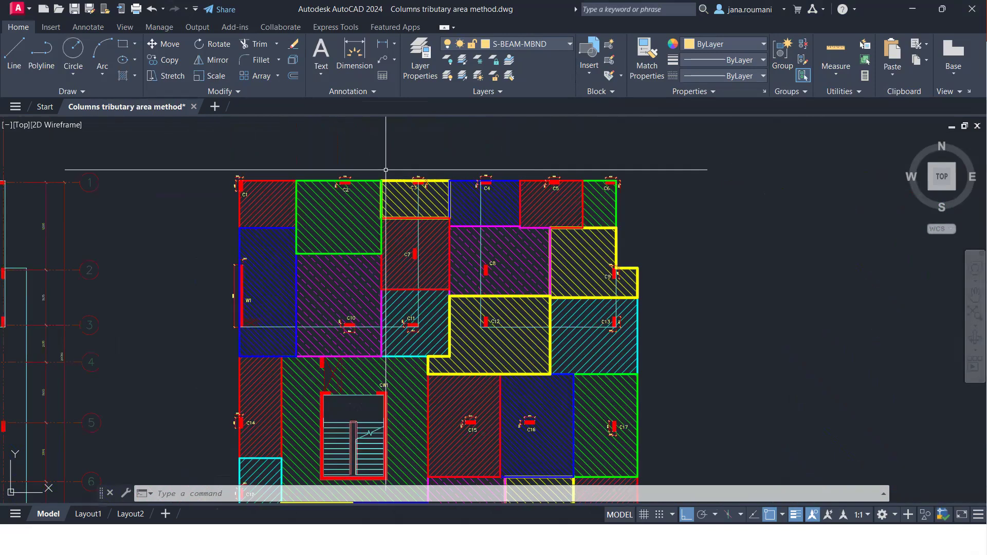
# Examine the column labels and dimensions in the top row of the hatched tributary-area plan
pyautogui.scroll(4, 267, 188)
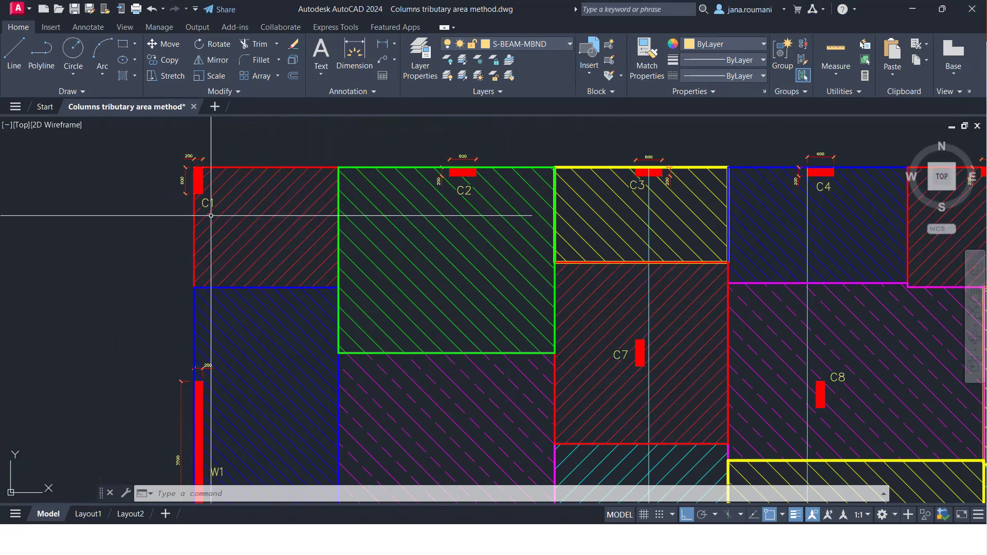
pyautogui.scroll(2, 209, 160)
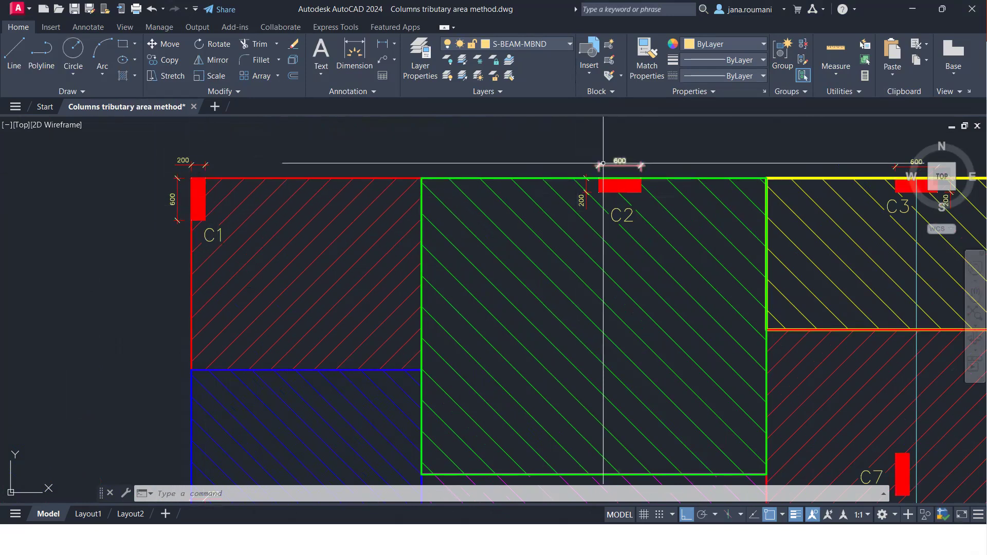
pyautogui.scroll(-6, 609, 163)
pyautogui.moveTo(609, 163); pyautogui.dragTo(681, 163, button='middle')
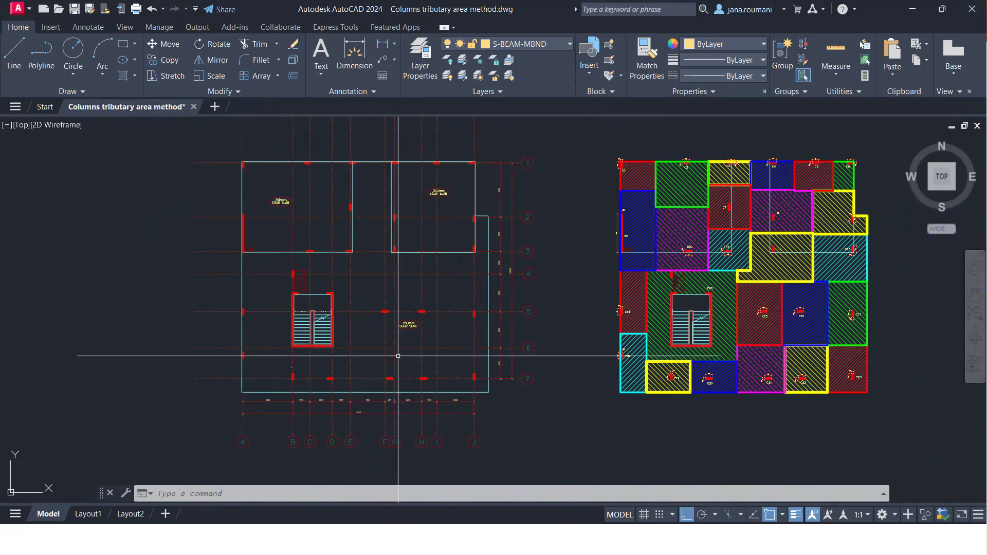
pyautogui.scroll(6, 451, 156)
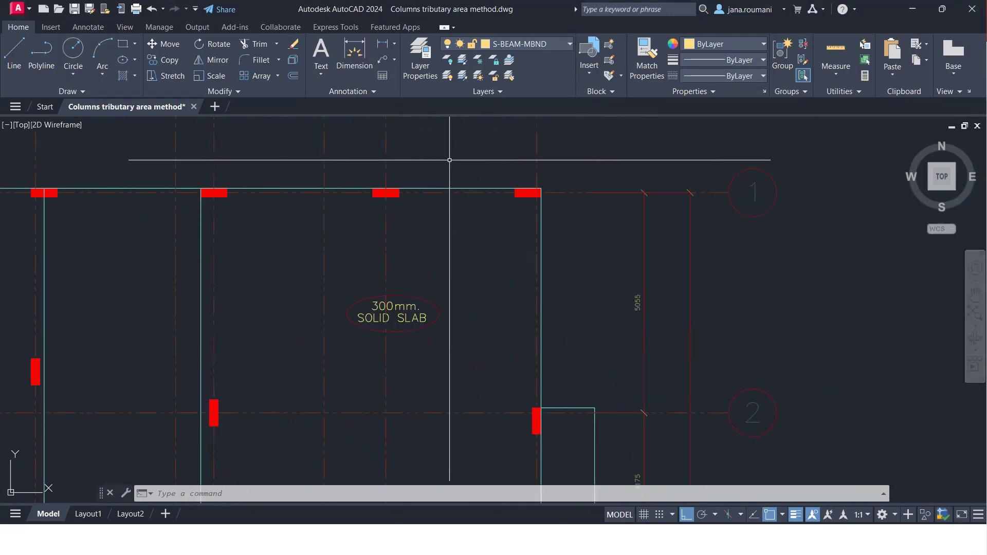
pyautogui.scroll(2, 452, 160)
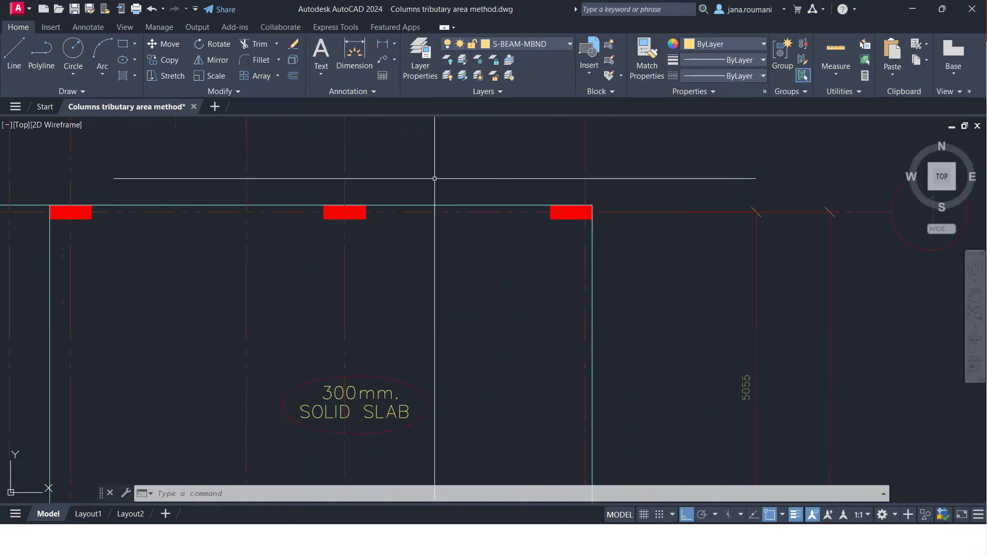
pyautogui.write('l')
pyautogui.press('Return')
pyautogui.click(366, 219)
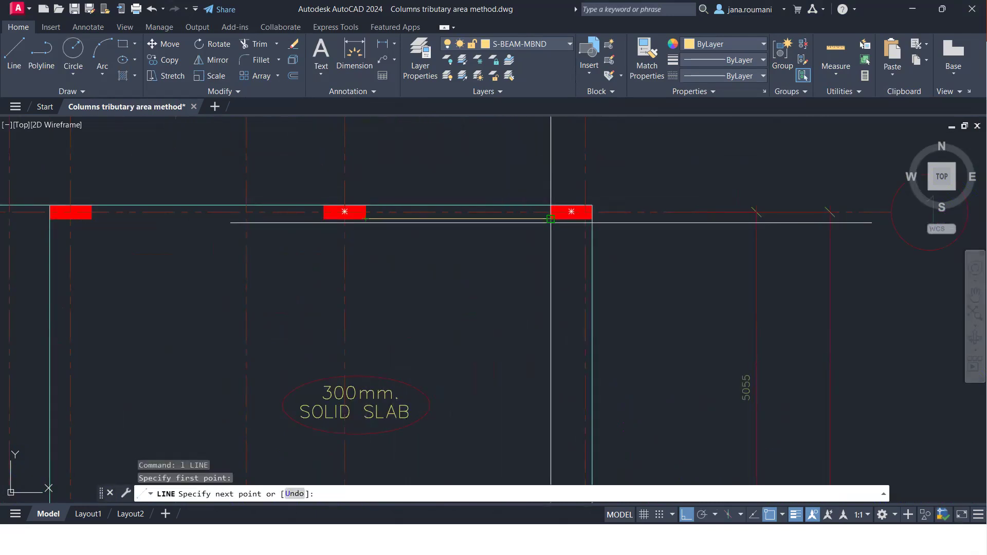
pyautogui.press('Escape')
pyautogui.press('Return')
pyautogui.click(344, 212)
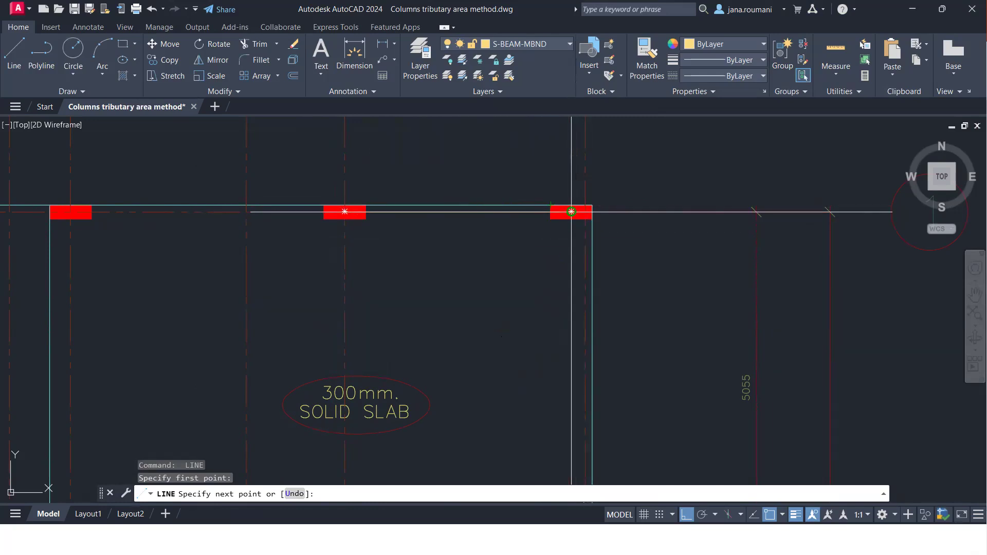
pyautogui.press('Escape')
# Draw a line along grid 1 from the centre of the second-to-last column to the centre of the corner column at grid J
pyautogui.scroll(-4, 571, 211)
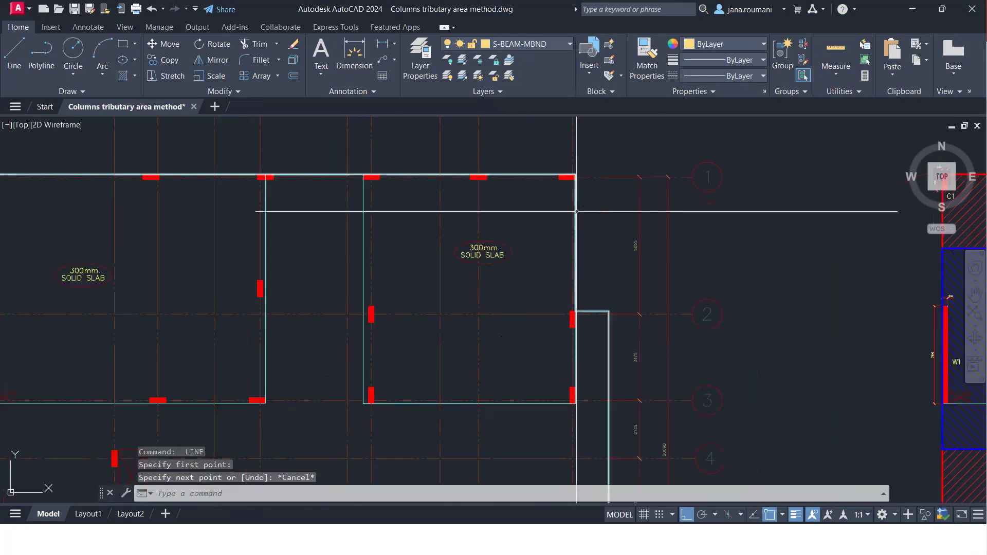
pyautogui.scroll(-4, 502, 169)
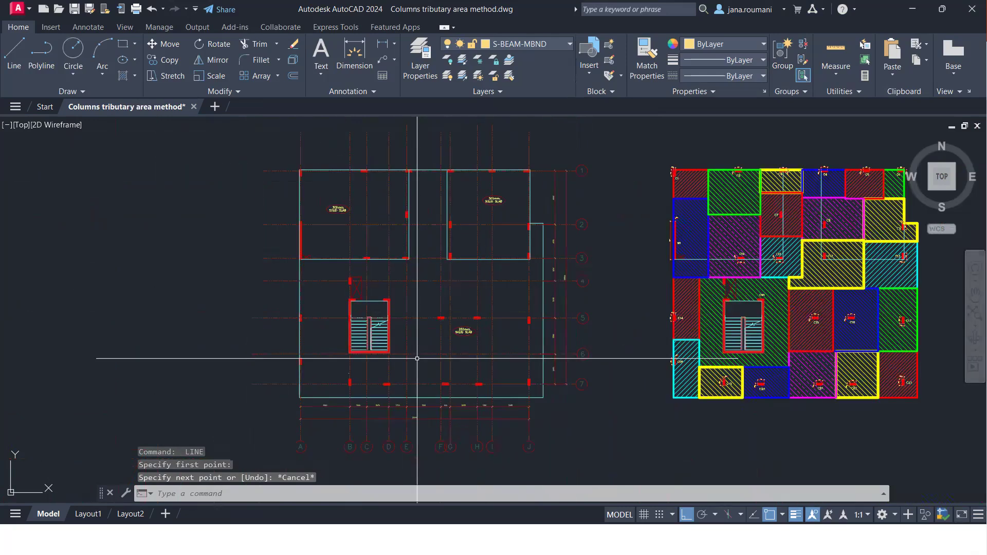
pyautogui.scroll(2, 417, 359)
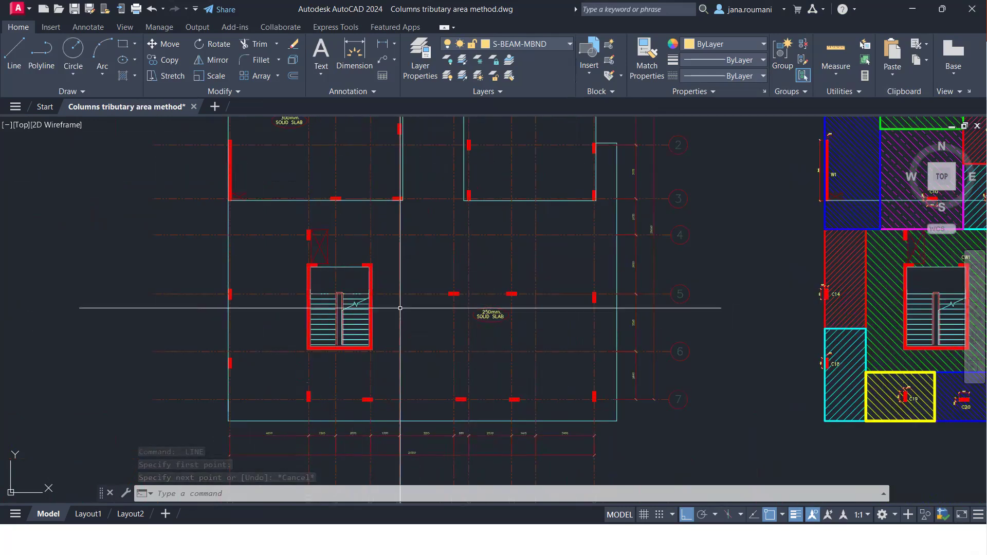
pyautogui.moveTo(500, 306); pyautogui.dragTo(498, 380, button='middle')
pyautogui.moveTo(600, 163); pyautogui.dragTo(571, 243, button='middle')
pyautogui.scroll(5, 548, 178)
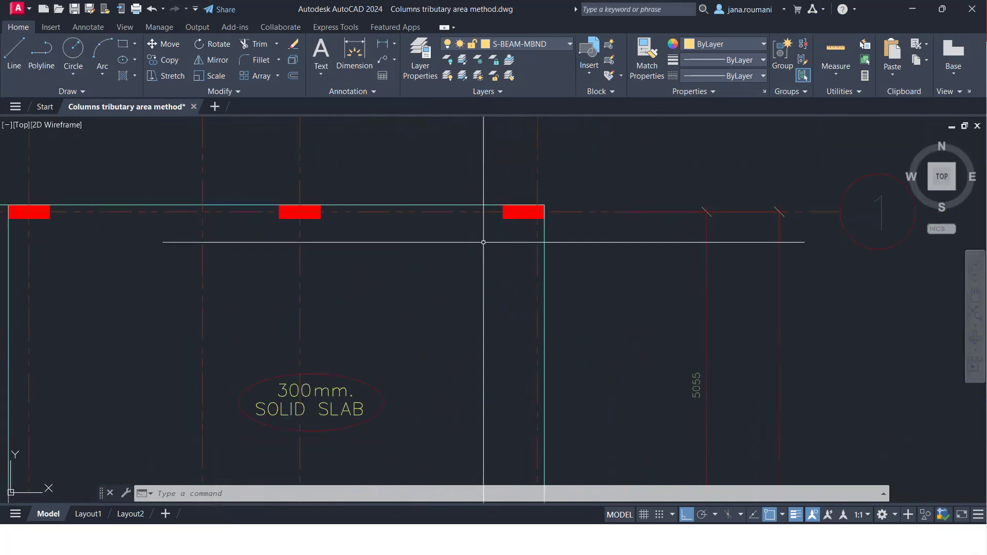
pyautogui.write('l')
pyautogui.press('Return')
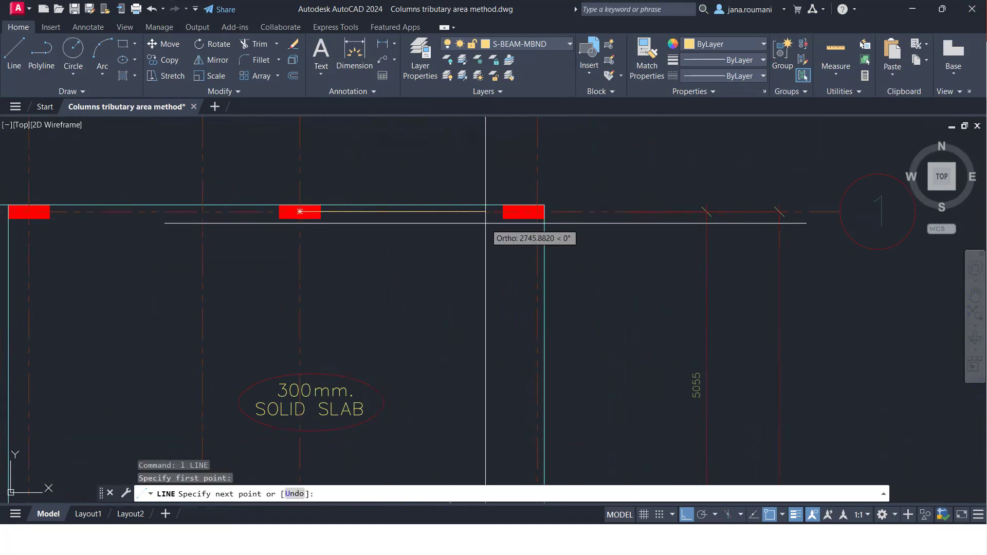
pyautogui.click(523, 211)
pyautogui.press('Escape')
pyautogui.scroll(-2, 466, 154)
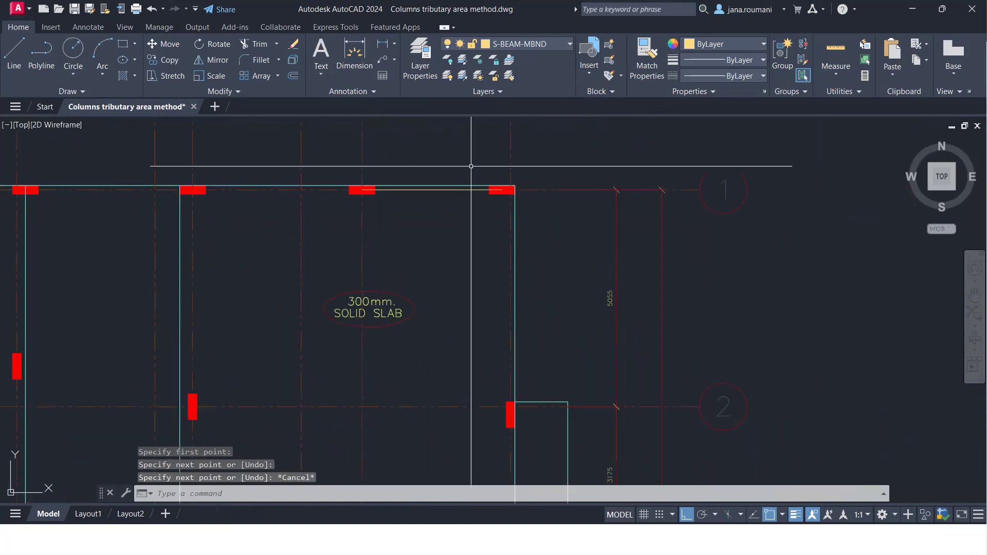
# Draw a vertical line from the centre of the grid 2 edge column up to the corner column on grid 1
pyautogui.press('Return')
pyautogui.click(512, 414)
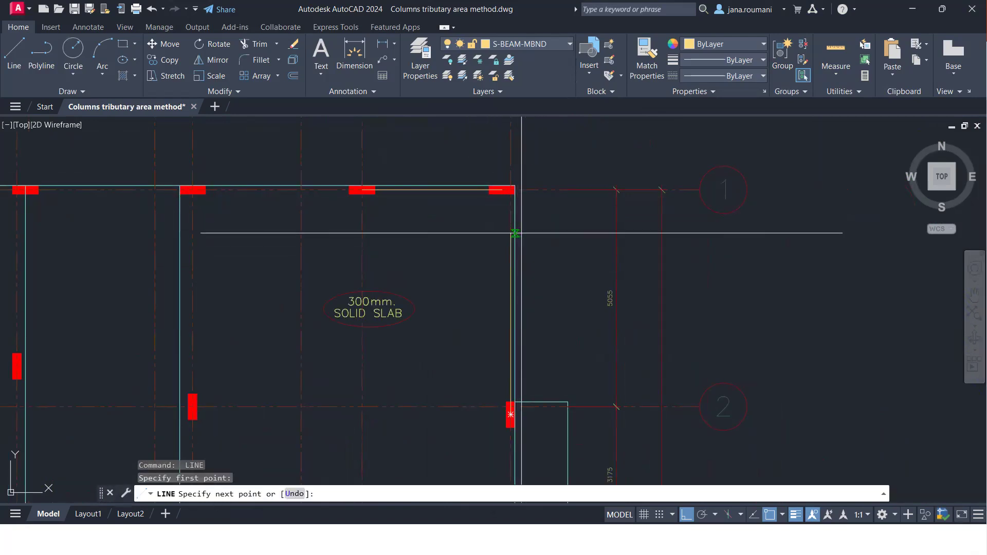
pyautogui.scroll(5, 518, 210)
pyautogui.click(491, 142)
pyautogui.press('Escape')
pyautogui.scroll(-3, 491, 142)
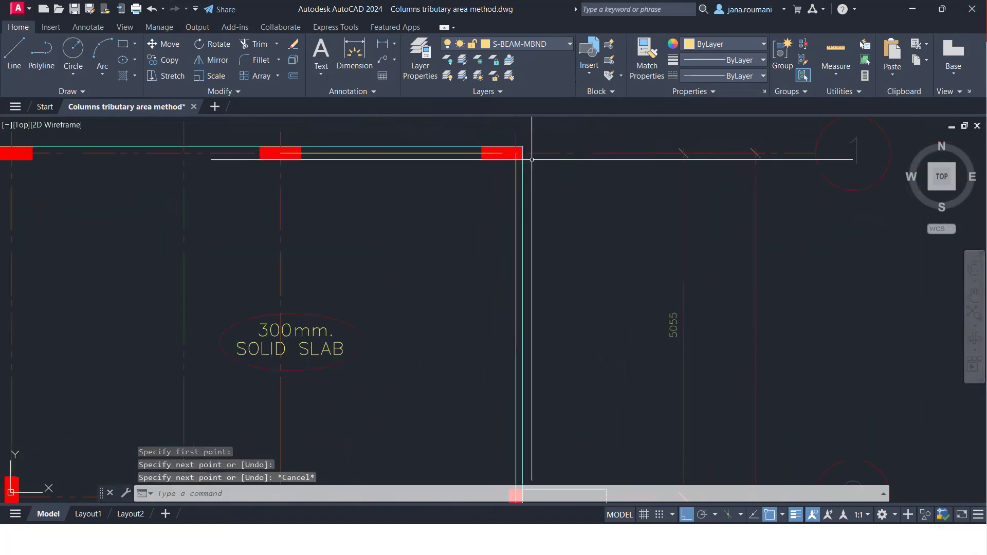
# Draw perpendicular lines from the midpoints of both column-to-column lines into the slab so that they cross
pyautogui.press('Return')
pyautogui.click(443, 155)
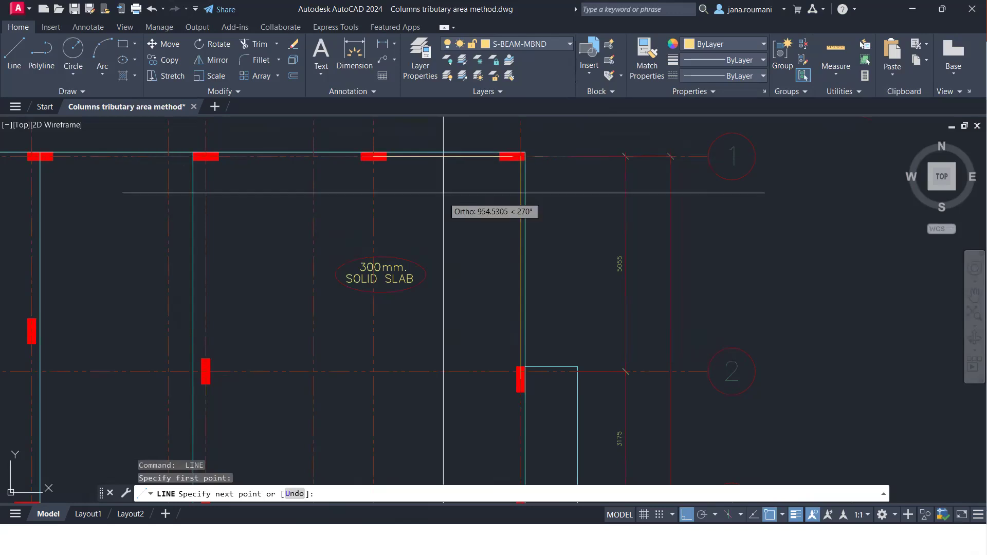
pyautogui.click(443, 317)
pyautogui.press('Return')
pyautogui.press('Return')
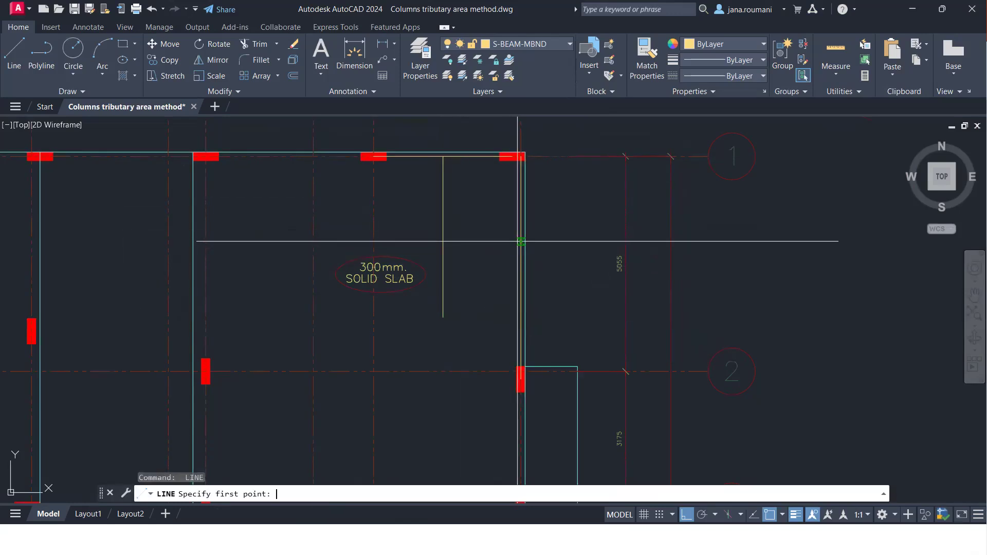
pyautogui.click(520, 267)
pyautogui.click(425, 268)
pyautogui.press('Escape')
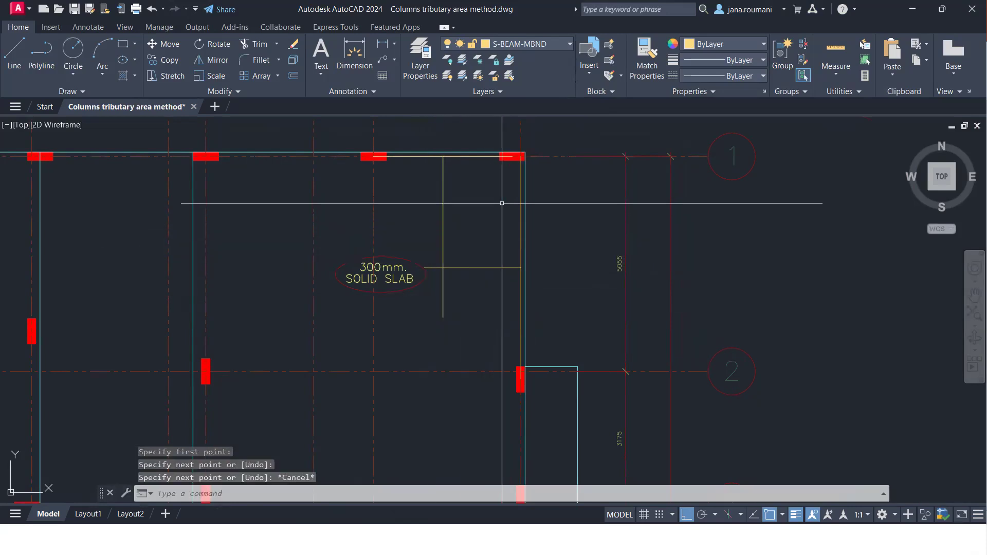
# Outline the corner column's tributary area with a polyline from the bisector intersection along the slab's outer edges and back
pyautogui.scroll(2, 502, 203)
pyautogui.moveTo(522, 338); pyautogui.dragTo(524, 368, button='middle')
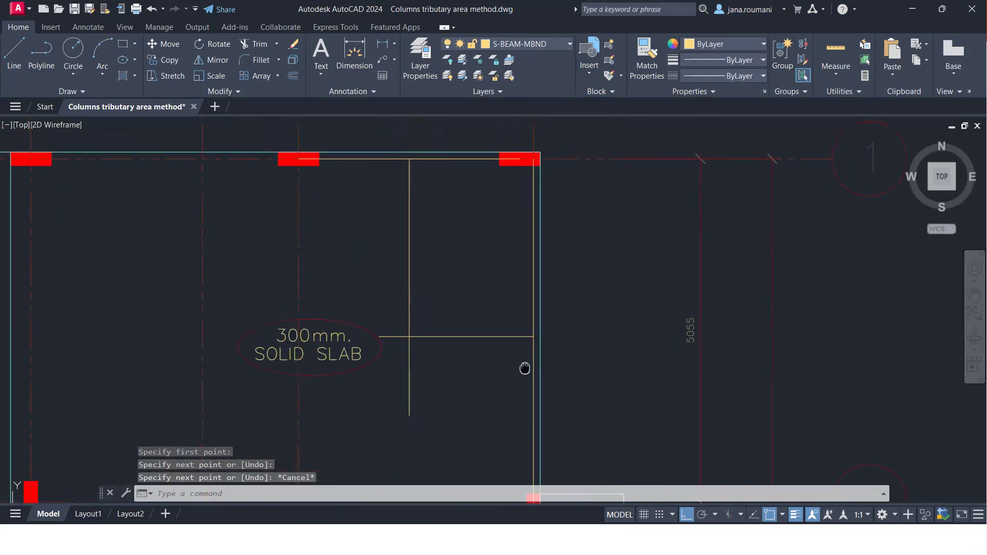
pyautogui.write('pl')
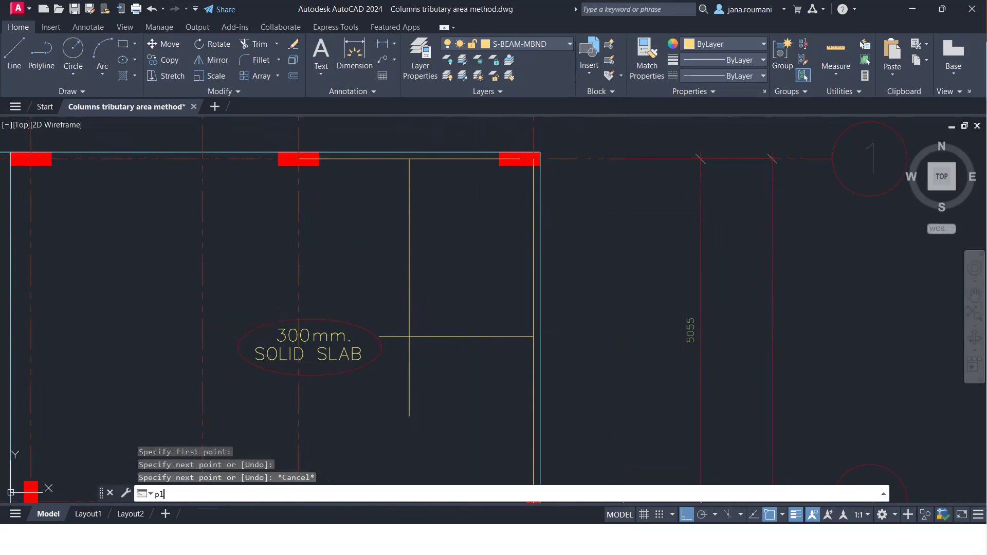
pyautogui.press('Return')
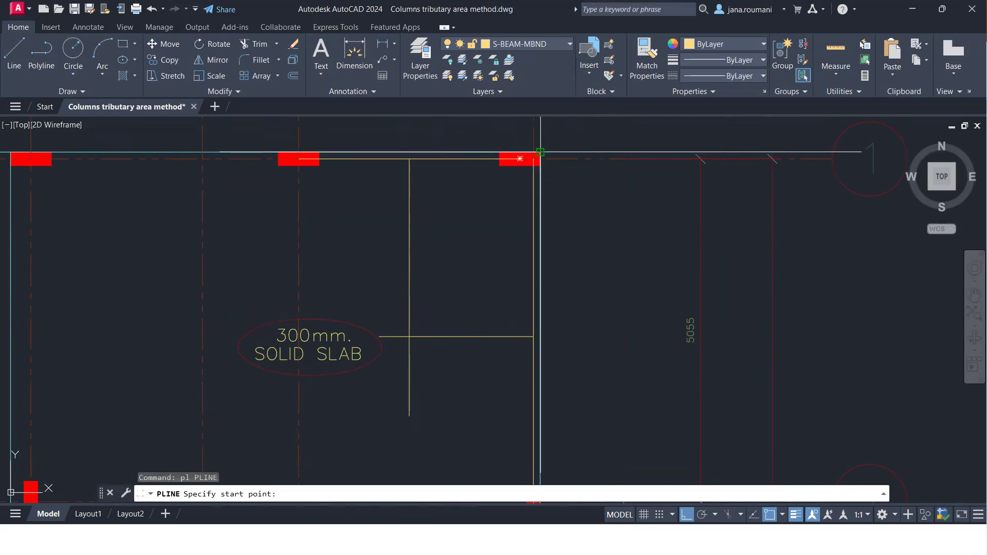
pyautogui.click(409, 336)
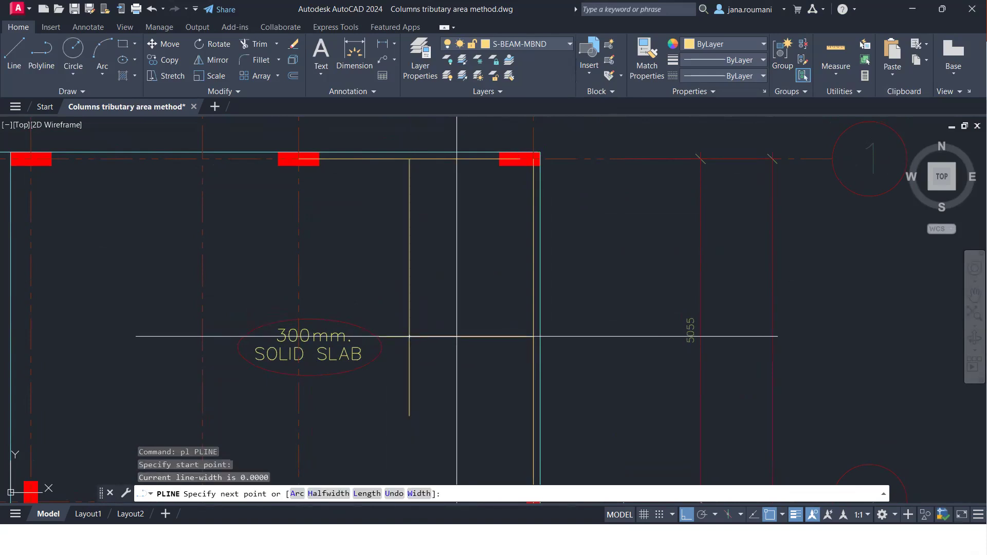
pyautogui.click(540, 336)
pyautogui.click(539, 152)
pyautogui.scroll(4, 410, 152)
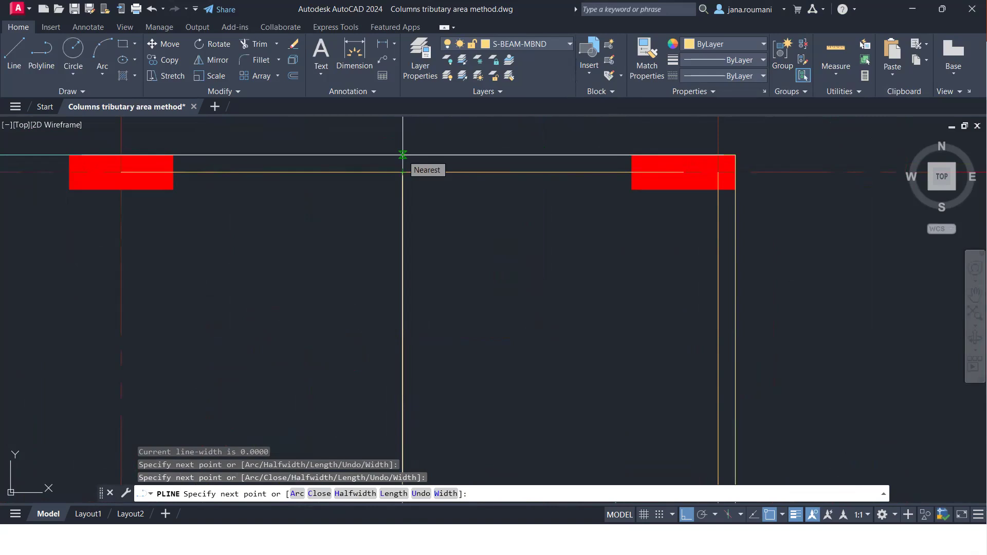
pyautogui.click(402, 154)
pyautogui.scroll(-4, 401, 189)
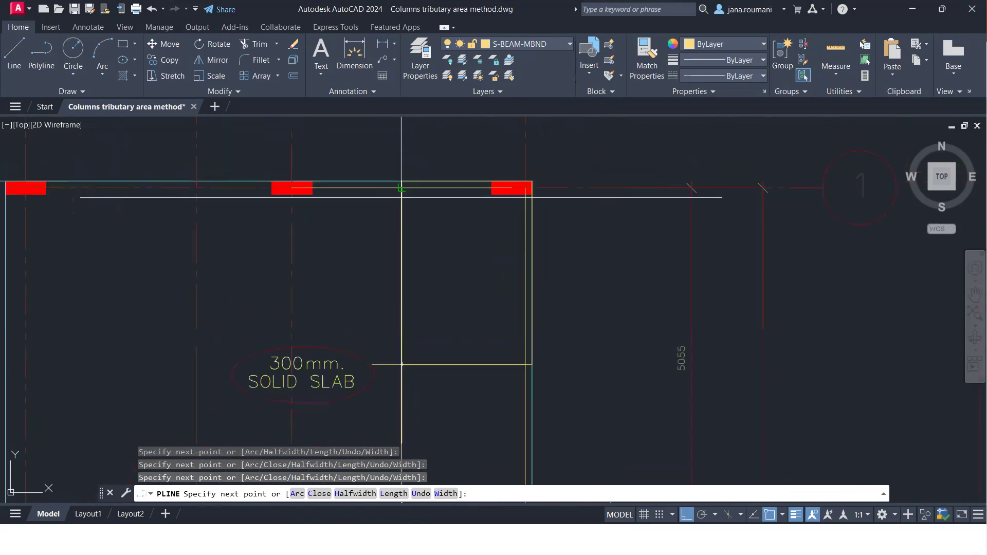
pyautogui.press('Escape')
# Delete the four construction lines around the corner column, keeping only the tributary-area polyline
pyautogui.click(408, 382)
pyautogui.click(389, 380)
pyautogui.click(388, 378)
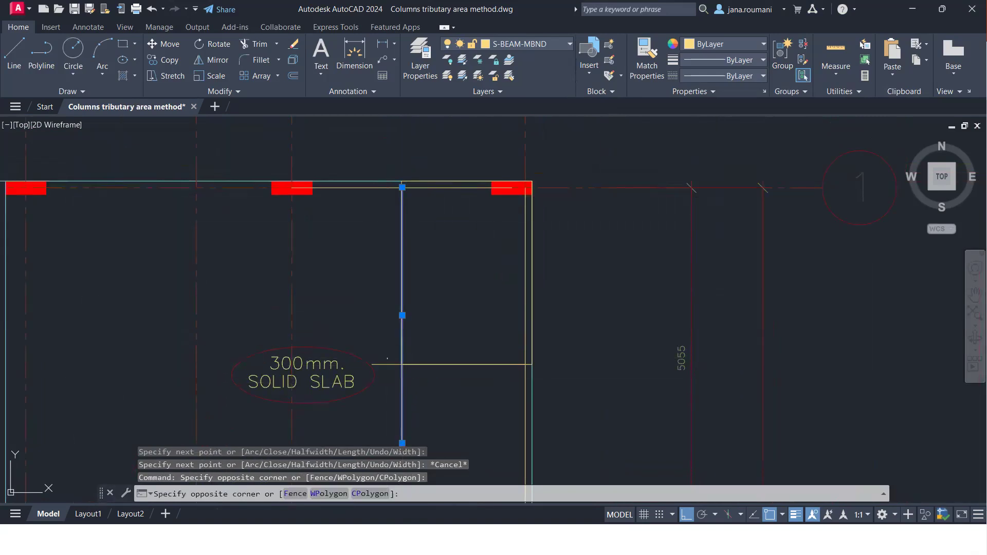
pyautogui.click(385, 357)
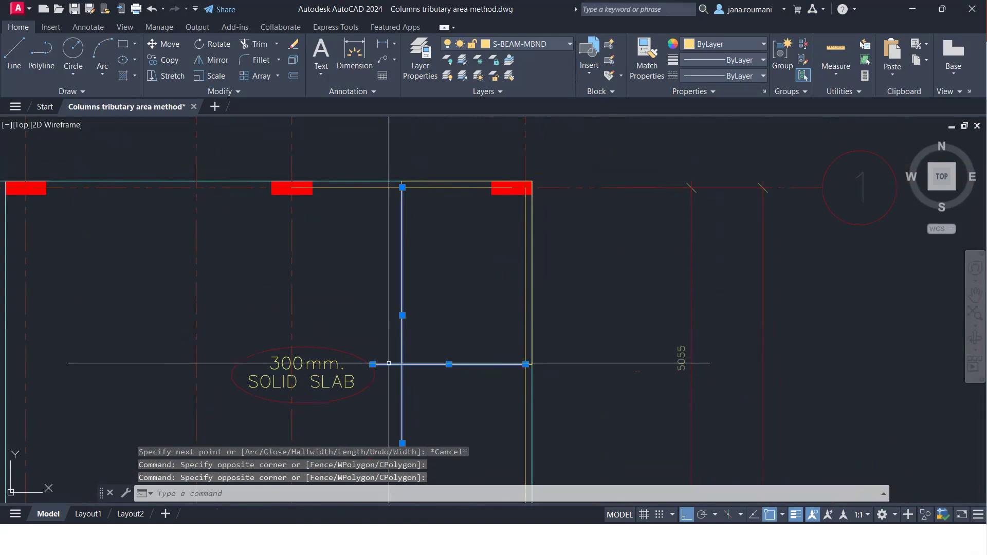
pyautogui.click(525, 273)
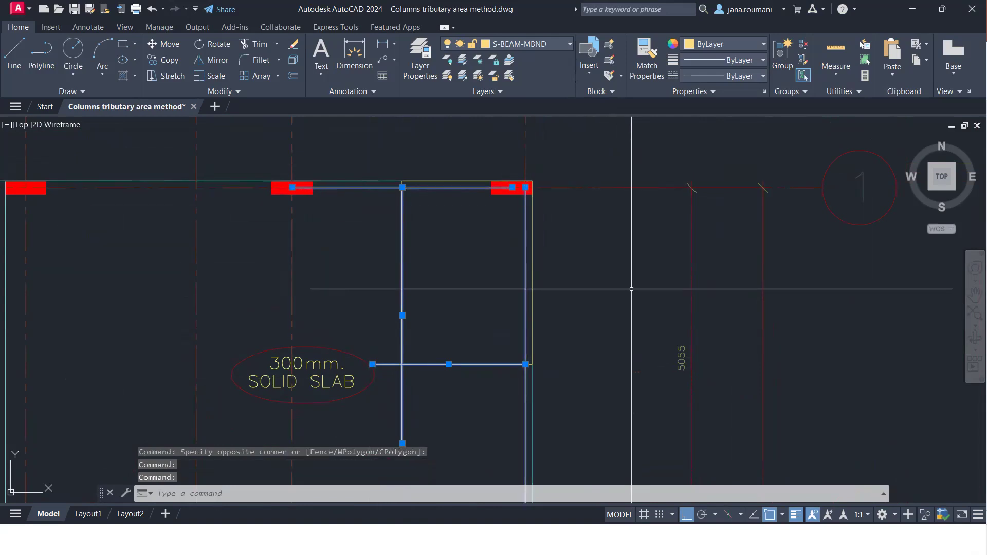
pyautogui.press('Delete')
# Set the colour of the corner column's tributary-area polyline to green
pyautogui.click(472, 384)
pyautogui.click(463, 357)
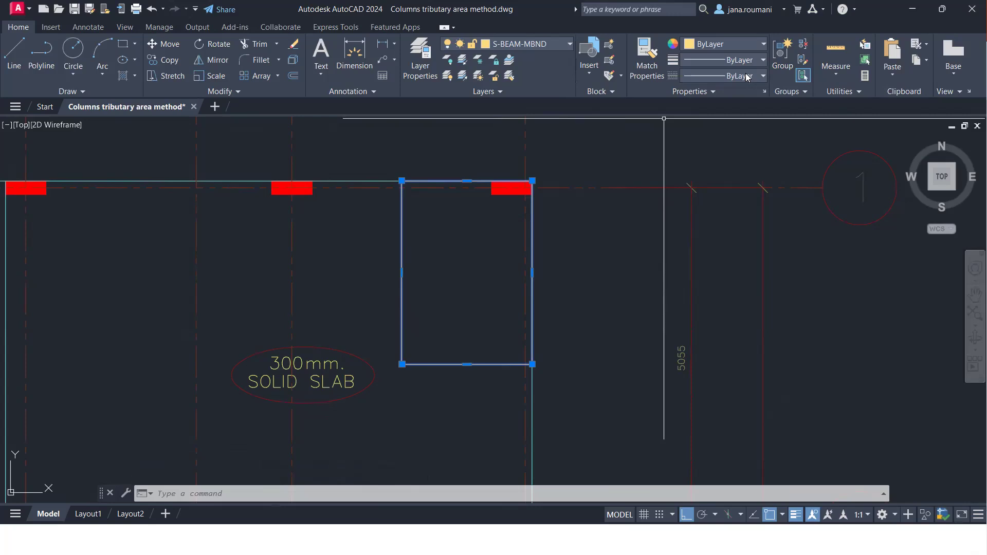
pyautogui.click(726, 42)
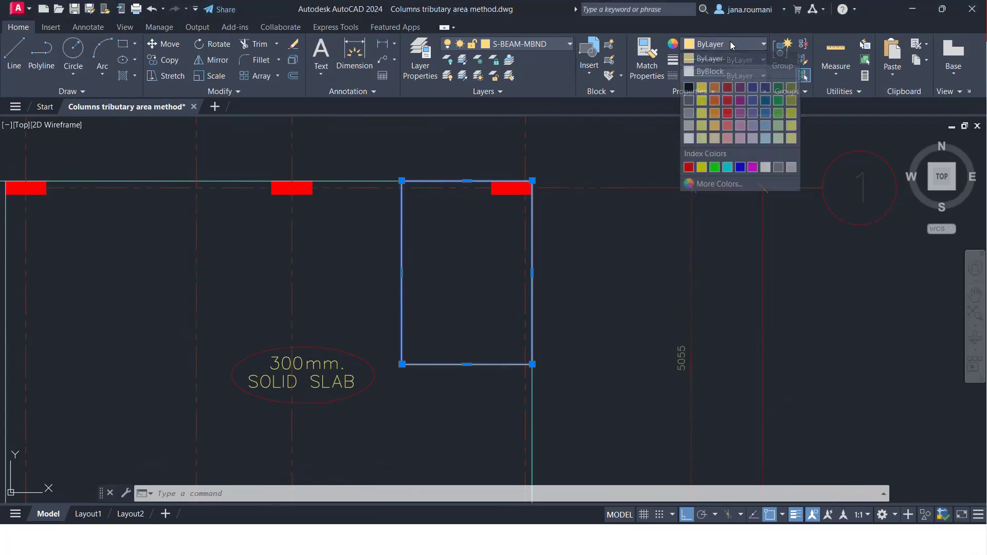
pyautogui.click(714, 168)
pyautogui.press('Escape')
# Draw a vertical line from the centre of the grid 7 column below the staircase up to the middle of the stair core wall
pyautogui.scroll(-2, 619, 248)
pyautogui.moveTo(586, 269)
pyautogui.mouseDown(button='middle')
pyautogui.moveTo(618, 248)
pyautogui.moveTo(716, 230)
pyautogui.moveTo(704, 199)
pyautogui.mouseUp(button='middle')
pyautogui.scroll(-2, 643, 196)
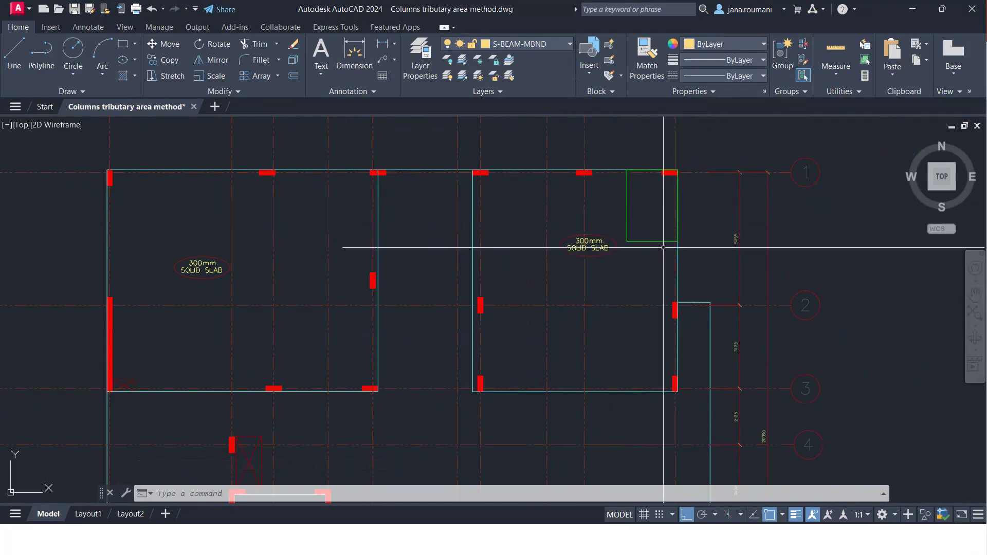
pyautogui.scroll(-3, 665, 222)
pyautogui.moveTo(654, 319)
pyautogui.mouseDown(button='middle')
pyautogui.moveTo(637, 248)
pyautogui.moveTo(634, 271)
pyautogui.moveTo(644, 201)
pyautogui.mouseUp(button='middle')
pyautogui.scroll(2, 414, 357)
pyautogui.moveTo(454, 352); pyautogui.dragTo(507, 311, button='middle')
pyautogui.scroll(2, 436, 398)
pyautogui.scroll(2, 430, 381)
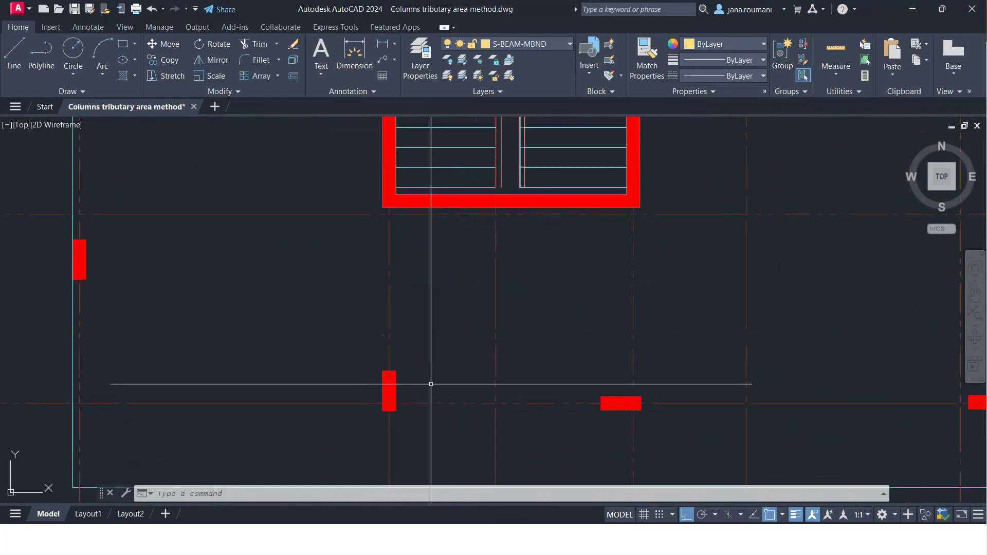
pyautogui.write('l')
pyautogui.press('Return')
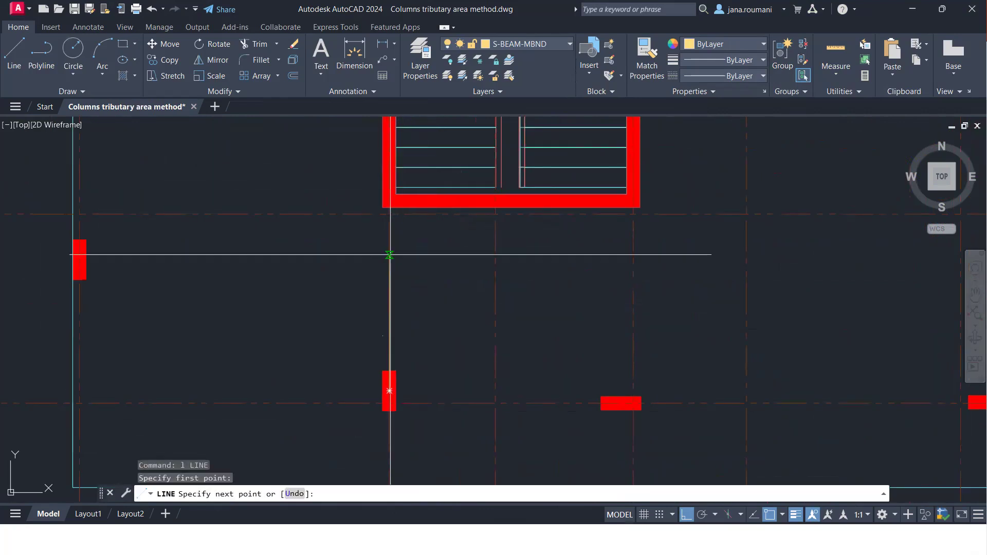
pyautogui.scroll(2, 388, 201)
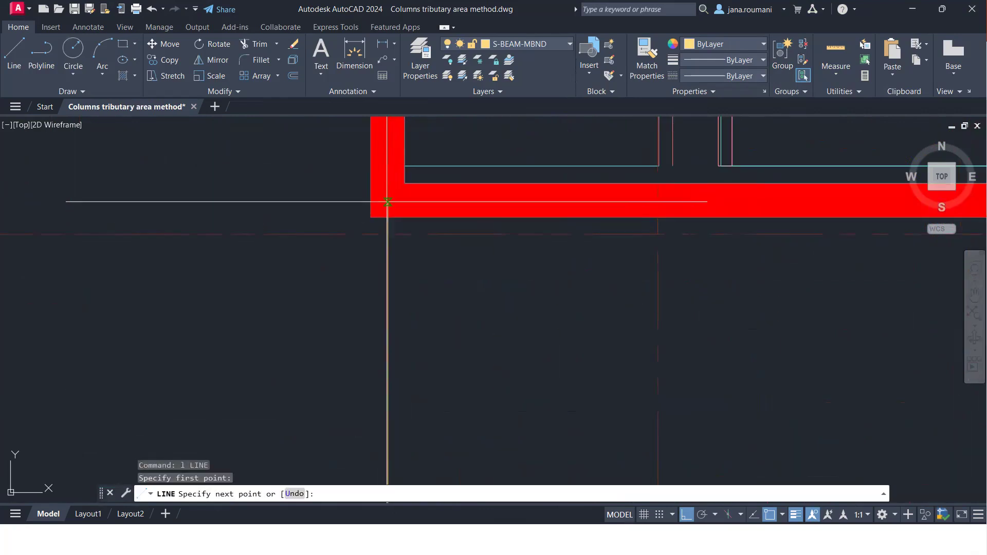
pyautogui.press('Escape')
pyautogui.scroll(-5, 388, 201)
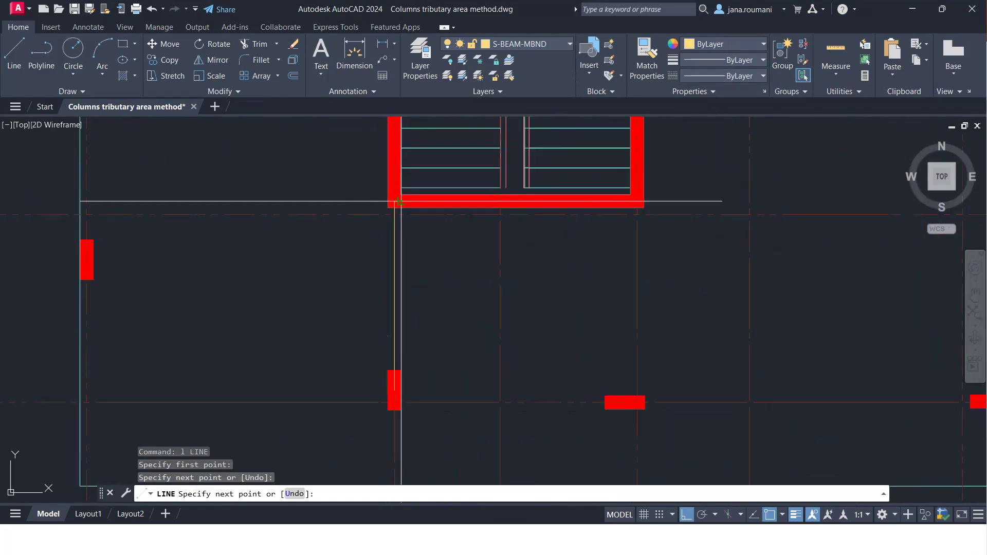
pyautogui.press('Return')
pyautogui.moveTo(442, 234); pyautogui.dragTo(384, 348, button='middle')
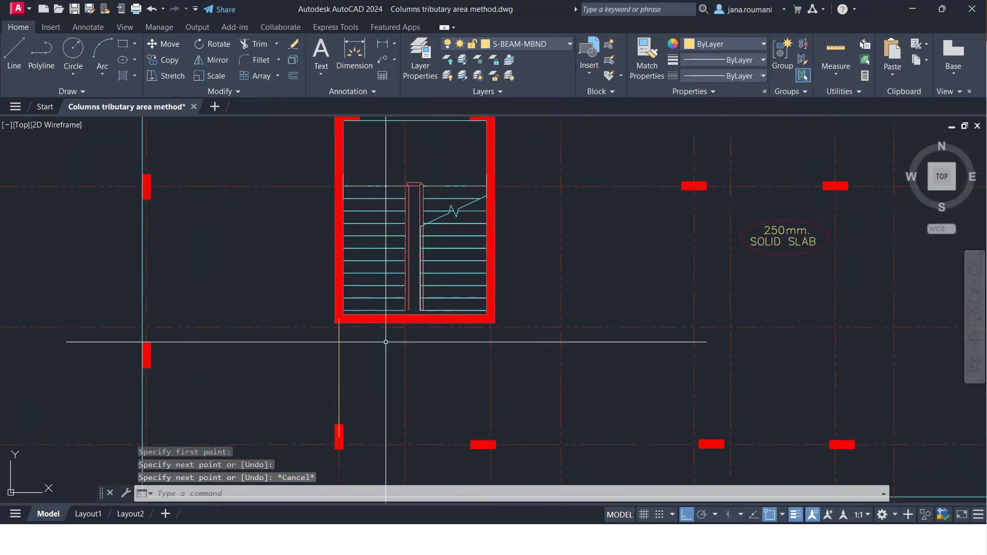
# Draw a horizontal line along grid 5 from the centre of the left edge column to the stair core's left wall
pyautogui.moveTo(202, 231); pyautogui.dragTo(200, 266, button='middle')
pyautogui.press('Return')
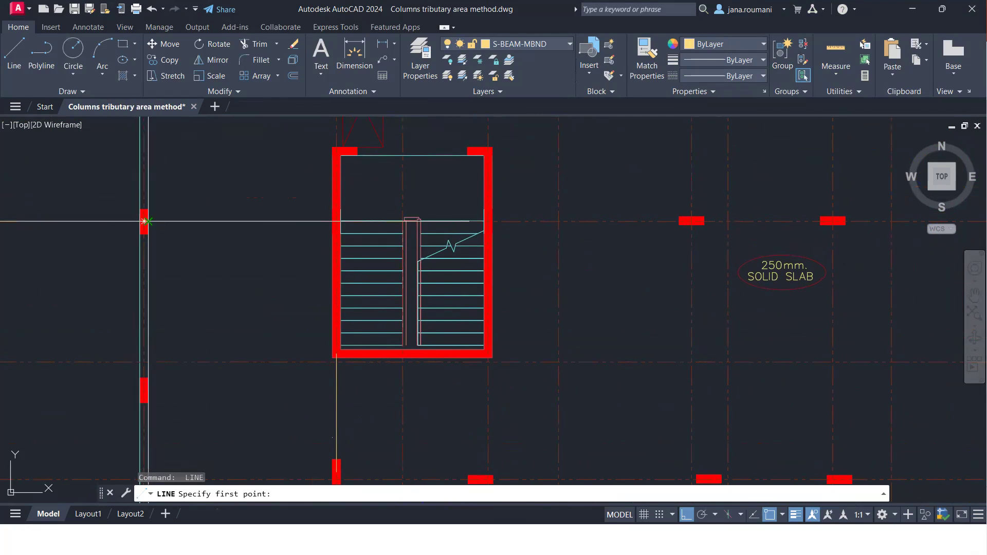
pyautogui.click(145, 221)
pyautogui.scroll(2, 329, 213)
pyautogui.press('Escape')
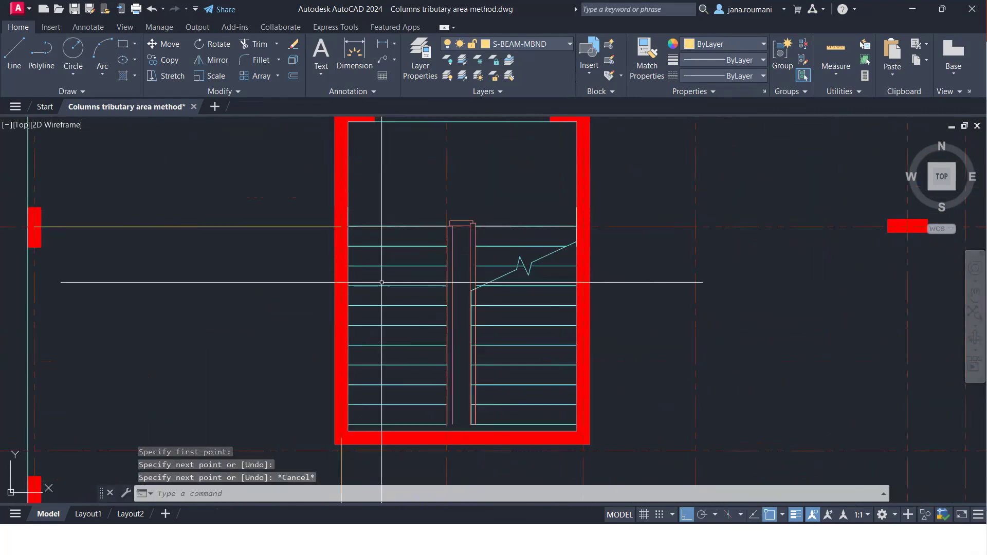
# Draw a vertical line from the stair core's upper-right wall return up to grid 3, between the two columns there
pyautogui.scroll(-4, 382, 282)
pyautogui.moveTo(409, 233); pyautogui.dragTo(407, 257, button='middle')
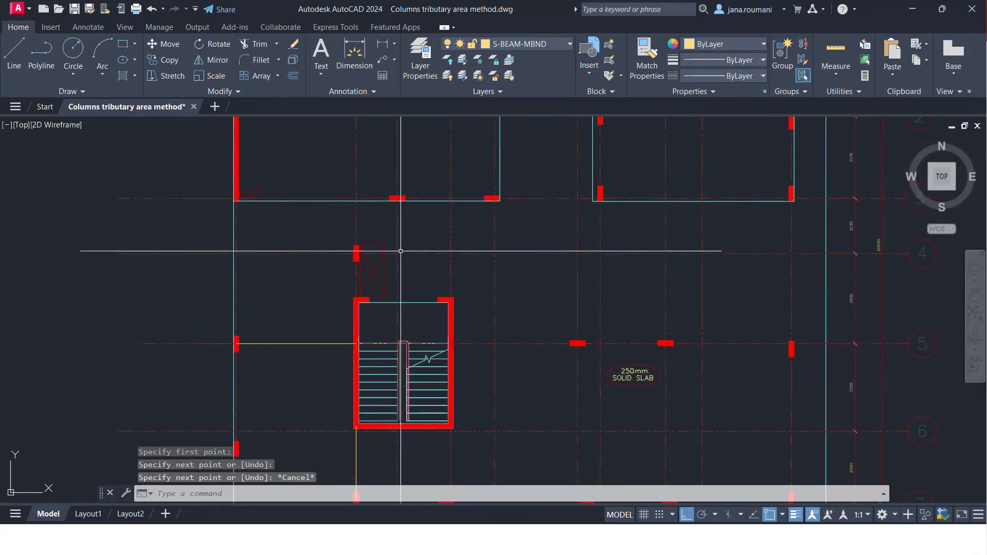
pyautogui.scroll(2, 400, 251)
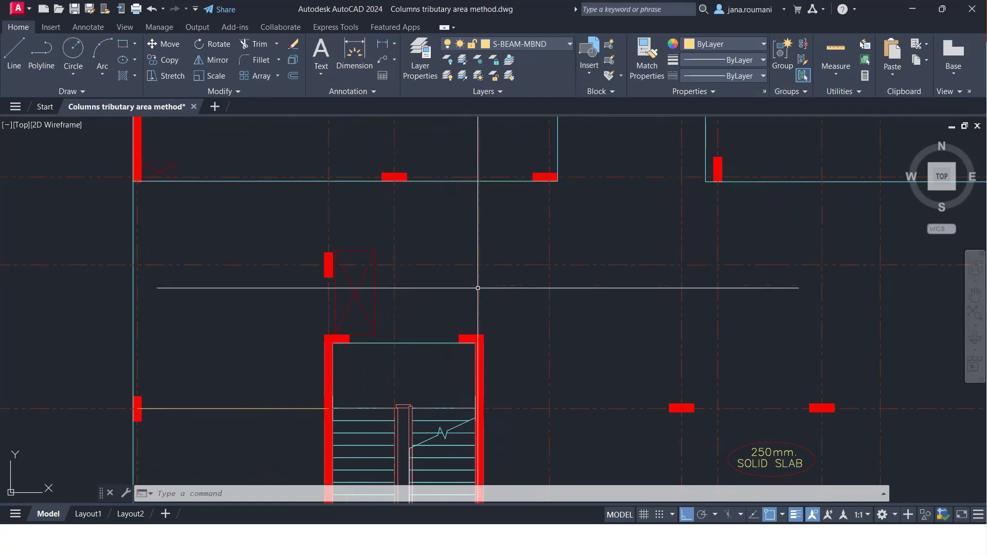
pyautogui.write('l')
pyautogui.press('Return')
pyautogui.click(471, 339)
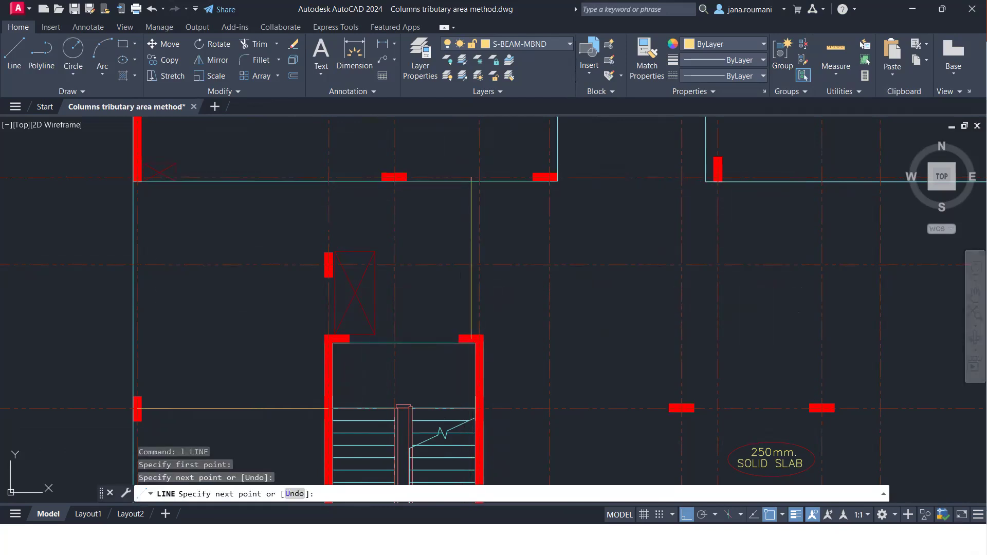
pyautogui.press('Escape')
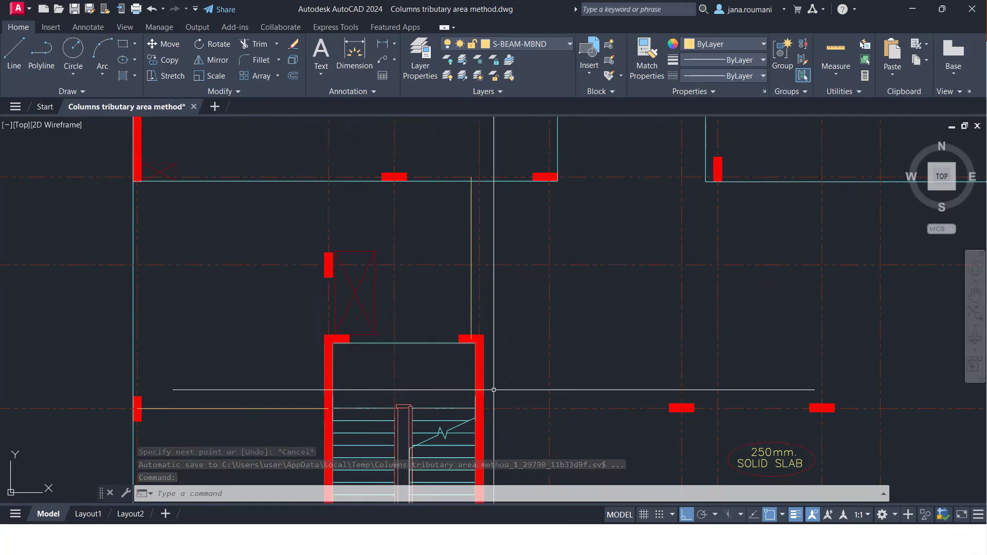
# Draw a horizontal line along grid 5 from the stair core's right wall to the centre of the nearest column
pyautogui.scroll(-3, 471, 286)
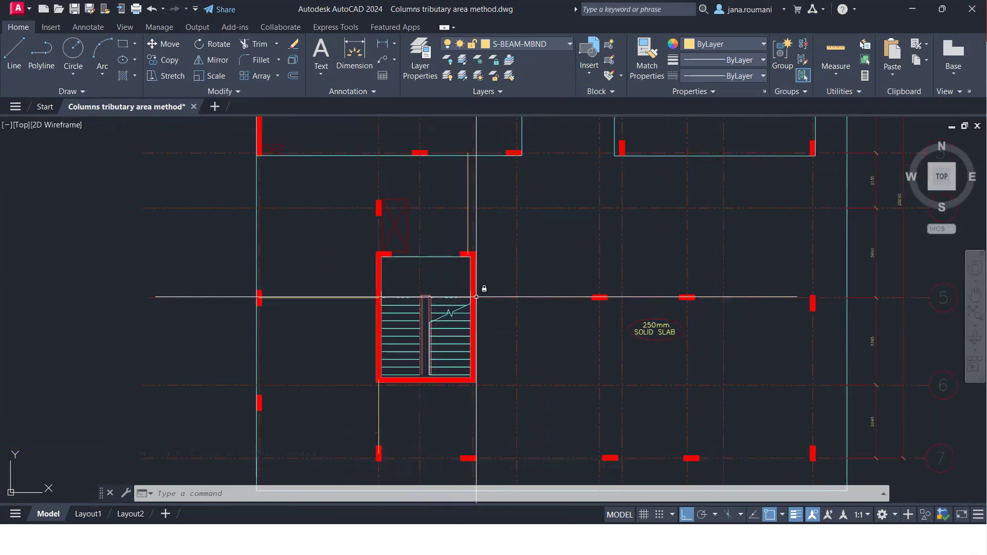
pyautogui.scroll(2, 478, 303)
pyautogui.write('l')
pyautogui.press('Return')
pyautogui.scroll(2, 615, 280)
pyautogui.click(696, 299)
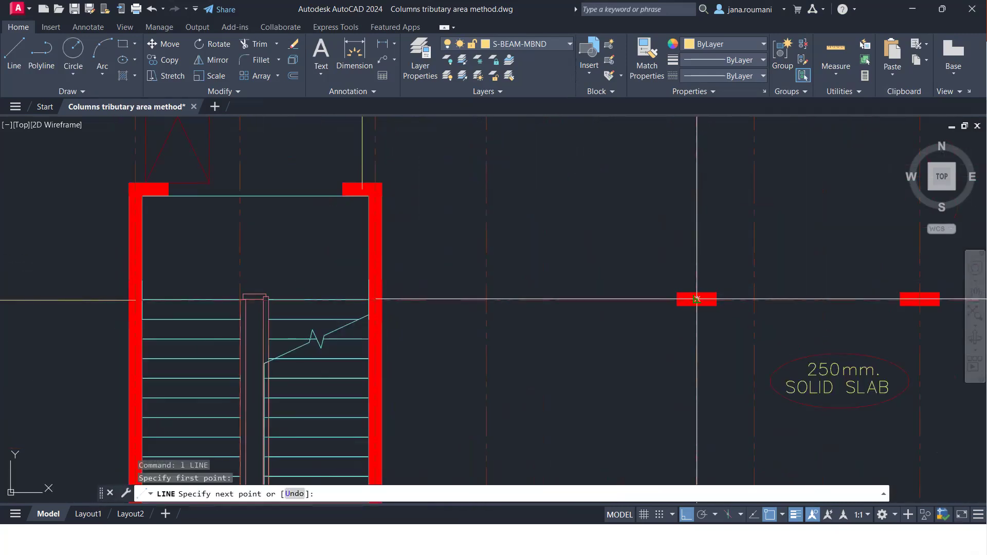
pyautogui.press('Escape')
pyautogui.scroll(-3, 484, 278)
pyautogui.moveTo(588, 304); pyautogui.dragTo(600, 306, button='middle')
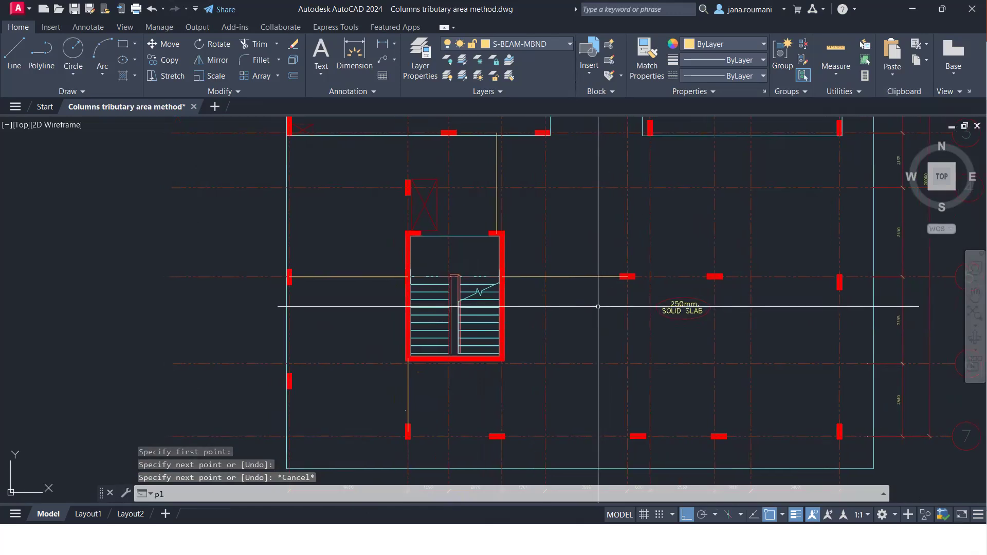
pyautogui.press('Return')
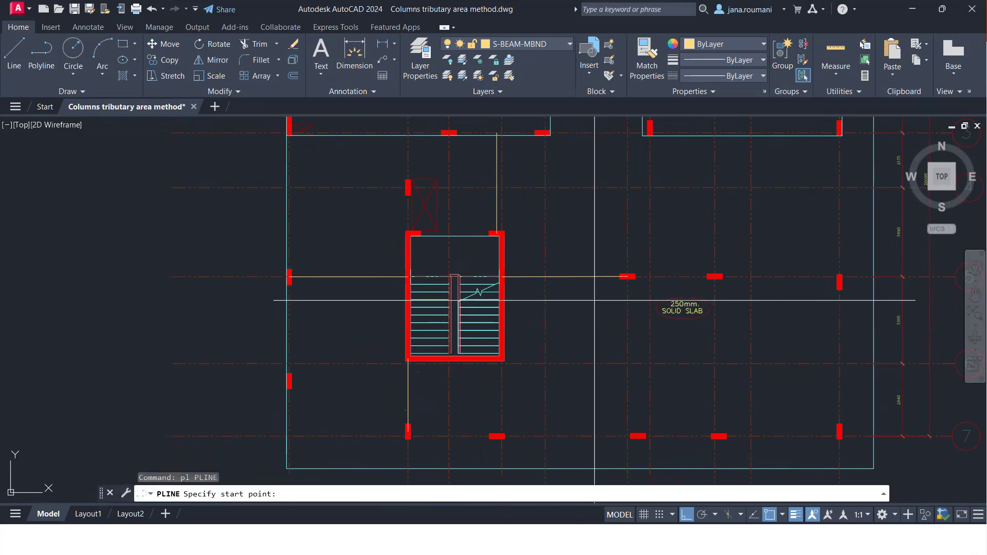
pyautogui.click(497, 182)
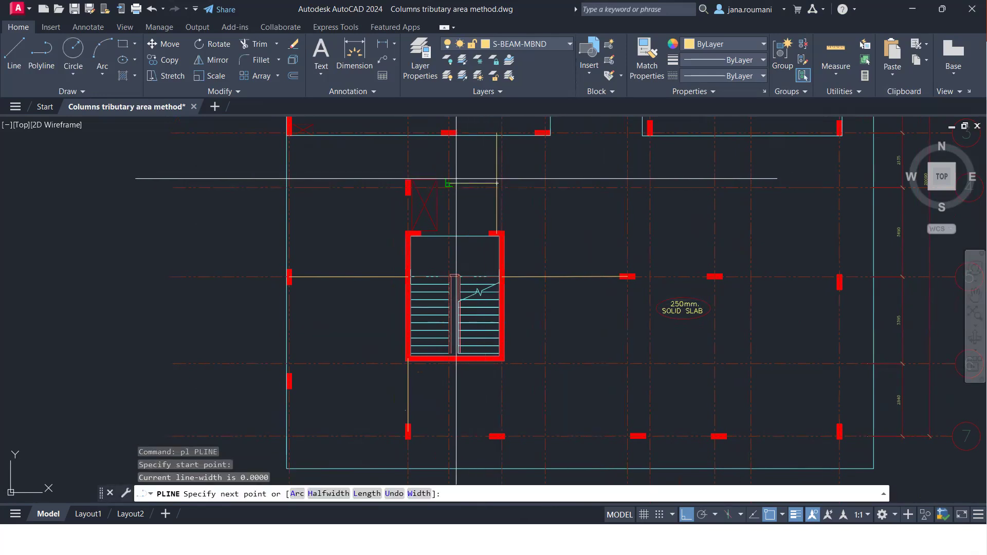
pyautogui.click(350, 267)
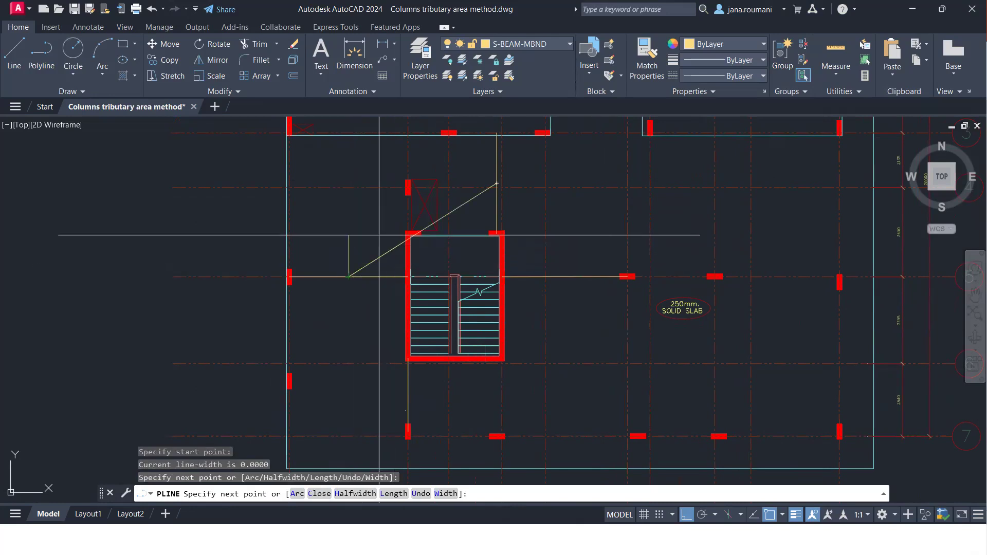
pyautogui.press('Escape')
pyautogui.hotkey('ctrl', 'z')
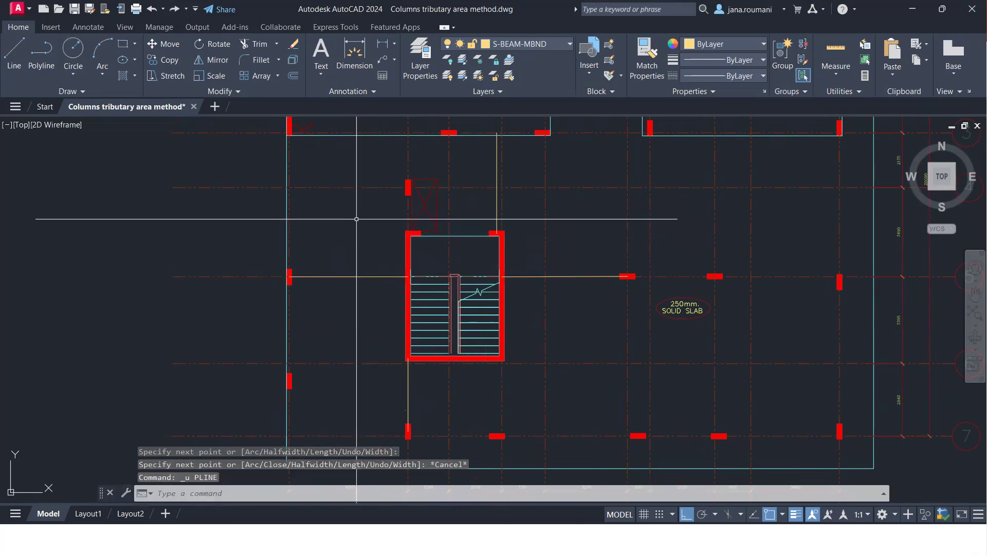
# Draw a horizontal bisector leftward from the upper connecting line's midpoint and a vertical bisector upward from the left connecting line's midpoint
pyautogui.press('Return')
pyautogui.click(496, 182)
pyautogui.click(246, 182)
pyautogui.press('Escape')
pyautogui.press('Return')
pyautogui.click(349, 276)
pyautogui.click(348, 164)
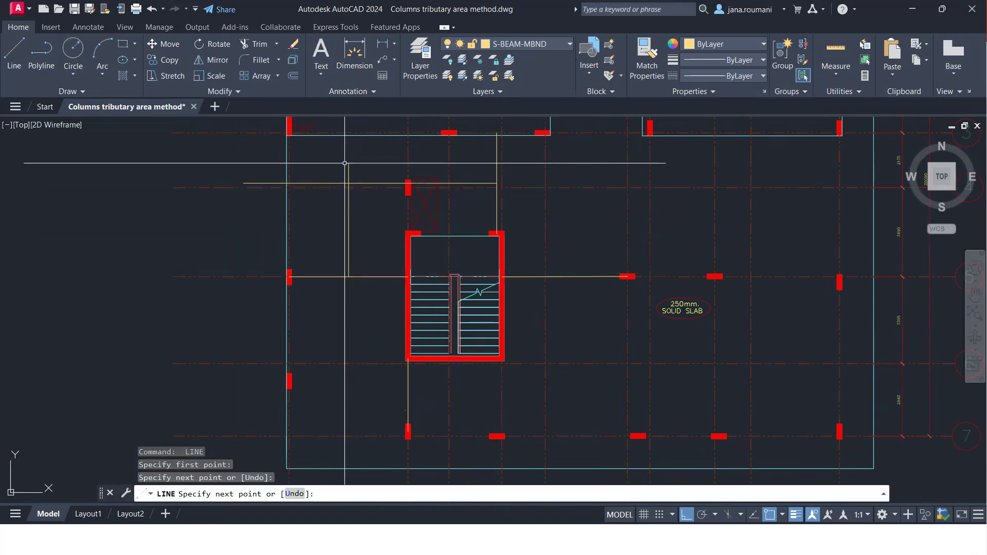
pyautogui.press('Return')
# Draw a horizontal bisector rightward from the lower connecting line's midpoint and a vertical bisector downward from the right connecting line's midpoint
pyautogui.press('Return')
pyautogui.click(408, 395)
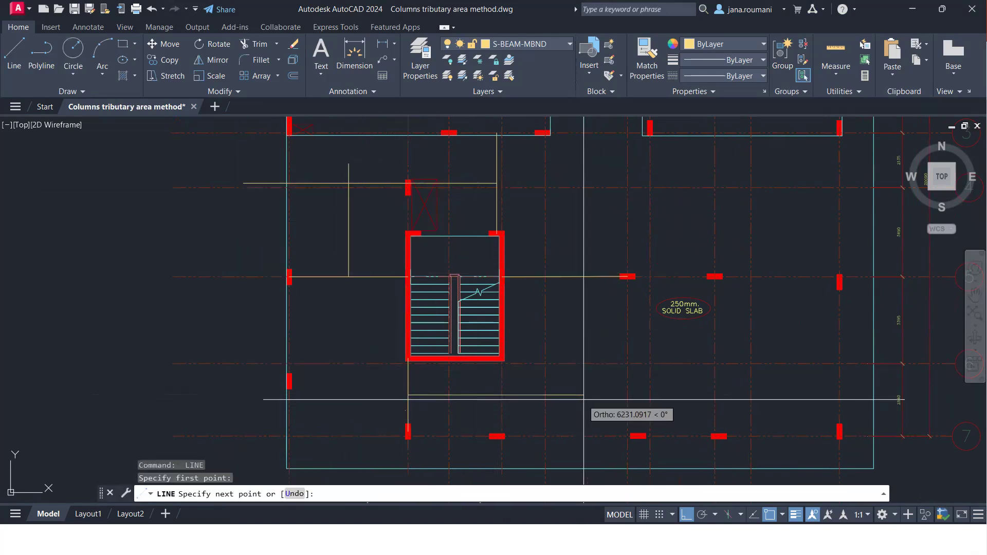
pyautogui.click(600, 398)
pyautogui.press('Escape')
pyautogui.press('Return')
pyautogui.click(564, 275)
pyautogui.press('Escape')
pyautogui.press('Return')
pyautogui.click(566, 273)
pyautogui.click(565, 414)
pyautogui.press('Escape')
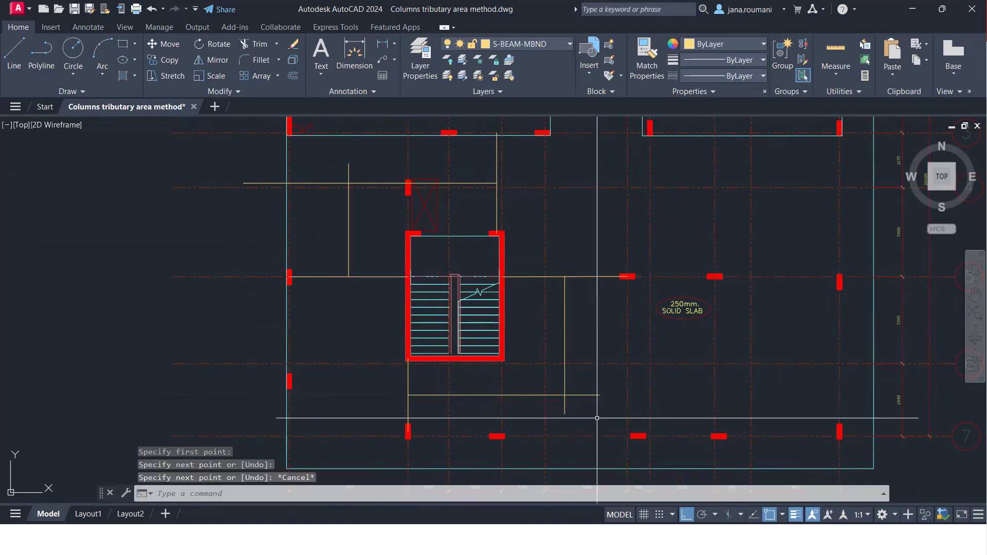
# Outline the stair core's tributary area with a rectangle between the lower-right and upper-left intersections of the bisectors
pyautogui.write('rect')
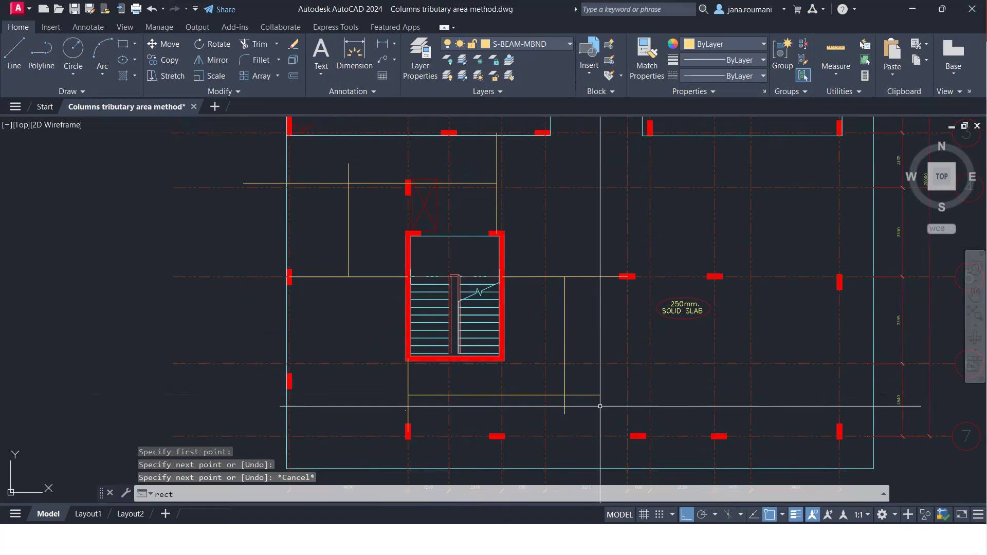
pyautogui.press('Return')
pyautogui.write('re')
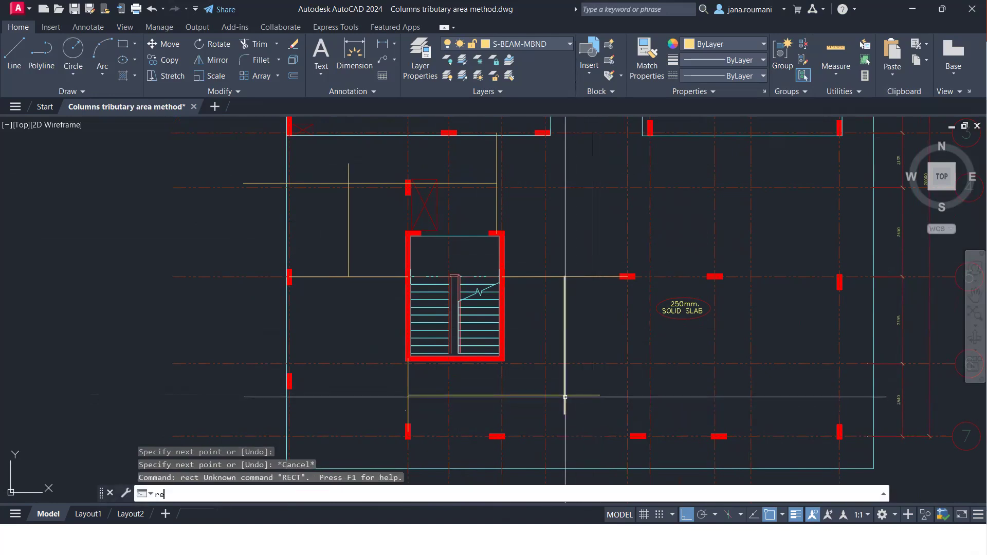
pyautogui.write('ct')
pyautogui.press('Return')
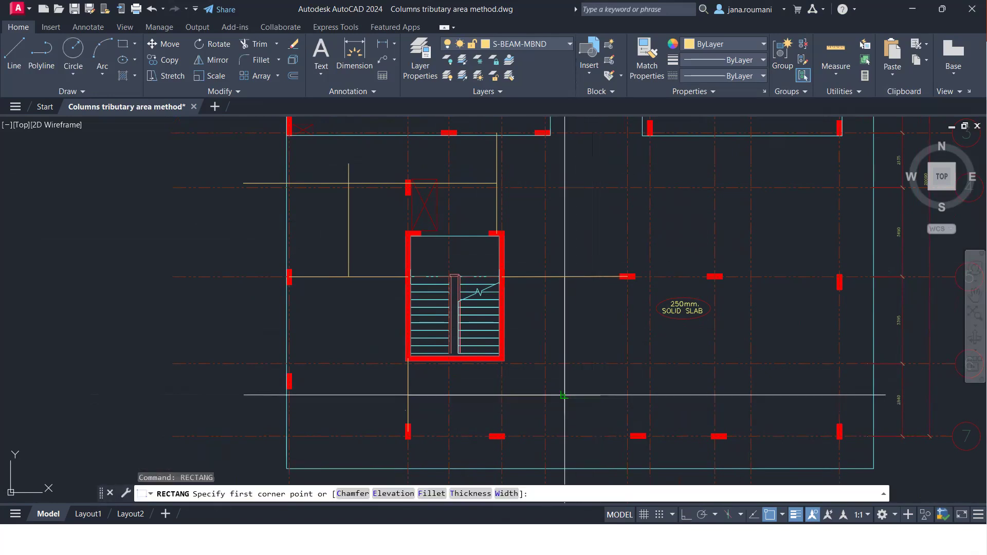
pyautogui.click(564, 397)
pyautogui.press('Escape')
# Delete the connecting lines and bisectors around the stair core, keeping only the tributary-area rectangle
pyautogui.click(349, 173)
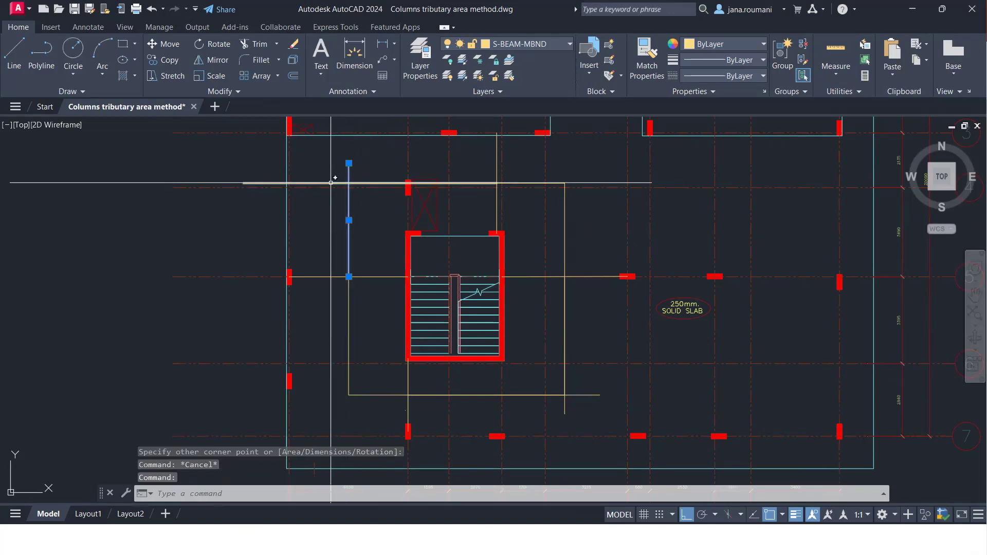
pyautogui.click(331, 182)
pyautogui.press('Delete')
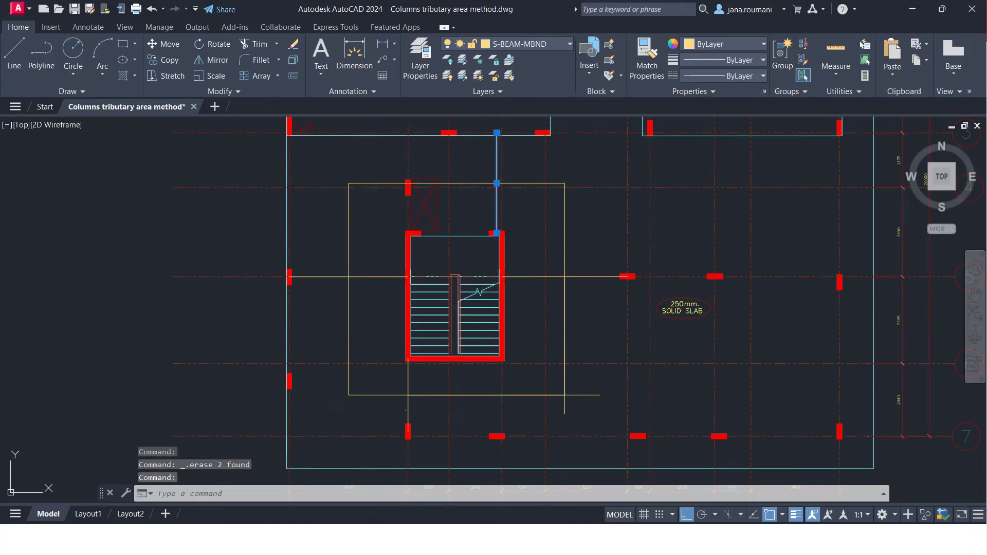
pyautogui.click(571, 395)
pyautogui.press('Delete')
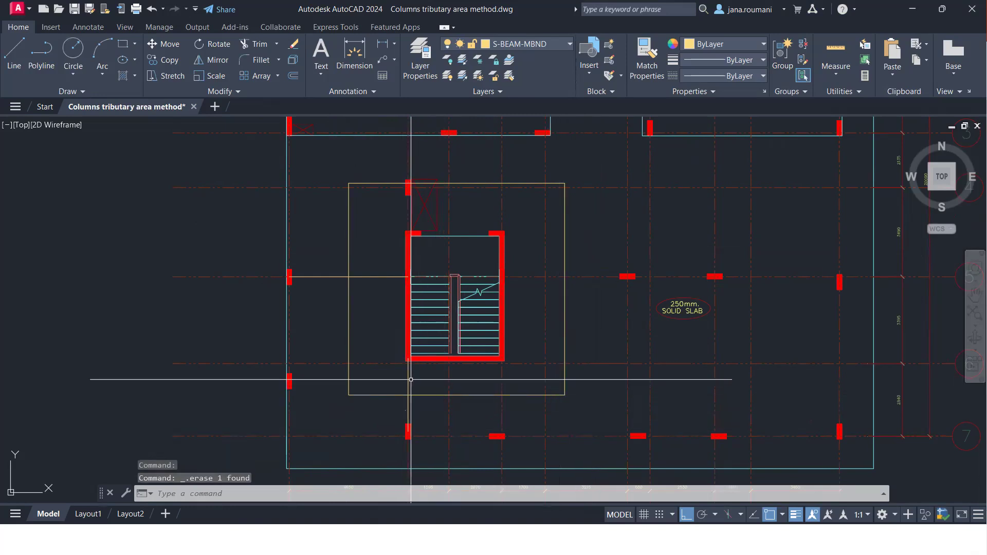
pyautogui.press('Delete')
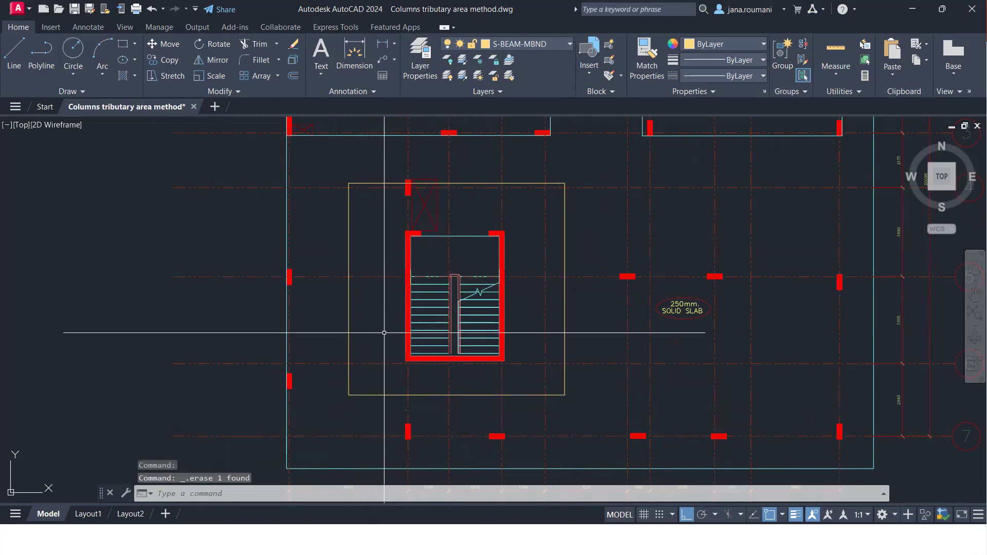
# Set the colour of the stair core's tributary-area rectangle to magenta
pyautogui.click(496, 183)
pyautogui.click(728, 41)
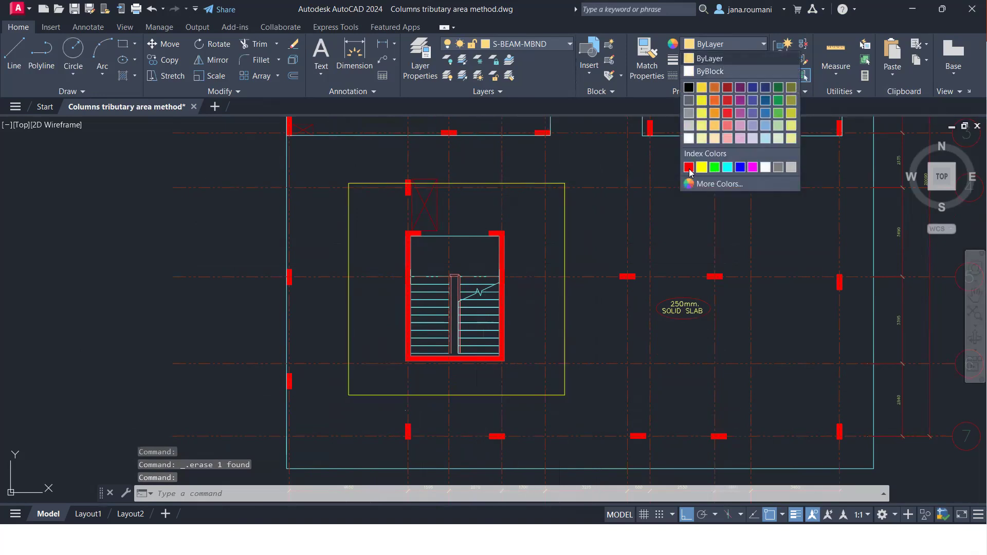
pyautogui.click(727, 167)
pyautogui.moveTo(608, 256); pyautogui.dragTo(560, 295, button='middle')
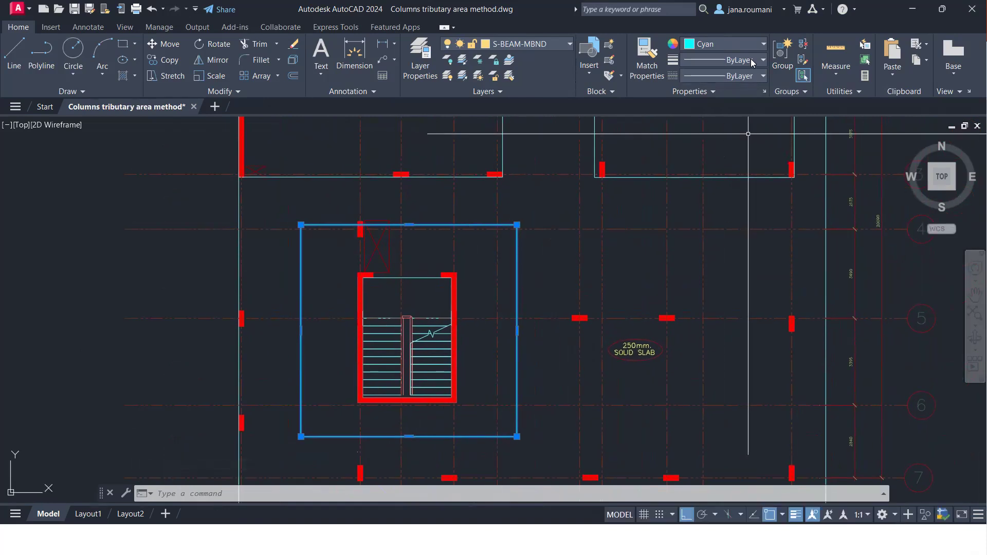
pyautogui.click(746, 45)
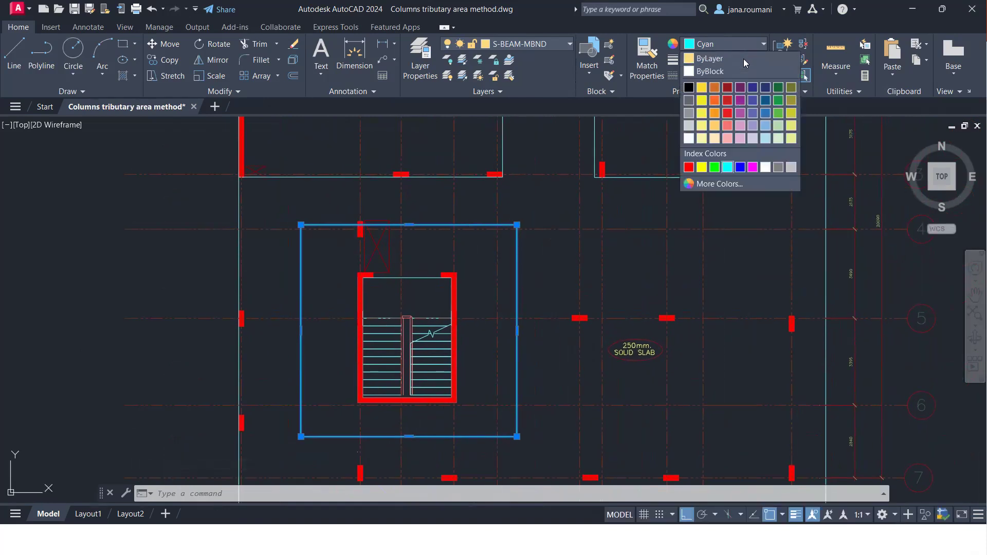
pyautogui.click(759, 167)
pyautogui.moveTo(531, 238)
pyautogui.mouseDown(button='middle')
pyautogui.moveTo(480, 370)
pyautogui.moveTo(522, 287)
pyautogui.mouseUp(button='middle')
pyautogui.press('Escape')
# Examine the stair core's tributary area against the neighbouring columns on grids 3, 5 and 7 and along the left slab edge
pyautogui.scroll(-2, 518, 259)
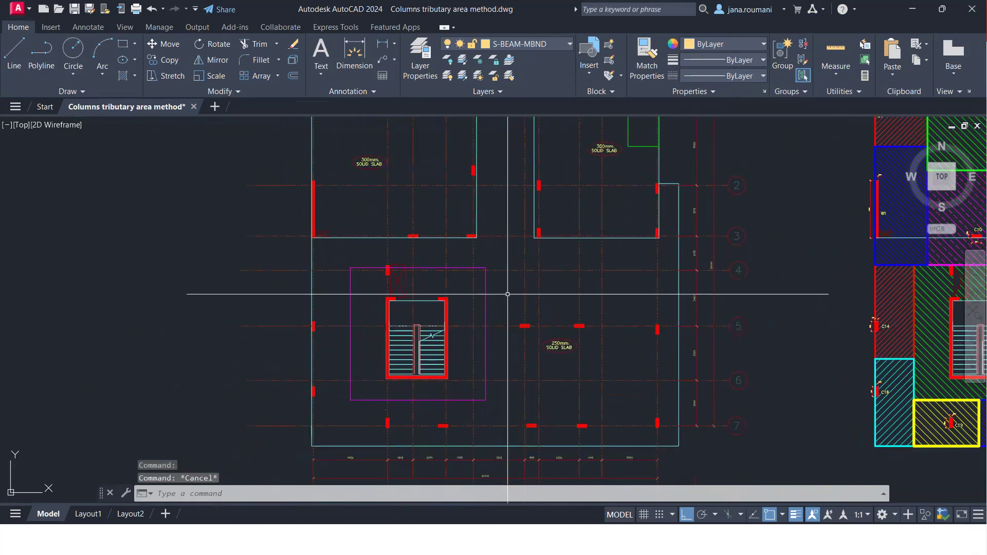
pyautogui.scroll(4, 399, 412)
pyautogui.moveTo(403, 412); pyautogui.dragTo(403, 341, button='middle')
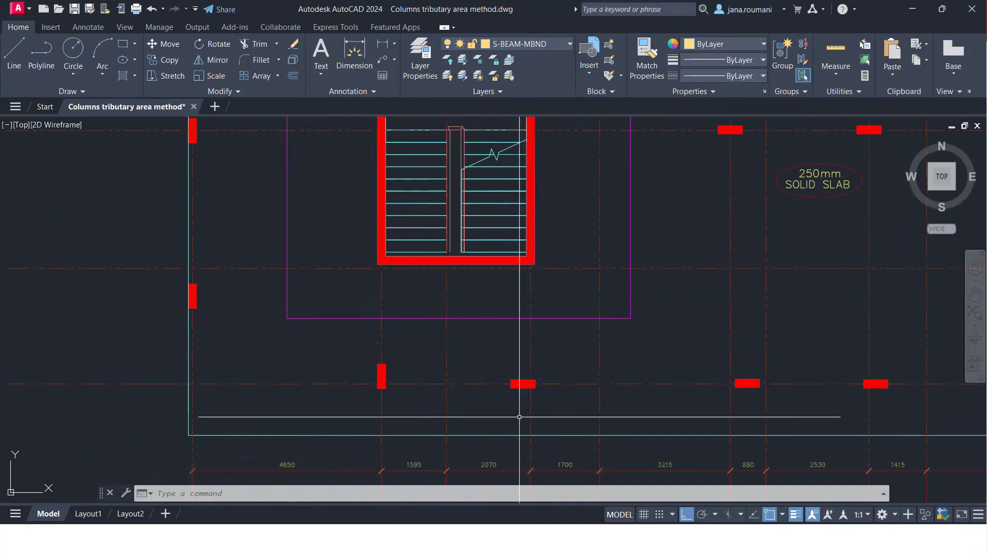
pyautogui.moveTo(475, 339)
pyautogui.mouseDown(button='middle')
pyautogui.moveTo(513, 353)
pyautogui.moveTo(589, 412)
pyautogui.mouseUp(button='middle')
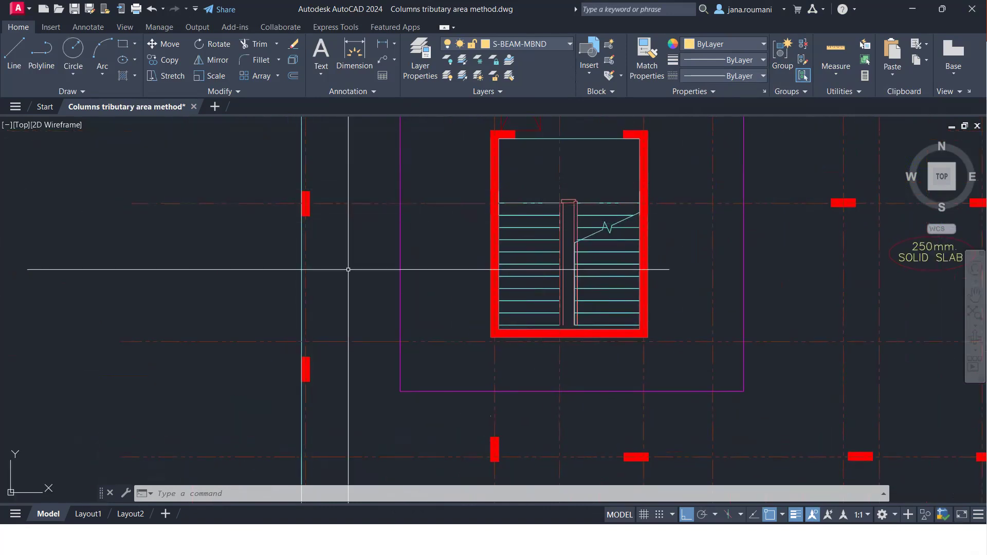
pyautogui.scroll(-2, 331, 362)
pyautogui.moveTo(364, 339); pyautogui.dragTo(262, 456, button='middle')
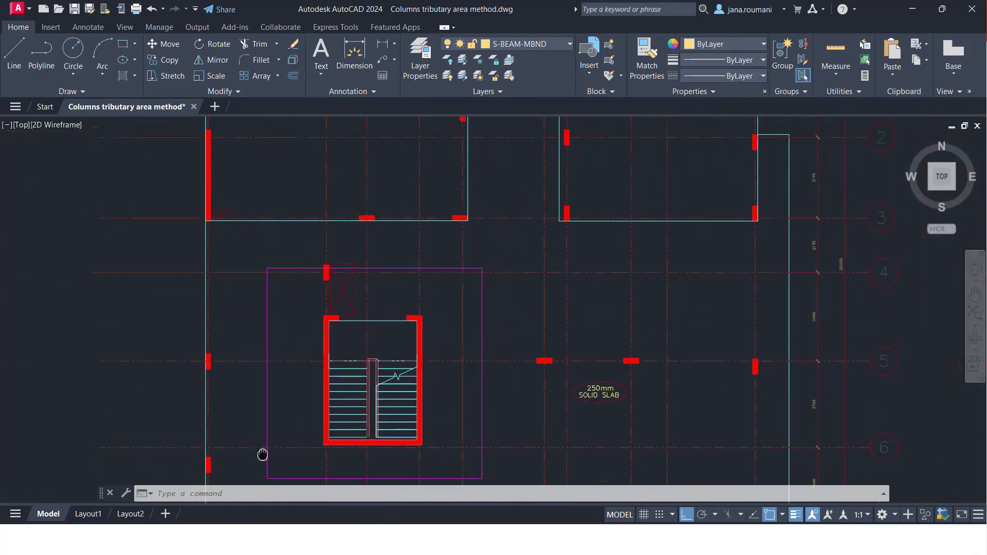
pyautogui.scroll(2, 381, 216)
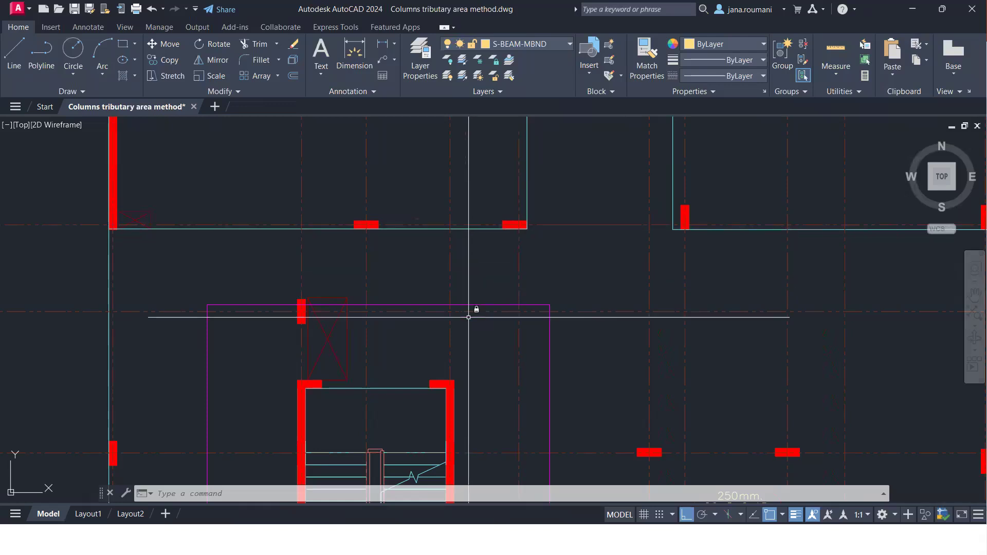
pyautogui.moveTo(482, 342); pyautogui.dragTo(342, 141, button='middle')
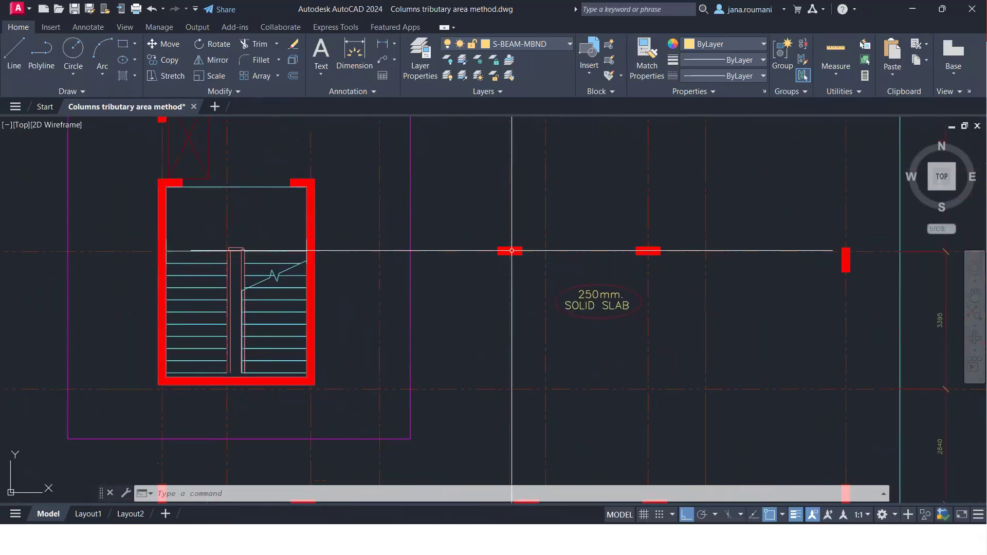
pyautogui.moveTo(489, 255); pyautogui.dragTo(688, 285, button='middle')
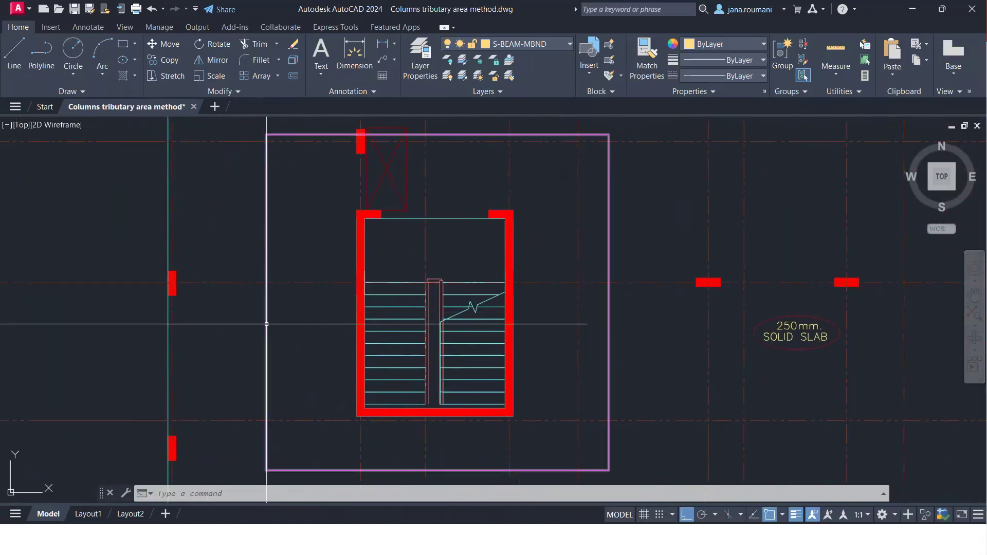
# Draw a vertical line between the centres of the left edge column on grid 5 and the edge column below it
pyautogui.moveTo(267, 324); pyautogui.dragTo(338, 272, button='middle')
pyautogui.write('l')
pyautogui.press('Return')
pyautogui.scroll(2, 236, 386)
pyautogui.scroll(-2, 244, 393)
pyautogui.moveTo(261, 399); pyautogui.dragTo(291, 413, button='middle')
pyautogui.moveTo(295, 260)
pyautogui.mouseDown(button='middle')
pyautogui.moveTo(297, 307)
pyautogui.moveTo(280, 285)
pyautogui.mouseUp(button='middle')
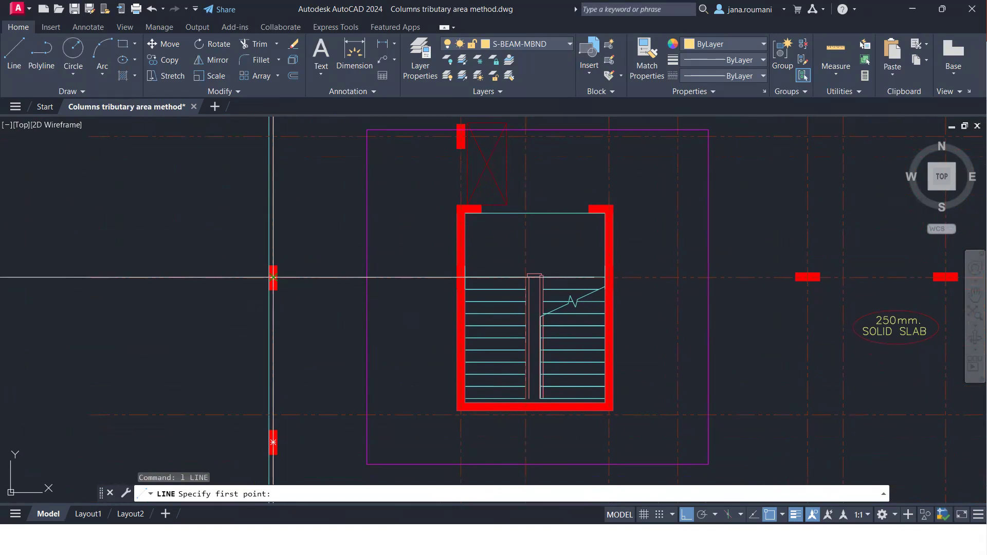
pyautogui.click(273, 443)
pyautogui.press('Escape')
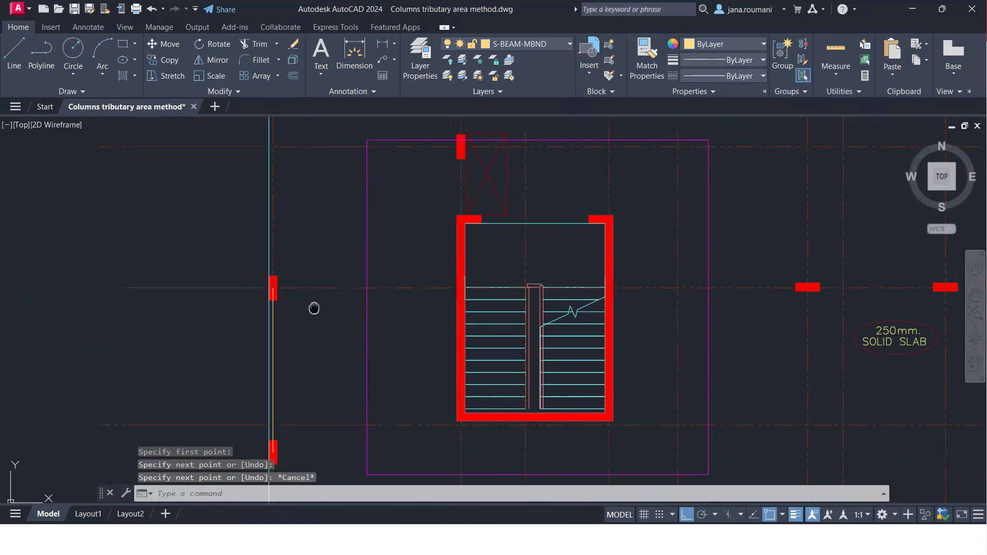
# Draw a vertical line from the centre of the left edge column on grid 5 up to the edge column above it
pyautogui.moveTo(315, 308); pyautogui.dragTo(295, 369, button='middle')
pyautogui.press('space')
pyautogui.click(270, 363)
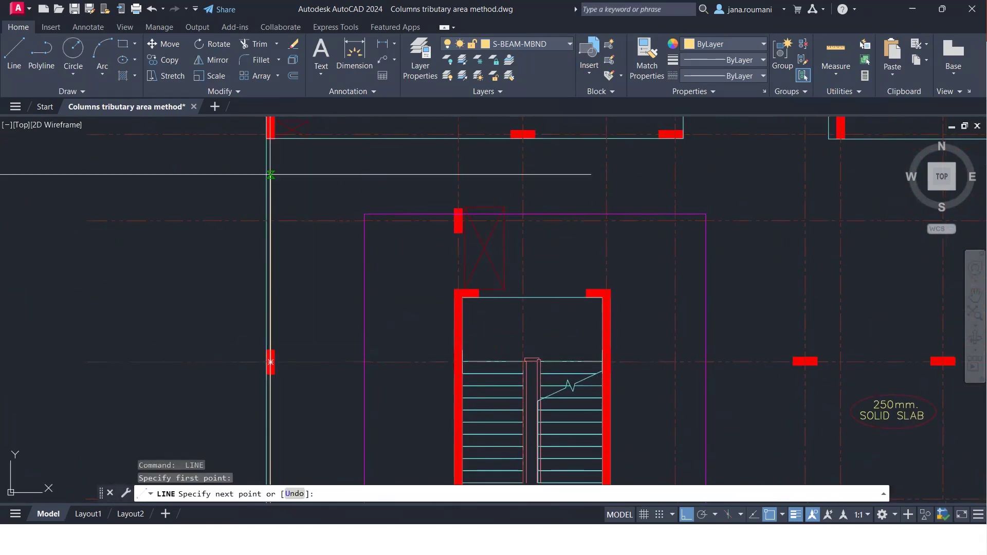
pyautogui.press('Escape')
pyautogui.moveTo(274, 264); pyautogui.dragTo(273, 176, button='middle')
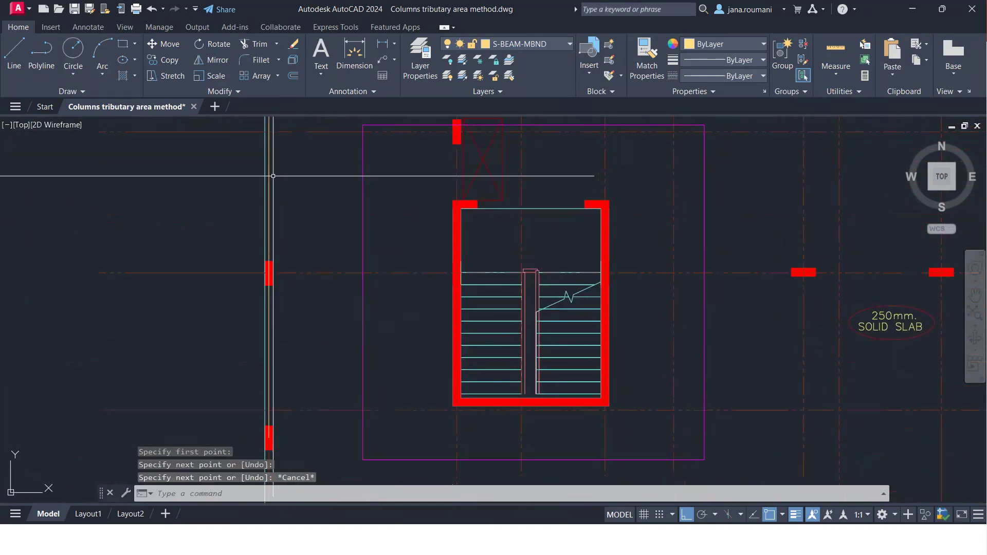
# Draw horizontal bisectors from the midpoints of both vertical connecting lines to just past the near side of the stair core's tributary-area rectangle
pyautogui.press('space')
pyautogui.click(269, 154)
pyautogui.click(386, 155)
pyautogui.press('Escape')
pyautogui.press('space')
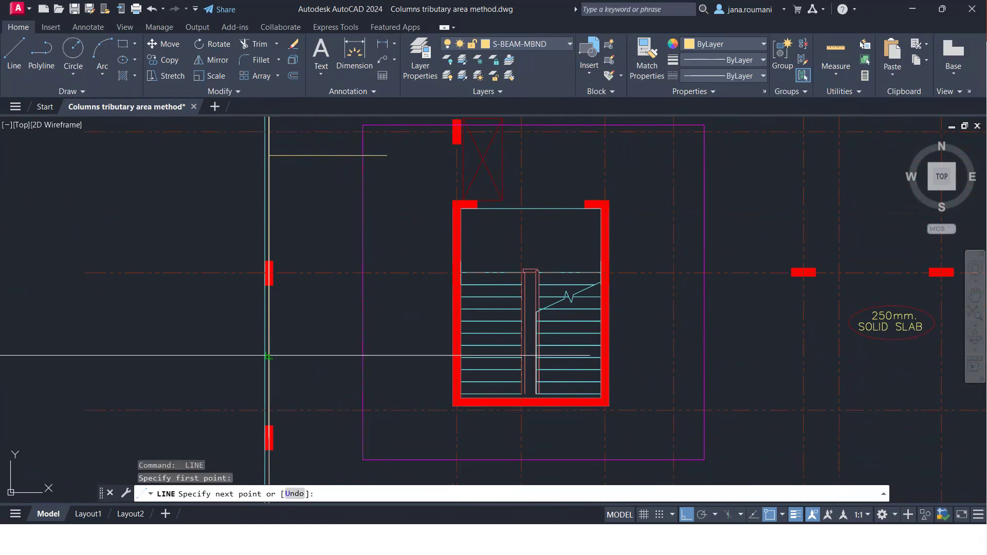
pyautogui.click(392, 359)
pyautogui.press('Escape')
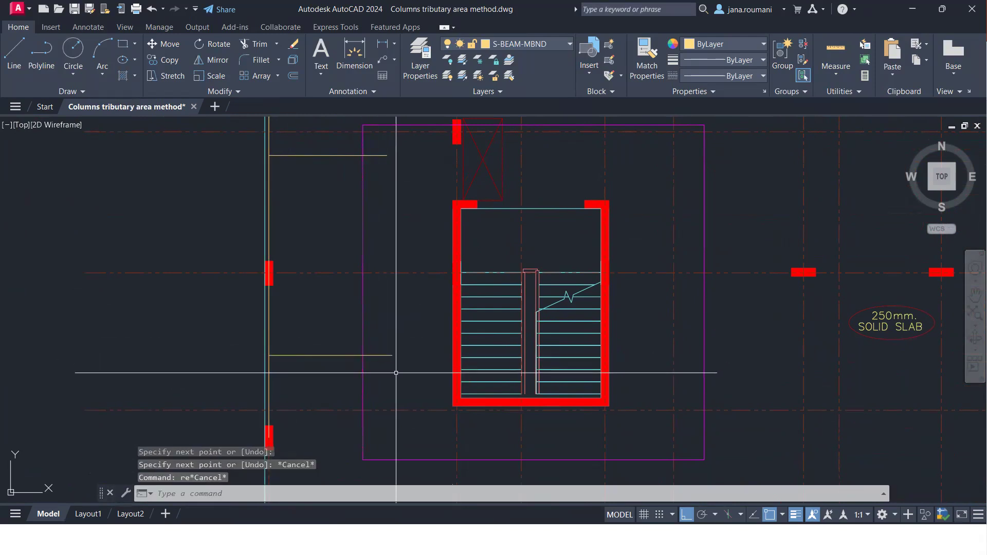
# Stretch the outer end of the upper horizontal bisector past the left slab edge
pyautogui.click(282, 155)
pyautogui.click(280, 146)
pyautogui.click(269, 156)
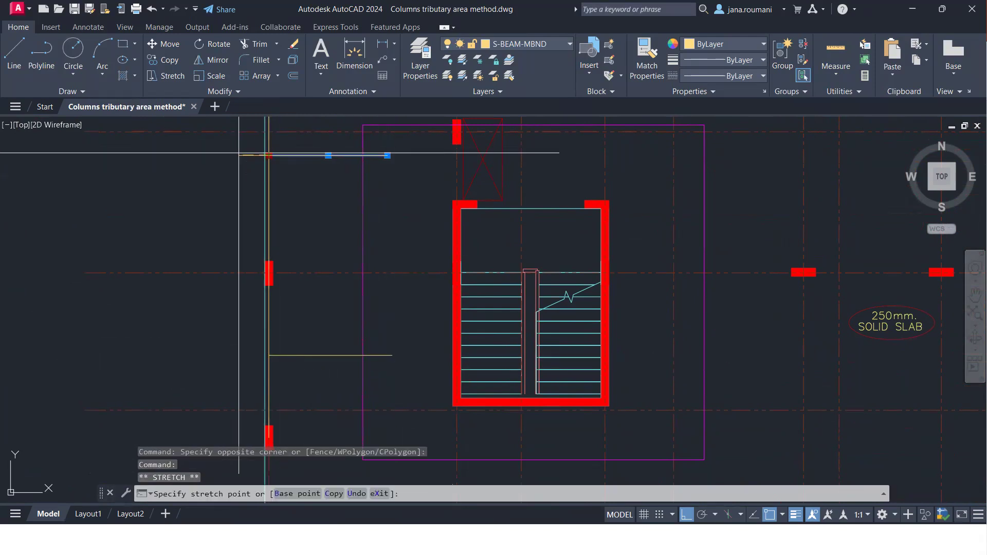
pyautogui.click(240, 219)
pyautogui.press('Escape')
# Outline the grid 5 edge column's tributary area with a rectangle between the bisectors, from the slab edge to the stair core's boundary
pyautogui.write('re')
pyautogui.press('Return')
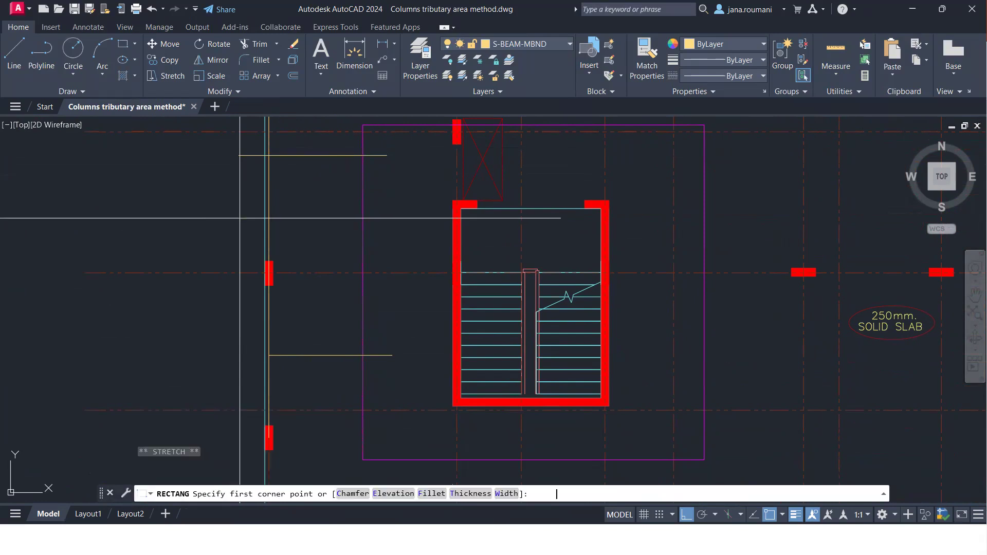
pyautogui.click(264, 155)
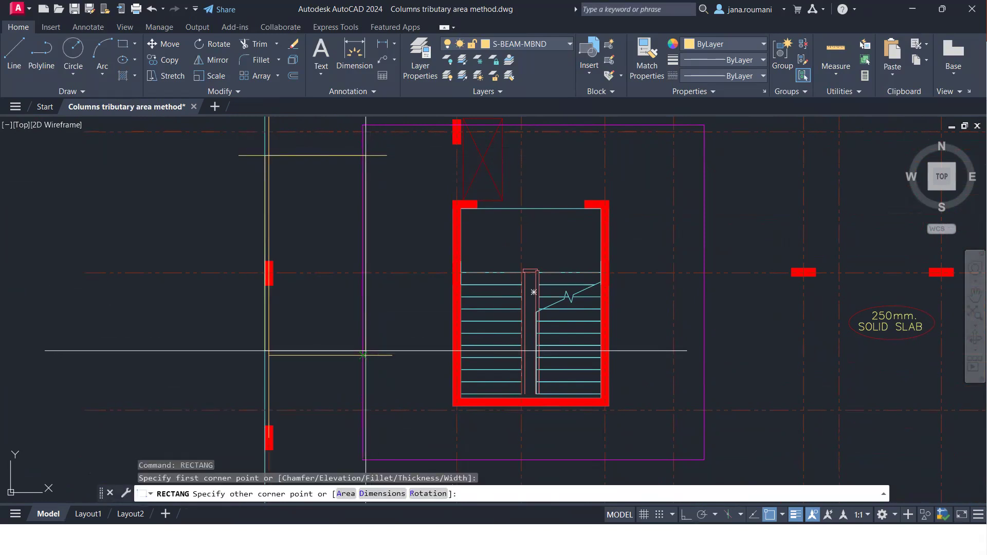
pyautogui.click(363, 355)
pyautogui.press('Escape')
# Delete the horizontal bisectors and the vertical connecting lines around the left edge column on grid 5
pyautogui.click(378, 355)
pyautogui.press('Delete')
pyautogui.click(372, 156)
pyautogui.press('Delete')
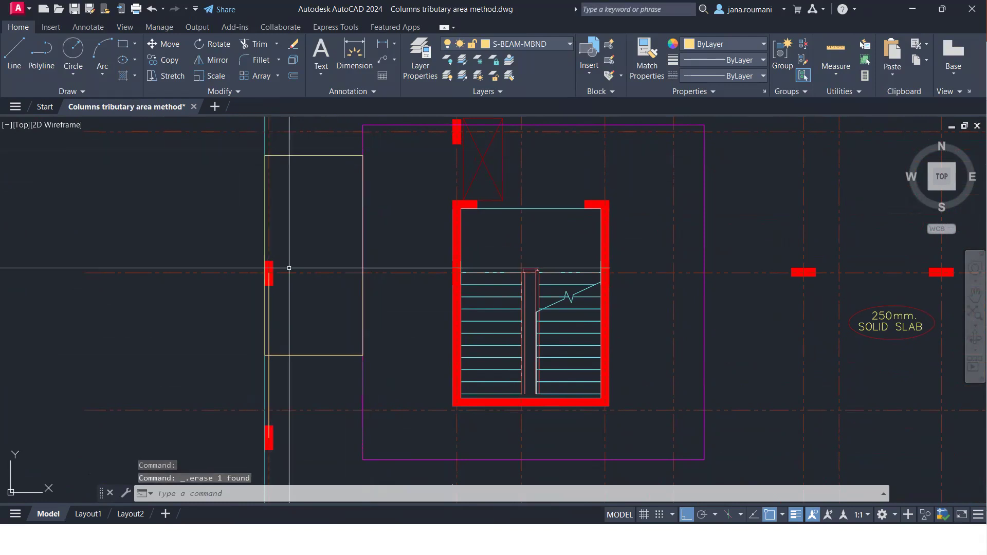
pyautogui.click(274, 364)
pyautogui.click(268, 372)
pyautogui.press('Delete')
# Set the colour of the grid 5 edge column's tributary-area rectangle to blue
pyautogui.click(323, 352)
pyautogui.click(319, 365)
pyautogui.click(746, 45)
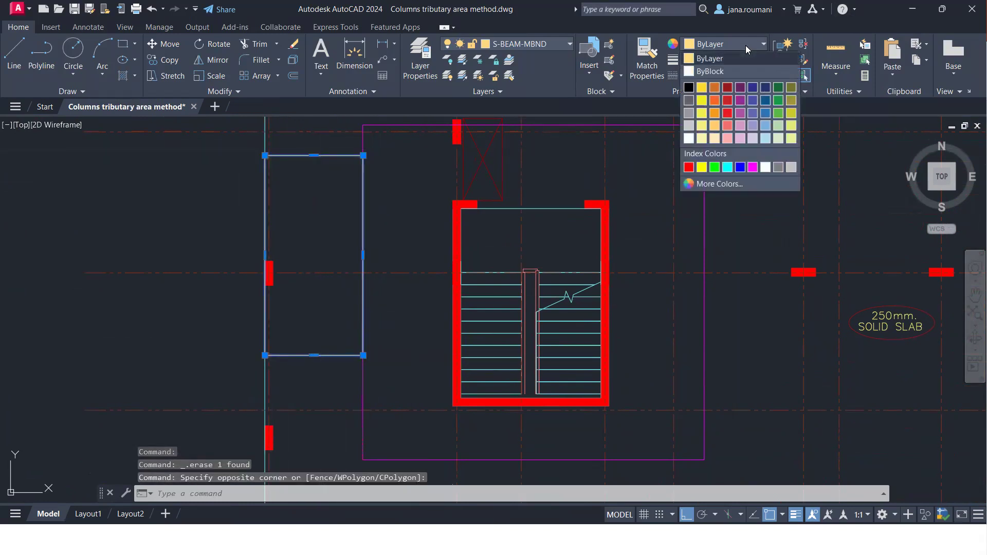
pyautogui.click(740, 167)
pyautogui.press('Escape')
# Examine the columns on grid 7 against the stair core's tributary area, the edge columns and the lower slab edge
pyautogui.scroll(-3, 334, 216)
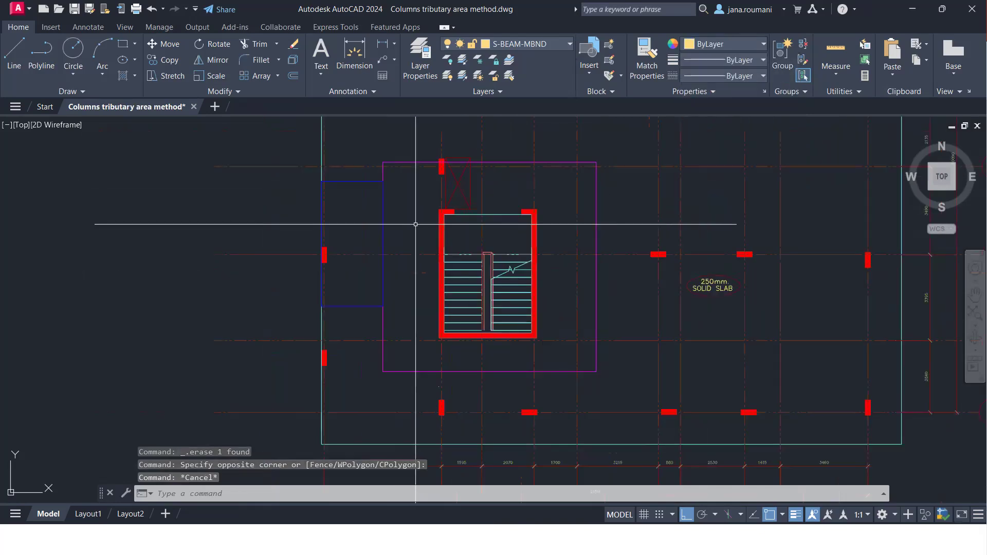
pyautogui.moveTo(377, 317)
pyautogui.mouseDown(button='middle')
pyautogui.moveTo(337, 298)
pyautogui.moveTo(337, 238)
pyautogui.mouseUp(button='middle')
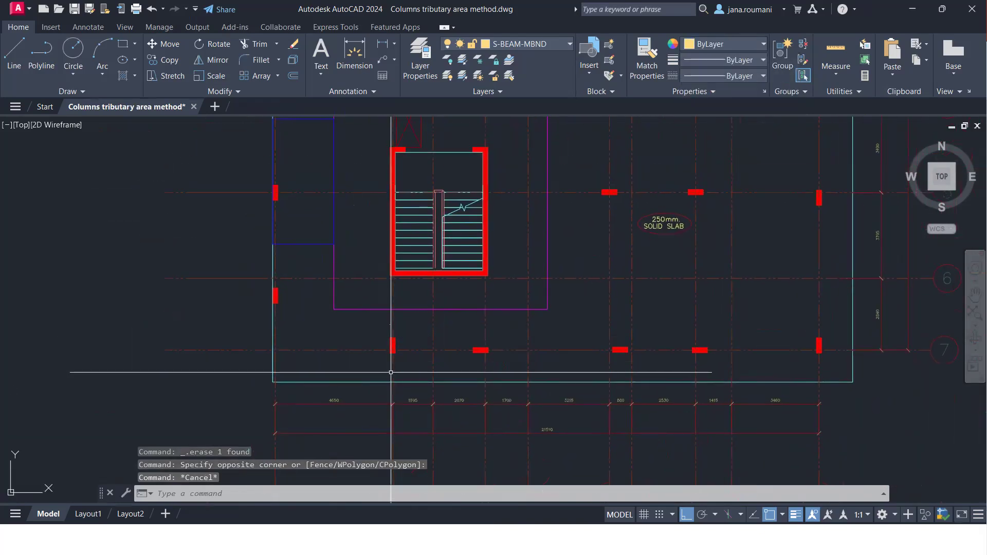
pyautogui.scroll(3, 390, 377)
pyautogui.scroll(2, 388, 375)
pyautogui.scroll(-4, 388, 376)
pyautogui.moveTo(513, 384); pyautogui.dragTo(502, 468, button='middle')
pyautogui.moveTo(463, 258); pyautogui.dragTo(456, 412, button='middle')
pyautogui.moveTo(500, 280); pyautogui.dragTo(496, 390, button='middle')
pyautogui.moveTo(490, 347)
pyautogui.mouseDown(button='middle')
pyautogui.moveTo(437, 338)
pyautogui.moveTo(452, 161)
pyautogui.mouseUp(button='middle')
pyautogui.moveTo(458, 286); pyautogui.dragTo(443, 145, button='middle')
pyautogui.moveTo(532, 272); pyautogui.dragTo(486, 271, button='middle')
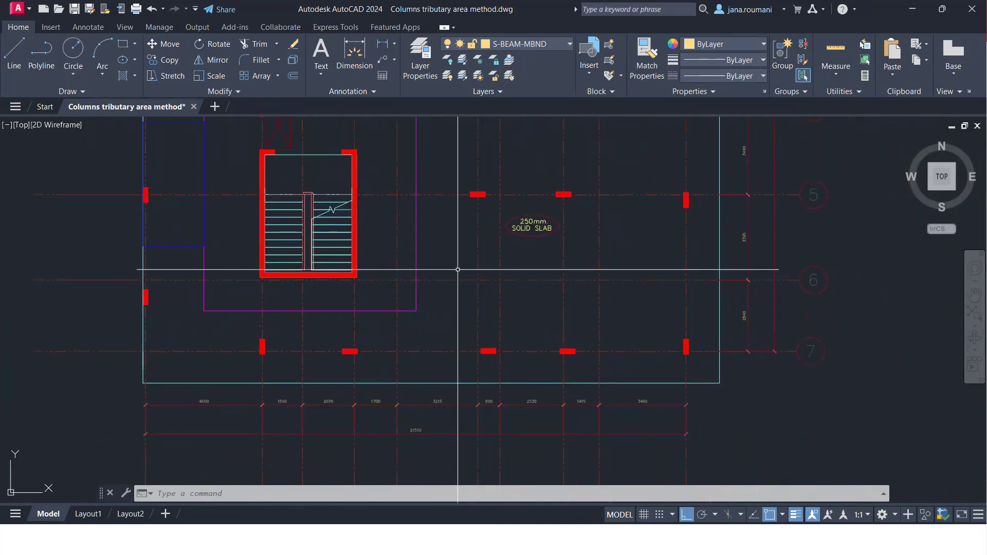
# Draw a horizontal line from the centre of the first column on grid 7 to the axis of the left edge columns
pyautogui.scroll(4, 271, 383)
pyautogui.write('l')
pyautogui.press('Return')
pyautogui.moveTo(343, 366); pyautogui.dragTo(481, 399, button='middle')
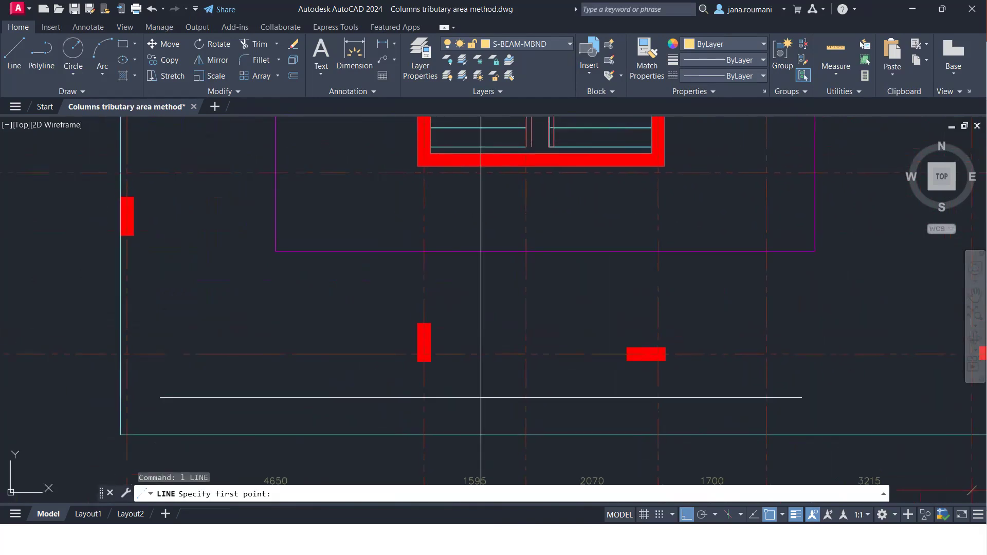
pyautogui.click(424, 342)
pyautogui.click(127, 342)
pyautogui.press('Escape')
# Try to connect the first column on grid 7 to its neighbour with a line from its centre
pyautogui.press('Return')
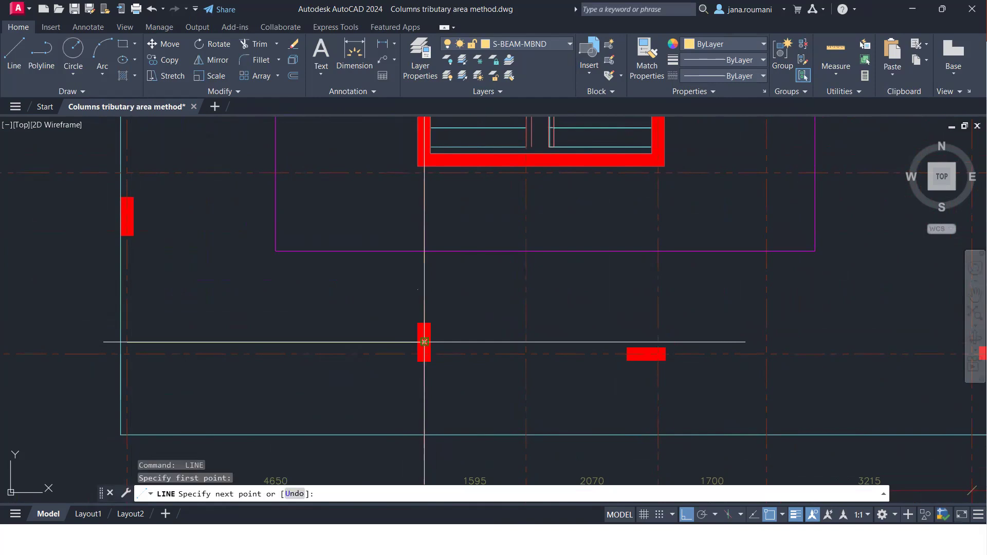
pyautogui.click(646, 348)
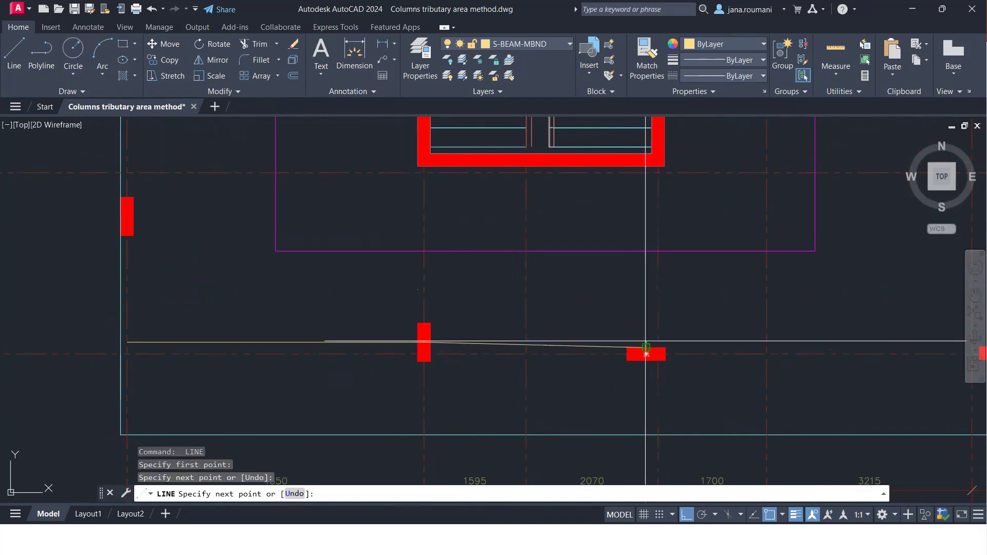
pyautogui.press('Escape')
# Draw a horizontal line from the centre of the second column on grid 7 to the axis of the first column
pyautogui.write('l')
pyautogui.press('Return')
pyautogui.scroll(2, 643, 342)
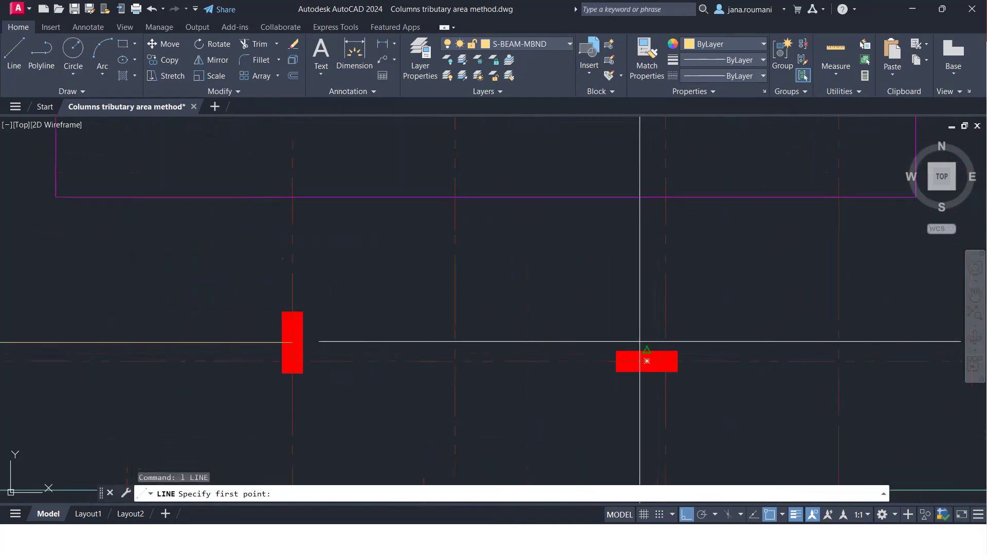
pyautogui.click(646, 361)
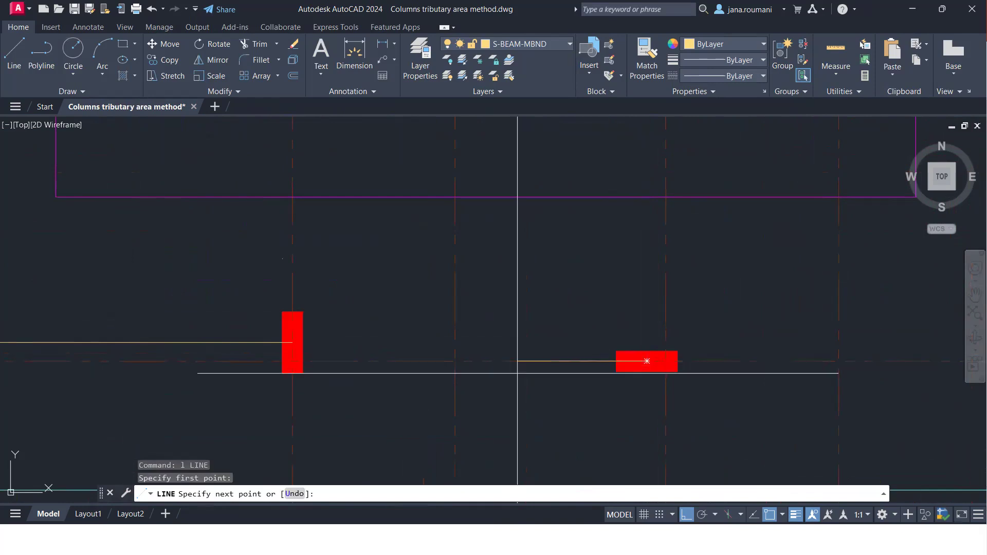
pyautogui.click(292, 361)
pyautogui.press('Escape')
pyautogui.scroll(-1, 579, 310)
# Draw vertical bisectors from the midpoints of both horizontal lines up to the stair core's tributary-area boundary
pyautogui.press('Return')
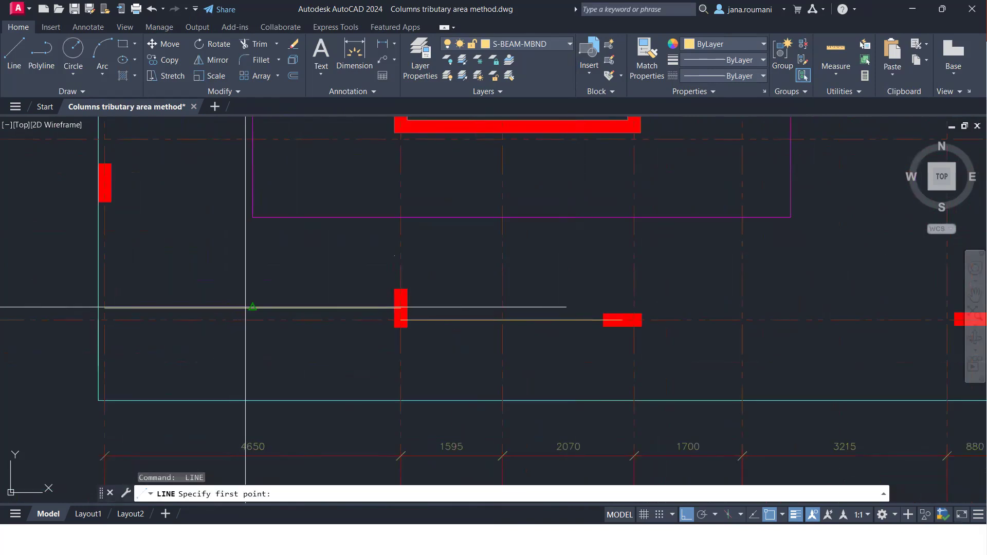
pyautogui.click(252, 307)
pyautogui.click(253, 218)
pyautogui.press('Escape')
pyautogui.press('Return')
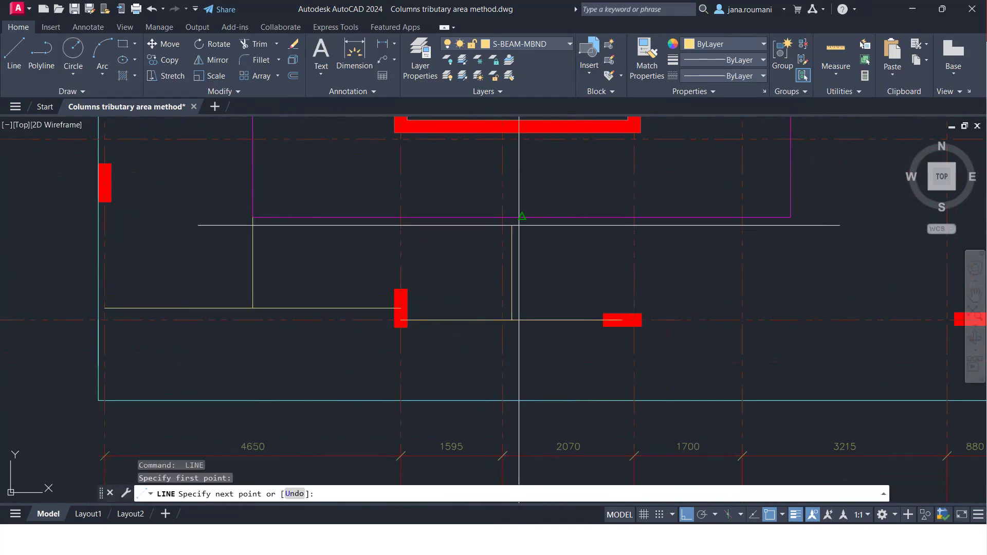
pyautogui.click(512, 218)
pyautogui.press('Escape')
# Stretch the lower end of the bisector between the first two grid 7 columns past the lower slab edge
pyautogui.click(546, 324)
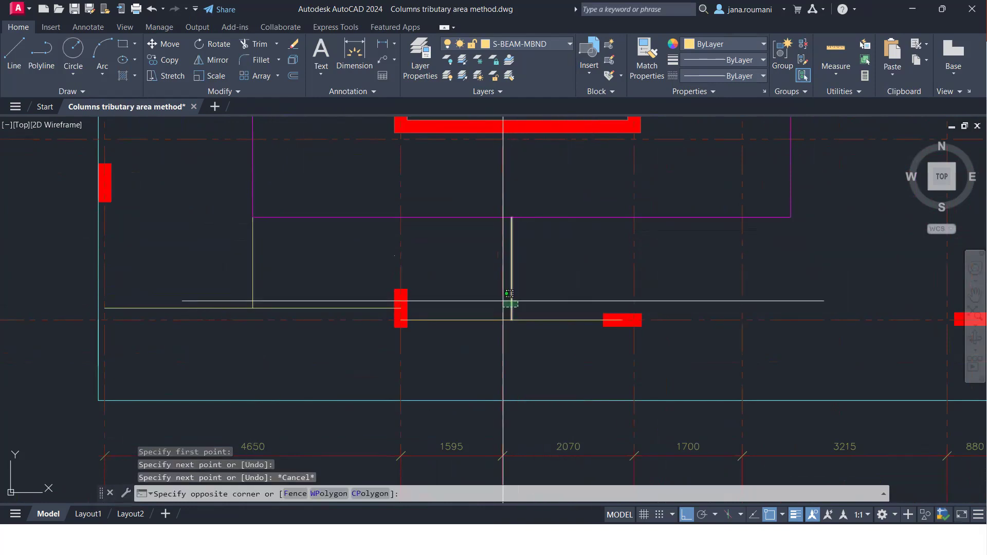
pyautogui.click(511, 301)
pyautogui.click(511, 320)
pyautogui.click(525, 416)
pyautogui.press('Escape')
# Outline the first grid 7 column's tributary area with a rectangle down to the slab edge, and delete its connecting lines and bisectors
pyautogui.write('rect')
pyautogui.press('Return')
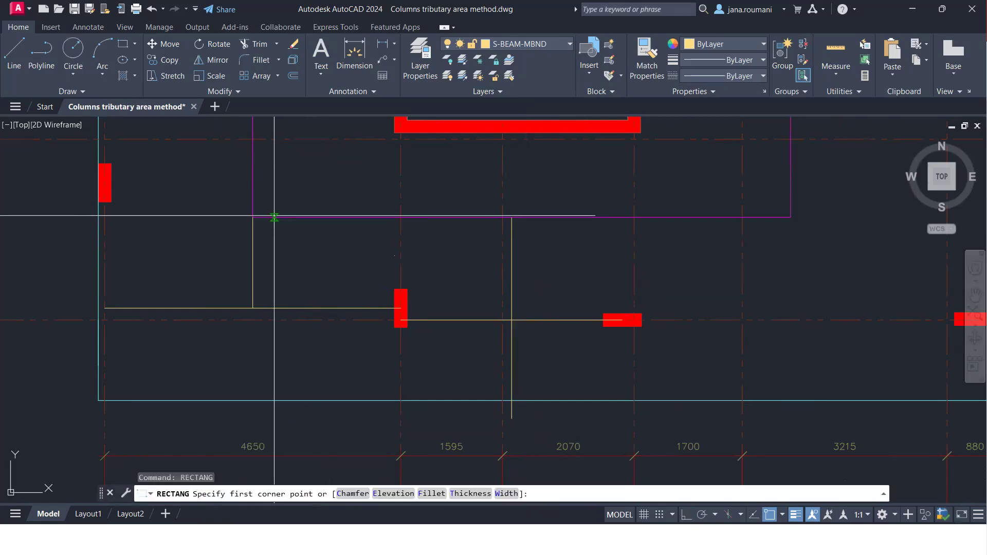
pyautogui.click(253, 217)
pyautogui.click(511, 400)
pyautogui.press('Escape')
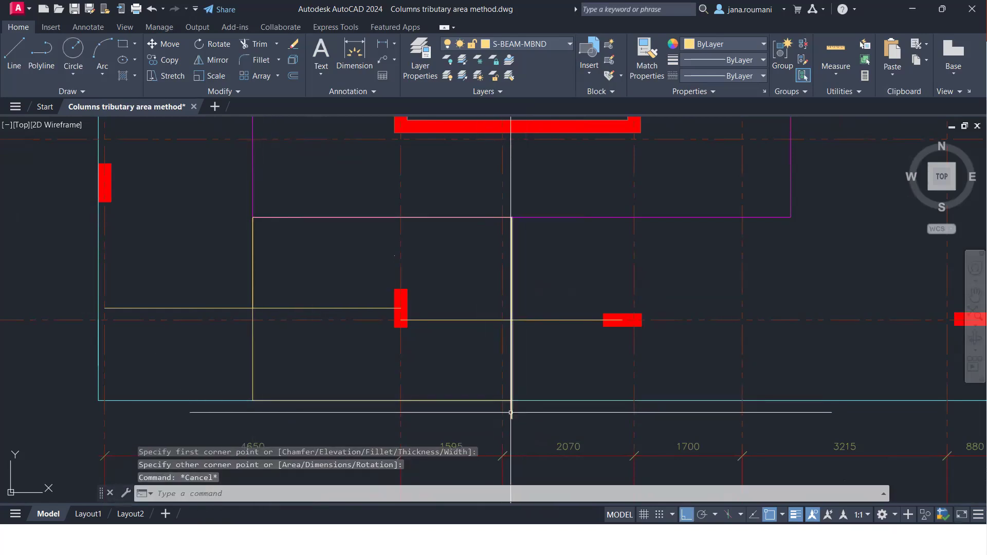
pyautogui.press('Delete')
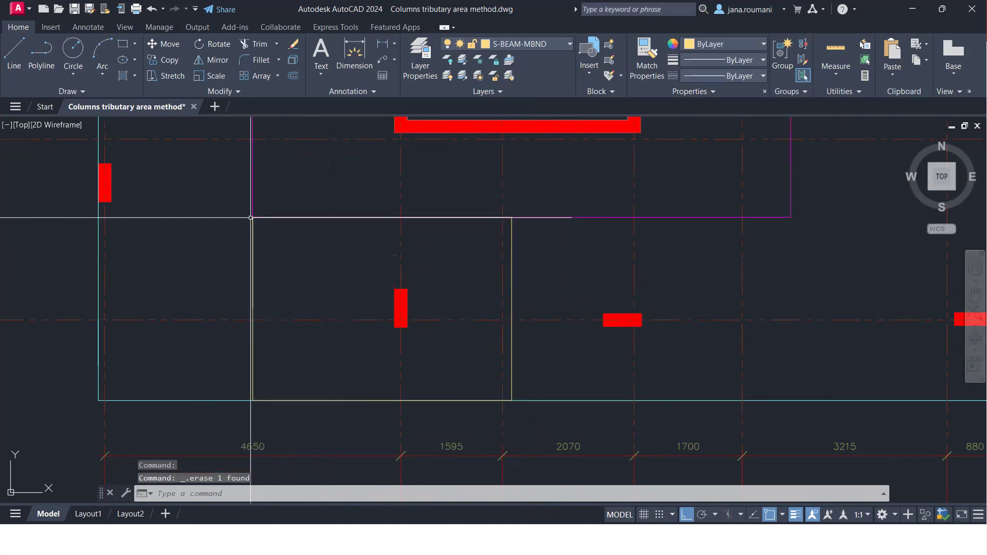
# Set the colour of the first grid 7 column's tributary-area rectangle to green
pyautogui.click(510, 244)
pyautogui.click(742, 43)
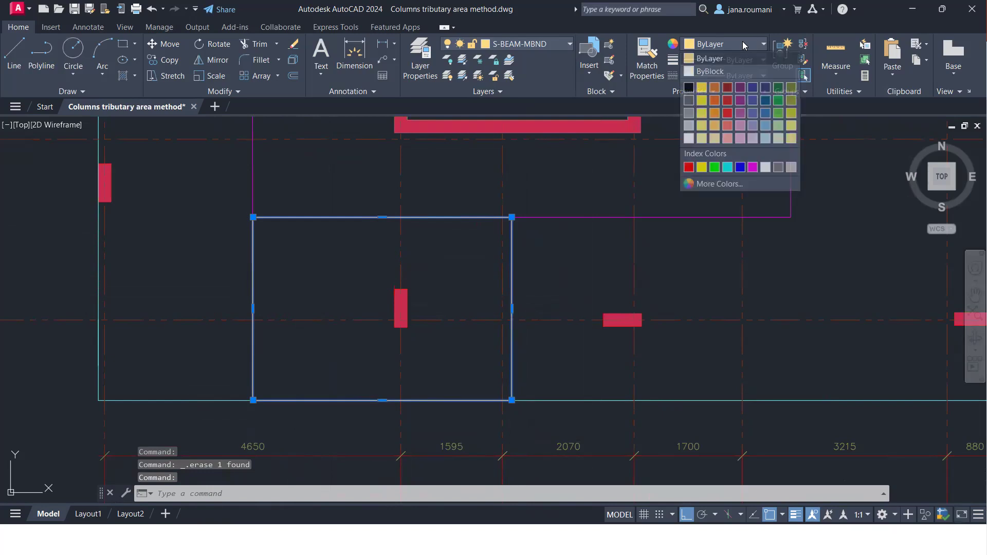
pyautogui.click(713, 167)
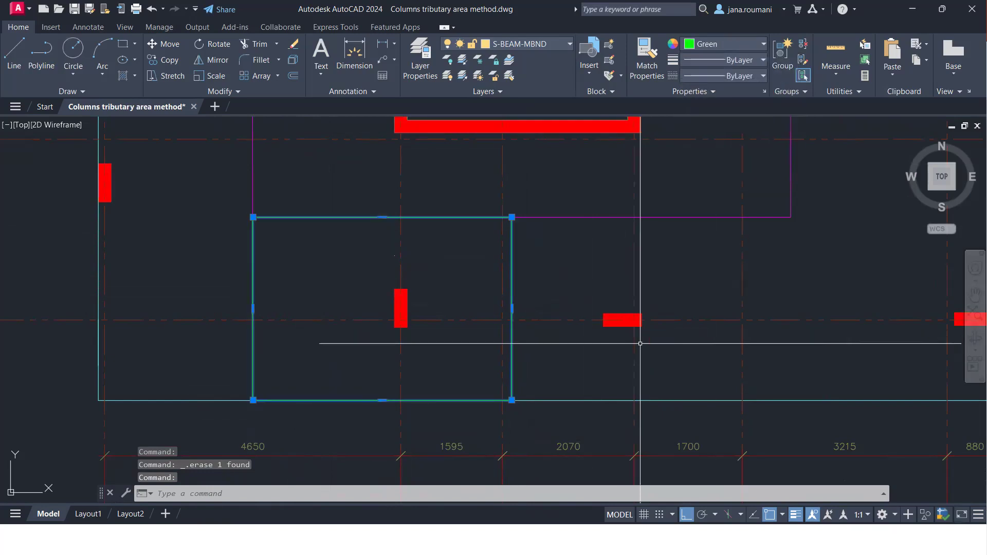
pyautogui.press('Escape')
# Draw a line between the centres of the second and third columns on grid 7
pyautogui.moveTo(680, 324); pyautogui.dragTo(507, 326, button='middle')
pyautogui.write('l')
pyautogui.press('Return')
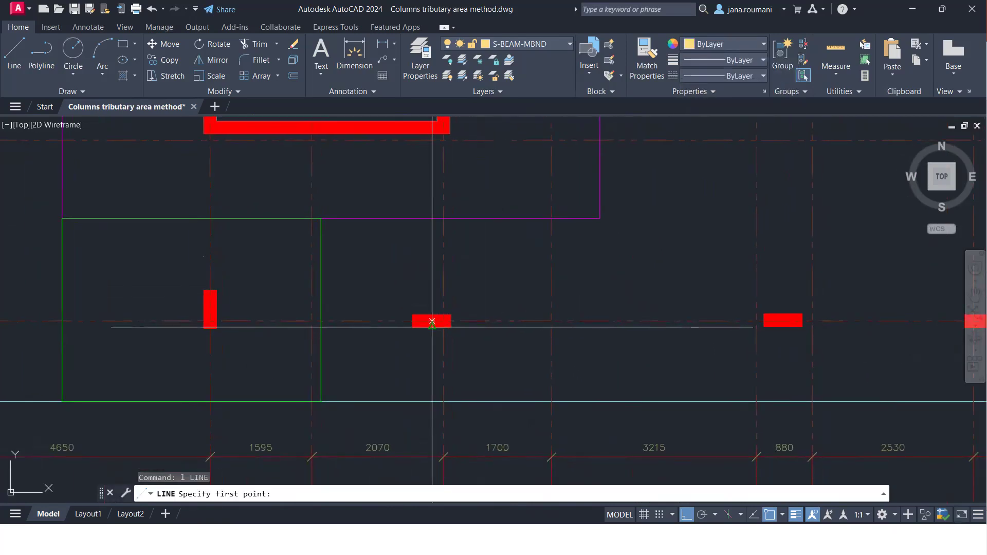
pyautogui.click(434, 321)
pyautogui.click(783, 320)
pyautogui.press('Escape')
pyautogui.press('Return')
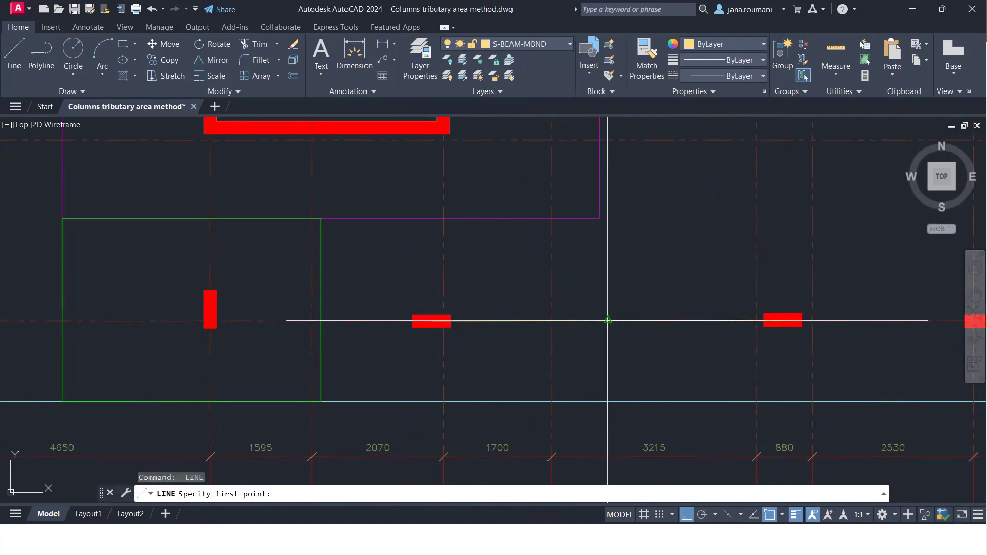
pyautogui.click(607, 320)
pyautogui.press('Escape')
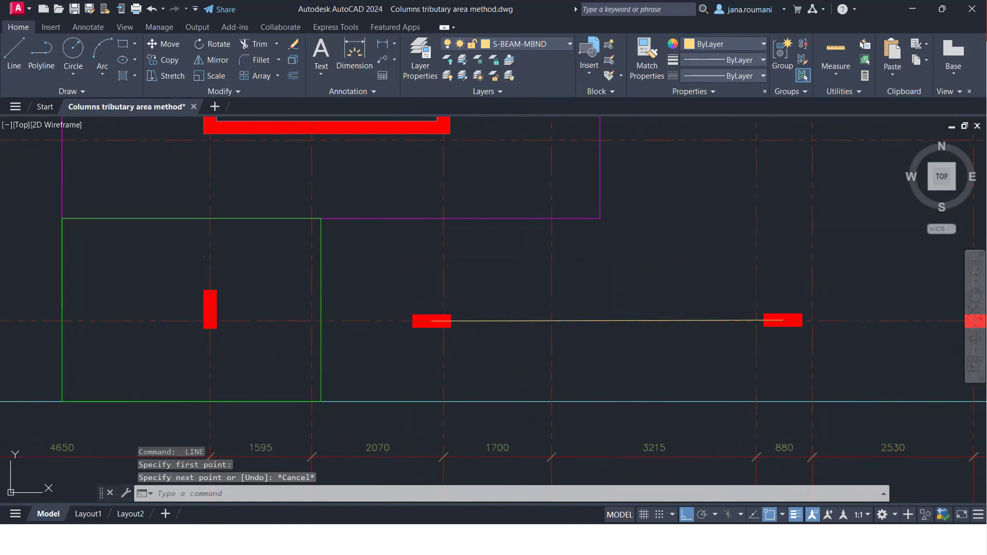
pyautogui.press('Return')
pyautogui.press('Escape')
pyautogui.click(602, 321)
# Draw a vertical bisector from the midpoint of the connecting line up past the lower boundary of the stair core's tributary area
pyautogui.press('Return')
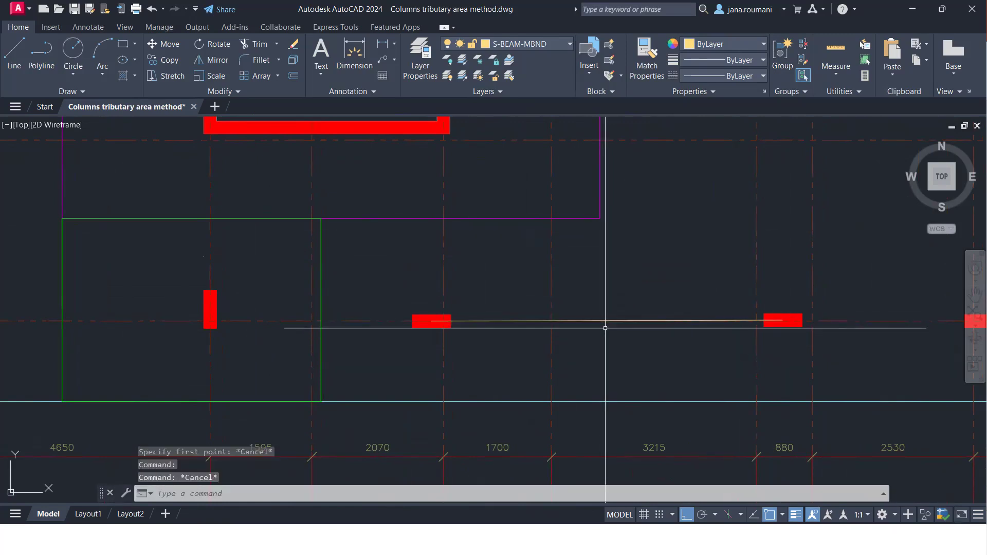
pyautogui.click(607, 320)
pyautogui.click(607, 199)
pyautogui.press('Escape')
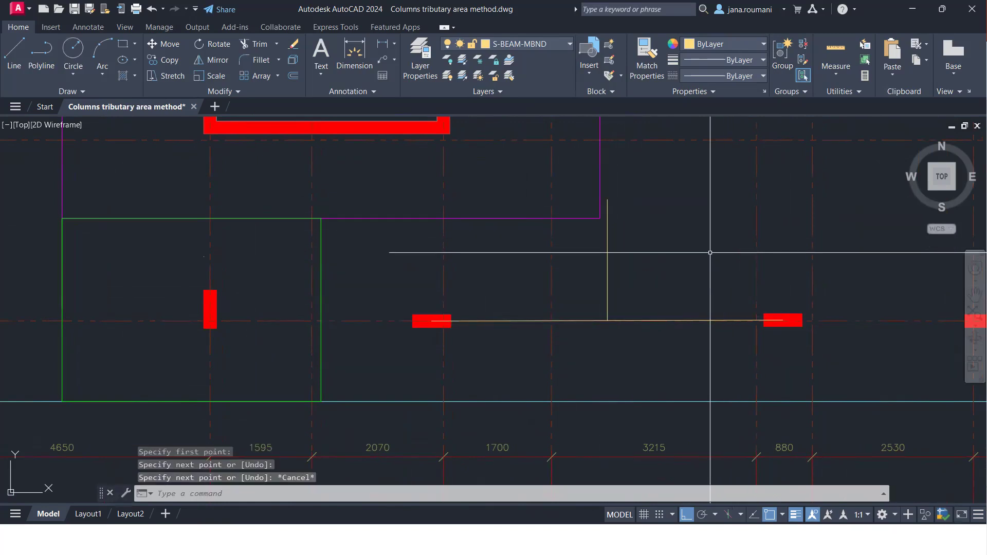
# Stretch the lower end of the bisector between the second and third grid 7 columns past the lower slab edge
pyautogui.scroll(-5, 709, 253)
pyautogui.scroll(2, 597, 341)
pyautogui.scroll(2, 600, 345)
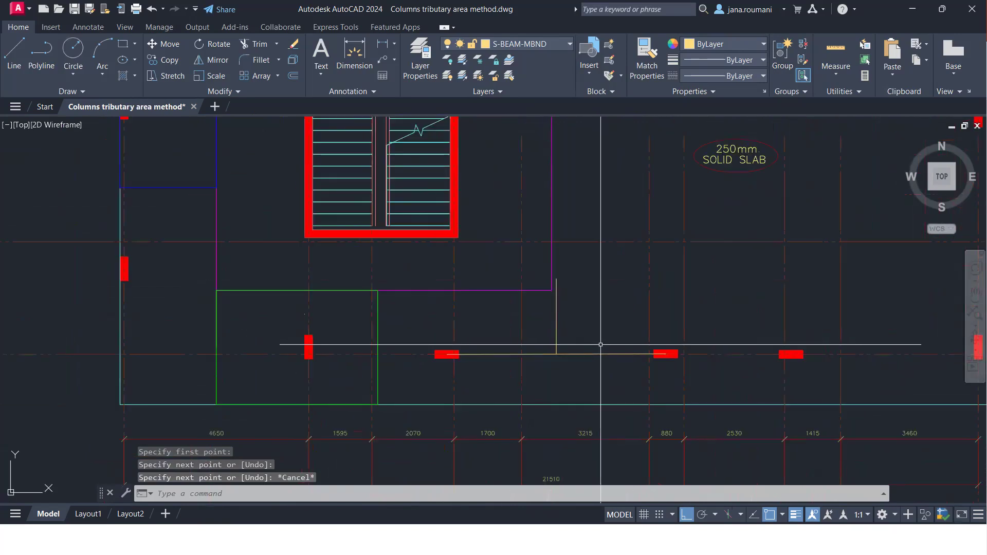
pyautogui.scroll(2, 587, 348)
pyautogui.click(575, 329)
pyautogui.click(511, 339)
pyautogui.click(538, 358)
pyautogui.click(550, 466)
pyautogui.press('Escape')
# Outline the second grid 7 column's tributary area with a rectangle from the bisector at the slab edge to the green rectangle's upper corner
pyautogui.write('rec')
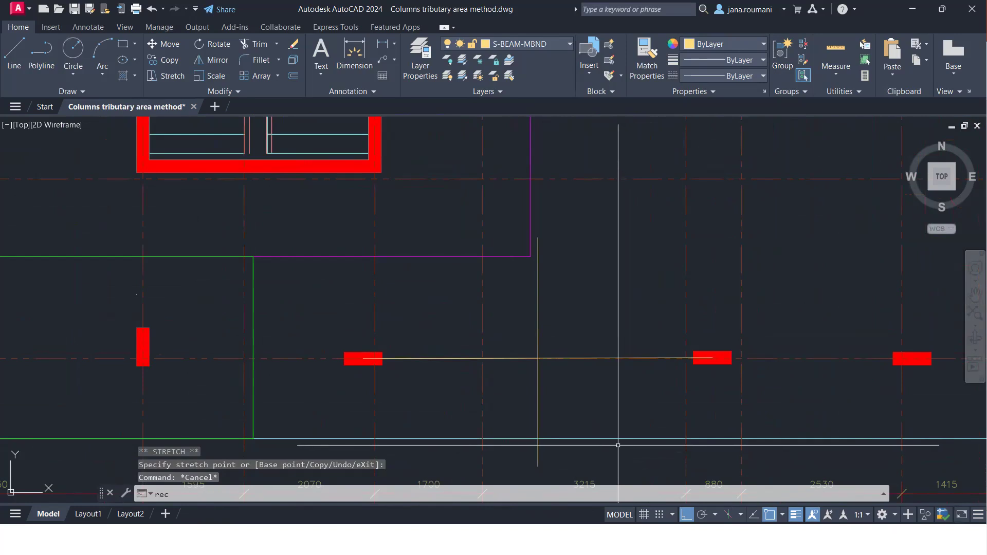
pyautogui.press('Return')
pyautogui.write('rect')
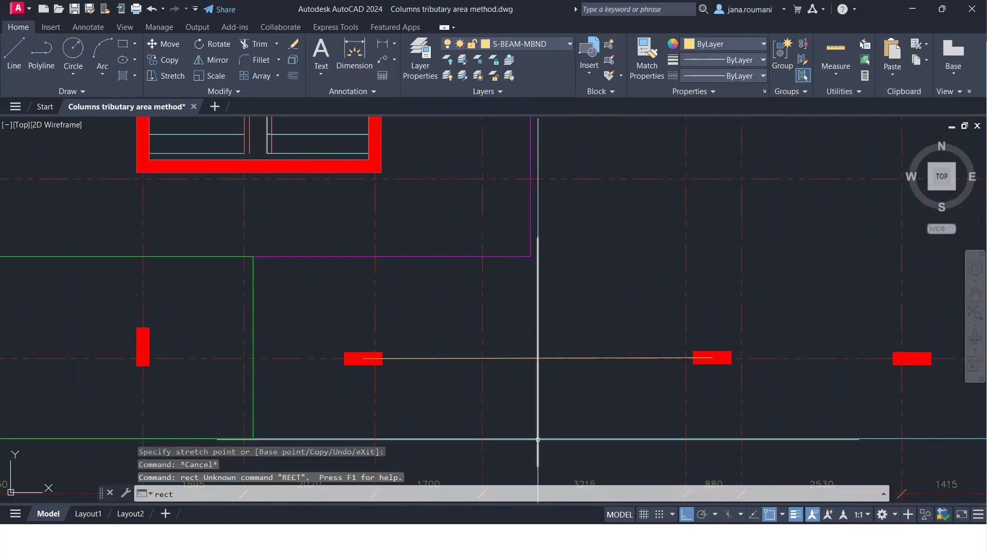
pyautogui.press('Return')
pyautogui.write('rect')
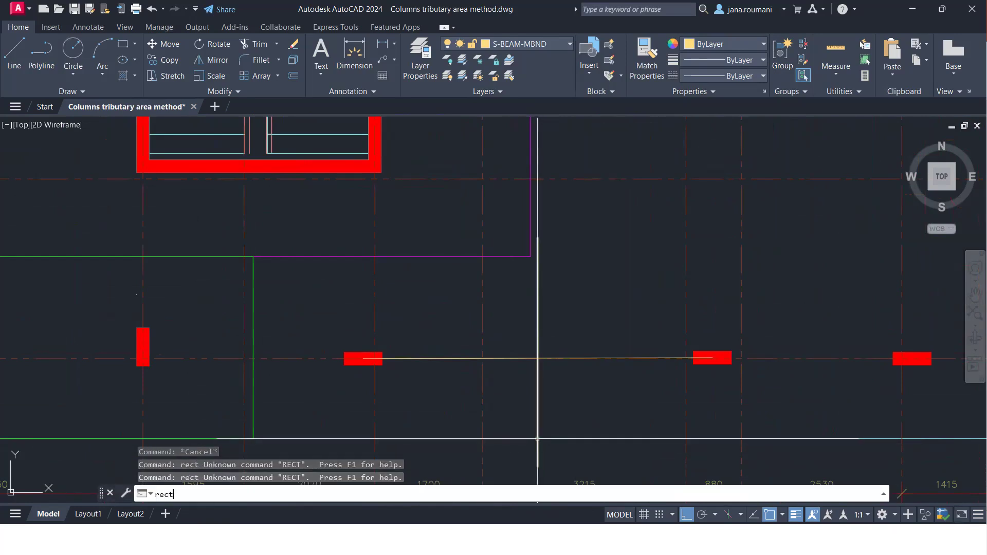
pyautogui.press('Return')
pyautogui.click(538, 439)
pyautogui.click(253, 256)
pyautogui.press('Escape')
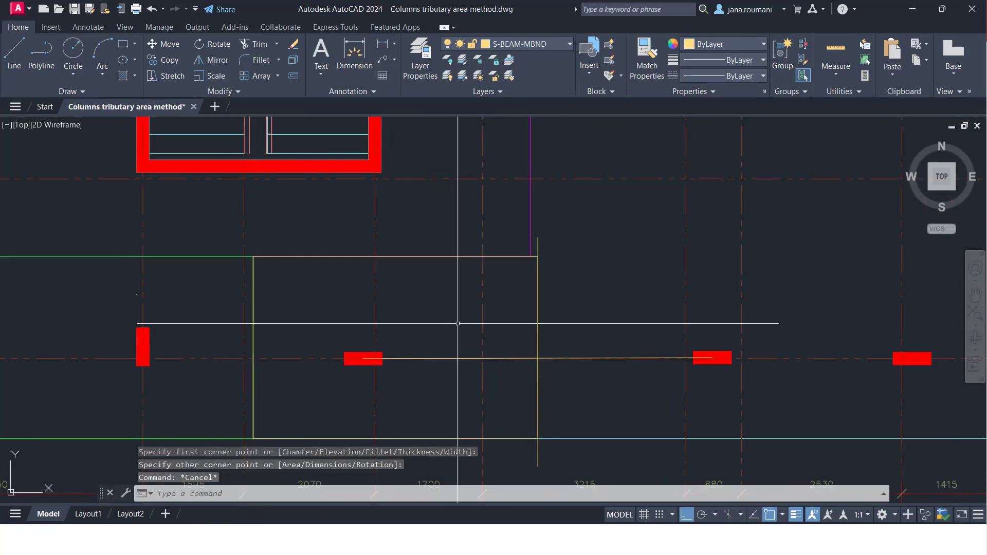
# Erase the vertical bisector and the connecting line between the second and third columns on grid 7
pyautogui.click(540, 242)
pyautogui.press('Delete')
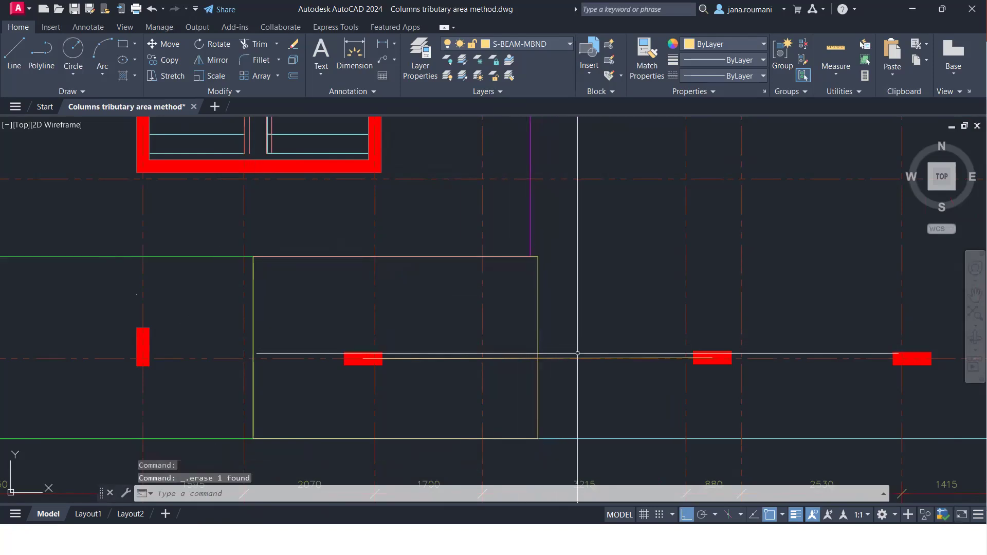
pyautogui.scroll(4, 539, 242)
pyautogui.scroll(-5, 540, 242)
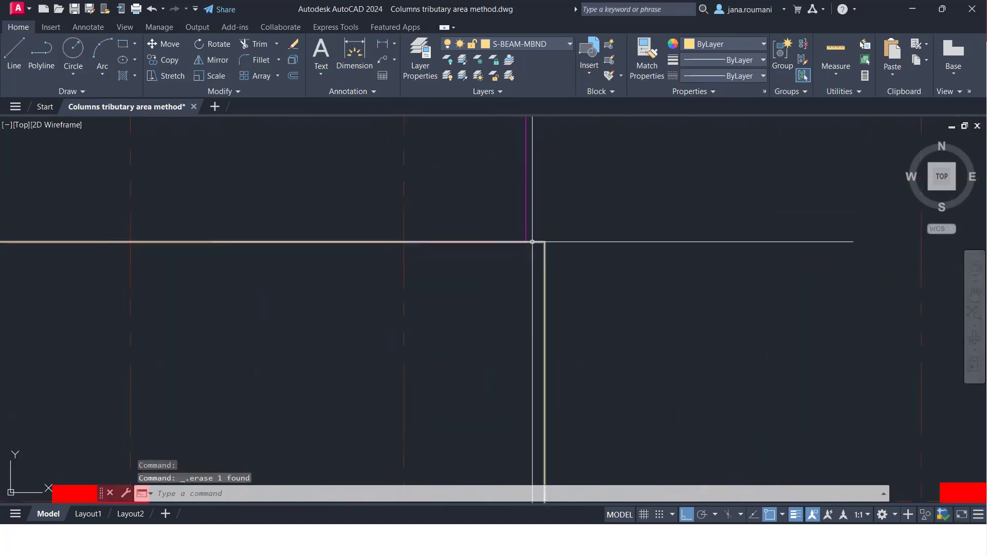
pyautogui.moveTo(592, 278); pyautogui.dragTo(550, 359, button='middle')
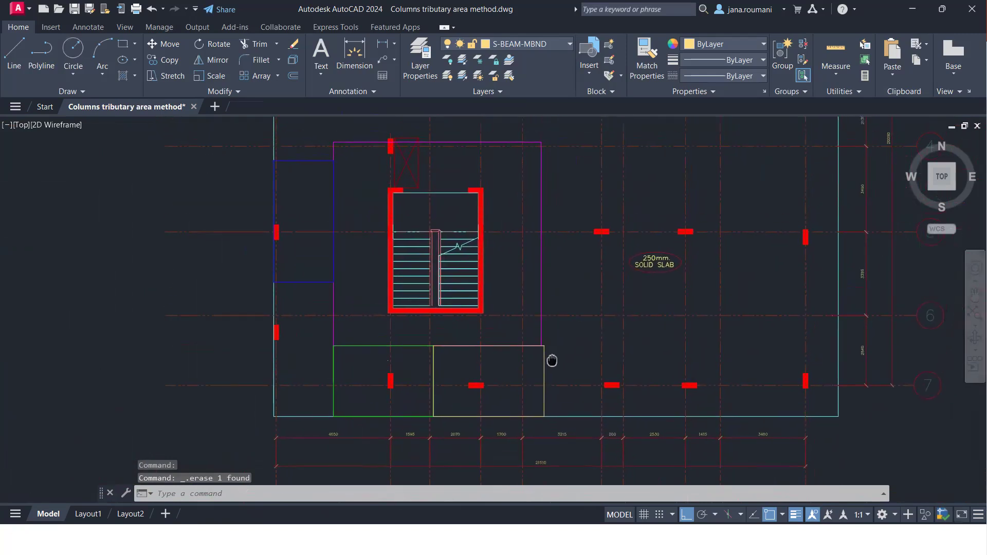
# Draw a vertical guide line from the yellow rectangle's upper outer corner up past the stair core area's upper boundary
pyautogui.click(537, 345)
pyautogui.press('Escape')
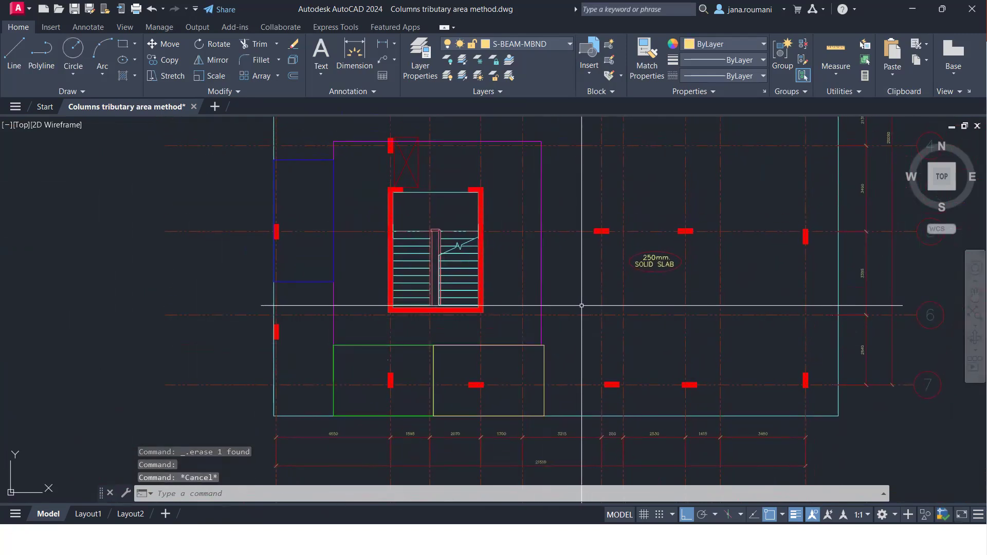
pyautogui.write('l')
pyautogui.press('Return')
pyautogui.click(544, 345)
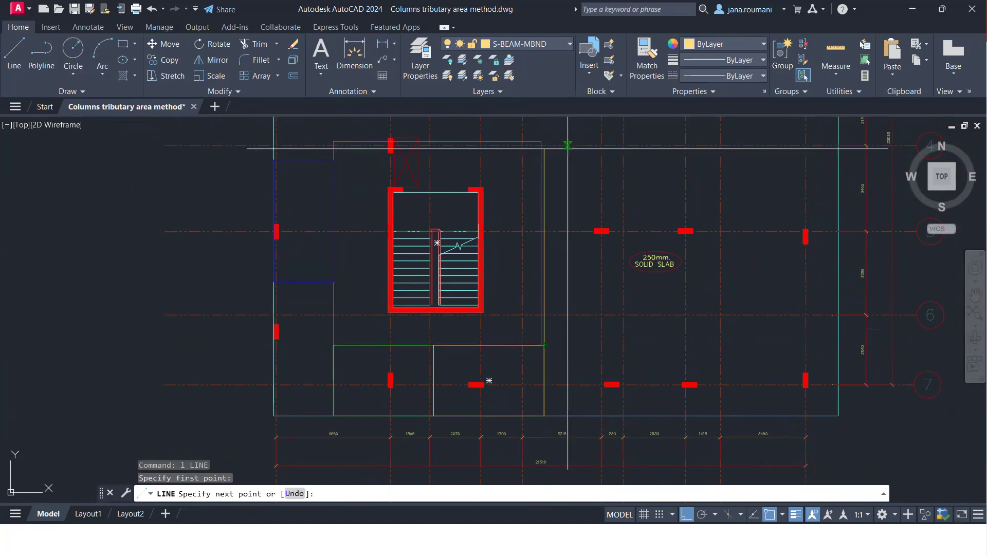
pyautogui.click(548, 121)
pyautogui.press('Escape')
pyautogui.press('Return')
pyautogui.click(541, 201)
pyautogui.press('Escape')
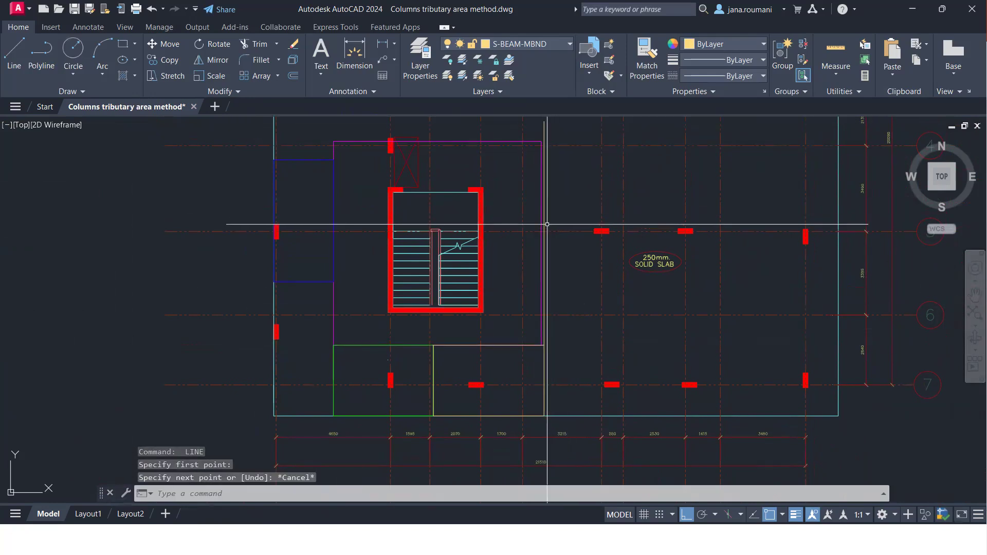
# Stretch the stair core area's magenta side to align with the yellow rectangle's outer edge and erase the guide line
pyautogui.click(542, 216)
pyautogui.scroll(4, 542, 257)
pyautogui.click(542, 244)
pyautogui.press('Escape')
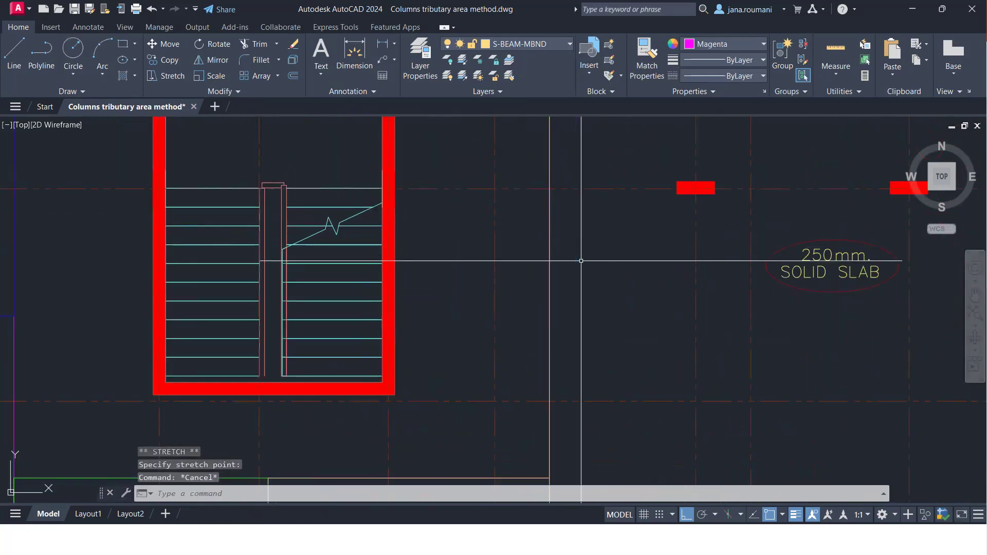
pyautogui.scroll(-4, 566, 226)
pyautogui.press('Delete')
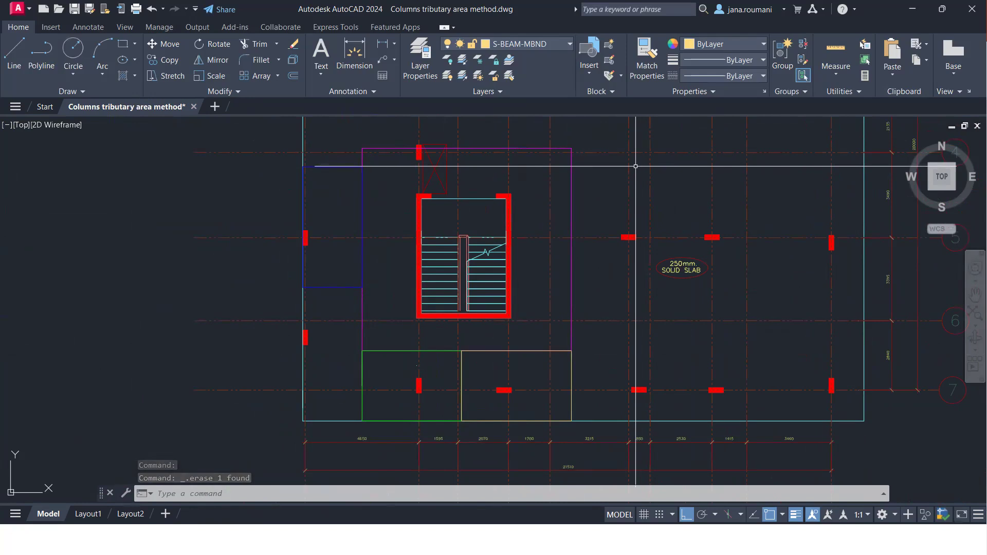
# Undo the magenta boundary stretch and the drawing of its guide line
pyautogui.hotkey('ctrl', 'z')
pyautogui.hotkey('ctrl', 'z')
pyautogui.hotkey('ctrl', 'z')
pyautogui.hotkey('ctrl', 'z')
pyautogui.hotkey('ctrl', 'z')
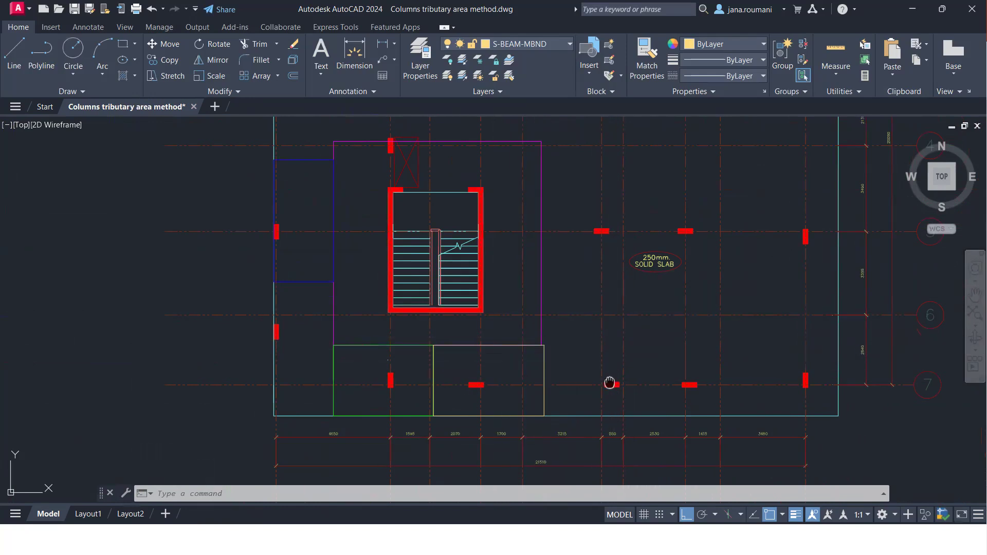
# Outline the slab-edge column's tributary area near grid 6 with a rectangle from the blue rectangle's lower outer corner to the green rectangle's lower adjacent corner
pyautogui.moveTo(609, 383); pyautogui.dragTo(648, 380, button='middle')
pyautogui.scroll(2, 342, 377)
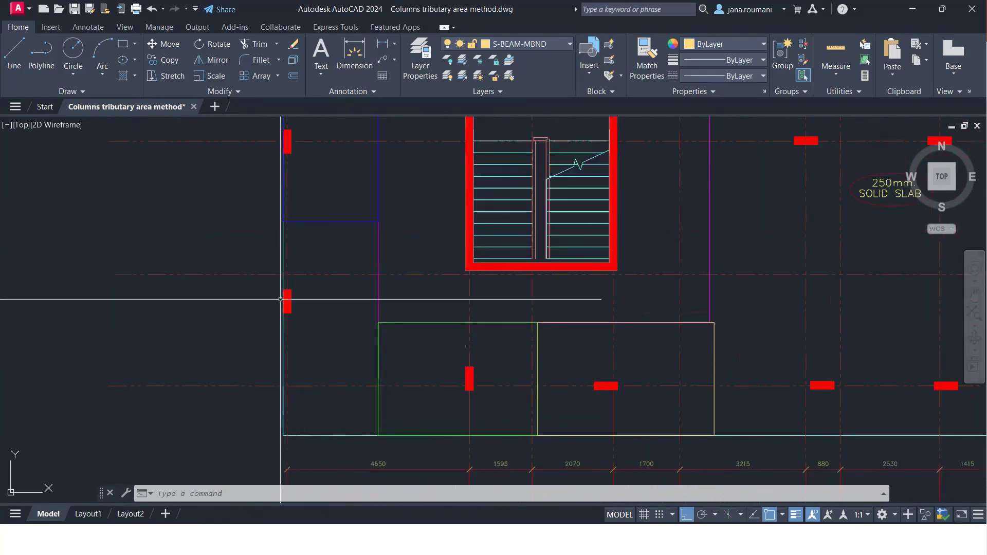
pyautogui.write('ect')
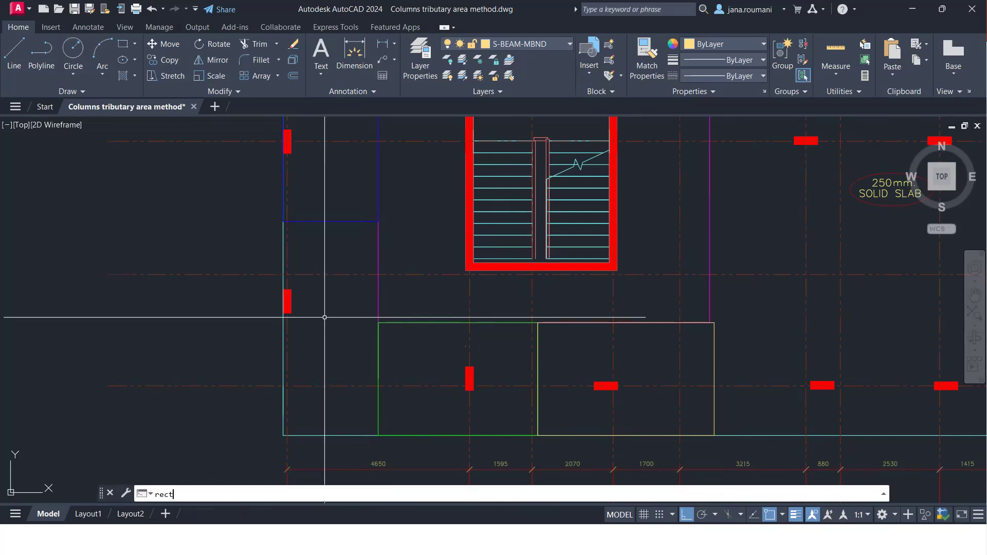
pyautogui.press('Return')
pyautogui.click(283, 221)
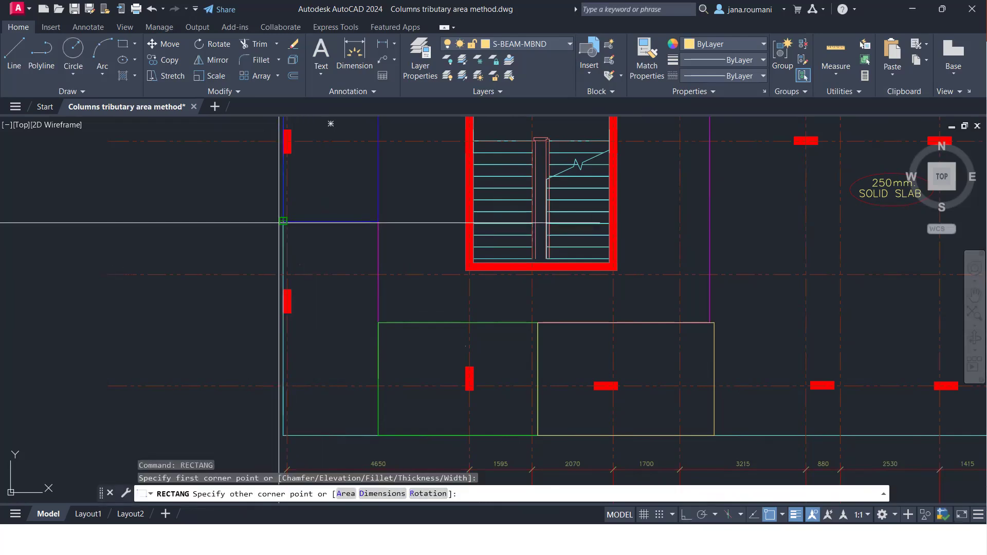
pyautogui.click(378, 435)
pyautogui.press('Escape')
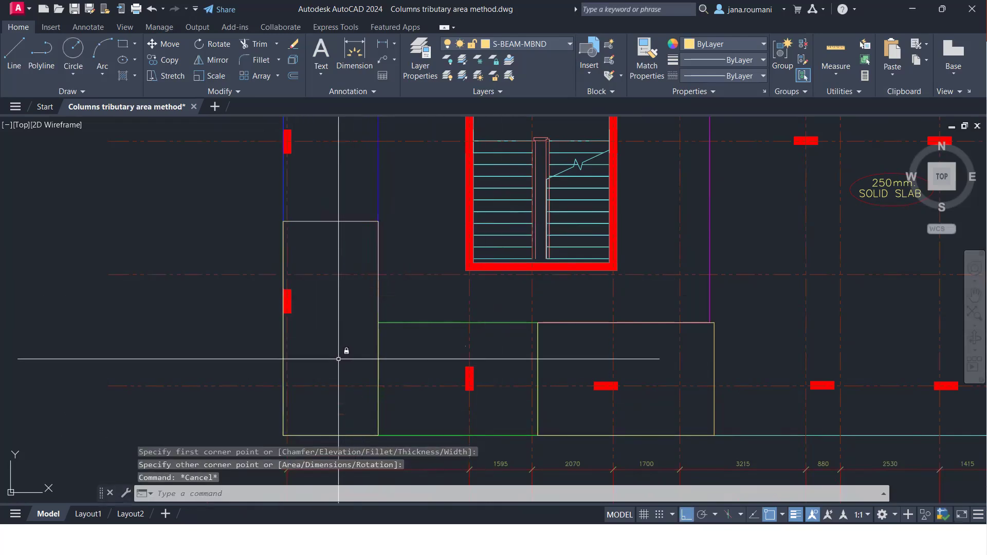
# Draw a line on grid 1 connecting the slab's corner column to the second column's centre
pyautogui.scroll(-4, 339, 358)
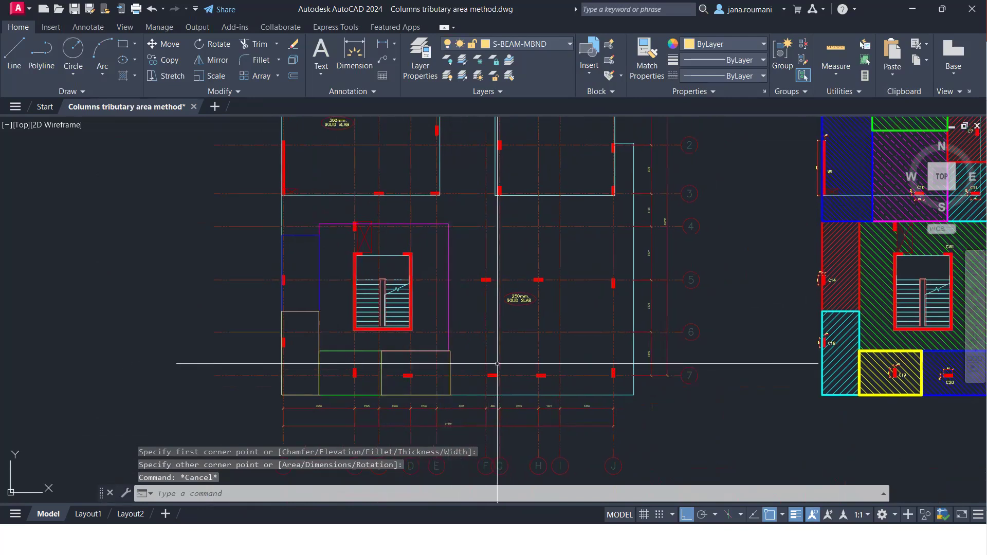
pyautogui.scroll(3, 497, 363)
pyautogui.moveTo(531, 381); pyautogui.dragTo(541, 443, button='middle')
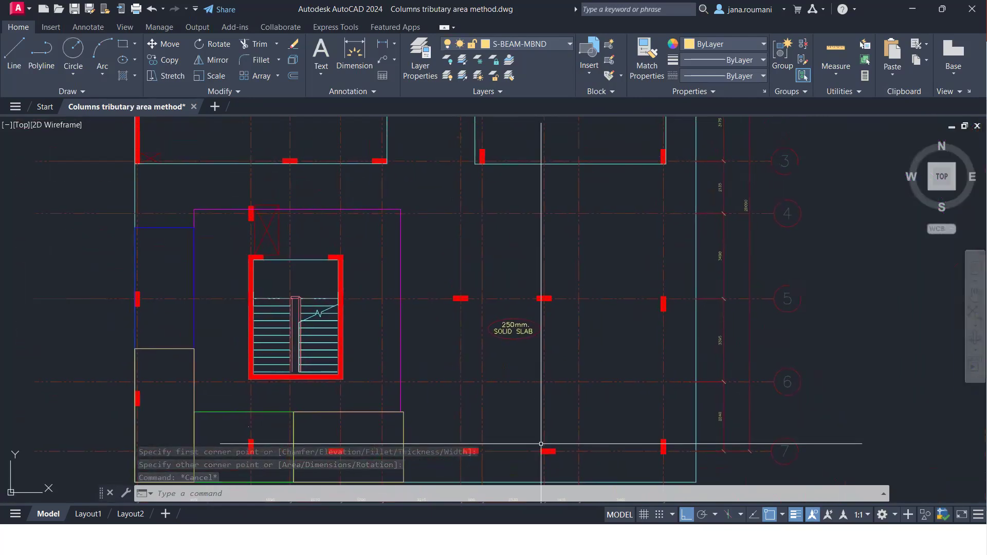
pyautogui.moveTo(555, 363); pyautogui.dragTo(549, 451, button='middle')
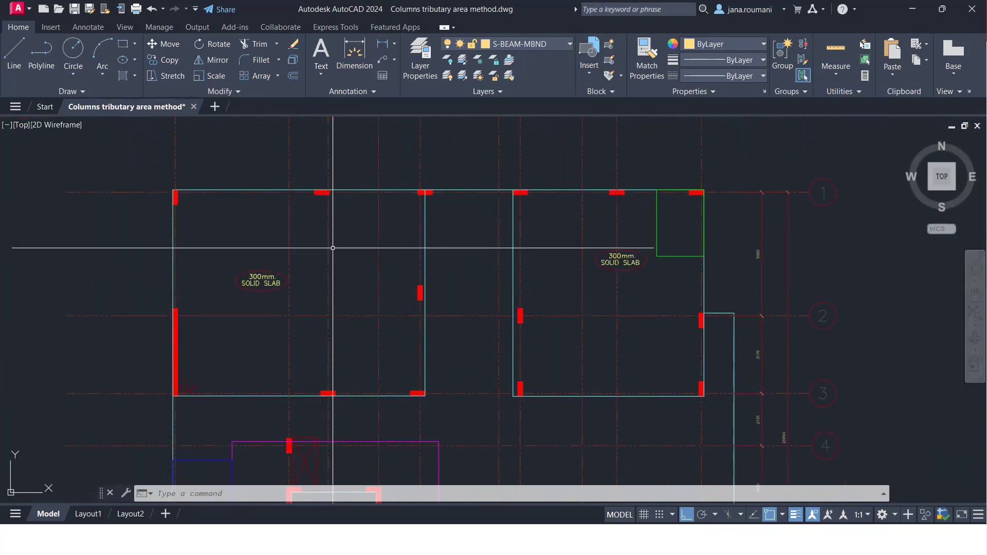
pyautogui.moveTo(331, 364)
pyautogui.mouseDown(button='middle')
pyautogui.moveTo(340, 281)
pyautogui.moveTo(418, 348)
pyautogui.moveTo(428, 377)
pyautogui.mouseUp(button='middle')
pyautogui.scroll(-2, 378, 297)
pyautogui.scroll(2, 372, 264)
pyautogui.scroll(2, 317, 127)
pyautogui.press('l')
pyautogui.press('Return')
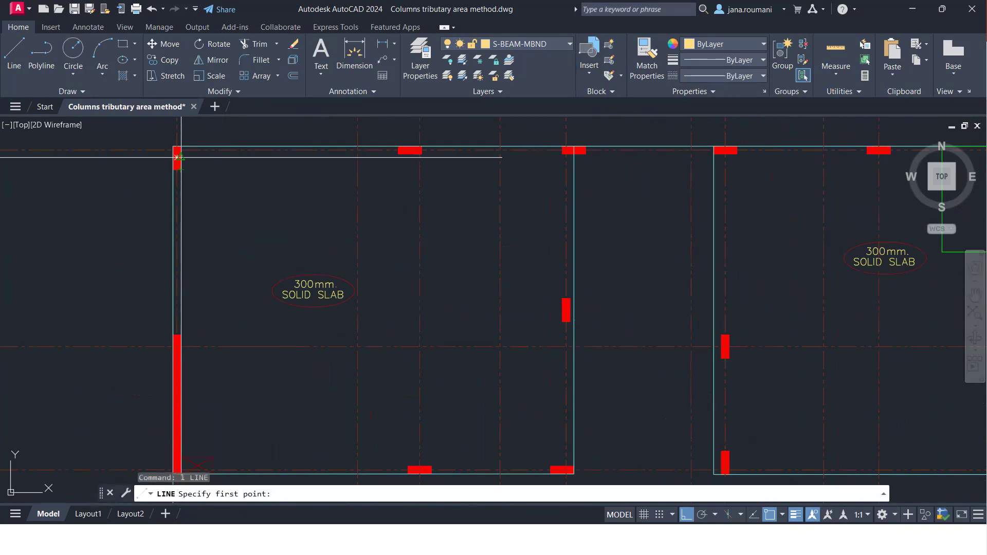
pyautogui.press('Escape')
pyautogui.press('space')
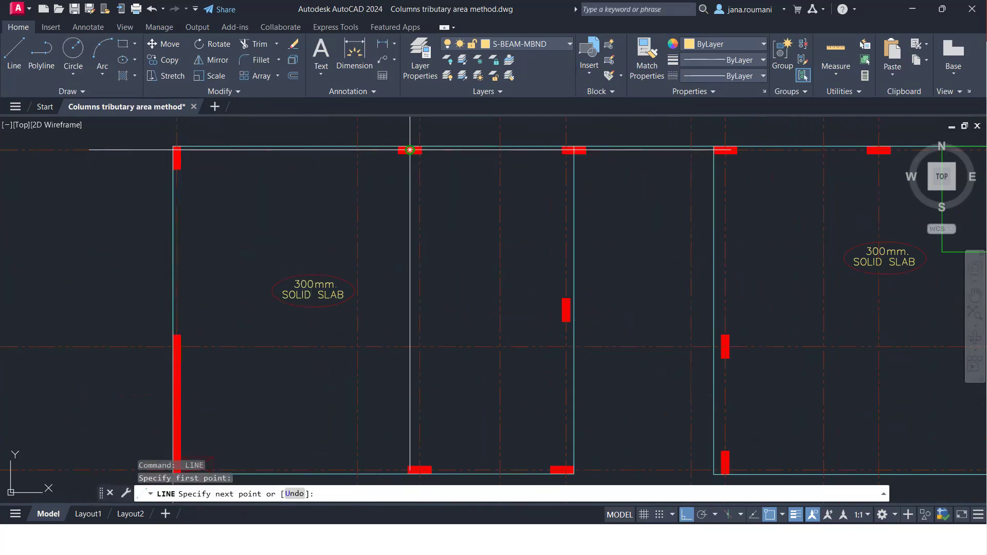
pyautogui.press('Escape')
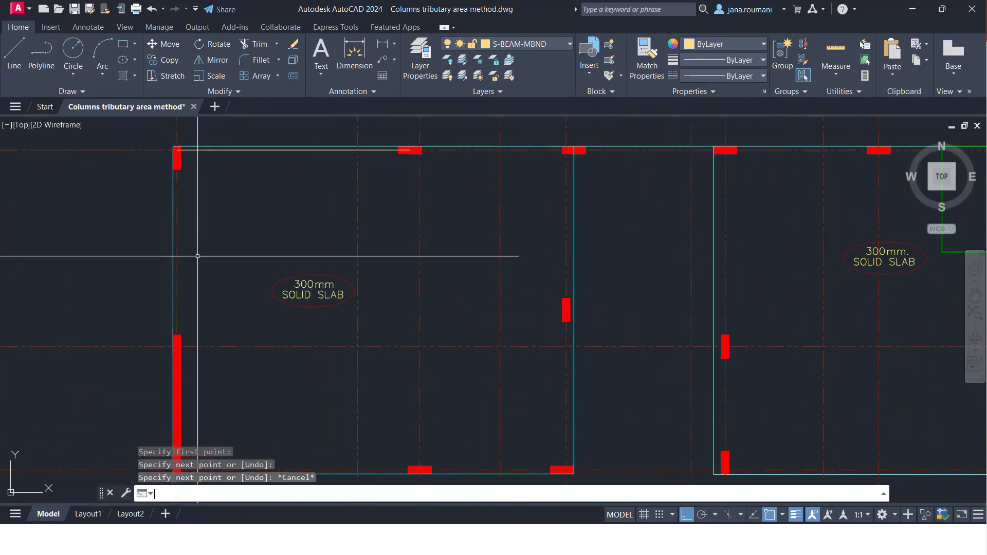
# Draw a vertical line from the corner column's centre down to the upper end of the wall on the same edge
pyautogui.press('space')
pyautogui.click(177, 158)
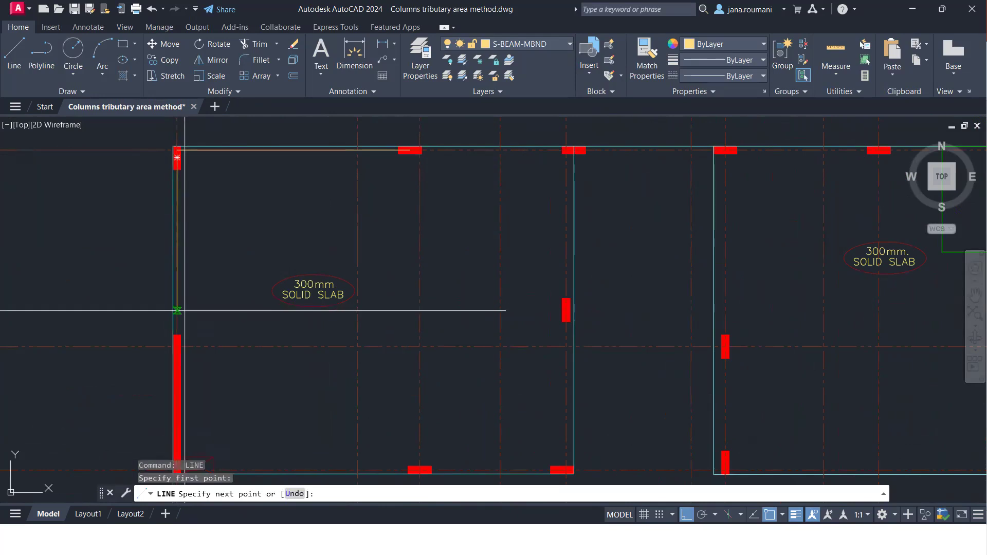
pyautogui.moveTo(176, 334)
pyautogui.mouseDown(button='middle')
pyautogui.moveTo(174, 276)
pyautogui.moveTo(175, 299)
pyautogui.mouseUp(button='middle')
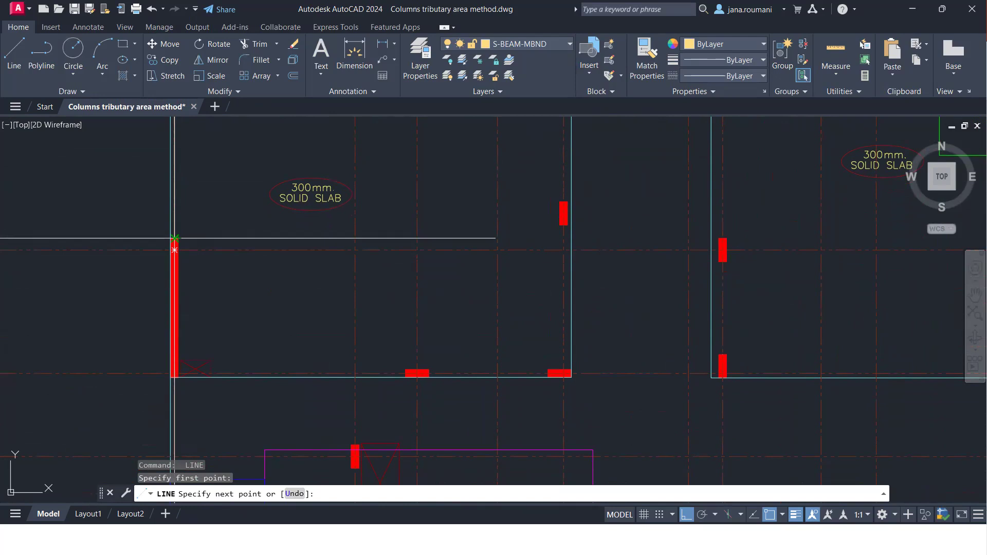
pyautogui.scroll(5, 175, 238)
pyautogui.scroll(-6, 167, 242)
pyautogui.press('Escape')
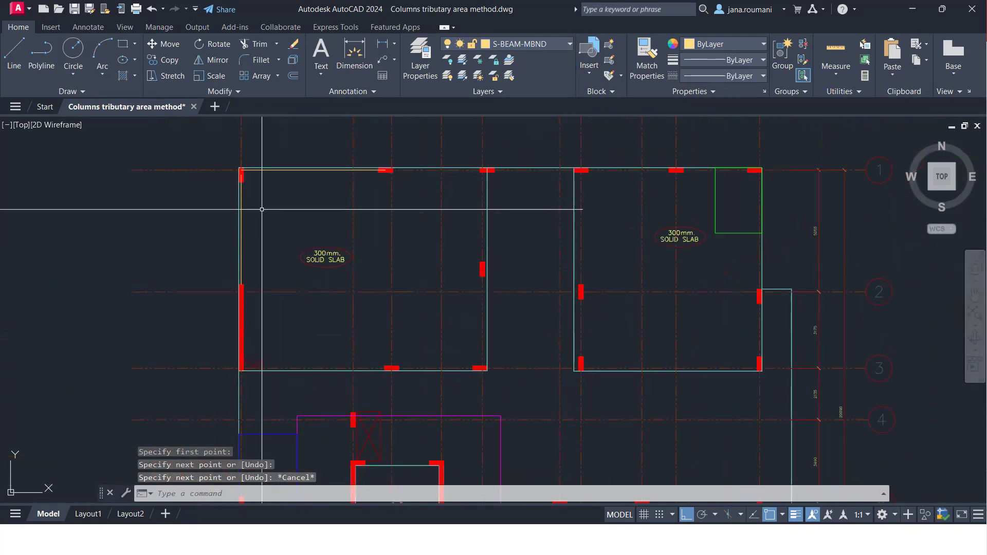
# Draw a horizontal bisector into the slab from the midpoint of the vertical line between the corner column and the wall
pyautogui.scroll(2, 262, 210)
pyautogui.press('space')
pyautogui.click(229, 242)
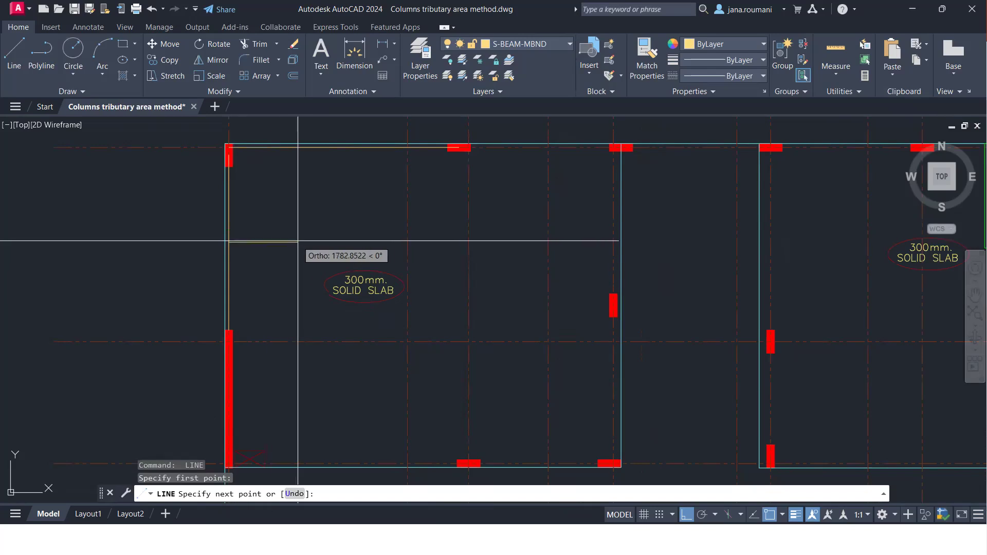
pyautogui.click(343, 243)
pyautogui.press('Escape')
# Draw a vertical bisector down from the midpoint of the grid 1 connecting line to the horizontal bisector
pyautogui.press('space')
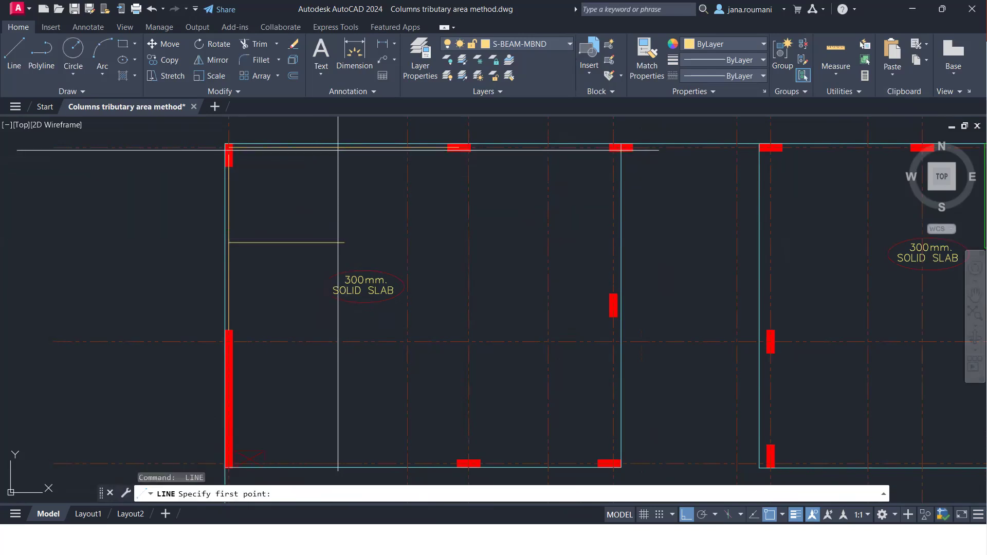
pyautogui.click(344, 146)
pyautogui.click(344, 242)
pyautogui.press('Escape')
# Stretch the free end of the horizontal bisector past the vertical bisector
pyautogui.moveTo(335, 238); pyautogui.dragTo(339, 247)
pyautogui.click(345, 242)
pyautogui.click(366, 242)
pyautogui.press('Escape')
pyautogui.moveTo(374, 268); pyautogui.dragTo(371, 263, button='middle')
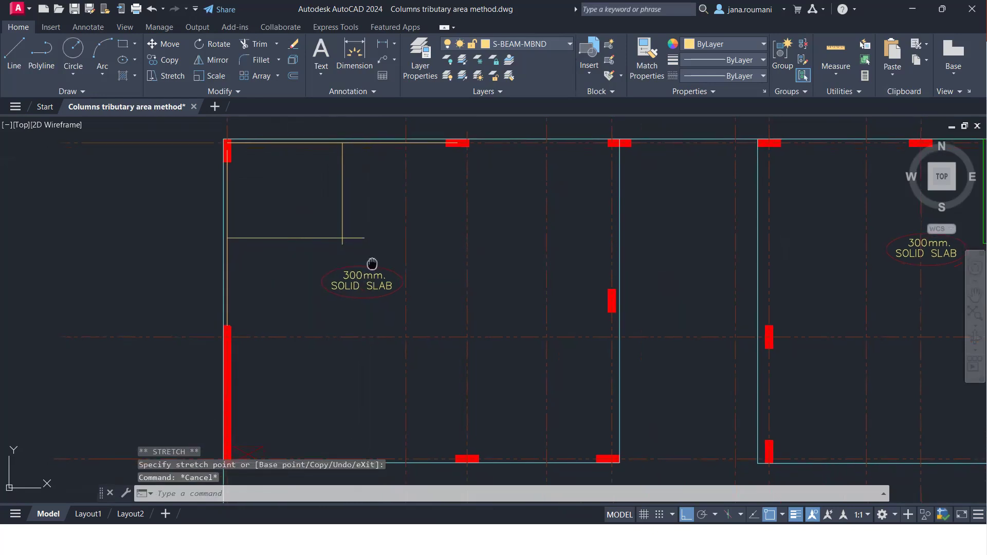
# Outline the corner column's tributary area with a rectangle from the bisectors' intersection to the slab corner
pyautogui.write('rect')
pyautogui.press('Return')
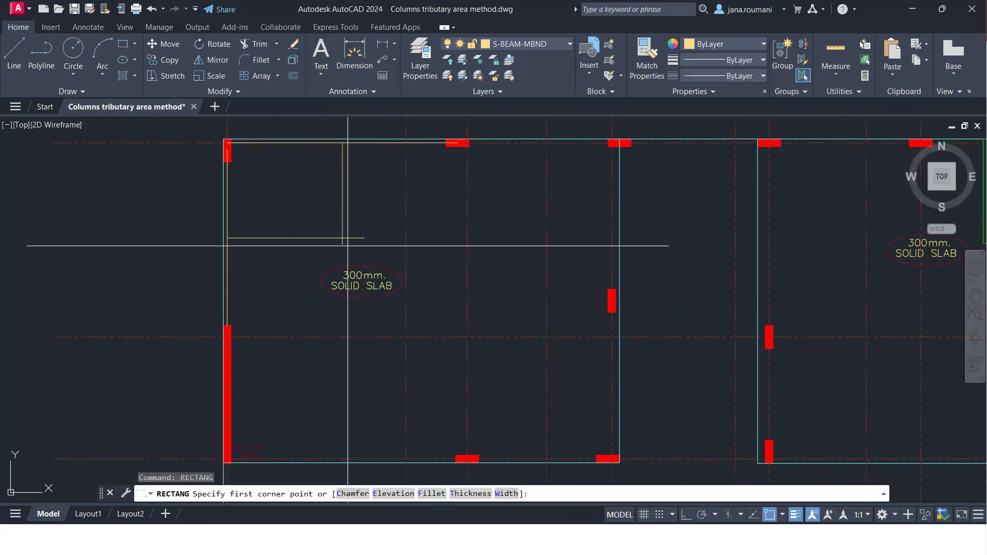
pyautogui.click(343, 239)
pyautogui.press('Escape')
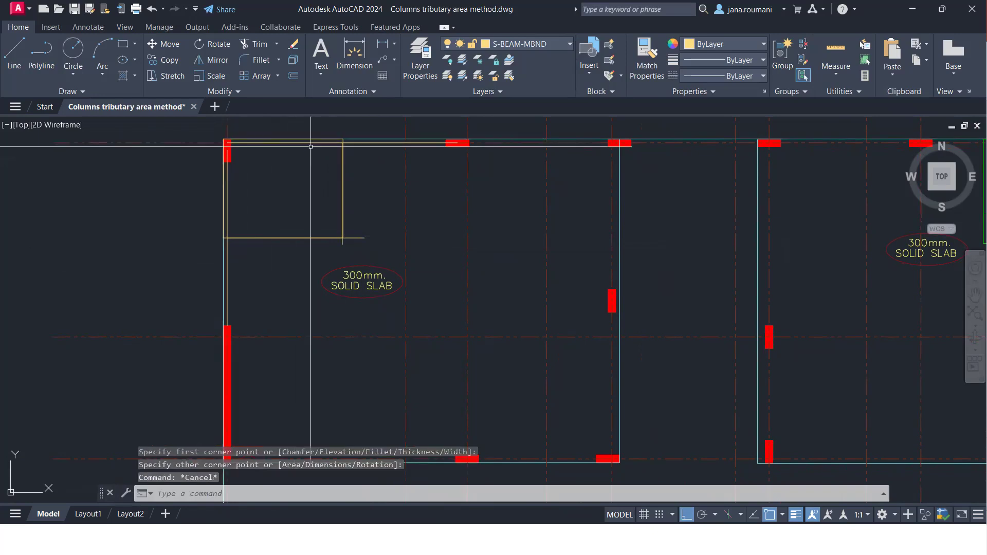
# Erase the two bisectors and both connecting lines around the corner column, keeping its tributary rectangle
pyautogui.click(355, 234)
pyautogui.click(350, 246)
pyautogui.click(348, 247)
pyautogui.click(338, 241)
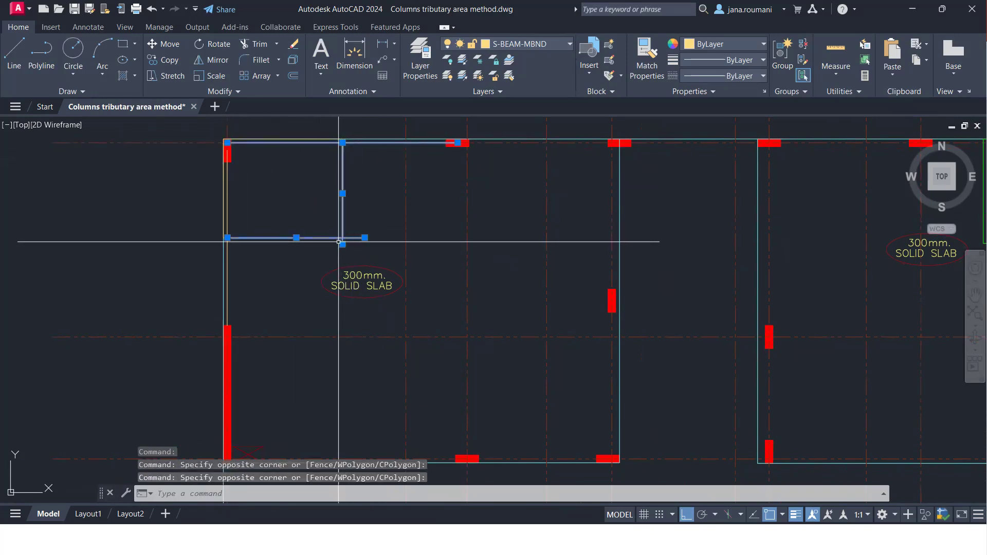
pyautogui.press('Delete')
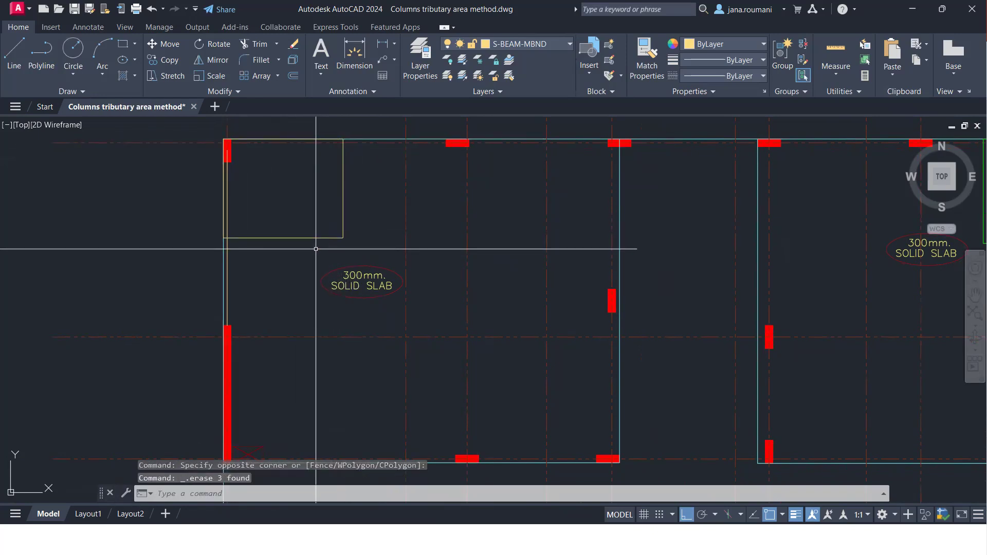
pyautogui.click(228, 182)
pyautogui.press('Delete')
# Draw a line between the centres of the second and third columns on grid 1
pyautogui.moveTo(391, 219); pyautogui.dragTo(344, 200, button='middle')
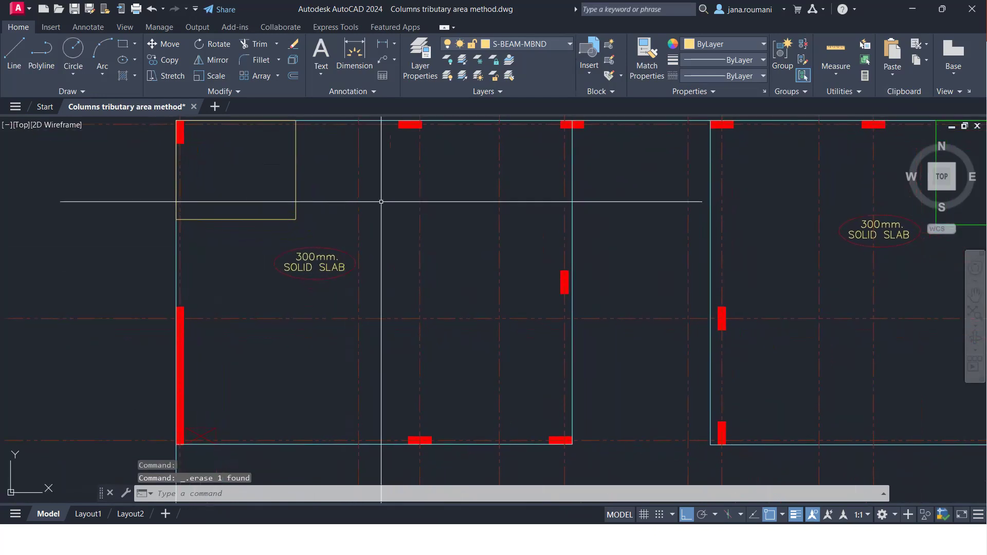
pyautogui.write('l')
pyautogui.press('Return')
pyautogui.moveTo(358, 161); pyautogui.dragTo(343, 215, button='middle')
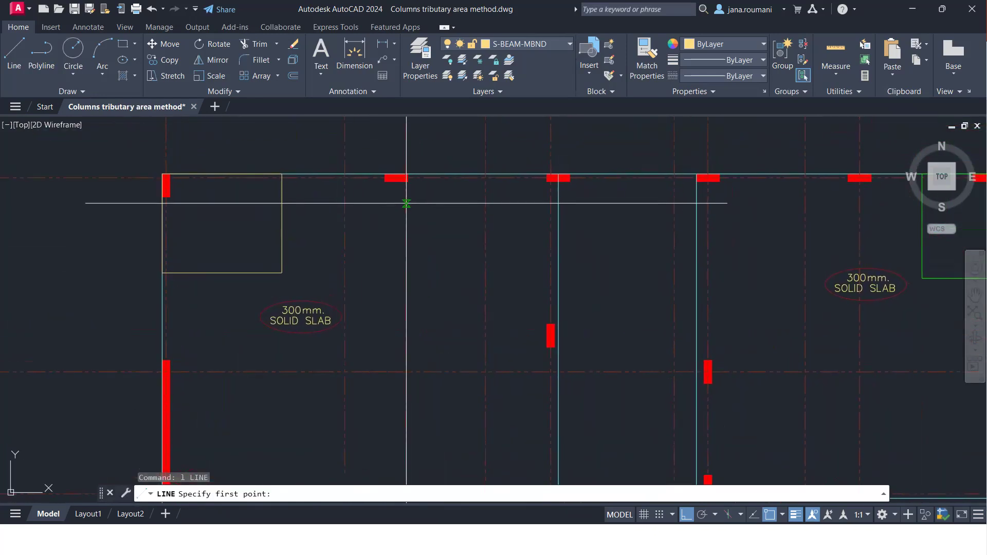
pyautogui.click(163, 174)
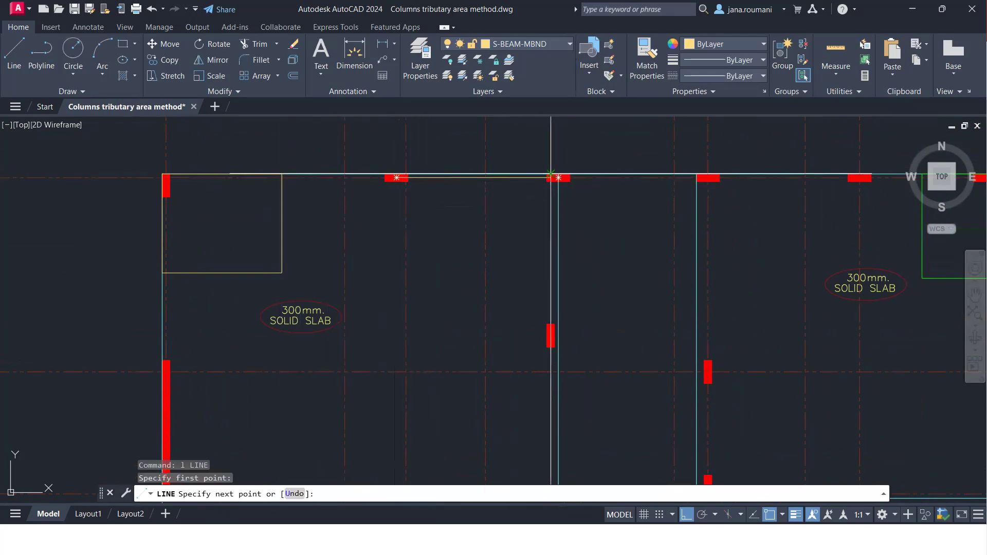
pyautogui.click(558, 178)
pyautogui.press('Return')
# Draw a vertical bisector down from the midpoint of the line between the second and third grid 1 columns
pyautogui.press('Return')
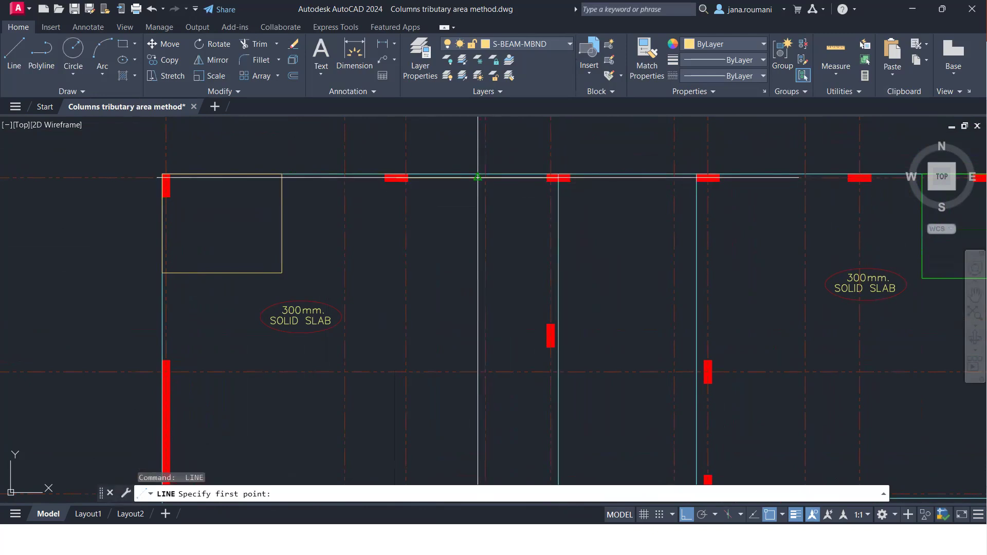
pyautogui.click(469, 335)
pyautogui.press('Escape')
pyautogui.moveTo(487, 287); pyautogui.dragTo(493, 226, button='middle')
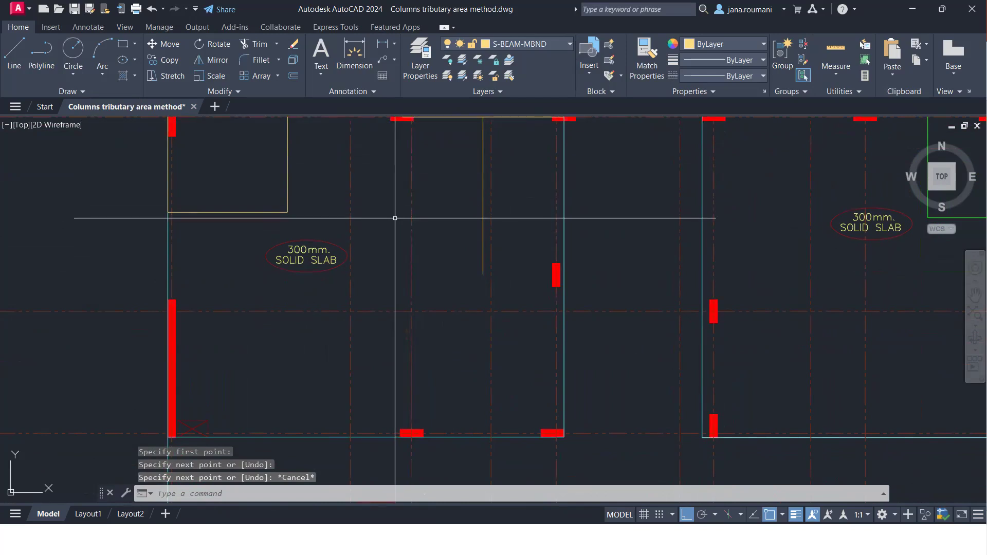
pyautogui.moveTo(419, 150); pyautogui.dragTo(418, 196, button='middle')
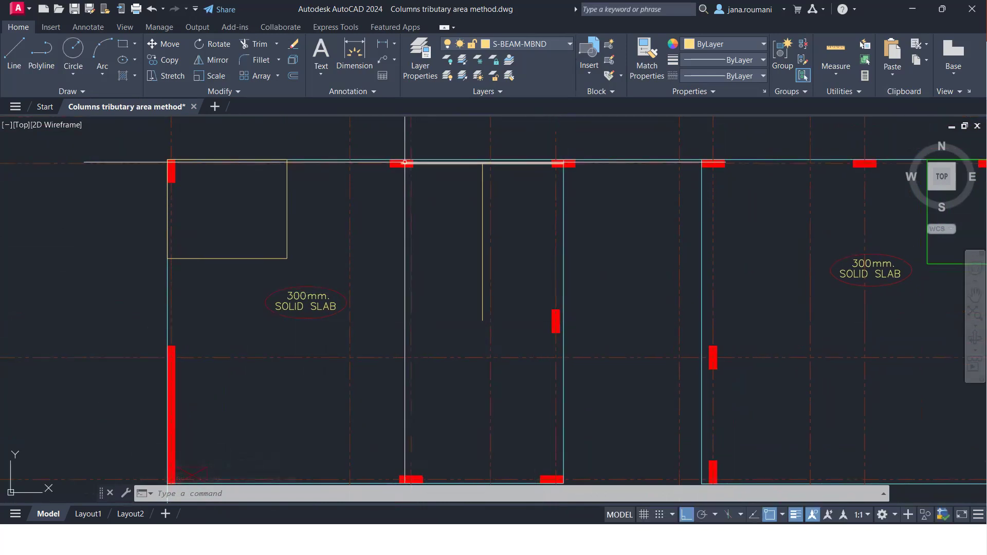
# Draw a vertical line from the second grid 1 column's centre down to the grid 3 column below it
pyautogui.moveTo(425, 218); pyautogui.dragTo(457, 195, button='middle')
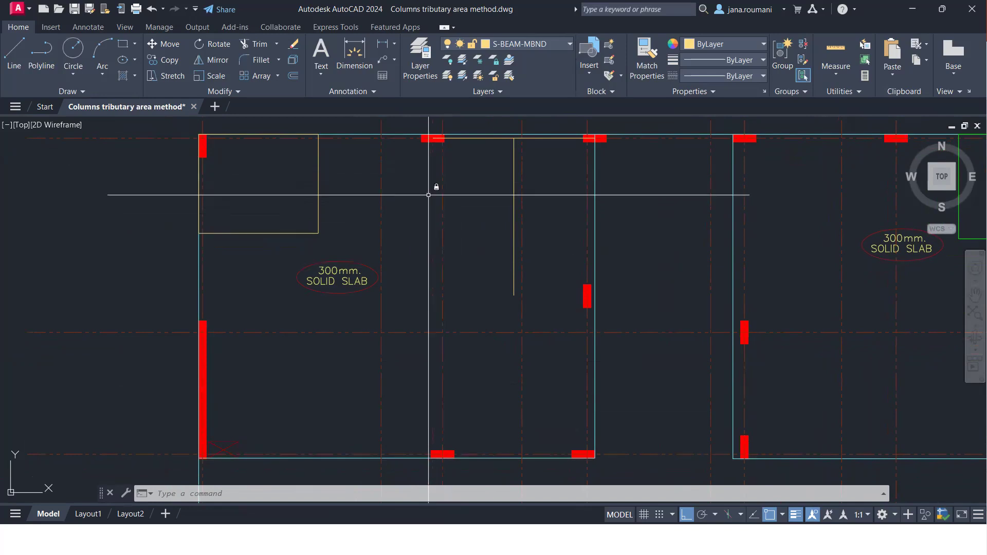
pyautogui.write('l')
pyautogui.press('Return')
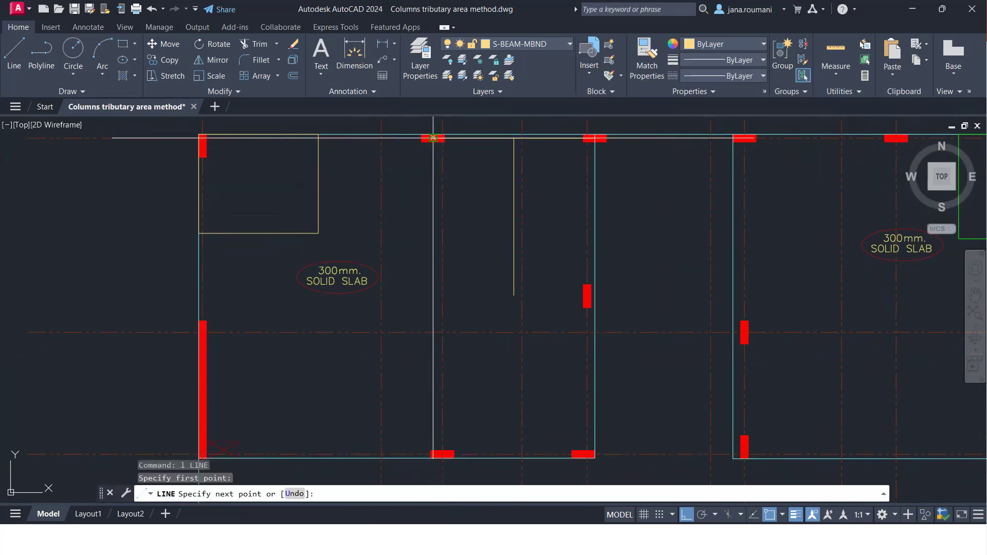
pyautogui.click(433, 454)
pyautogui.press('Escape')
# Draw a horizontal bisector through the midpoint of the line below the second column, extending it past the existing vertical bisector
pyautogui.press('Return')
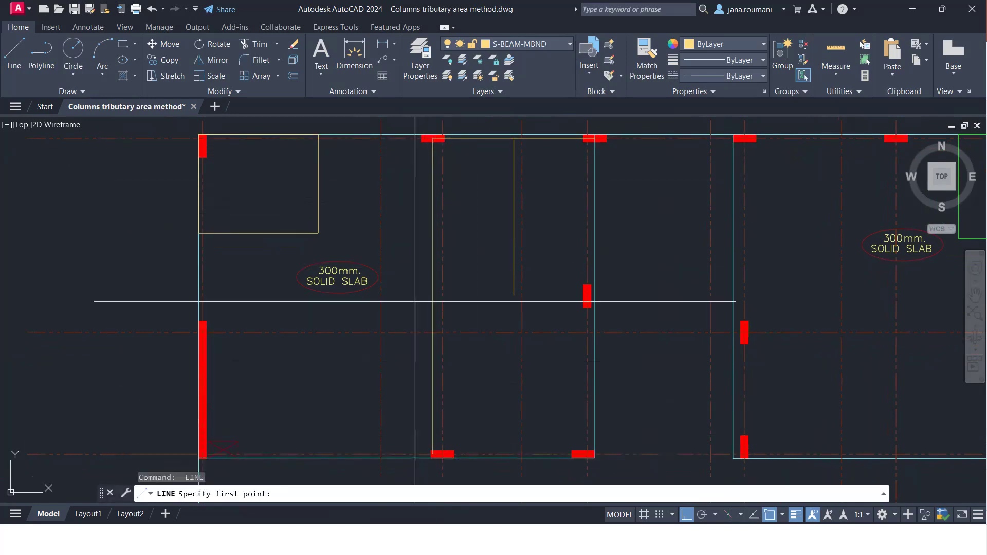
pyautogui.click(433, 295)
pyautogui.click(271, 304)
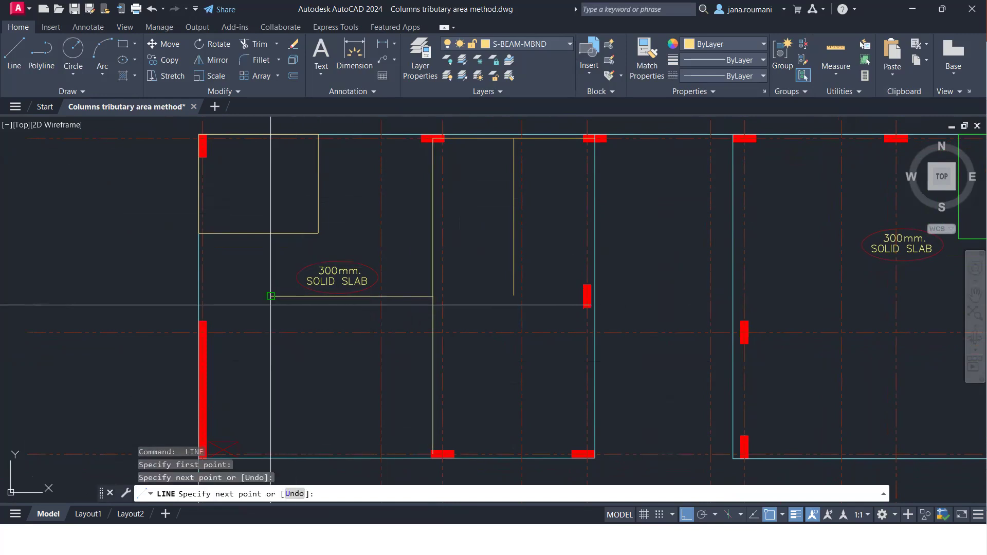
pyautogui.press('Escape')
pyautogui.click(407, 304)
pyautogui.click(401, 292)
pyautogui.click(433, 296)
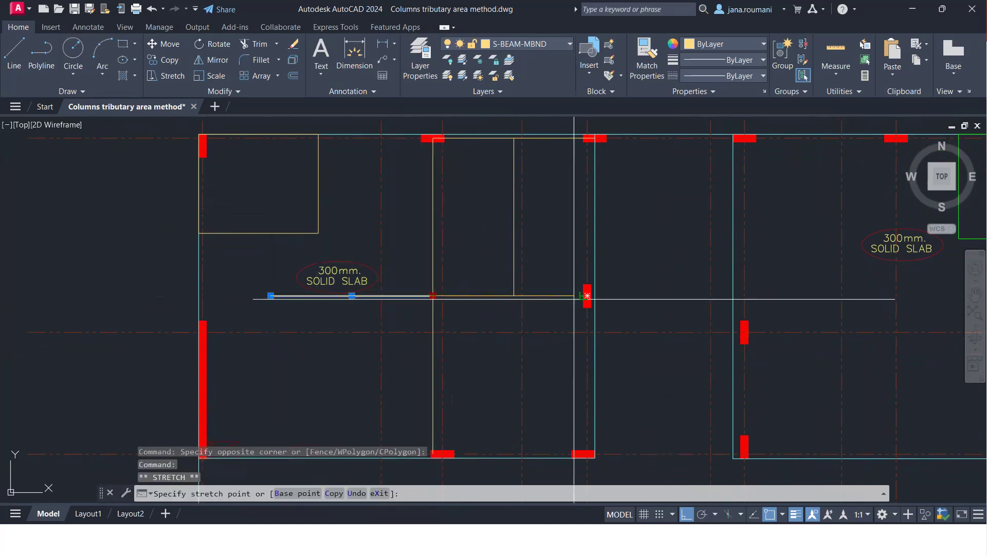
pyautogui.click(548, 296)
pyautogui.press('Escape')
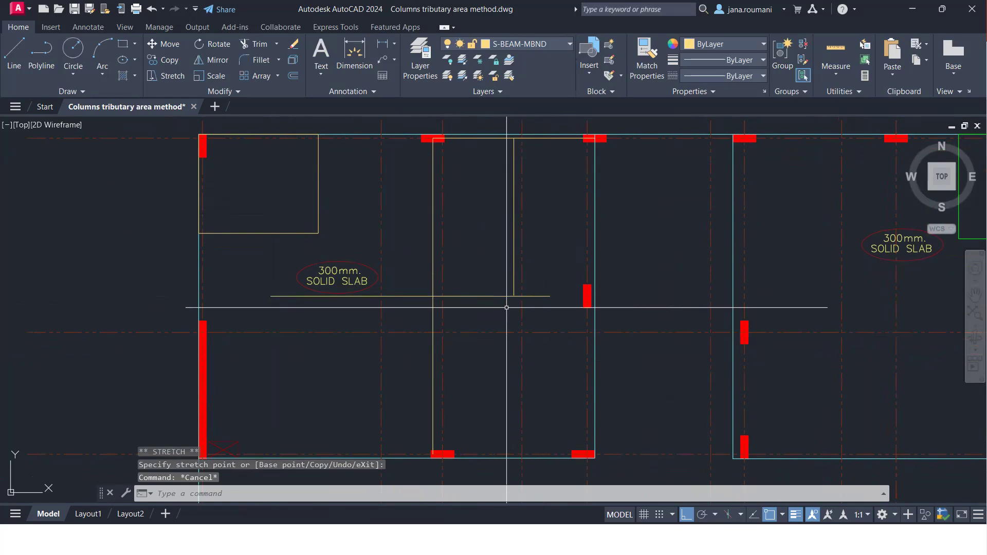
# Outline the second column's tributary area with a rectangle from the bisectors' intersection to the corner column's rectangle at the slab edge
pyautogui.write('rect')
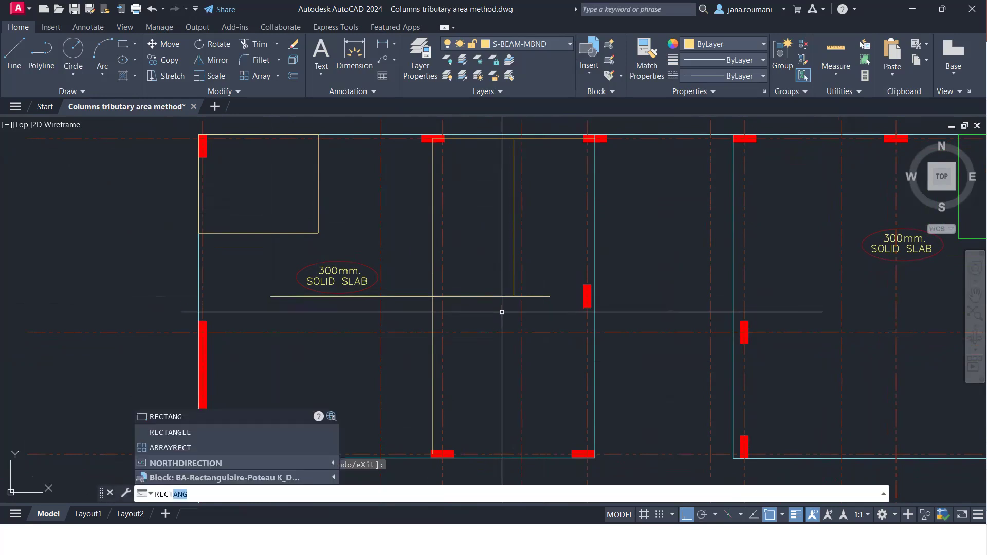
pyautogui.press('Return')
pyautogui.click(514, 295)
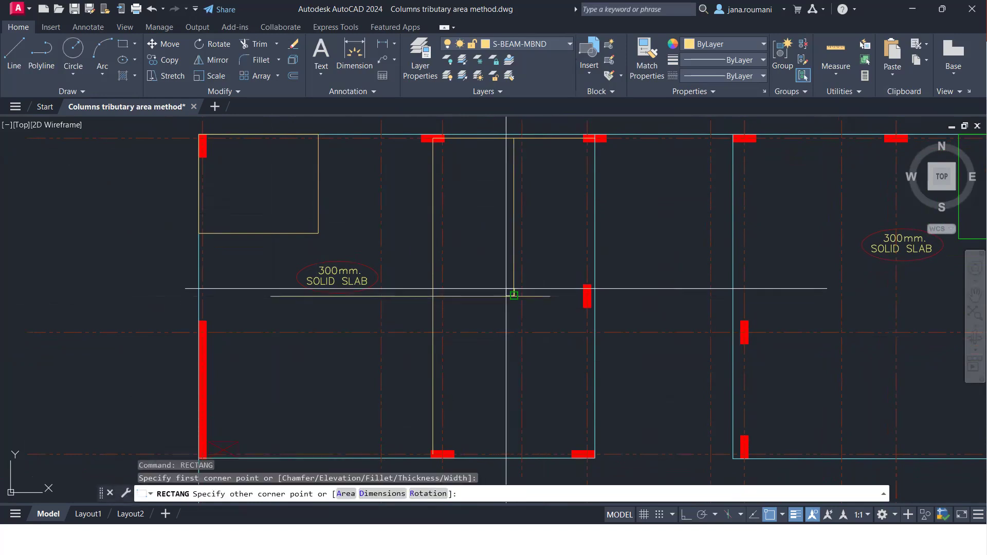
pyautogui.click(200, 136)
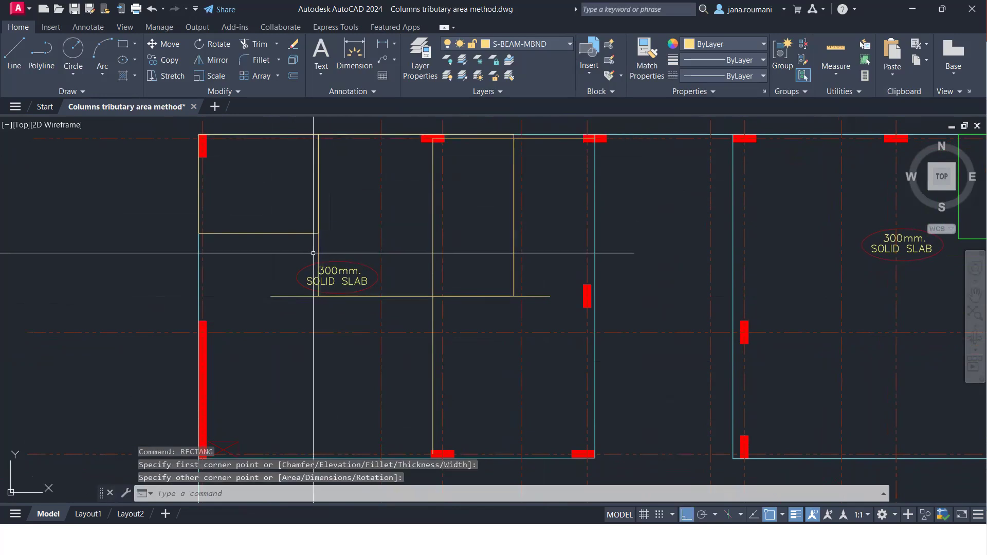
# Erase the bisectors and connecting lines around the second column, keeping its tributary rectangle
pyautogui.click(293, 308)
pyautogui.click(282, 287)
pyautogui.press('Delete')
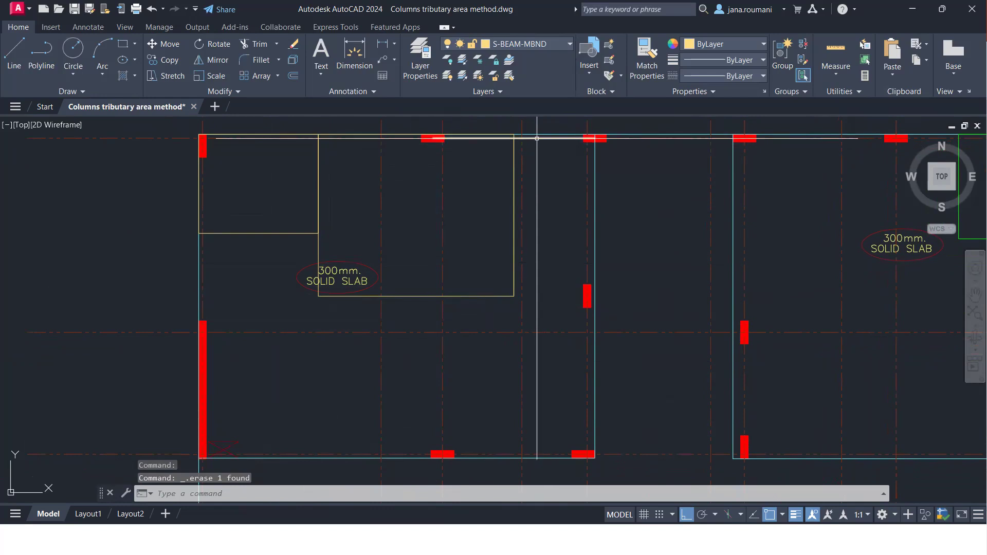
# Draw lines from the third grid 1 column to the column below it and to the fourth grid 1 column
pyautogui.moveTo(579, 334); pyautogui.dragTo(579, 319, button='middle')
pyautogui.press('Return')
pyautogui.scroll(5, 525, 322)
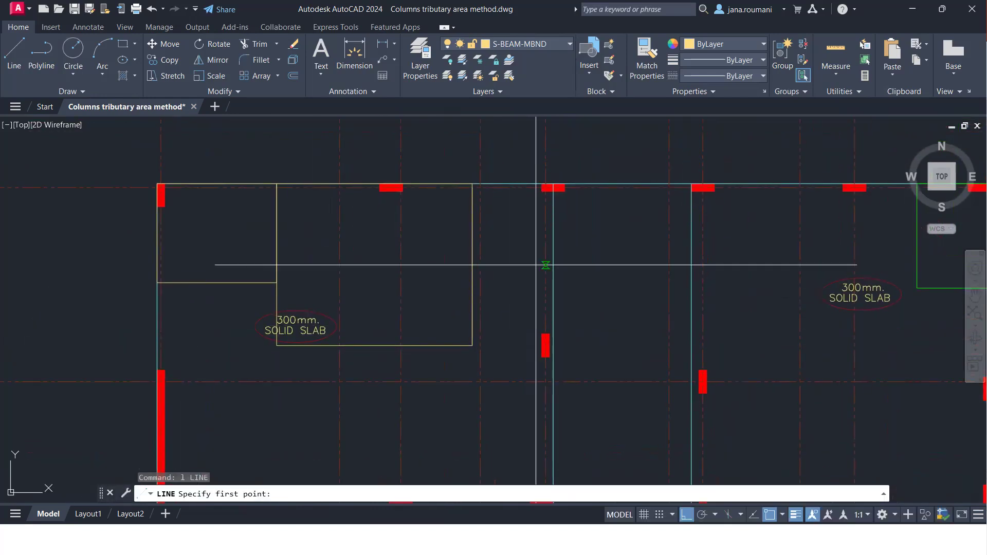
pyautogui.click(497, 165)
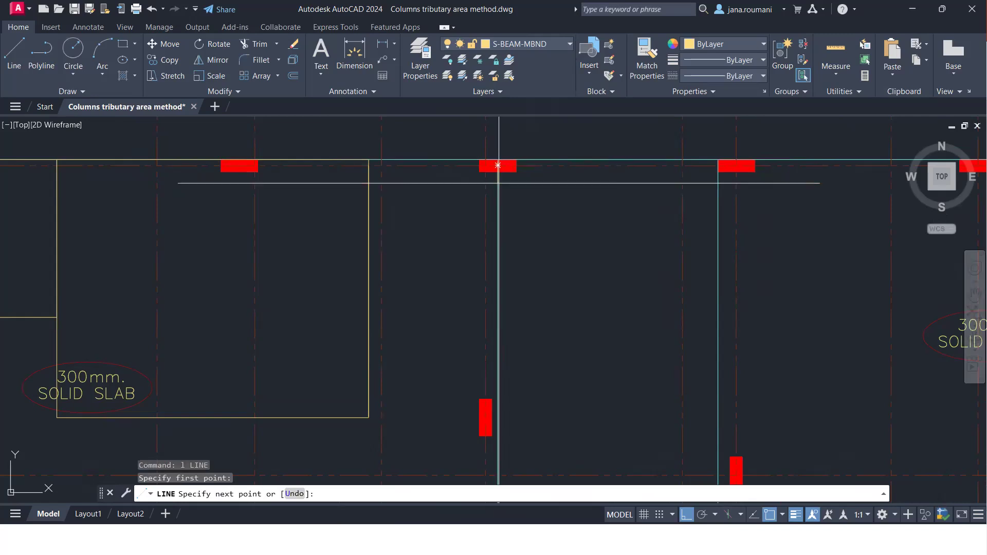
pyautogui.press('Escape')
pyautogui.press('Return')
pyautogui.click(485, 175)
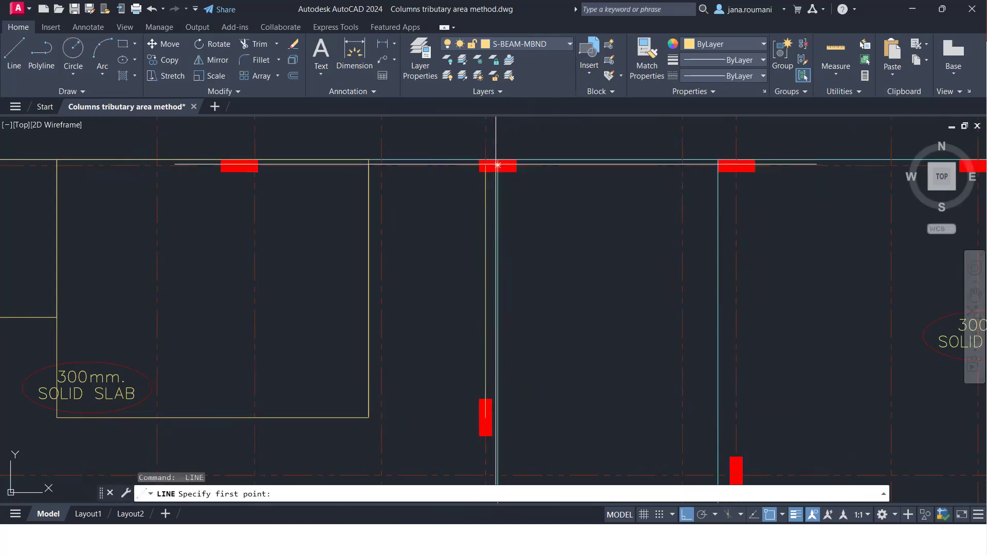
pyautogui.press('Escape')
# Draw a horizontal bisector through the midpoint of the line below the third column, extending it to both sides
pyautogui.press('Return')
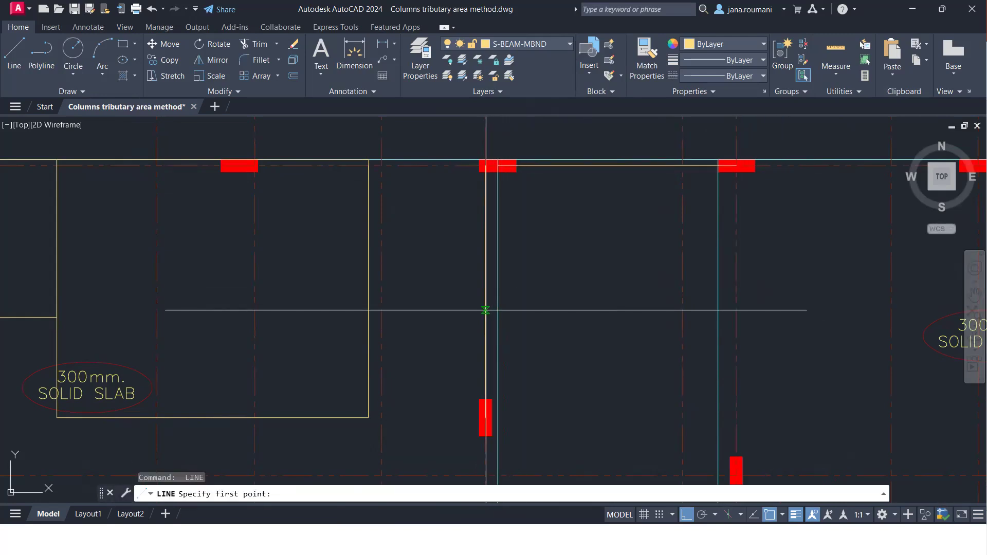
pyautogui.click(486, 291)
pyautogui.click(313, 291)
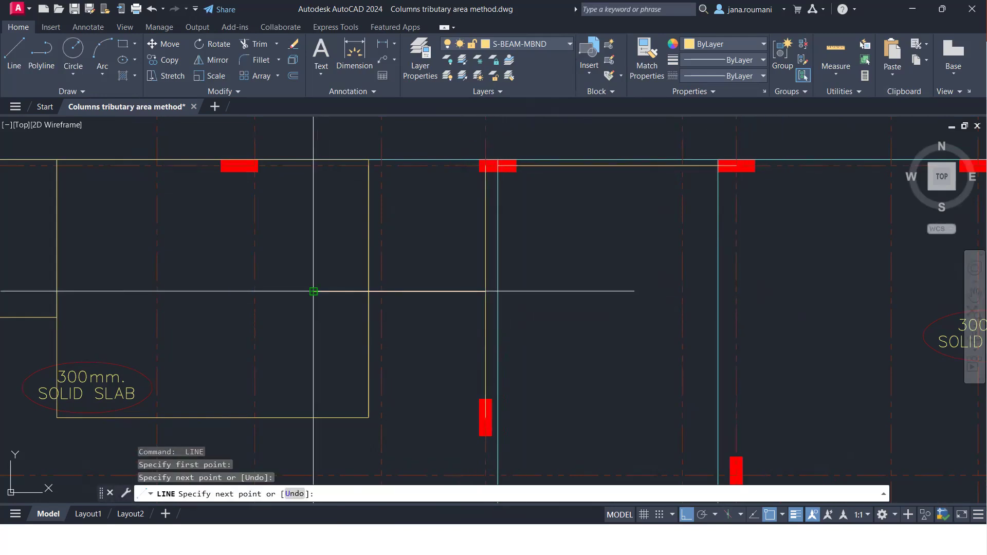
pyautogui.press('Escape')
pyautogui.click(327, 282)
pyautogui.click(472, 292)
pyautogui.click(485, 291)
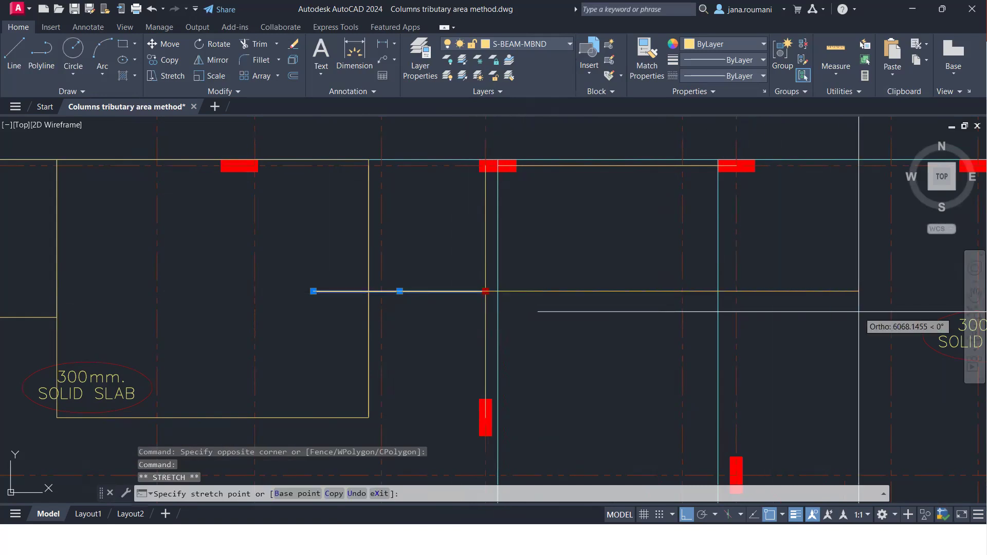
pyautogui.click(815, 291)
pyautogui.press('Escape')
# Draw a vertical bisector down from the midpoint of the line between the third and fourth grid 1 columns
pyautogui.press('Return')
pyautogui.click(617, 165)
pyautogui.click(616, 342)
pyautogui.press('Escape')
# Outline the third column's tributary area with a rectangle from the bisectors' intersection to the second column's rectangle at the slab edge
pyautogui.write('rec')
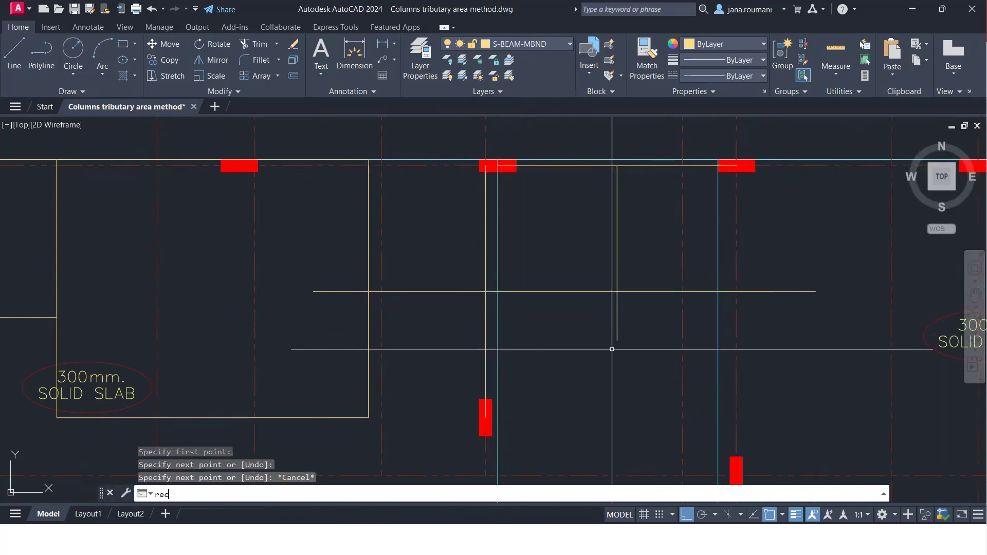
pyautogui.press('Return')
pyautogui.click(617, 291)
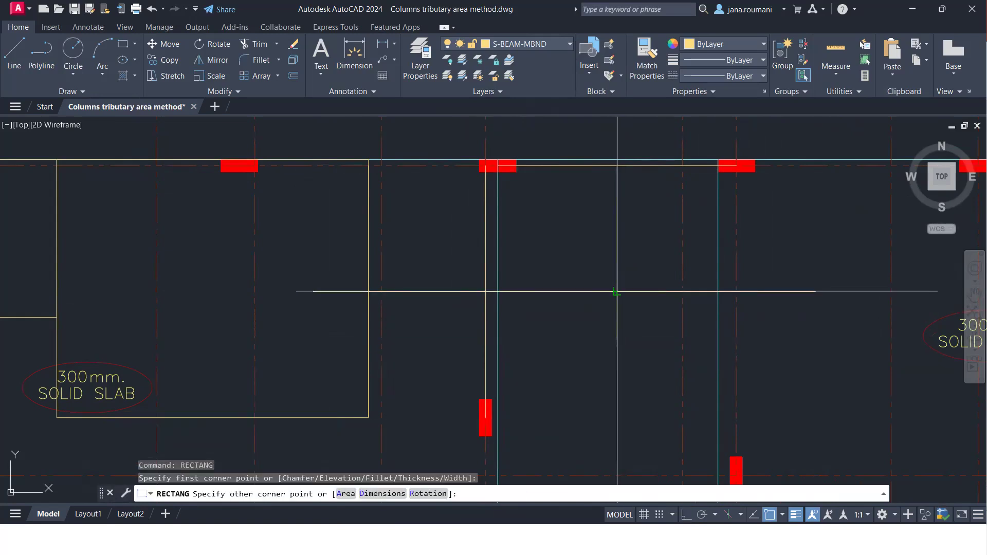
pyautogui.click(368, 159)
# Erase the bisectors and connecting lines around the third column, keeping its tributary rectangle
pyautogui.press('Escape')
pyautogui.click(347, 268)
pyautogui.click(329, 314)
pyautogui.press('Delete')
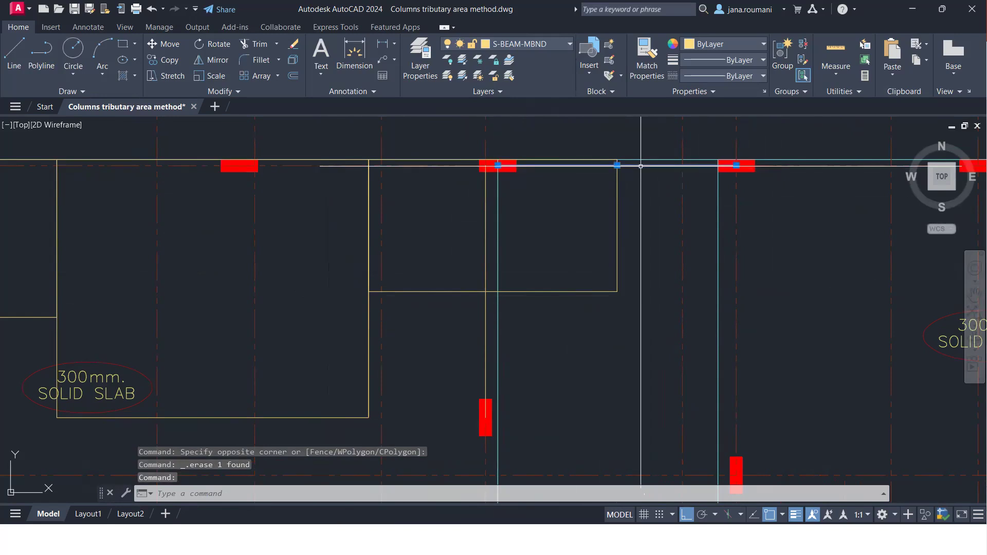
# Set the third column's tributary rectangle to magenta and the corner column's rectangle to yellow
pyautogui.click(546, 292)
pyautogui.click(728, 44)
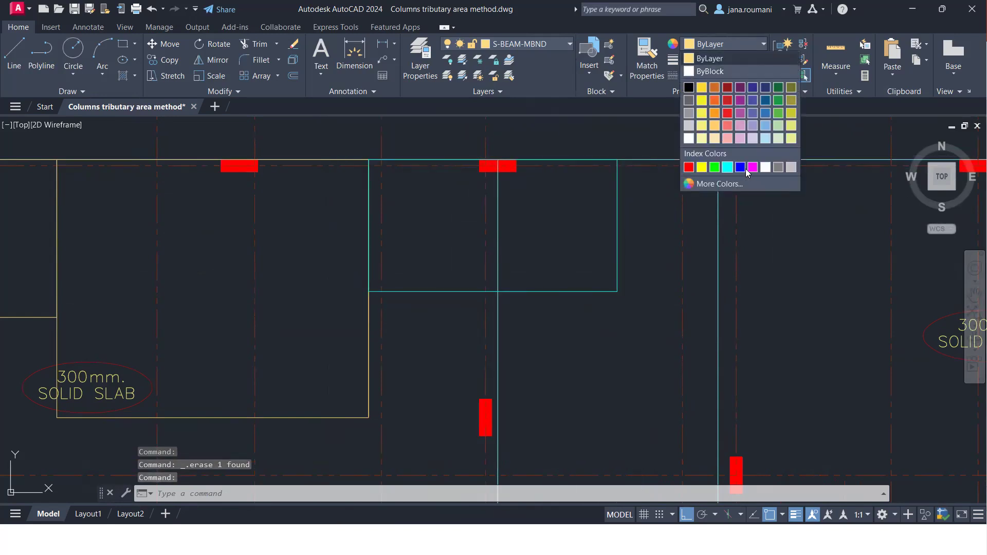
pyautogui.click(750, 170)
pyautogui.scroll(-2, 637, 182)
pyautogui.press('Escape')
pyautogui.click(242, 267)
pyautogui.click(730, 44)
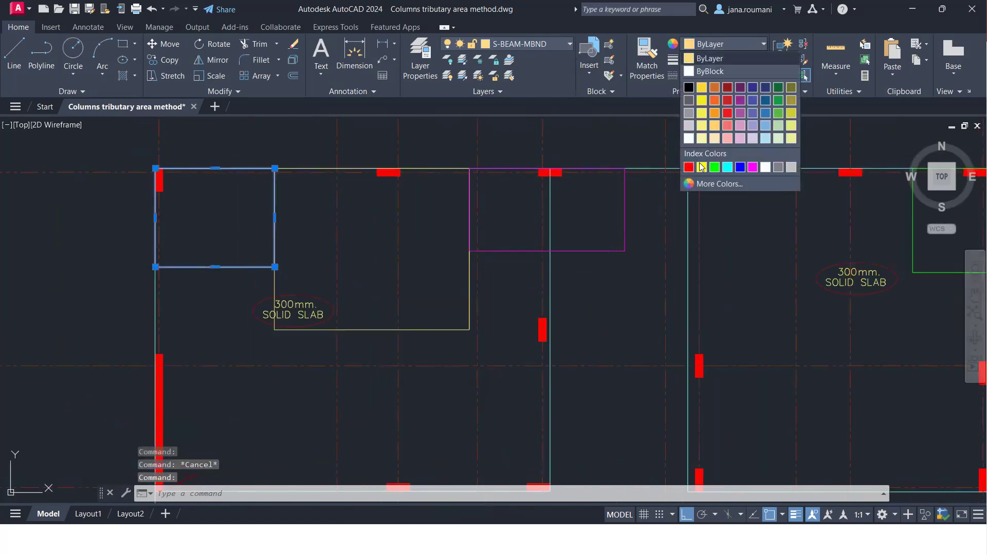
pyautogui.click(701, 167)
pyautogui.press('Escape')
# Draw a line between the centres of the two grid 3 columns below the second and third column areas
pyautogui.moveTo(614, 300)
pyautogui.mouseDown(button='middle')
pyautogui.moveTo(555, 249)
pyautogui.moveTo(560, 264)
pyautogui.moveTo(455, 285)
pyautogui.moveTo(404, 313)
pyautogui.mouseUp(button='middle')
pyautogui.write('l')
pyautogui.press('Return')
pyautogui.moveTo(434, 278); pyautogui.dragTo(534, 225, button='middle')
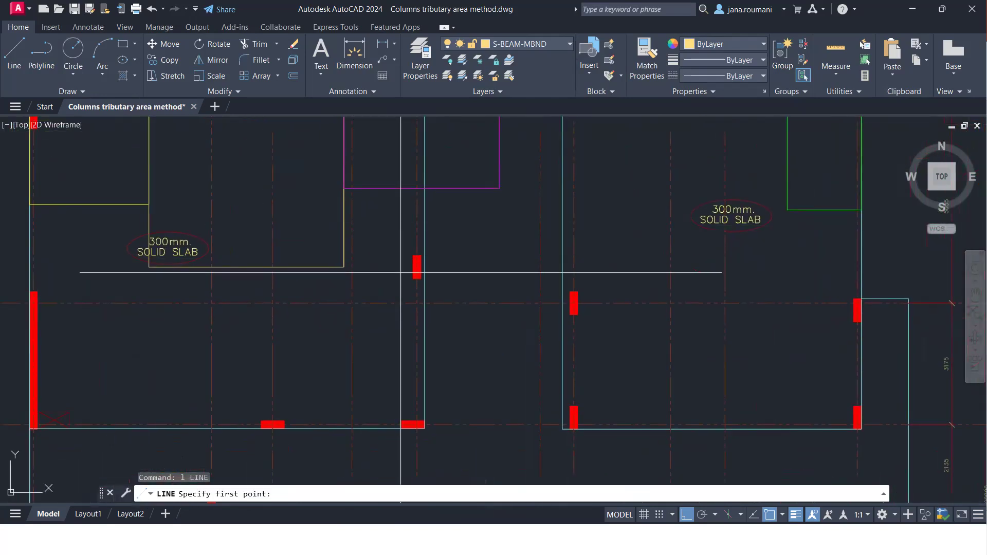
pyautogui.moveTo(248, 422); pyautogui.dragTo(329, 388, button='middle')
pyautogui.scroll(2, 348, 394)
pyautogui.scroll(-2, 363, 394)
pyautogui.scroll(2, 356, 387)
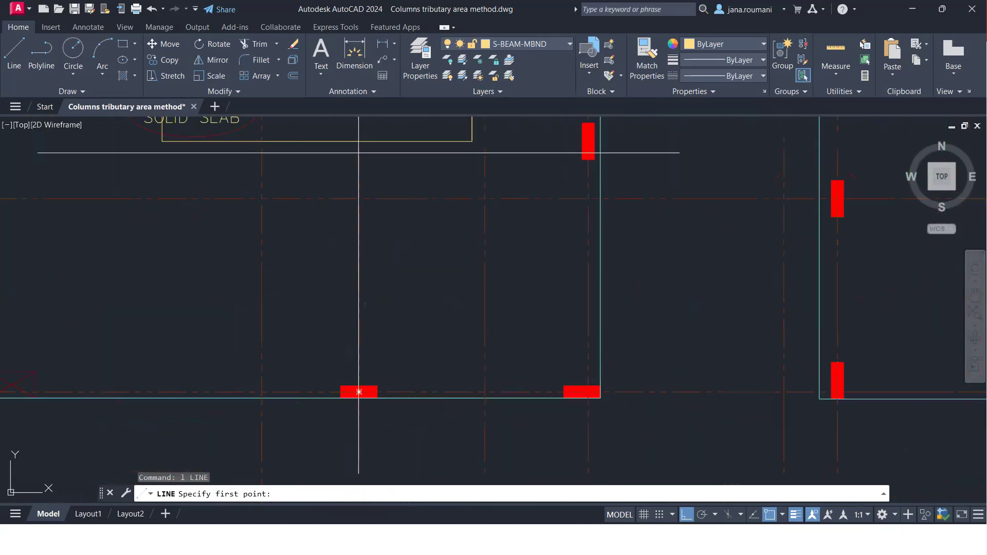
pyautogui.click(355, 391)
pyautogui.press('Escape')
pyautogui.press('Return')
pyautogui.click(359, 392)
pyautogui.click(582, 392)
pyautogui.scroll(-2, 544, 353)
pyautogui.press('Escape')
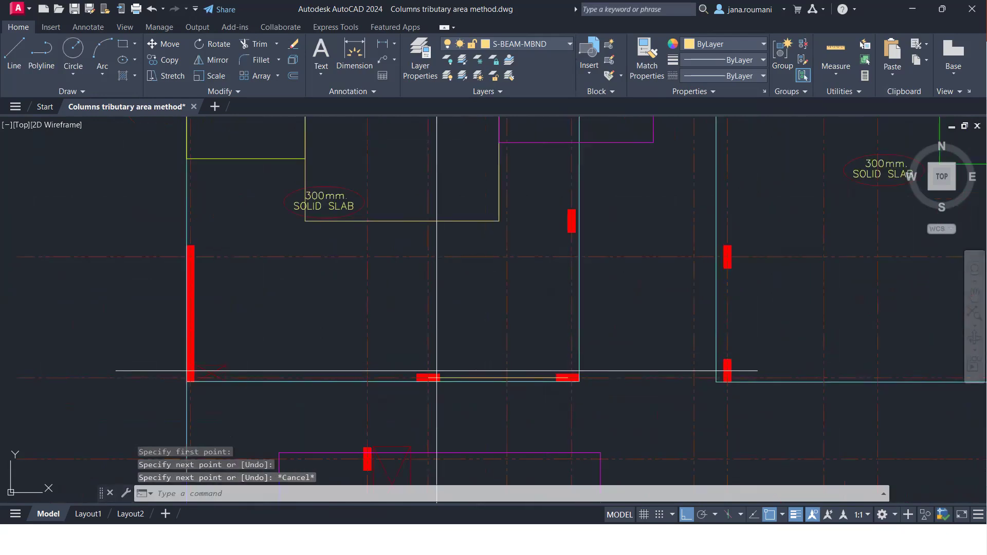
# Draw a horizontal line along grid 3 from the first column's centre to the edge wall
pyautogui.press('Return')
pyautogui.click(428, 377)
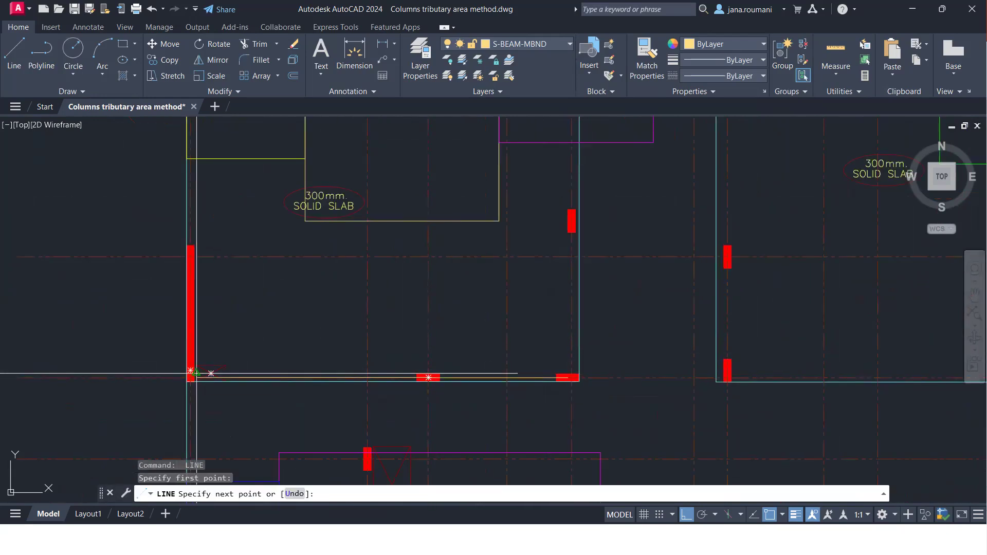
pyautogui.scroll(4, 196, 373)
pyautogui.scroll(-3, 193, 379)
pyautogui.press('Escape')
# Draw vertical bisectors up from the midpoints of the wall-to-column line and the column-to-column line on grid 3
pyautogui.press('Return')
pyautogui.click(378, 363)
pyautogui.click(379, 226)
pyautogui.press('Escape')
pyautogui.press('Return')
pyautogui.click(565, 364)
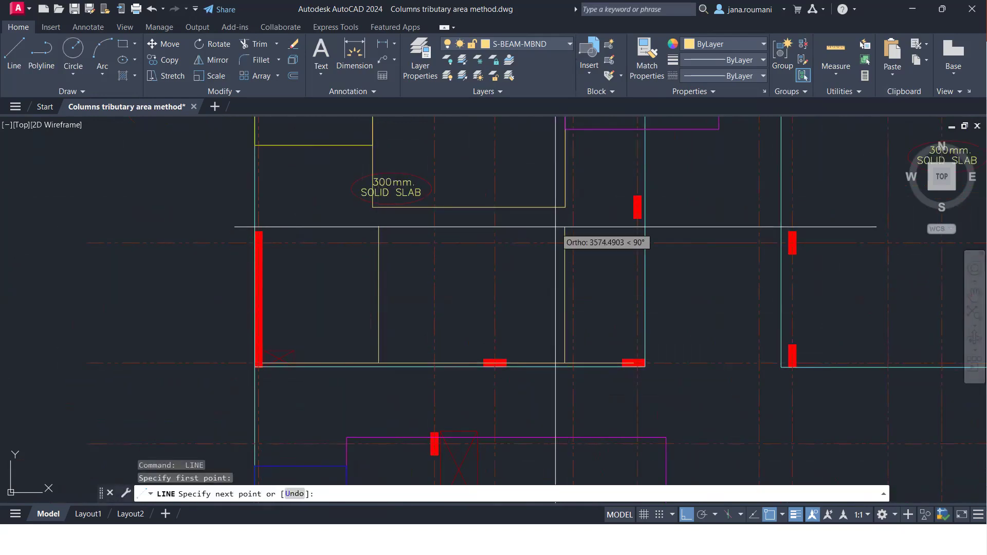
pyautogui.click(555, 225)
pyautogui.press('Escape')
pyautogui.moveTo(545, 288); pyautogui.dragTo(545, 316, button='middle')
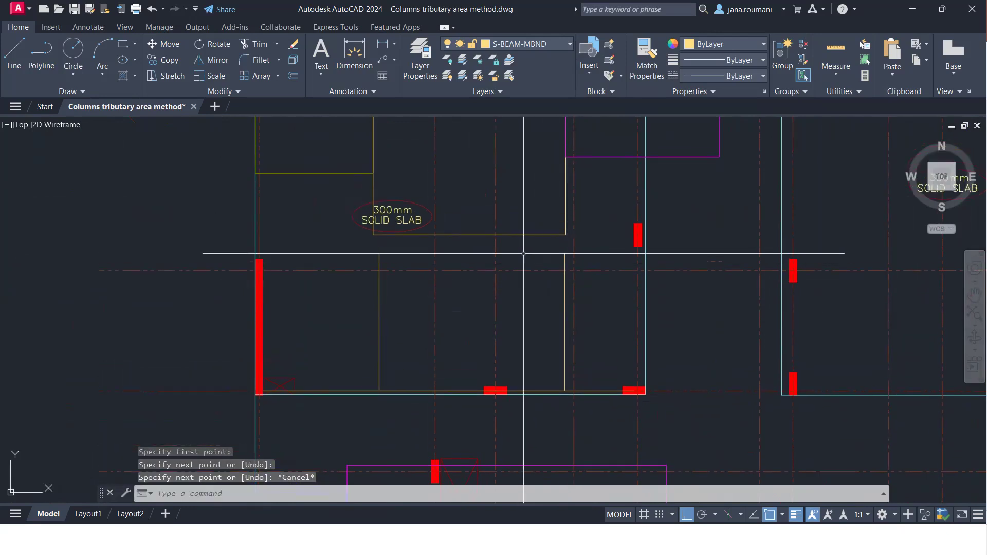
pyautogui.press('Escape')
pyautogui.press('Escape')
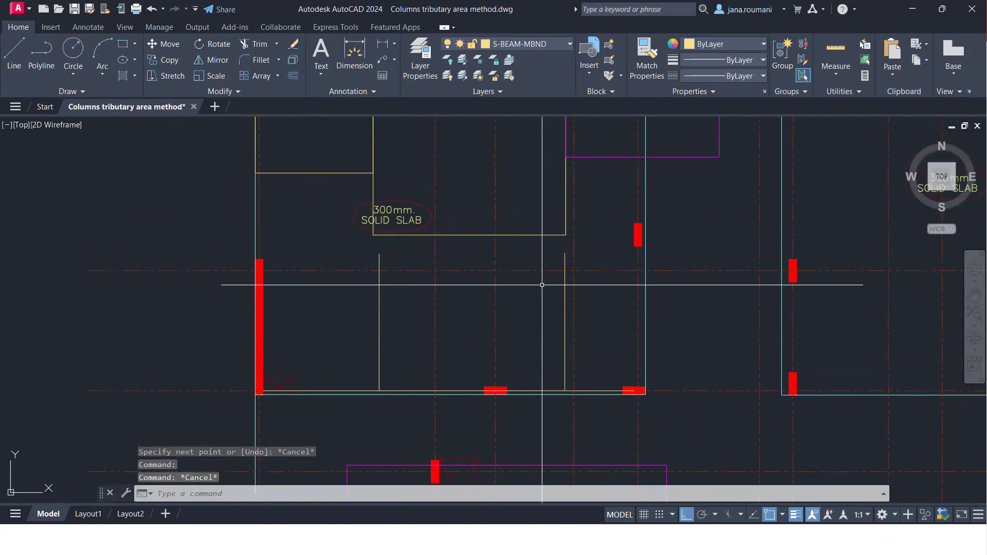
# Stretch the bisector between the grid 3 columns up to the second column's rectangle, and the wall-side bisector down past the slab edge
pyautogui.click(568, 262)
pyautogui.click(566, 313)
pyautogui.click(373, 381)
pyautogui.press('Escape')
pyautogui.click(392, 371)
pyautogui.click(371, 383)
pyautogui.click(379, 391)
pyautogui.click(379, 423)
pyautogui.press('Escape')
# Outline the first grid 3 column's tributary area with a rectangle from the second column's rectangle corner to the wall-side bisector at the slab edge
pyautogui.scroll(4, 386, 260)
pyautogui.scroll(-8, 412, 179)
pyautogui.scroll(2, 519, 404)
pyautogui.scroll(-3, 521, 396)
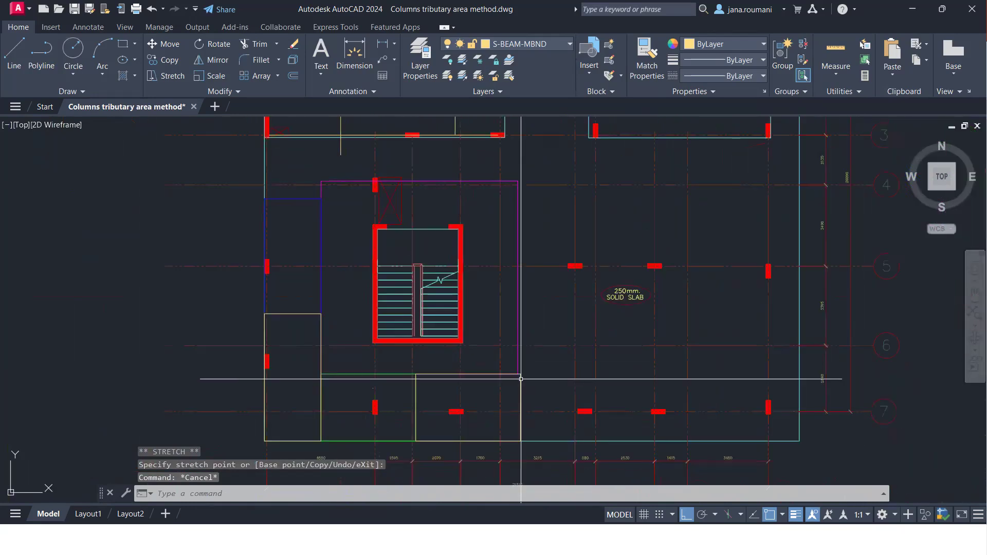
pyautogui.scroll(6, 359, 263)
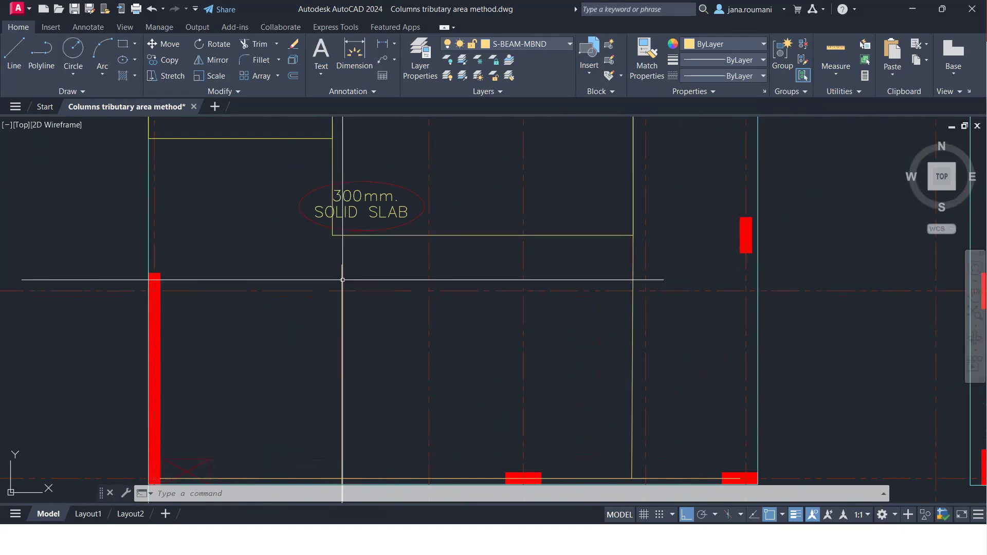
pyautogui.moveTo(395, 261); pyautogui.dragTo(388, 231, button='middle')
pyautogui.write('rect')
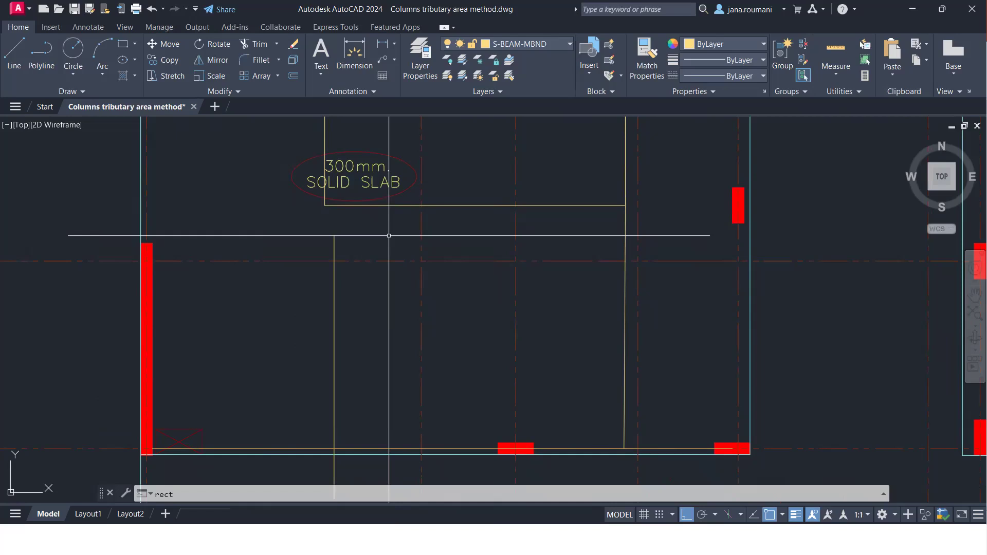
pyautogui.write('rect')
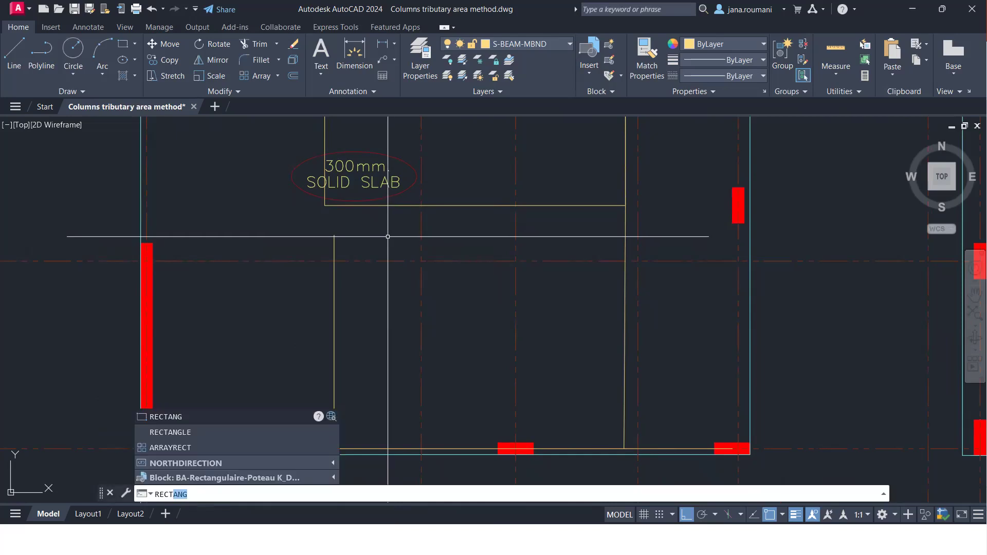
pyautogui.press('Return')
pyautogui.click(625, 205)
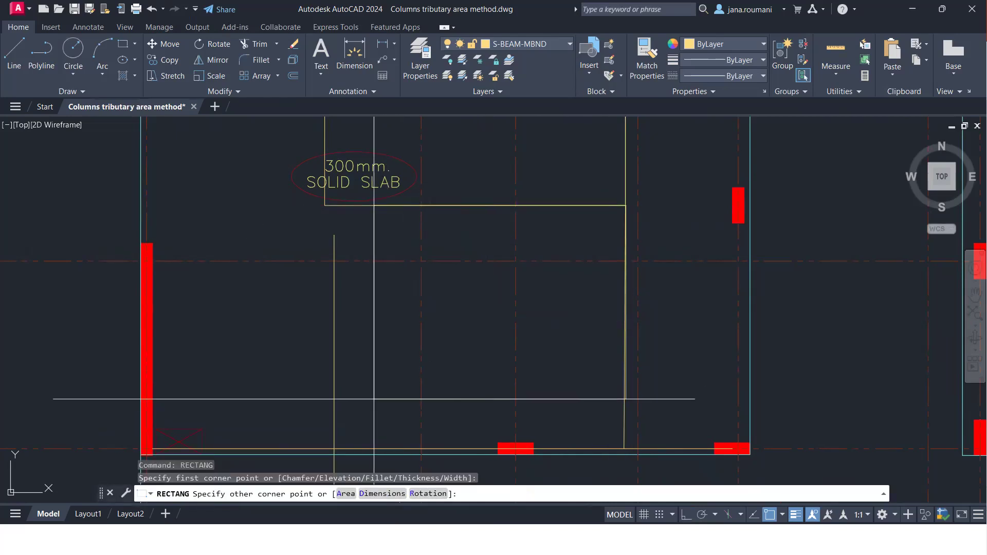
pyautogui.press('Escape')
# Erase the wall-side bisector extending below the slab edge, keeping the grid 3 column's tributary rectangle
pyautogui.moveTo(360, 408); pyautogui.dragTo(359, 329, button='middle')
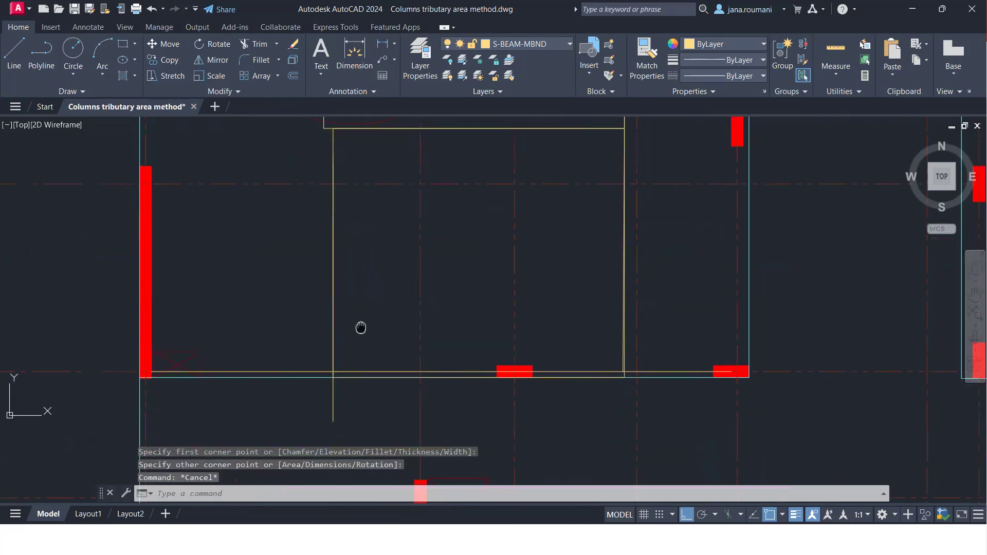
pyautogui.click(335, 392)
pyautogui.click(504, 390)
pyautogui.press('Delete')
pyautogui.moveTo(666, 185); pyautogui.dragTo(624, 277, button='middle')
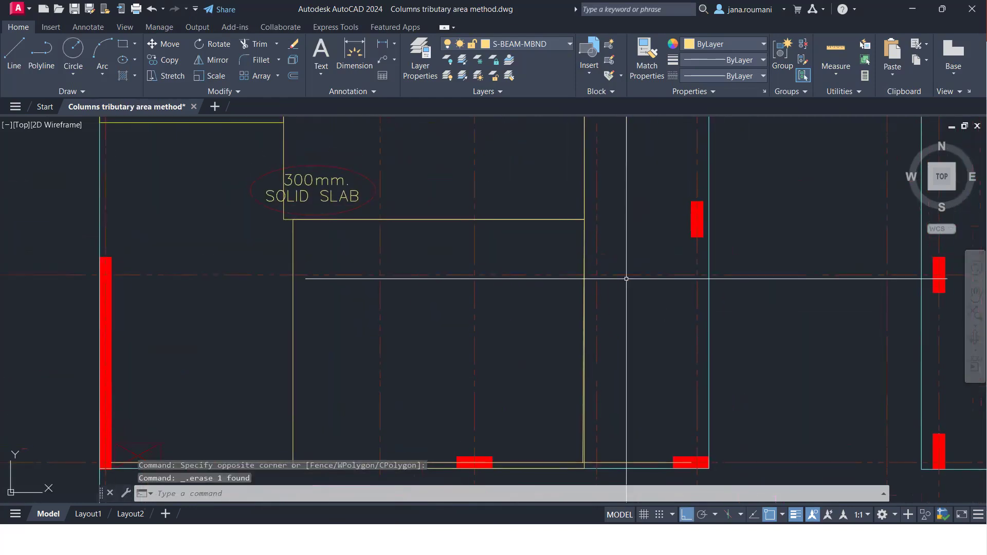
# Set the colour of the first grid 3 column's tributary rectangle to blue
pyautogui.scroll(-3, 586, 249)
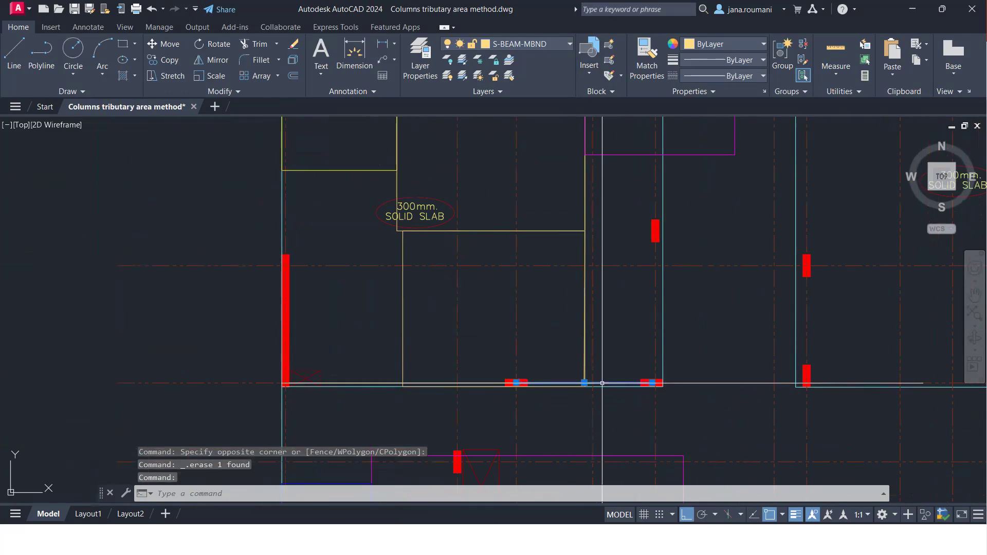
pyautogui.click(403, 345)
pyautogui.click(735, 44)
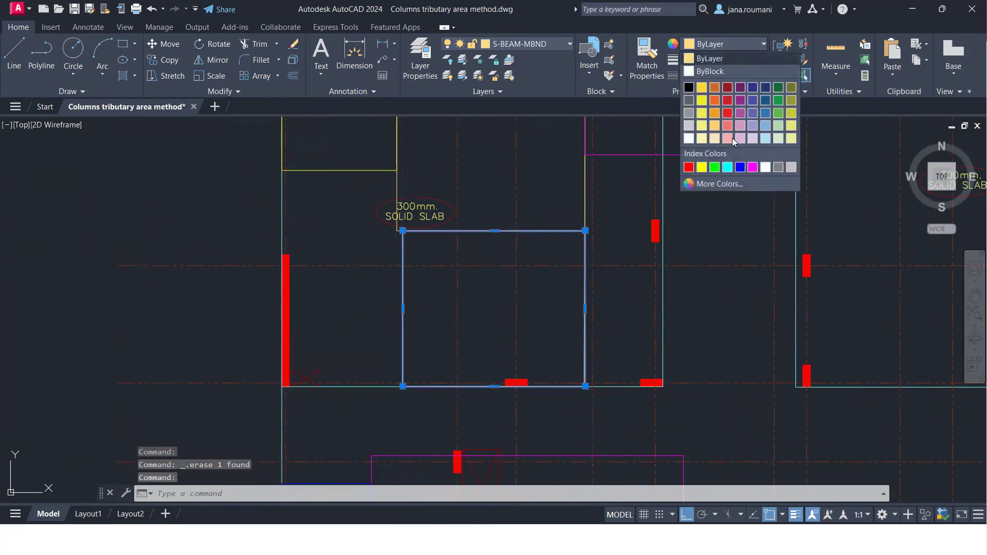
pyautogui.click(741, 167)
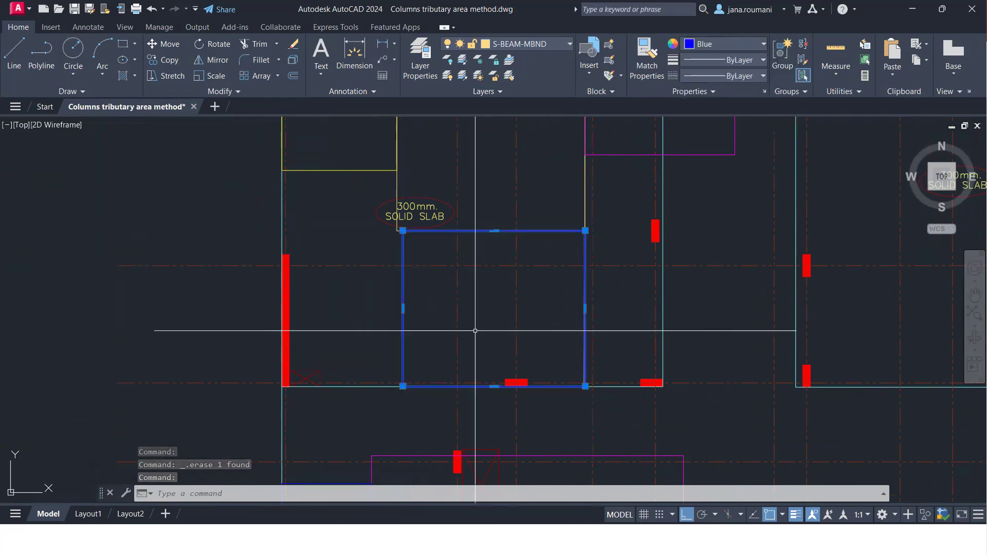
pyautogui.press('Escape')
# Start a polyline around the wall's tributary area from the slab edge, following the corner column's rectangle and the blue rectangle's corner
pyautogui.scroll(-2, 539, 231)
pyautogui.moveTo(539, 231)
pyautogui.mouseDown(button='middle')
pyautogui.moveTo(505, 307)
pyautogui.moveTo(471, 344)
pyautogui.mouseUp(button='middle')
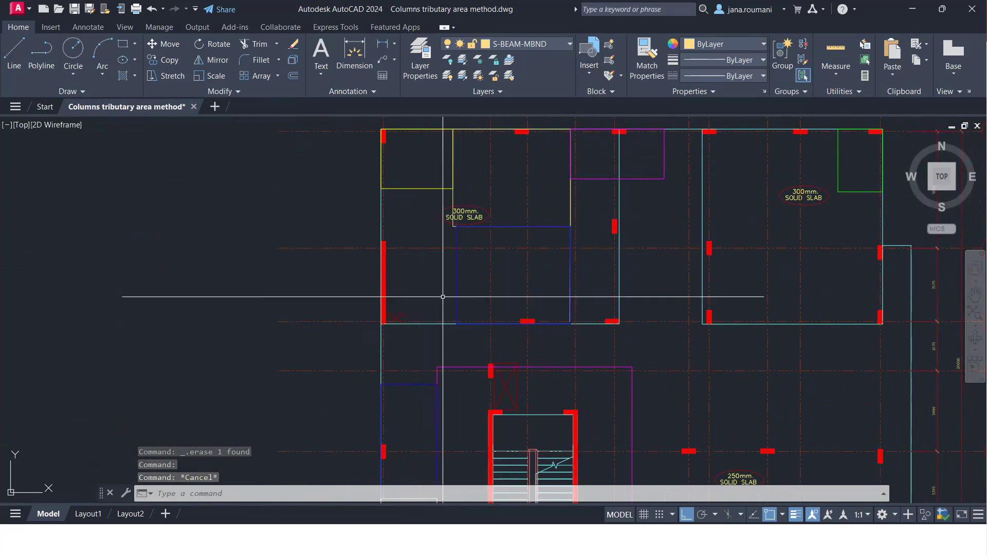
pyautogui.moveTo(452, 342); pyautogui.dragTo(450, 352, button='middle')
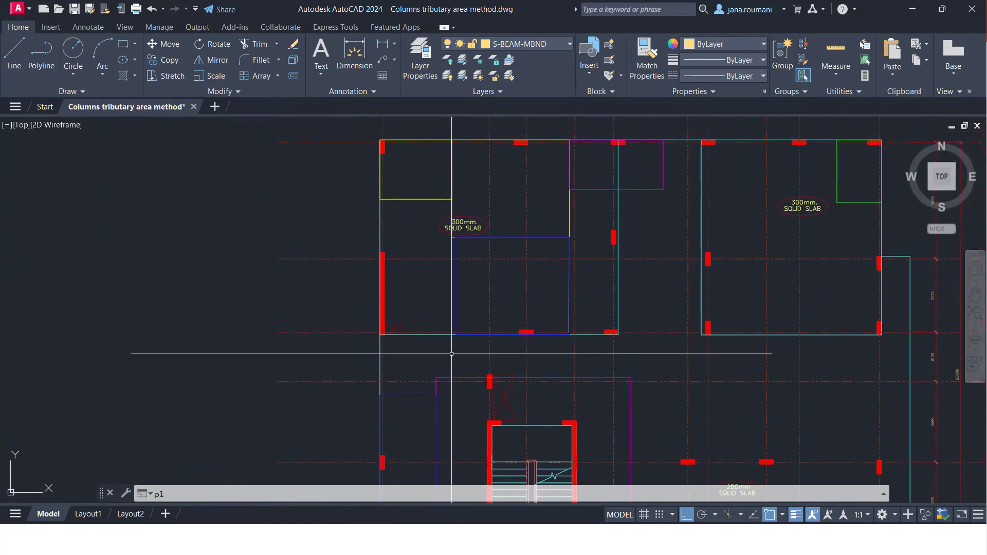
pyautogui.press('Return')
pyautogui.scroll(2, 423, 241)
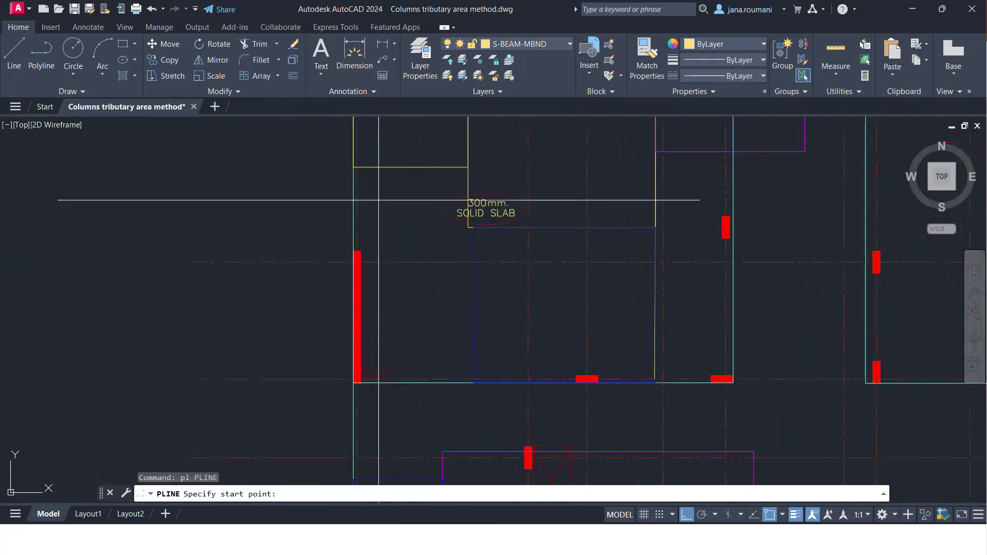
pyautogui.click(353, 167)
pyautogui.click(471, 167)
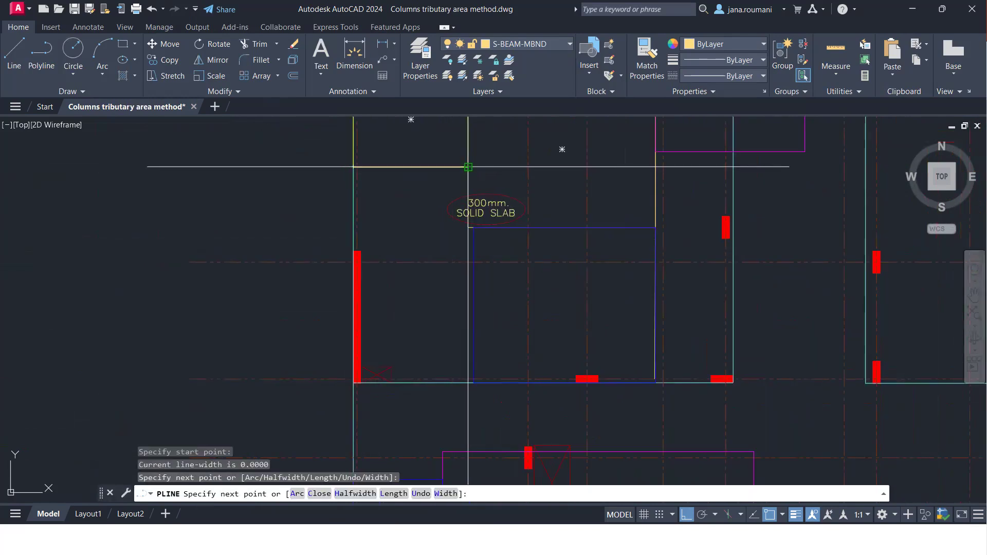
pyautogui.scroll(4, 472, 167)
pyautogui.click(473, 227)
pyautogui.click(475, 319)
pyautogui.scroll(-4, 475, 319)
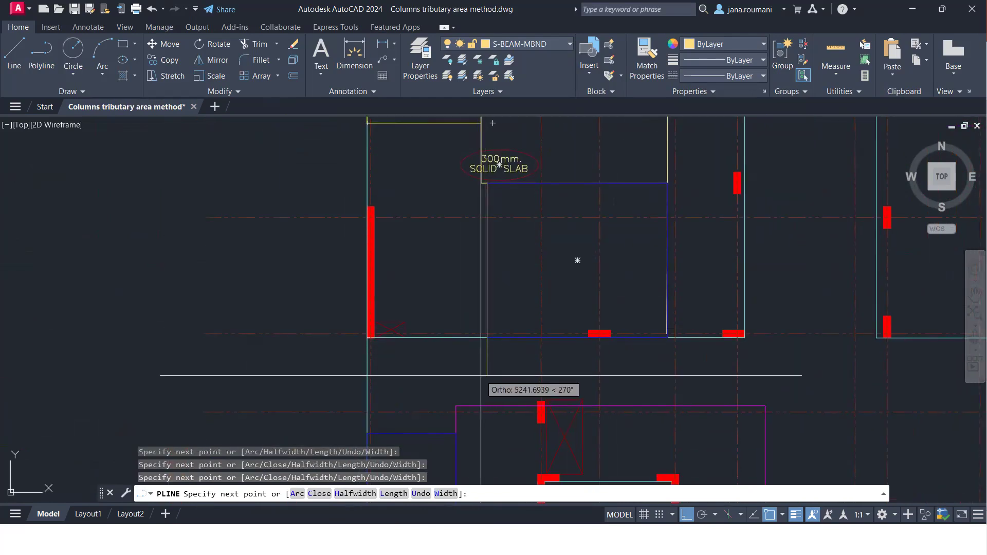
# Extend the wall's polyline down to the stair core area, around the blue edge-column area, and back up the slab edge to its start
pyautogui.click(487, 405)
pyautogui.click(456, 405)
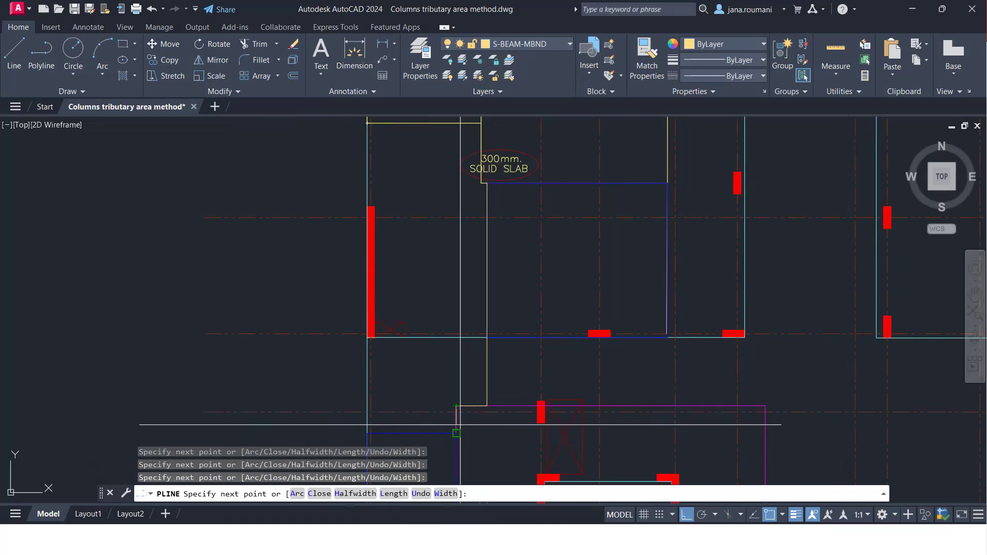
pyautogui.click(404, 428)
pyautogui.click(368, 433)
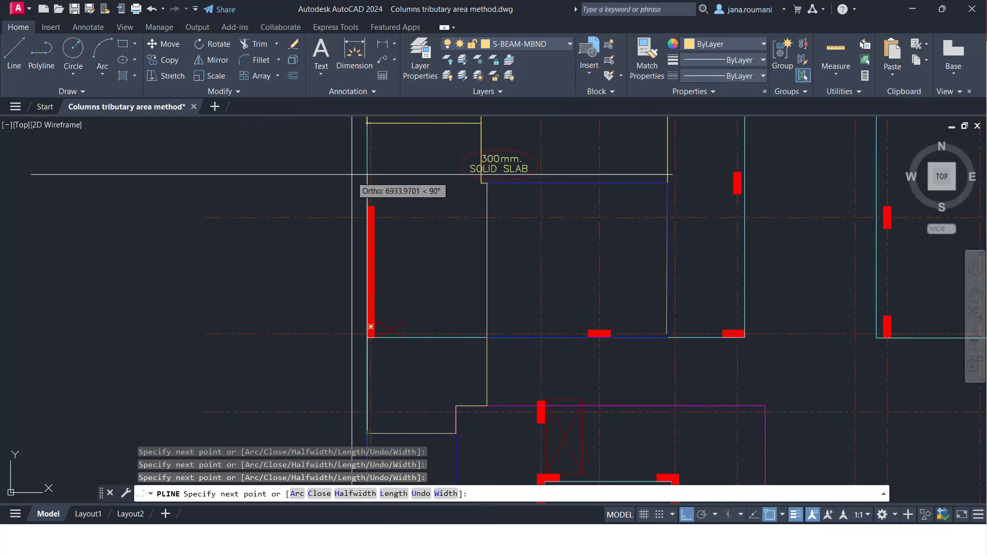
pyautogui.click(367, 123)
pyautogui.press('Escape')
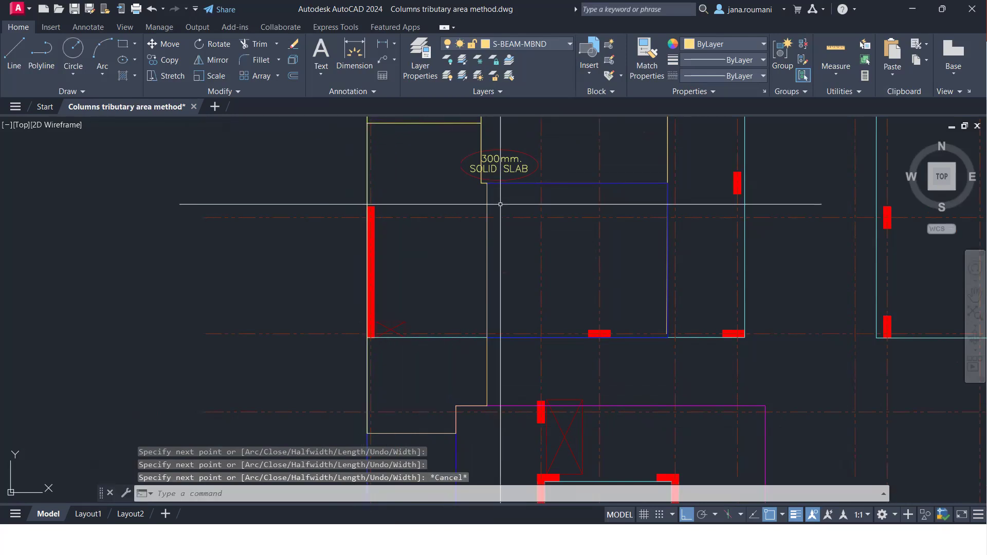
# Set the colour of the wall's tributary outline to magenta
pyautogui.click(482, 136)
pyautogui.click(727, 40)
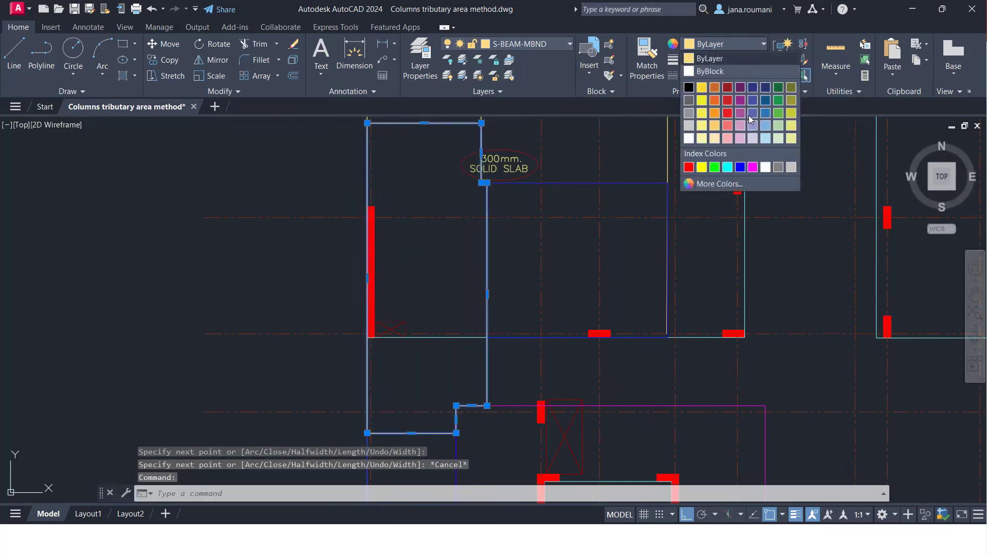
pyautogui.click(753, 168)
pyautogui.press('Escape')
# Stretch the lower edge of the grid 3 column's blue rectangle down to the upper boundary of the stair core area
pyautogui.click(654, 338)
pyautogui.moveTo(655, 338); pyautogui.dragTo(639, 296, button='middle')
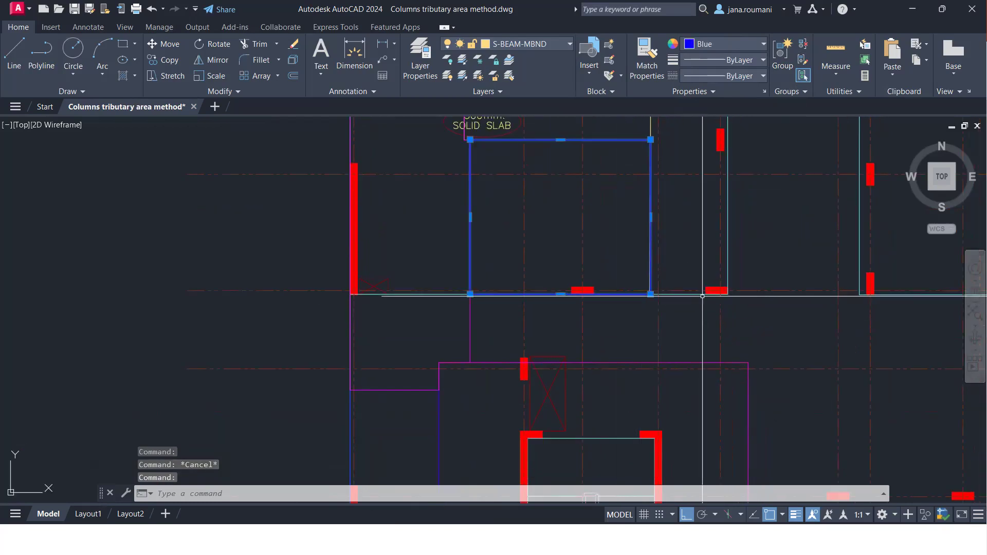
pyautogui.click(561, 294)
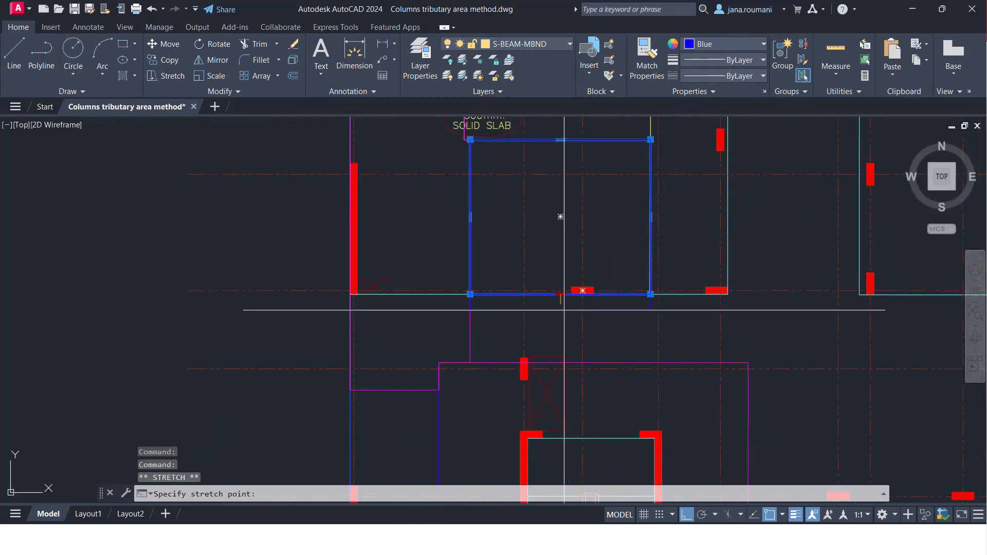
pyautogui.click(561, 363)
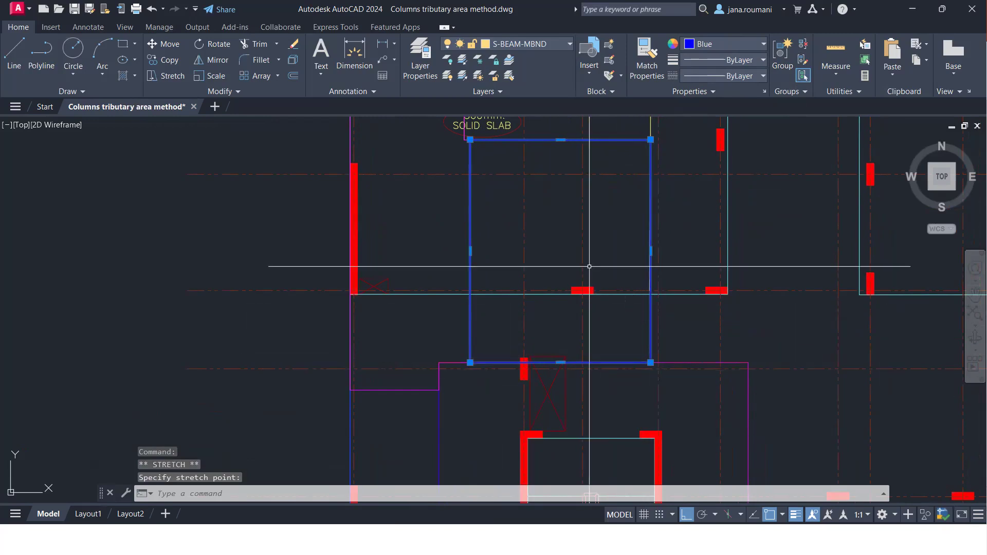
pyautogui.press('Escape')
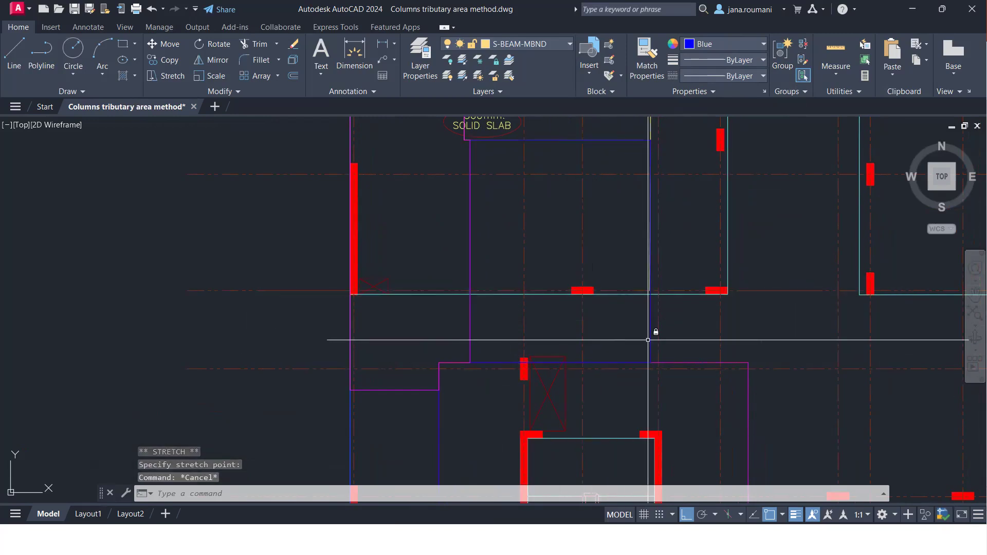
# Examine the outlined tributary areas and the remaining columns between grids 1 and 5 across the slab plan
pyautogui.scroll(-3, 648, 339)
pyautogui.scroll(3, 645, 352)
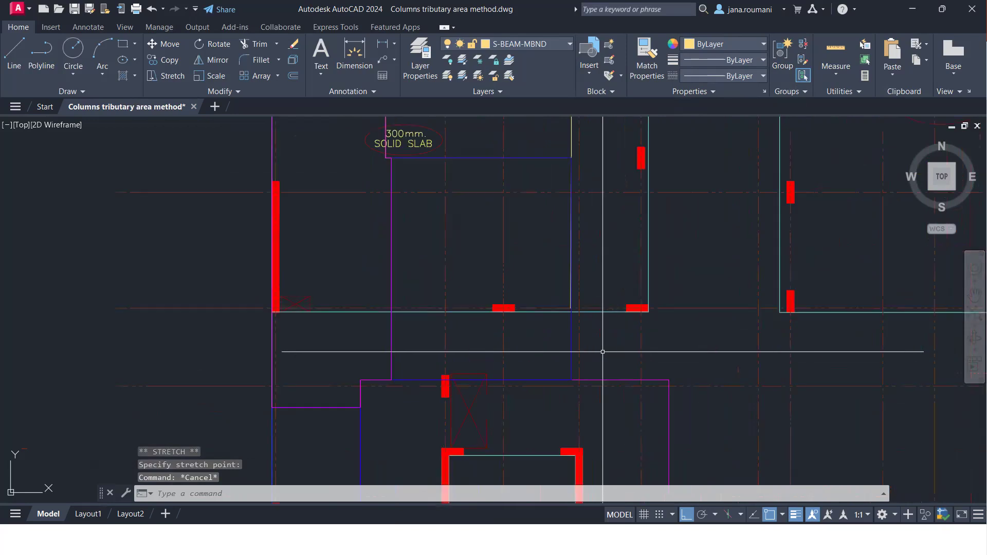
pyautogui.moveTo(603, 352); pyautogui.dragTo(567, 426, button='middle')
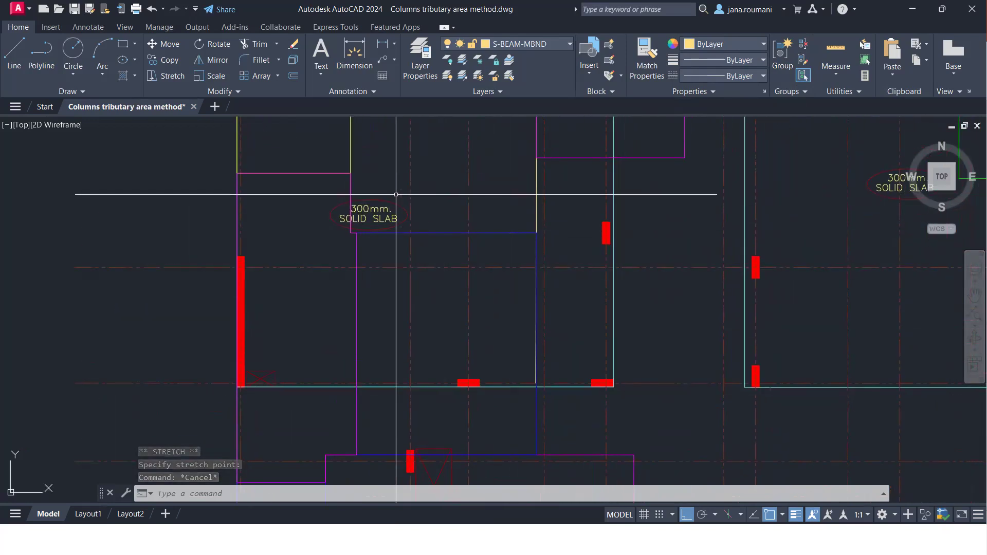
pyautogui.scroll(-3, 368, 214)
pyautogui.moveTo(462, 233); pyautogui.dragTo(406, 221, button='middle')
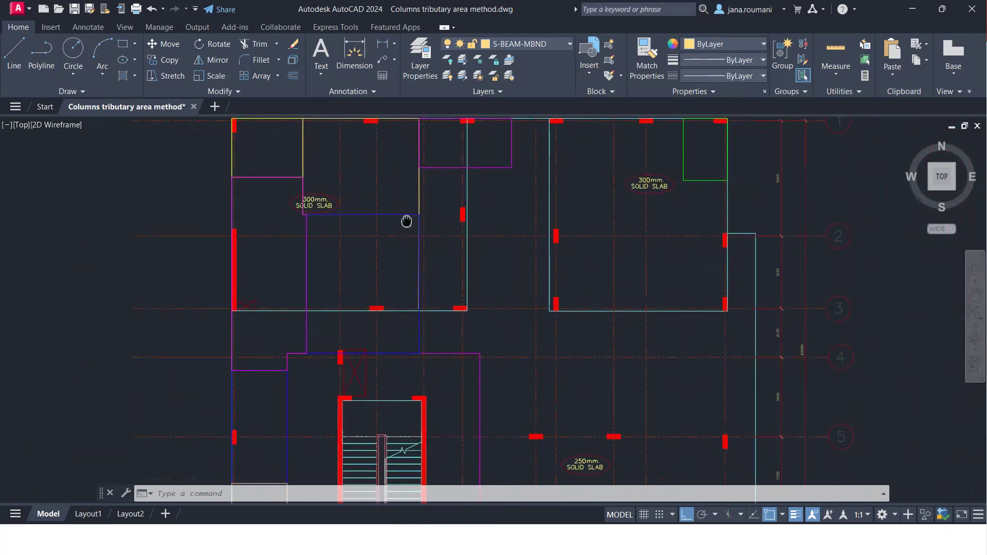
pyautogui.moveTo(565, 220); pyautogui.dragTo(558, 193, button='middle')
pyautogui.scroll(-2, 558, 192)
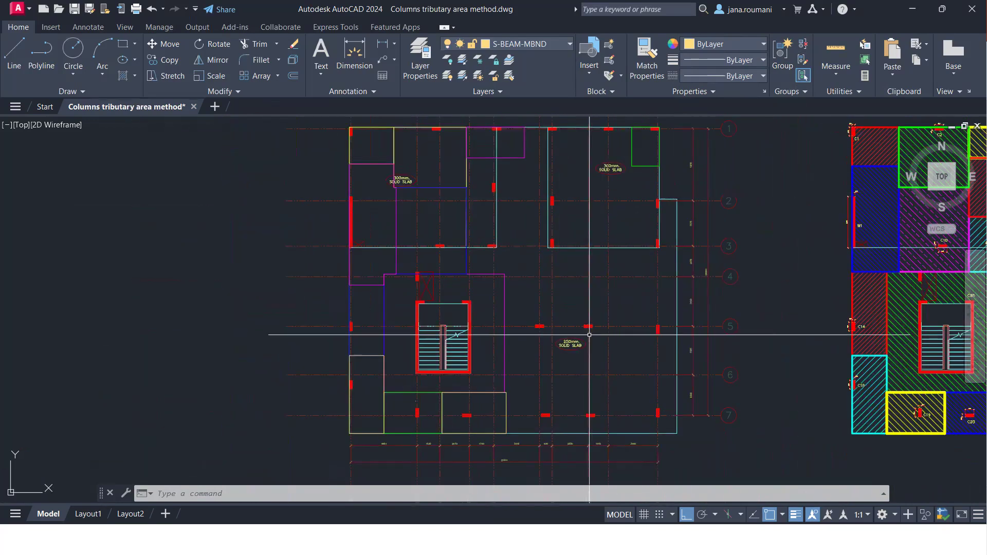
pyautogui.moveTo(574, 344); pyautogui.dragTo(569, 360, button='middle')
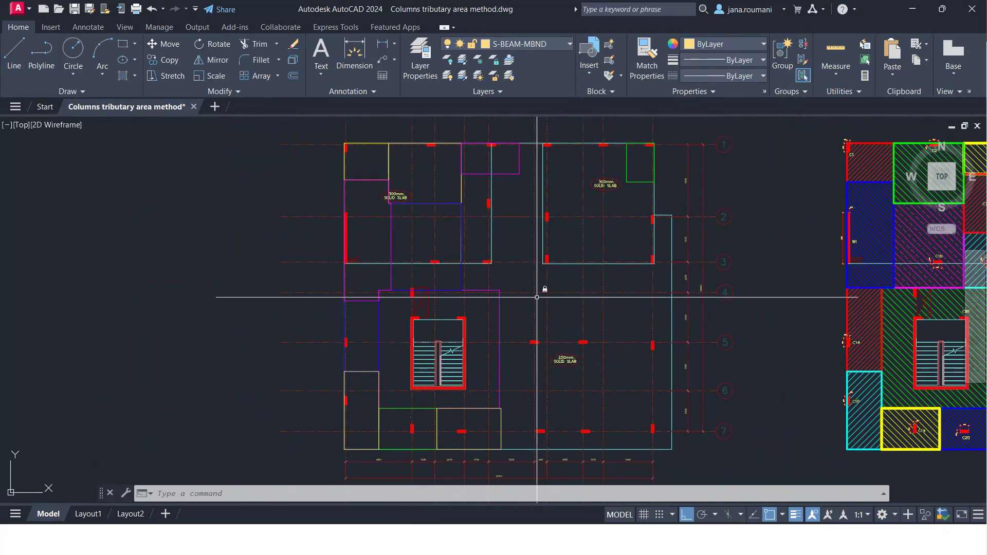
pyautogui.scroll(2, 560, 355)
pyautogui.moveTo(520, 231); pyautogui.dragTo(521, 347, button='middle')
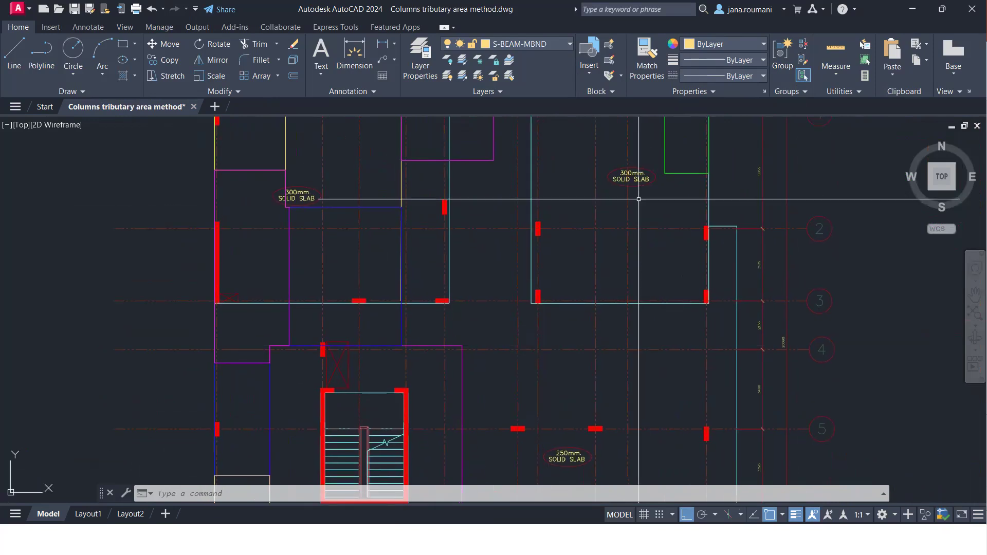
pyautogui.moveTo(580, 272); pyautogui.dragTo(581, 245, button='middle')
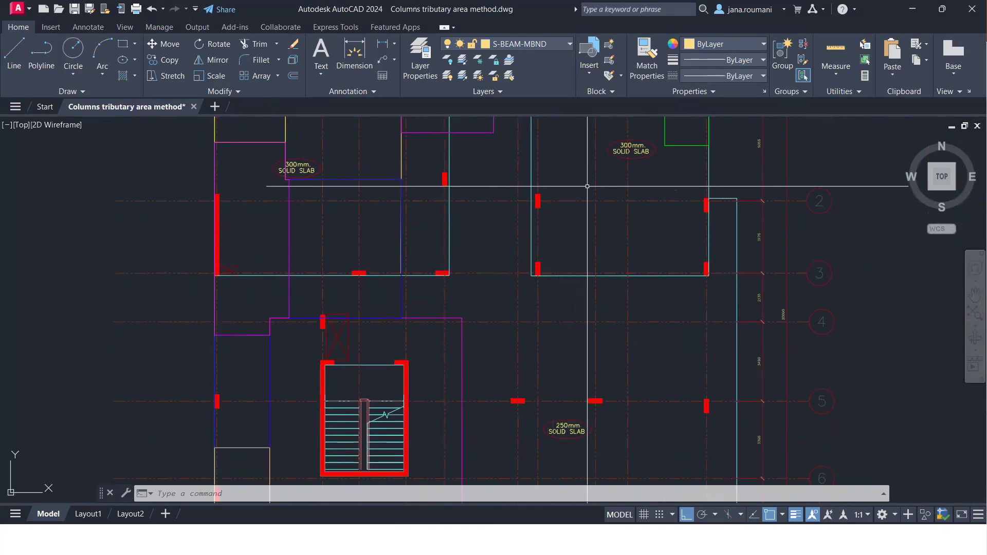
# Erase the leftover vertical bisector between the two grid 3 columns beside the blue rectangle's edge
pyautogui.scroll(2, 415, 211)
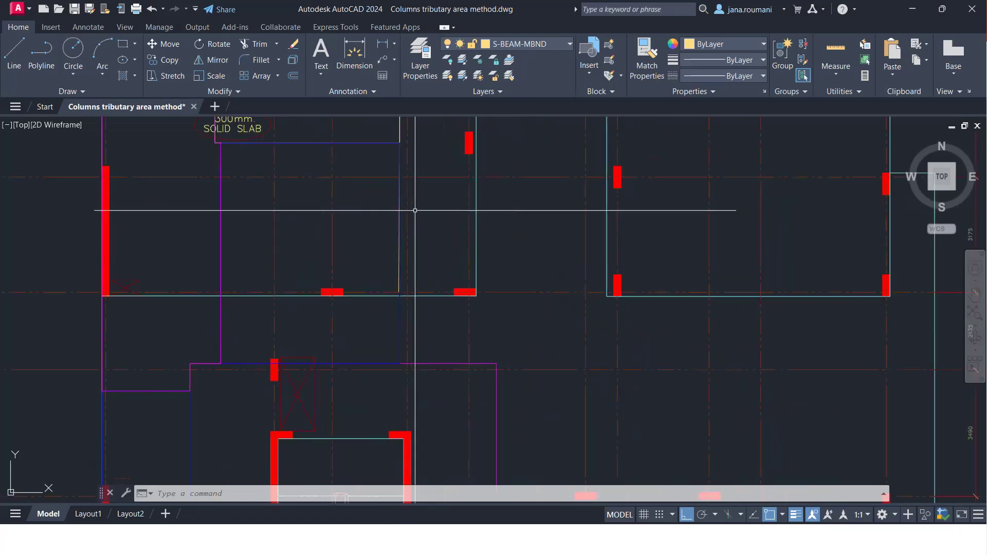
pyautogui.scroll(4, 386, 275)
pyautogui.click(415, 302)
pyautogui.press('Delete')
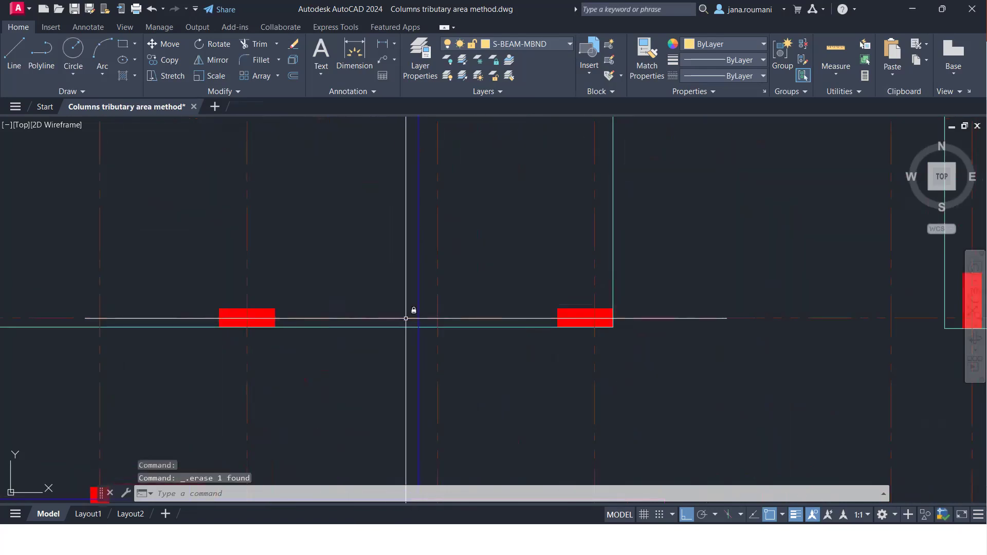
# Sketch in red pen the second grid 3 column's tributary area, bounded by the blue rectangle, the bay's centreline and the stair core area
pyautogui.scroll(-5, 406, 318)
pyautogui.moveTo(454, 351); pyautogui.dragTo(414, 337, button='middle')
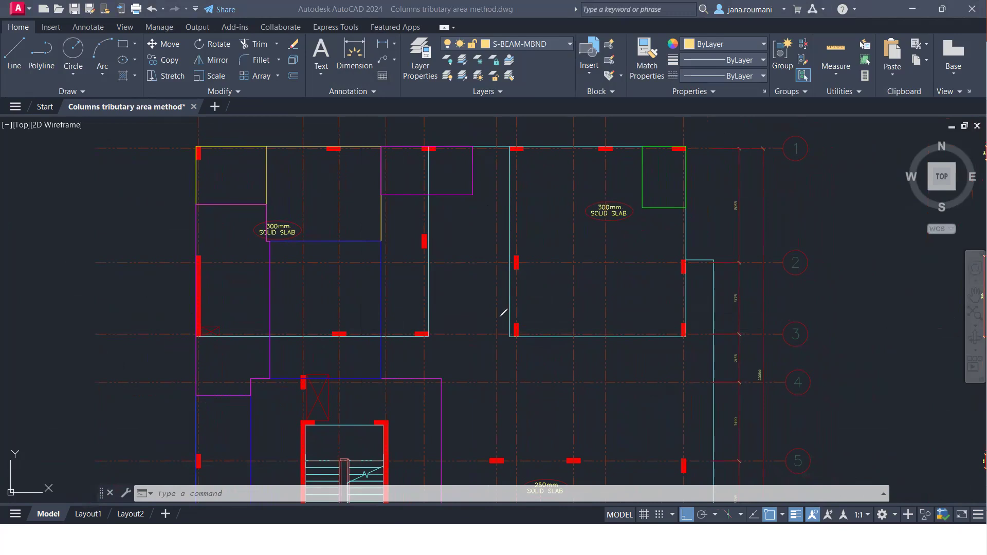
pyautogui.moveTo(472, 194); pyautogui.dragTo(474, 383)
pyautogui.moveTo(474, 284); pyautogui.dragTo(386, 285)
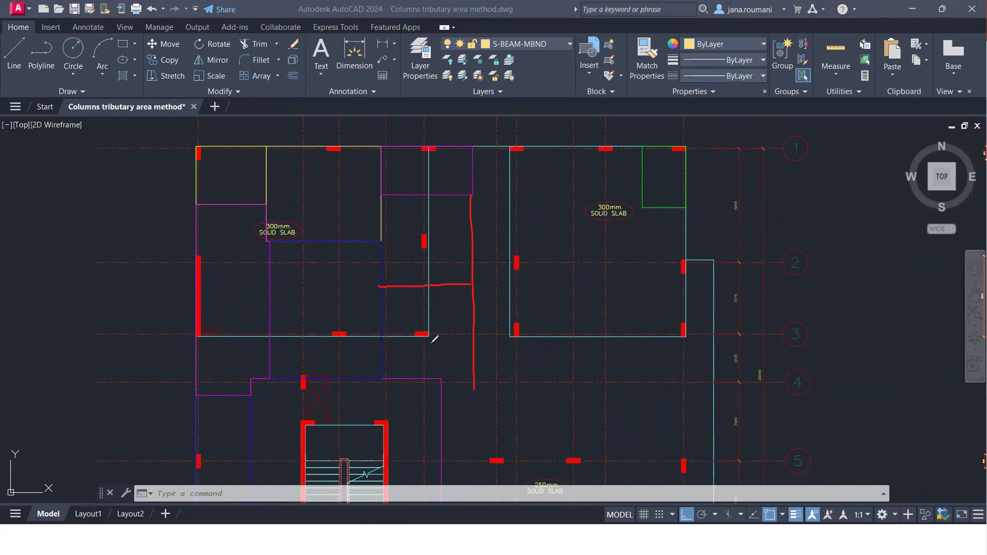
pyautogui.moveTo(444, 375)
pyautogui.mouseDown()
pyautogui.moveTo(475, 381)
pyautogui.moveTo(473, 283)
pyautogui.moveTo(397, 281)
pyautogui.moveTo(384, 364)
pyautogui.moveTo(481, 378)
pyautogui.mouseUp()
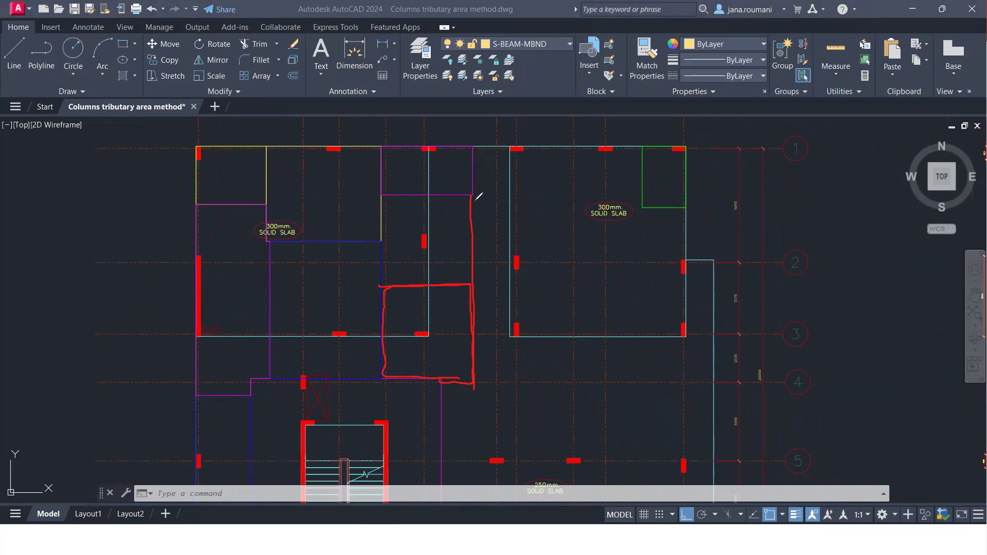
# Sketch in yellow pen the tributary area around the second bay's first grid 1 column, and undo a trial arrow down from the middle column
pyautogui.moveTo(471, 215); pyautogui.dragTo(565, 216)
pyautogui.moveTo(555, 134); pyautogui.dragTo(558, 224)
pyautogui.moveTo(552, 149)
pyautogui.mouseDown()
pyautogui.moveTo(499, 148)
pyautogui.moveTo(474, 183)
pyautogui.moveTo(529, 213)
pyautogui.moveTo(559, 214)
pyautogui.moveTo(557, 138)
pyautogui.mouseUp()
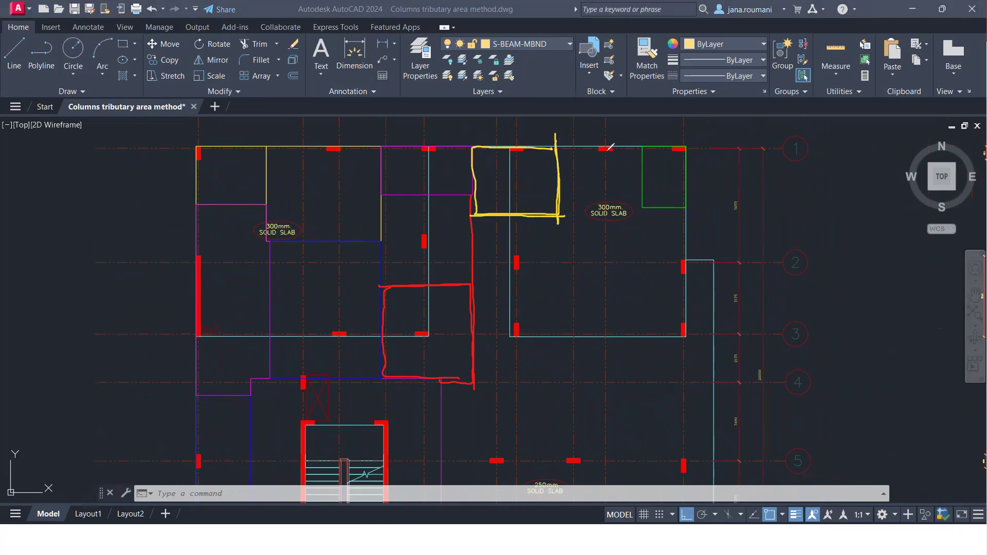
pyautogui.moveTo(609, 150)
pyautogui.mouseDown()
pyautogui.moveTo(609, 456)
pyautogui.moveTo(602, 448)
pyautogui.moveTo(618, 442)
pyautogui.mouseUp()
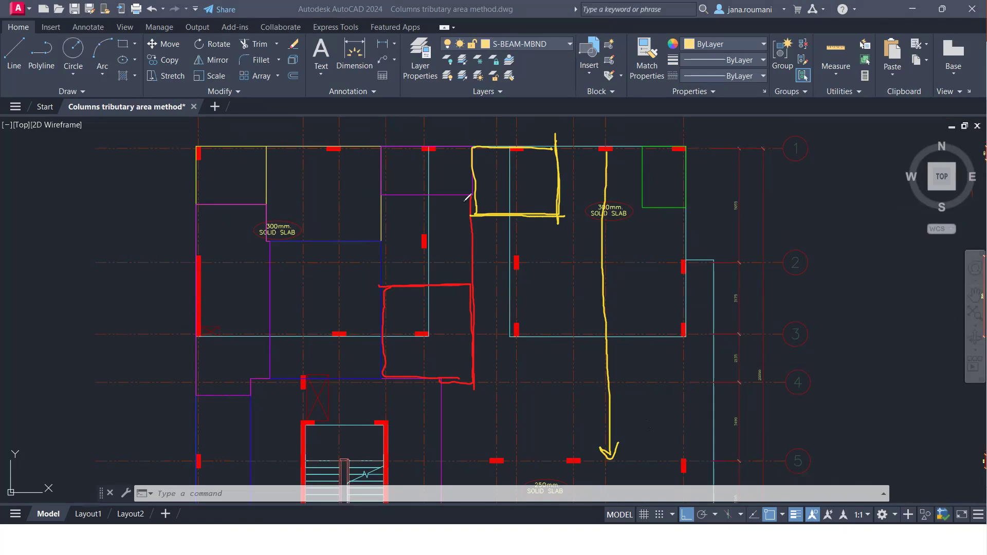
pyautogui.hotkey('ctrl', 'z')
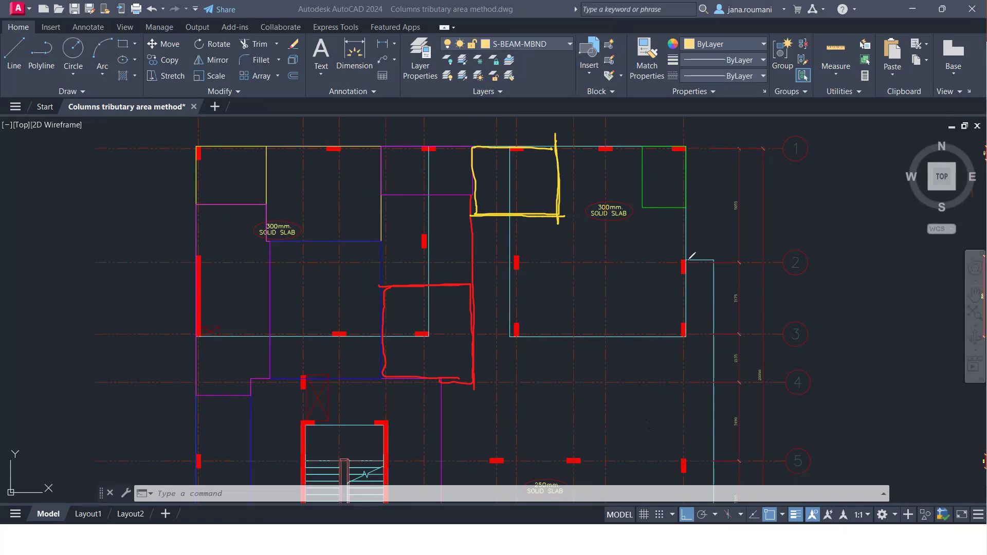
# Sketch and hatch in green pen the grid 2 edge column's tributary area, reaching halfway to the opposite column and halfway to grid 3
pyautogui.moveTo(683, 260); pyautogui.dragTo(533, 260)
pyautogui.moveTo(604, 238)
pyautogui.mouseDown()
pyautogui.moveTo(604, 291)
pyautogui.moveTo(691, 295)
pyautogui.mouseUp()
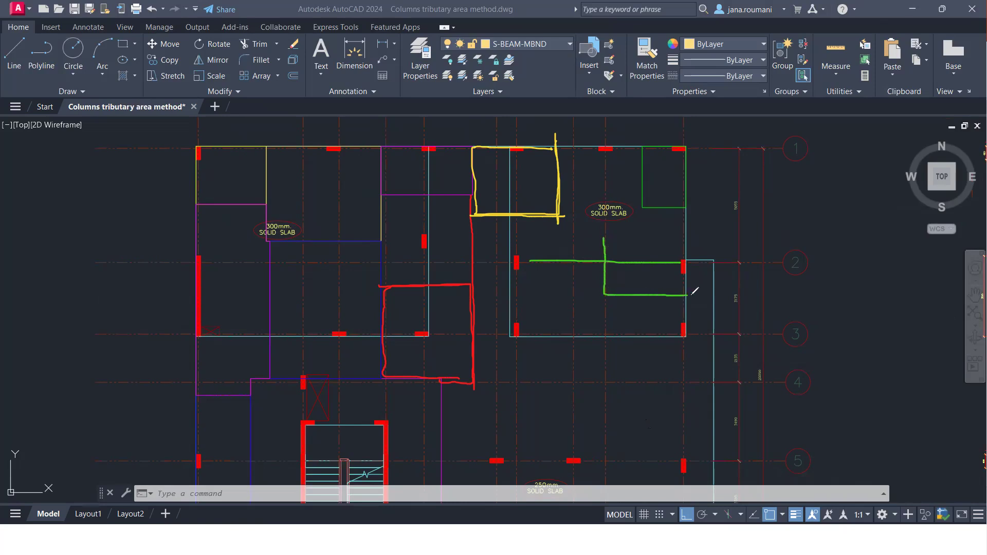
pyautogui.moveTo(675, 209)
pyautogui.mouseDown()
pyautogui.moveTo(608, 210)
pyautogui.moveTo(604, 240)
pyautogui.mouseUp()
pyautogui.moveTo(683, 272); pyautogui.dragTo(669, 291)
pyautogui.moveTo(686, 241)
pyautogui.mouseDown()
pyautogui.moveTo(642, 296)
pyautogui.moveTo(627, 294)
pyautogui.mouseUp()
pyautogui.moveTo(662, 217); pyautogui.dragTo(617, 275)
pyautogui.moveTo(635, 216); pyautogui.dragTo(608, 245)
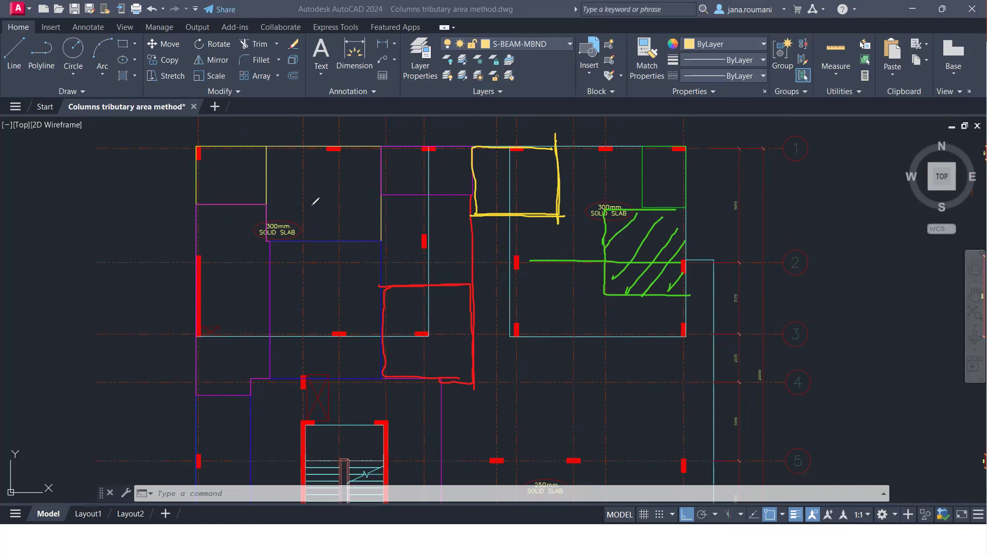
# Sketch and hatch in pink pen the opposite grid 2 column's tributary area, from the green area across to the red centreline
pyautogui.moveTo(593, 215)
pyautogui.mouseDown()
pyautogui.moveTo(473, 220)
pyautogui.moveTo(472, 282)
pyautogui.moveTo(494, 296)
pyautogui.moveTo(606, 294)
pyautogui.moveTo(602, 216)
pyautogui.mouseUp()
pyautogui.moveTo(597, 264); pyautogui.dragTo(560, 297)
pyautogui.moveTo(591, 245); pyautogui.dragTo(532, 297)
pyautogui.moveTo(566, 234)
pyautogui.mouseDown()
pyautogui.moveTo(498, 294)
pyautogui.moveTo(483, 283)
pyautogui.mouseUp()
pyautogui.moveTo(498, 236); pyautogui.dragTo(472, 258)
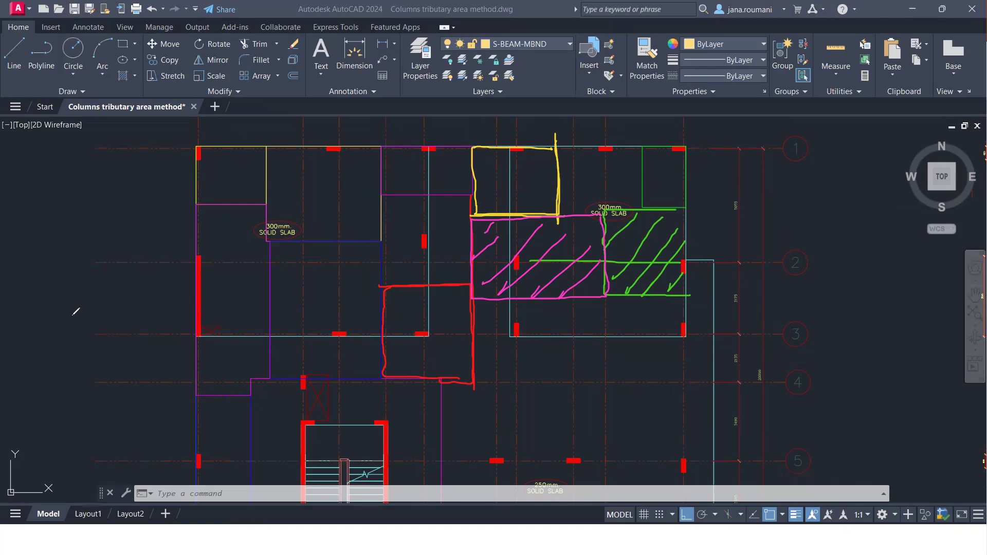
# Sketch and hatch in blue pen the middle grid 1 column's tributary area between the yellow area and the green corner rectangle
pyautogui.moveTo(644, 146)
pyautogui.mouseDown()
pyautogui.moveTo(566, 149)
pyautogui.moveTo(565, 201)
pyautogui.moveTo(627, 208)
pyautogui.moveTo(647, 206)
pyautogui.moveTo(644, 147)
pyautogui.moveTo(604, 219)
pyautogui.mouseUp()
pyautogui.moveTo(635, 158)
pyautogui.mouseDown()
pyautogui.moveTo(600, 197)
pyautogui.moveTo(580, 202)
pyautogui.moveTo(569, 192)
pyautogui.mouseUp()
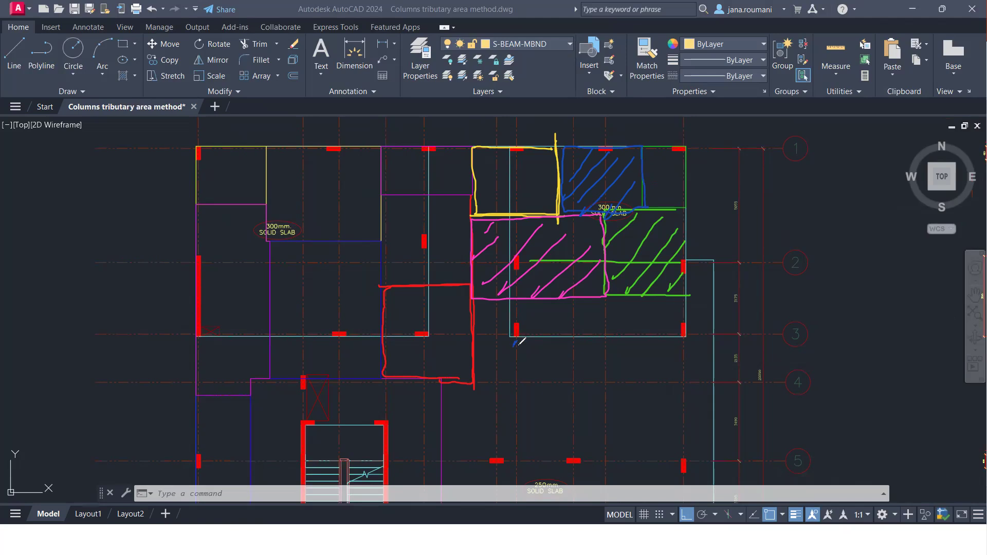
# Sketch in blue pen the tributary outlines of both second-bay grid 3 columns, split midway between them and reaching halfway to grid 5
pyautogui.moveTo(522, 370); pyautogui.dragTo(523, 448)
pyautogui.moveTo(483, 391)
pyautogui.mouseDown()
pyautogui.moveTo(556, 392)
pyautogui.moveTo(558, 329)
pyautogui.mouseUp()
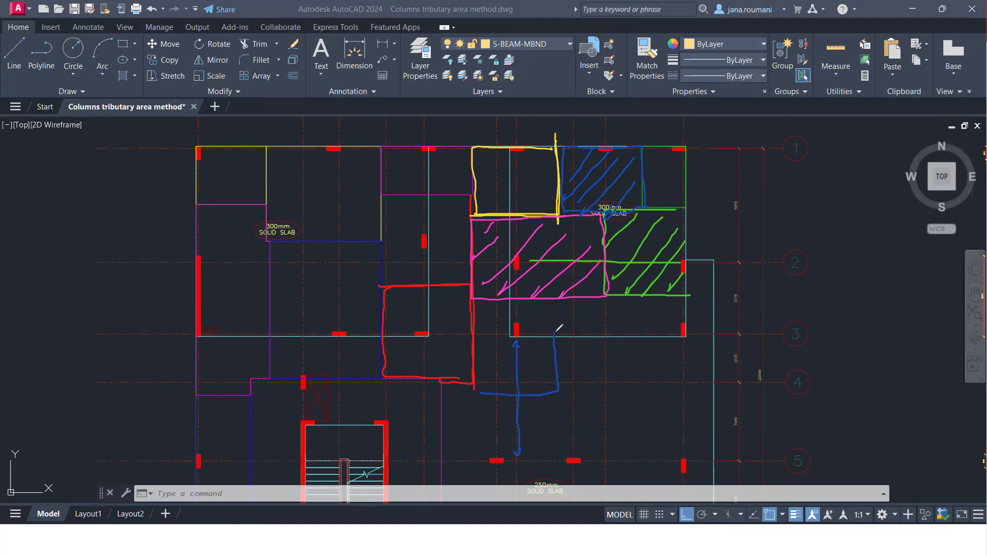
pyautogui.hotkey('ctrl', 'z')
pyautogui.moveTo(525, 332); pyautogui.dragTo(672, 330)
pyautogui.moveTo(607, 298)
pyautogui.mouseDown()
pyautogui.moveTo(604, 405)
pyautogui.moveTo(498, 404)
pyautogui.moveTo(481, 391)
pyautogui.moveTo(475, 311)
pyautogui.moveTo(609, 293)
pyautogui.mouseUp()
pyautogui.moveTo(622, 404)
pyautogui.mouseDown()
pyautogui.moveTo(714, 409)
pyautogui.moveTo(719, 274)
pyautogui.moveTo(678, 295)
pyautogui.moveTo(608, 292)
pyautogui.mouseUp()
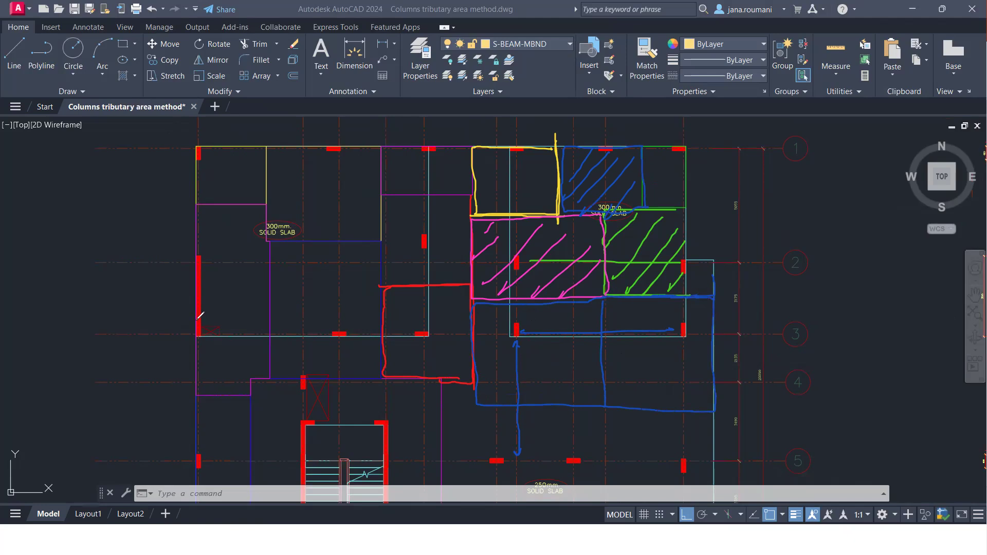
# Hatch the slab strip beside the grid 2 edge column in green pen, the grid 3 edge column's area in pink and the neighbouring area in dark red
pyautogui.moveTo(711, 283); pyautogui.dragTo(690, 295)
pyautogui.moveTo(708, 273)
pyautogui.mouseDown()
pyautogui.moveTo(689, 289)
pyautogui.moveTo(687, 281)
pyautogui.mouseUp()
pyautogui.moveTo(711, 386); pyautogui.dragTo(678, 411)
pyautogui.moveTo(711, 357)
pyautogui.mouseDown()
pyautogui.moveTo(660, 400)
pyautogui.moveTo(613, 400)
pyautogui.mouseUp()
pyautogui.moveTo(694, 336); pyautogui.dragTo(624, 375)
pyautogui.moveTo(699, 319); pyautogui.dragTo(630, 355)
pyautogui.moveTo(661, 315)
pyautogui.mouseDown()
pyautogui.moveTo(608, 343)
pyautogui.moveTo(604, 333)
pyautogui.mouseUp()
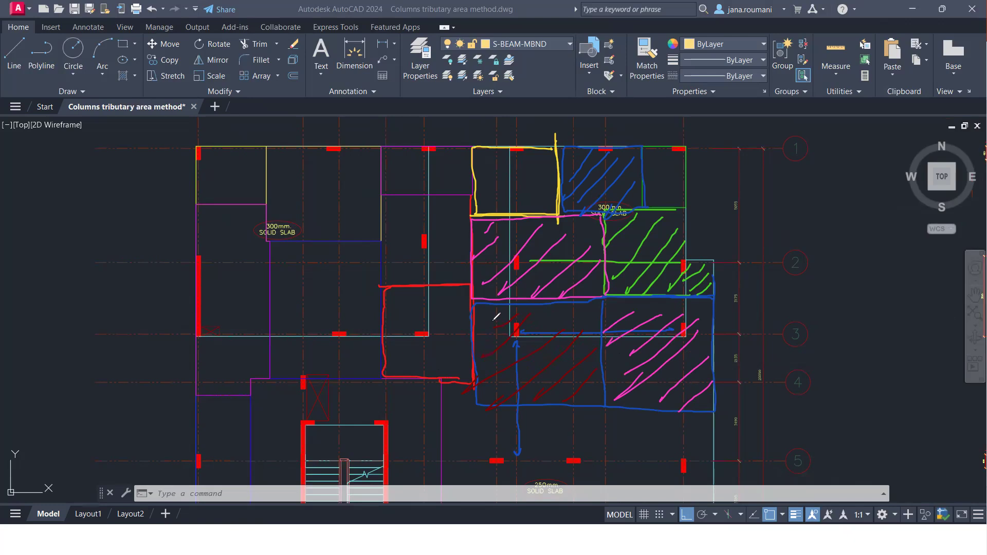
# Leave the pen sketch and examine the lower bays of the slab plan and the finished hatched plan beside it
pyautogui.press('Escape')
pyautogui.moveTo(552, 366); pyautogui.dragTo(526, 218, button='middle')
pyautogui.moveTo(550, 288); pyautogui.dragTo(535, 213, button='middle')
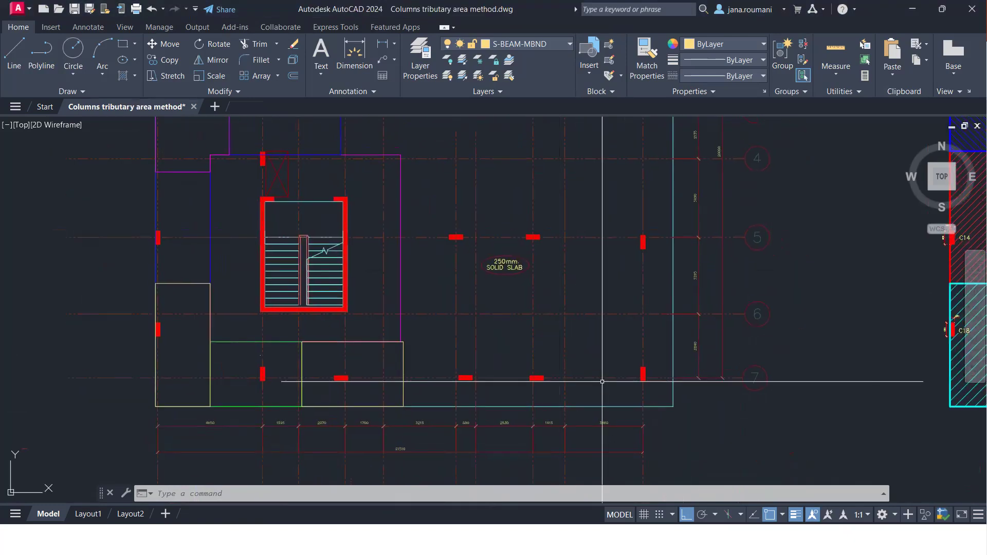
pyautogui.scroll(-4, 359, 269)
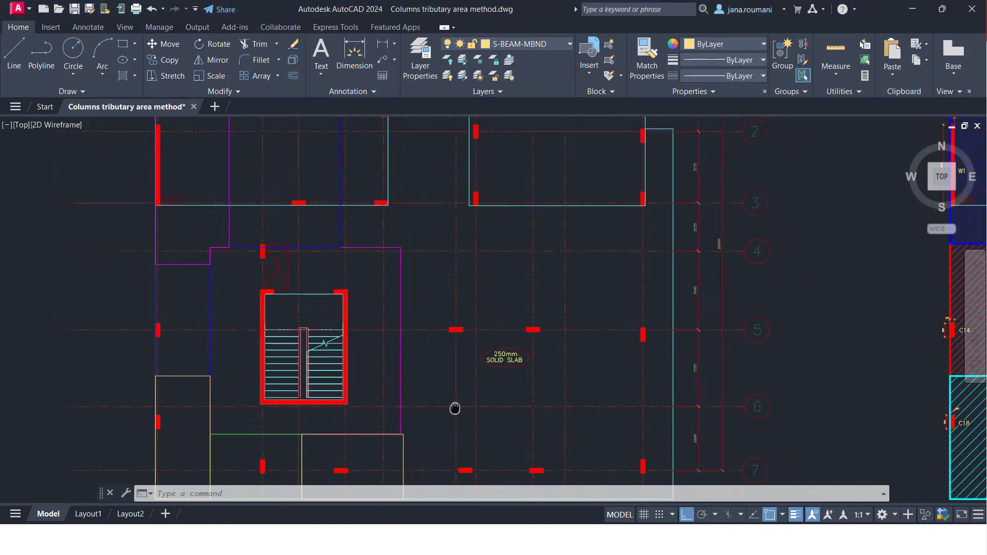
pyautogui.scroll(2, 359, 269)
pyautogui.moveTo(359, 269)
pyautogui.mouseDown(button='middle')
pyautogui.moveTo(375, 241)
pyautogui.moveTo(348, 262)
pyautogui.mouseUp(button='middle')
pyautogui.moveTo(362, 298); pyautogui.dragTo(143, 293, button='middle')
pyautogui.moveTo(858, 333)
pyautogui.mouseDown(button='middle')
pyautogui.moveTo(831, 327)
pyautogui.moveTo(963, 330)
pyautogui.moveTo(954, 333)
pyautogui.mouseUp(button='middle')
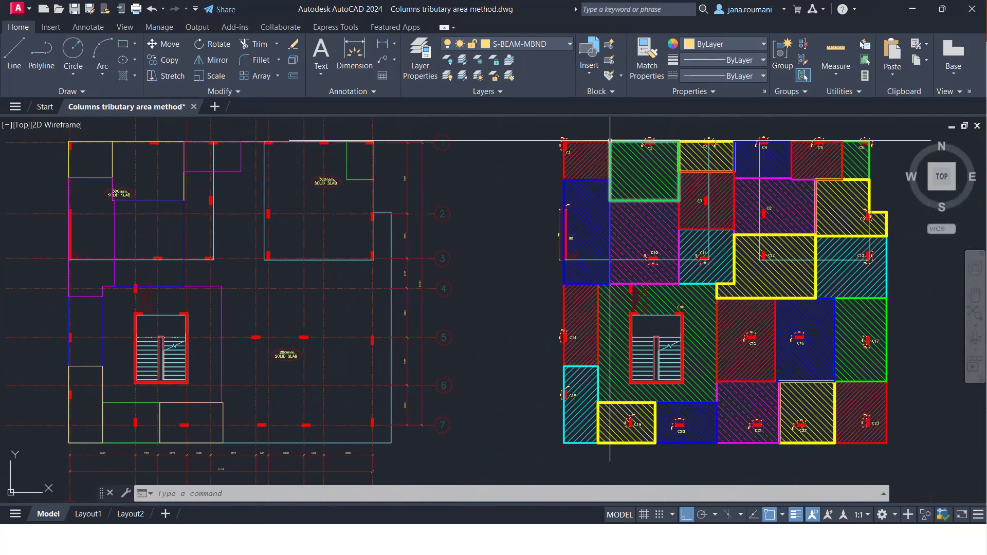
# Select column C1's red area outline on the finished plan and set its lineweight to 0.30 mm
pyautogui.click(591, 141)
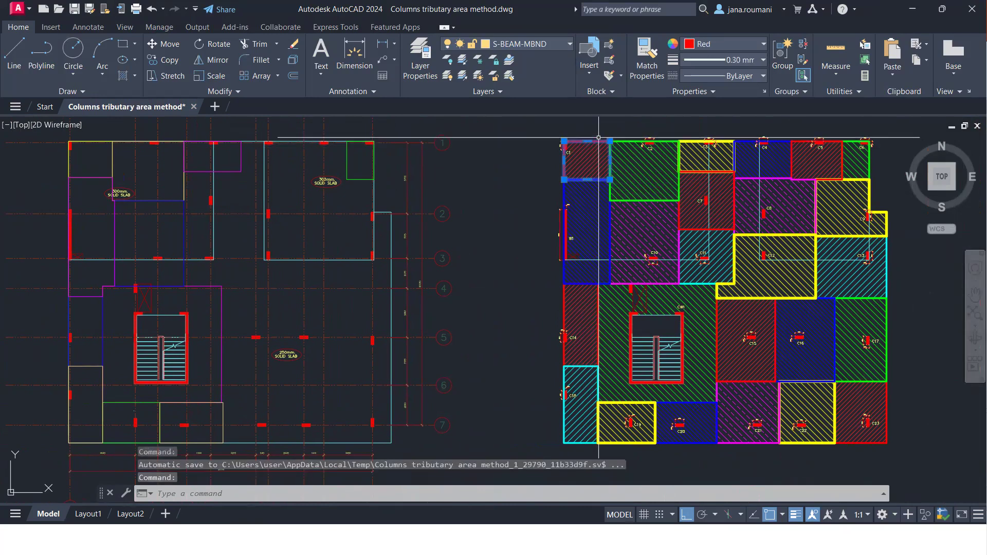
pyautogui.click(728, 62)
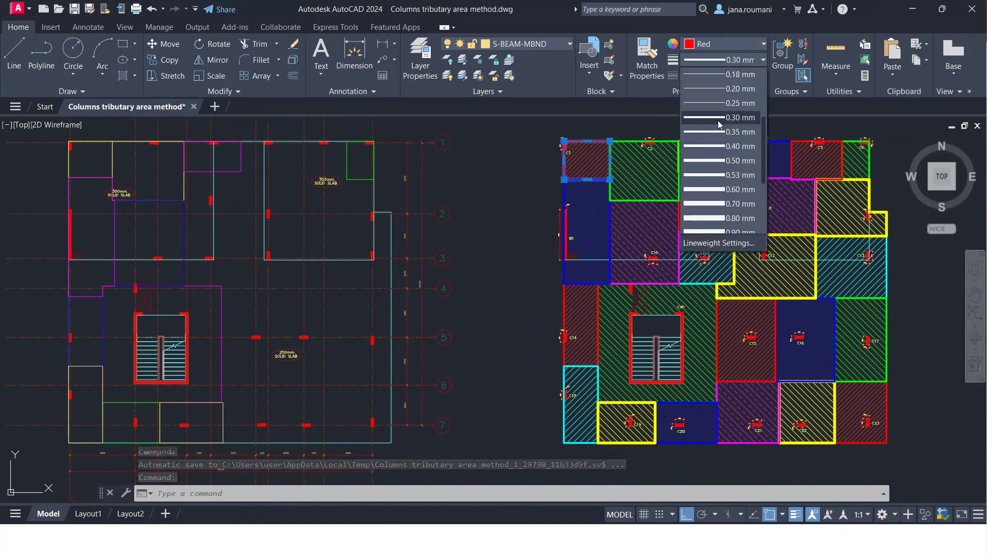
pyautogui.click(718, 118)
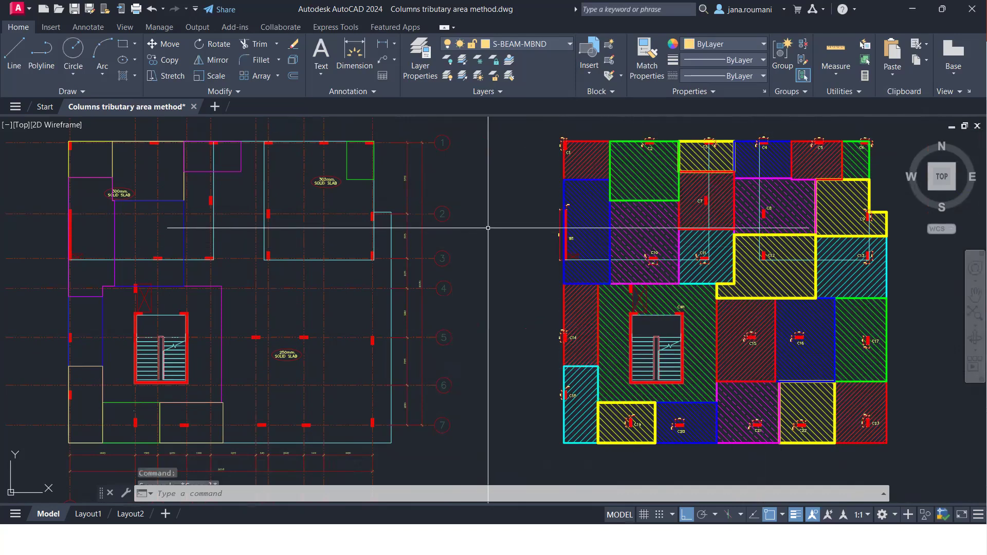
pyautogui.press('Escape')
# Hatch the green corner rectangle at grid 1 on the working plan with scale 1500 and cyan colour
pyautogui.write('ha')
pyautogui.press('space')
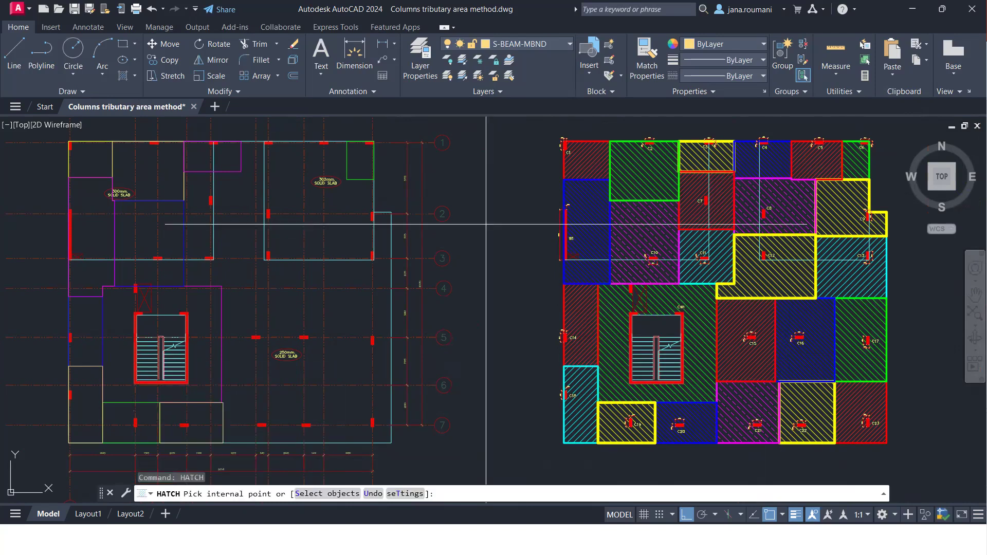
pyautogui.click(371, 164)
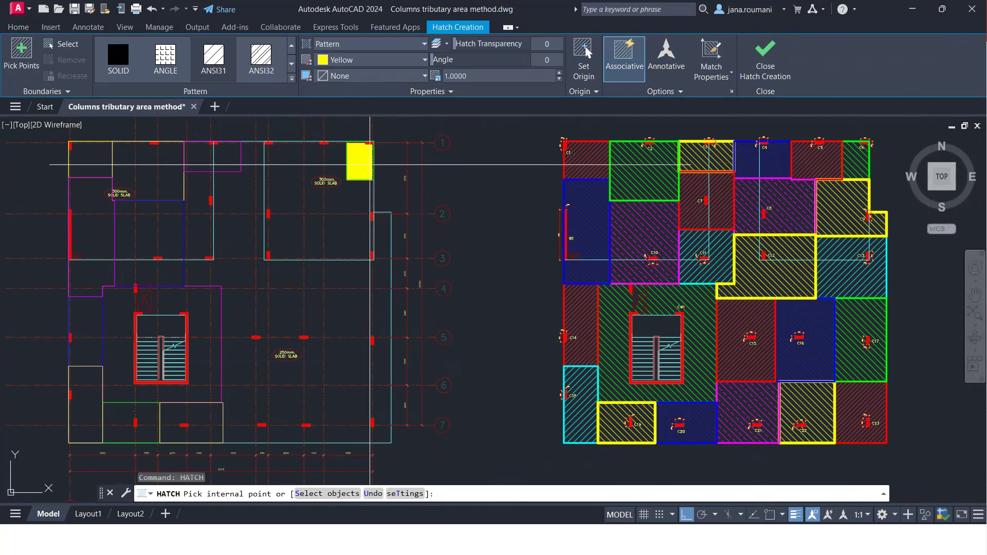
pyautogui.click(472, 76)
pyautogui.write('1')
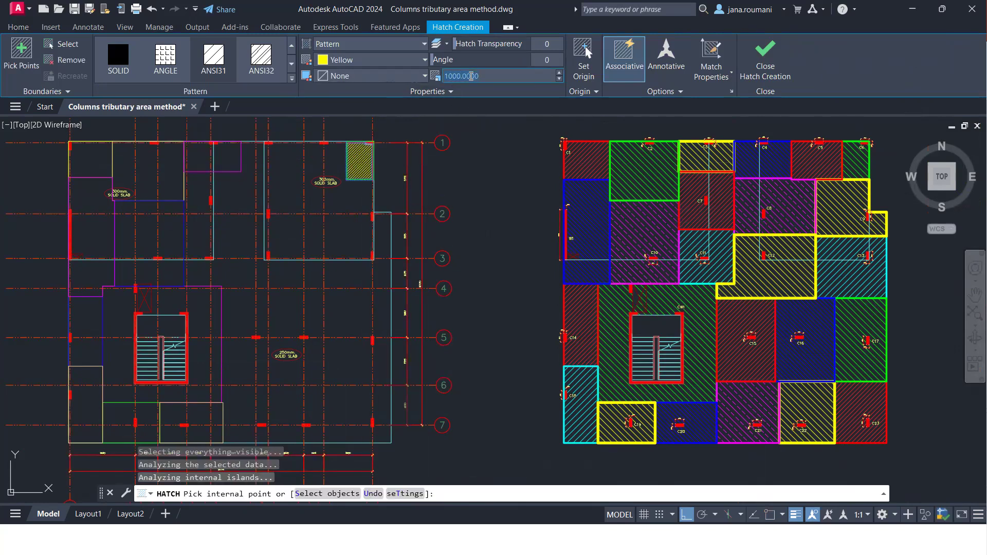
pyautogui.write('500')
pyautogui.press('Return')
pyautogui.click(411, 60)
pyautogui.click(361, 182)
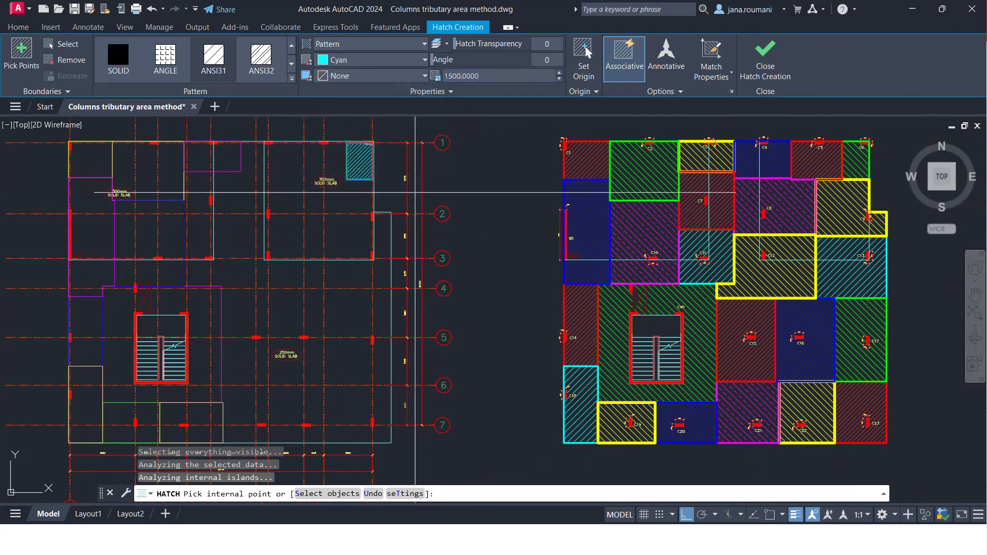
pyautogui.press('Escape')
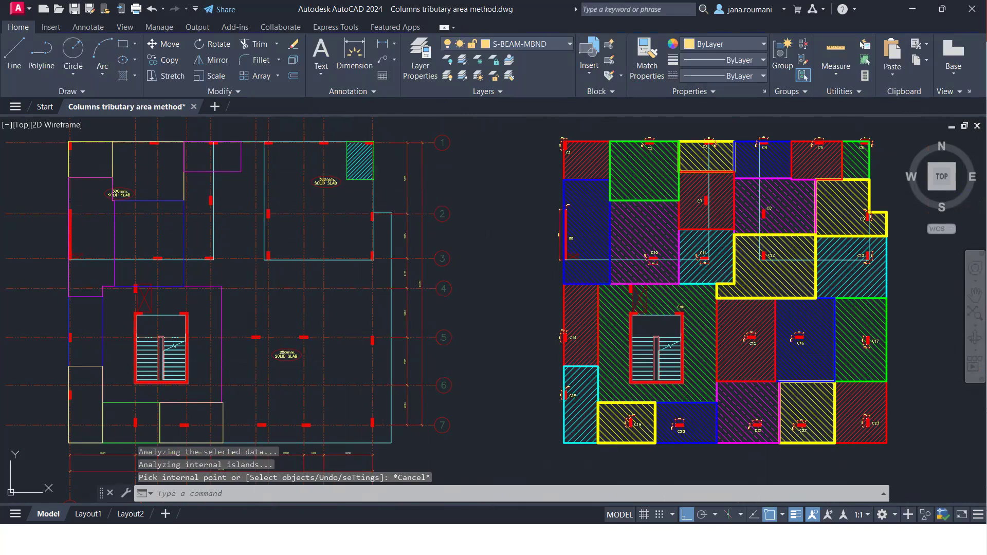
# Hatch the opposite grid 1 corner rectangle, outlined in yellow, and set its hatch colour to yellow
pyautogui.press('space')
pyautogui.click(93, 162)
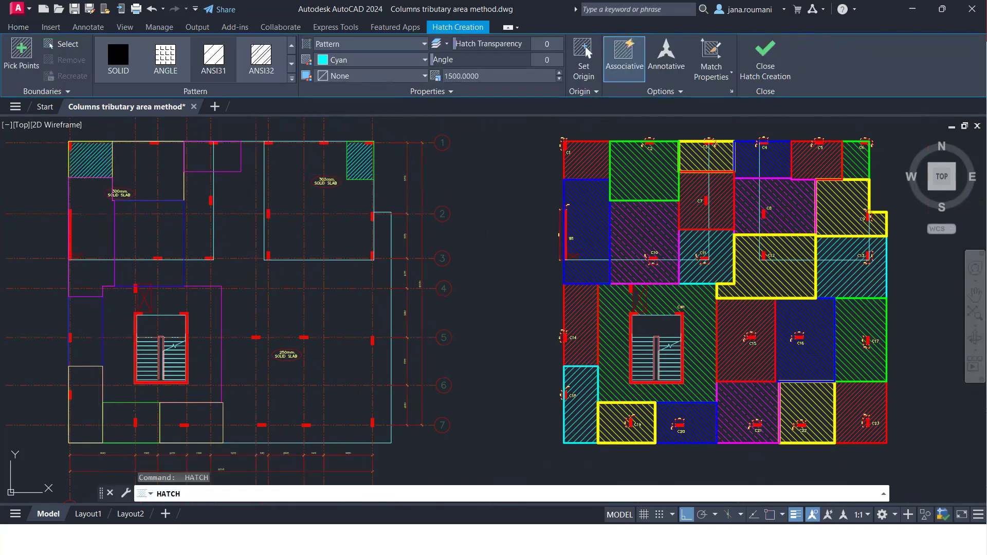
pyautogui.click(405, 62)
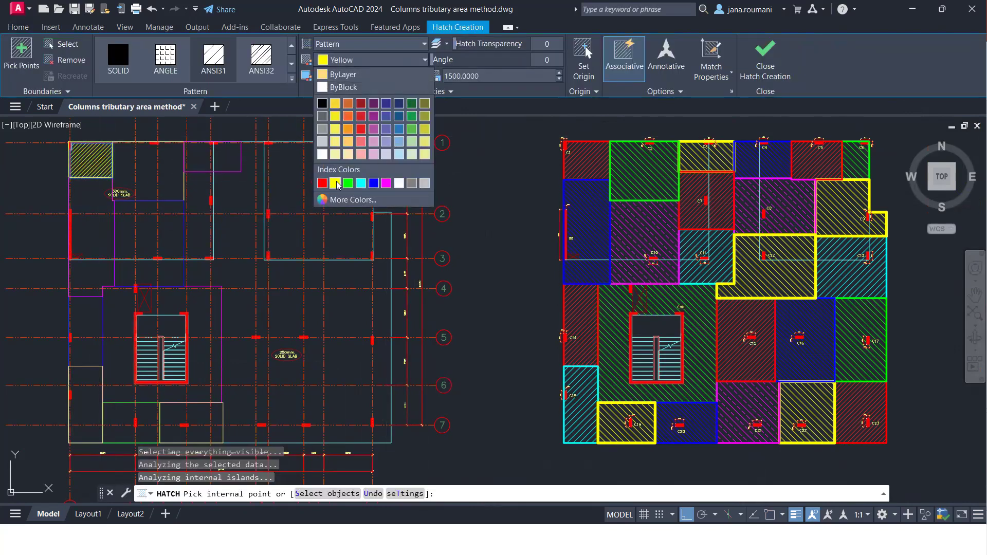
pyautogui.click(337, 183)
pyautogui.press('Escape')
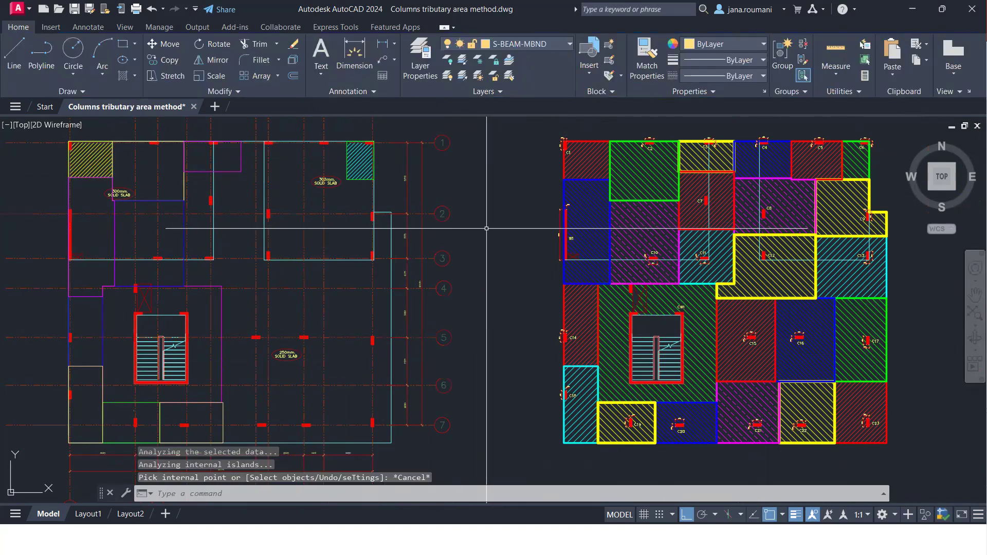
# Try a 0.50 mm lineweight on the green corner rectangle's outline, and set it to 0.30 mm
pyautogui.click(360, 175)
pyautogui.click(722, 60)
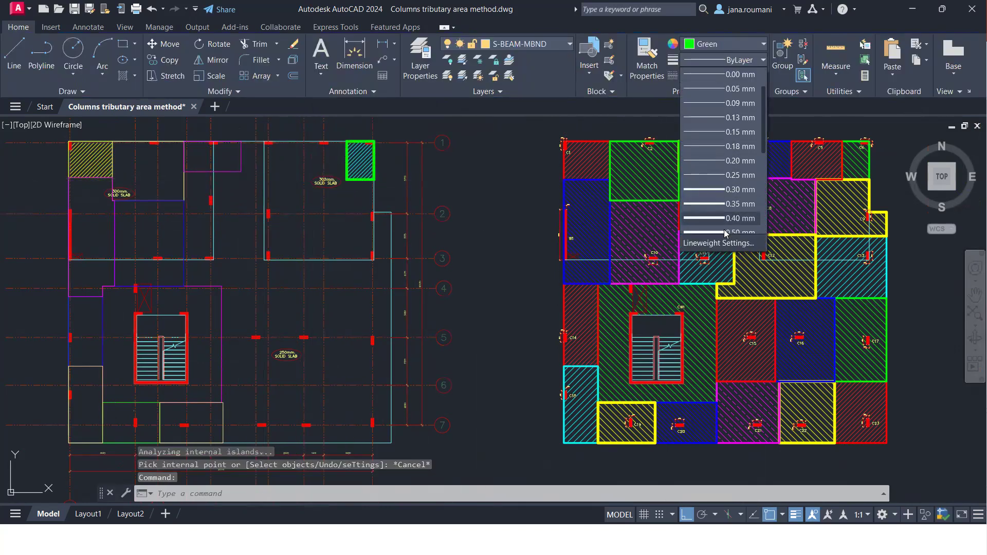
pyautogui.click(725, 226)
pyautogui.click(730, 60)
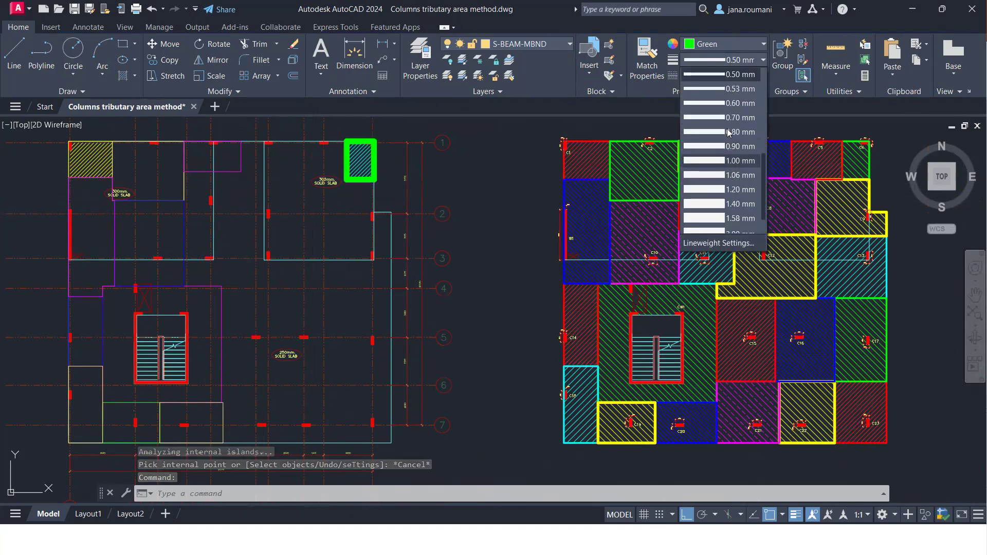
pyautogui.click(730, 103)
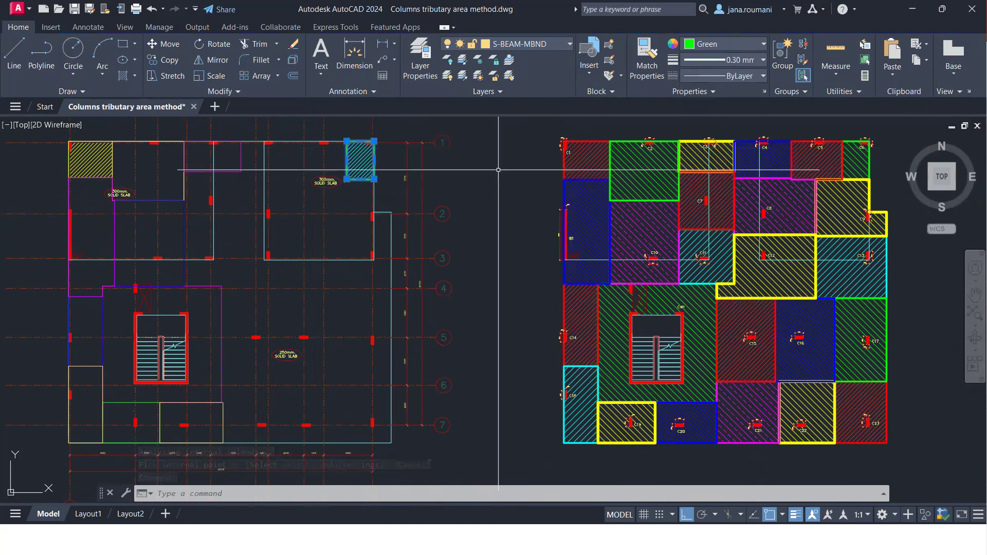
pyautogui.press('Escape')
# Change the hatch colour inside the green corner rectangle from cyan to green
pyautogui.click(360, 162)
pyautogui.click(364, 76)
pyautogui.click(348, 183)
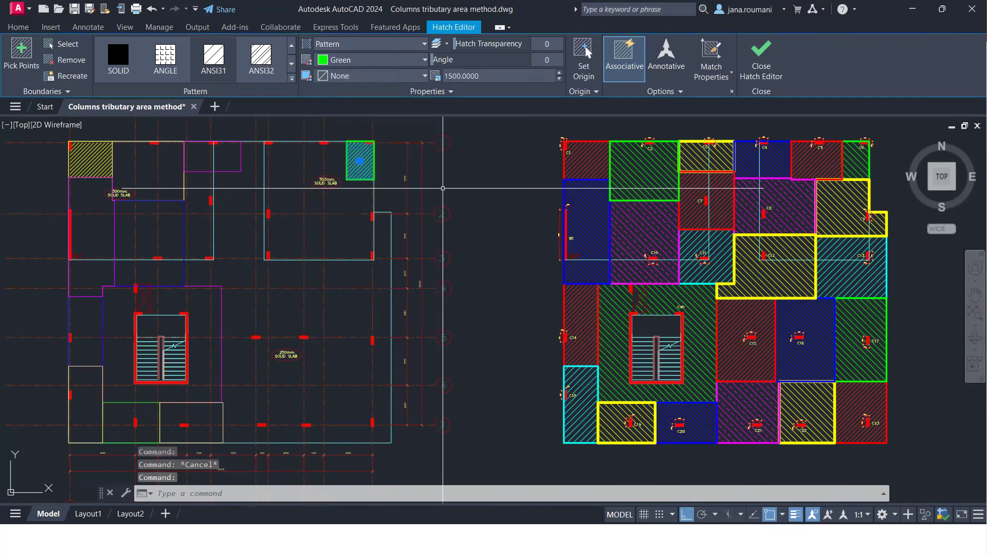
pyautogui.press('Escape')
# Set the lineweight of the yellow corner rectangle's outline to 0.30 mm
pyautogui.click(101, 156)
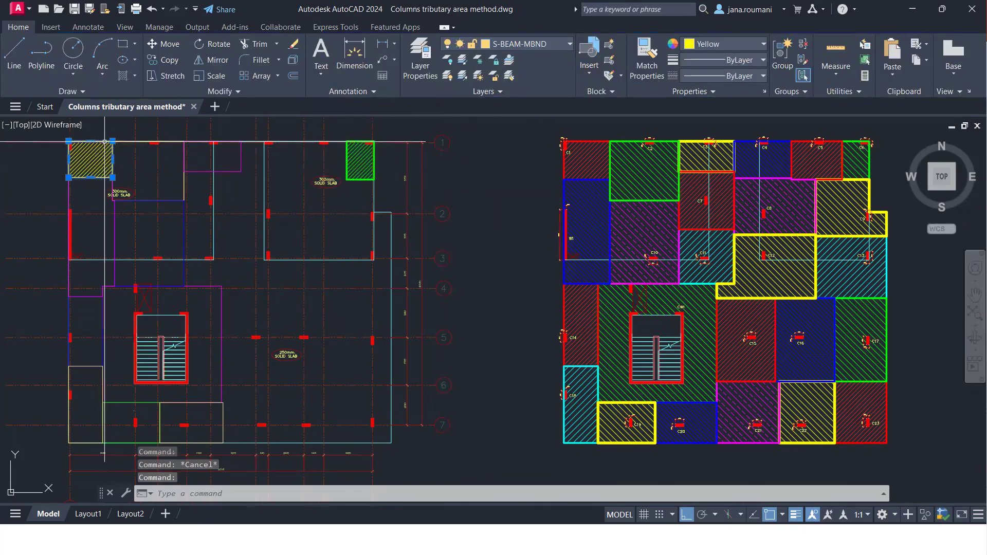
pyautogui.click(737, 46)
pyautogui.click(737, 45)
pyautogui.click(737, 61)
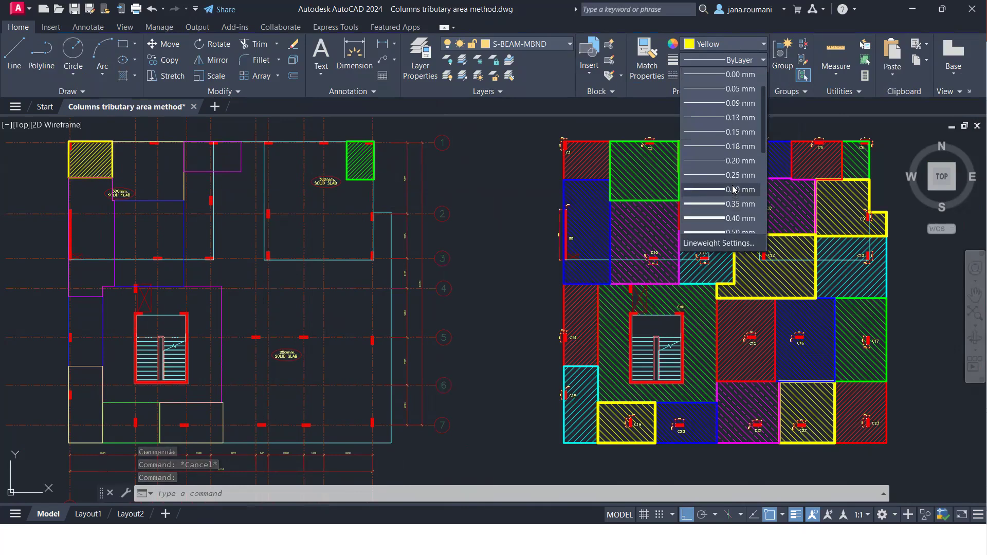
pyautogui.press('Escape')
pyautogui.press('Escape')
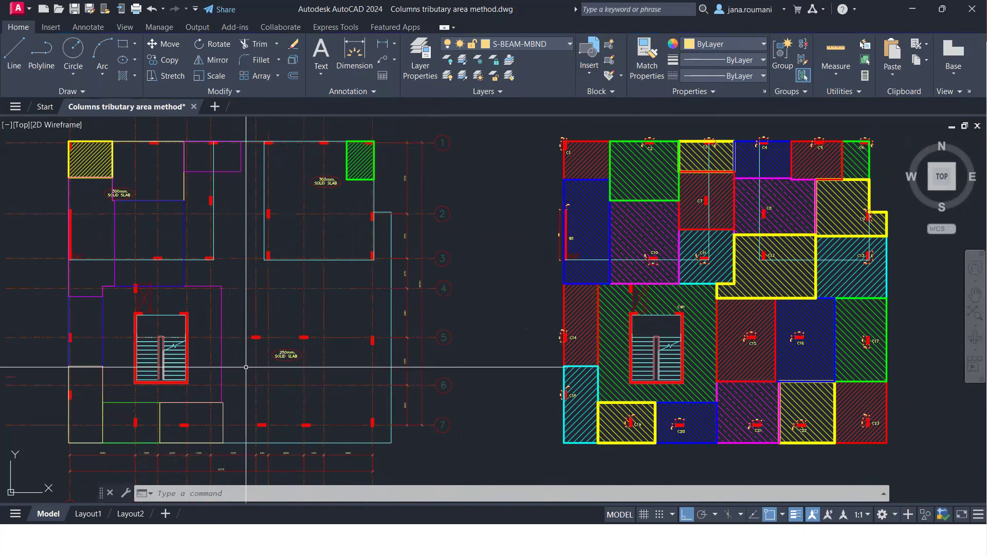
# Compare the grid 5 edge column and stair core outlines on the working plan with the outlines and stair core hatch on the finished plan
pyautogui.click(103, 329)
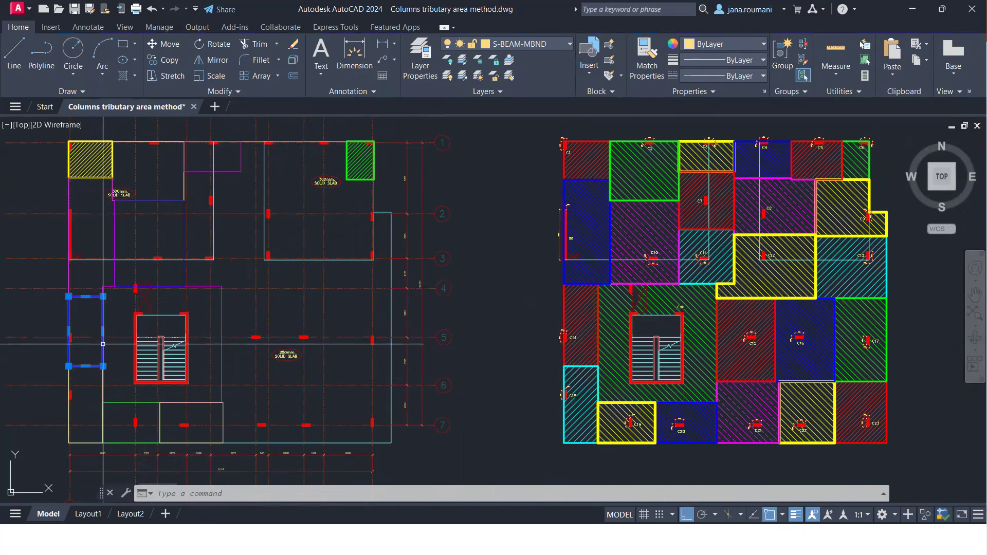
pyautogui.press('Escape')
pyautogui.click(215, 286)
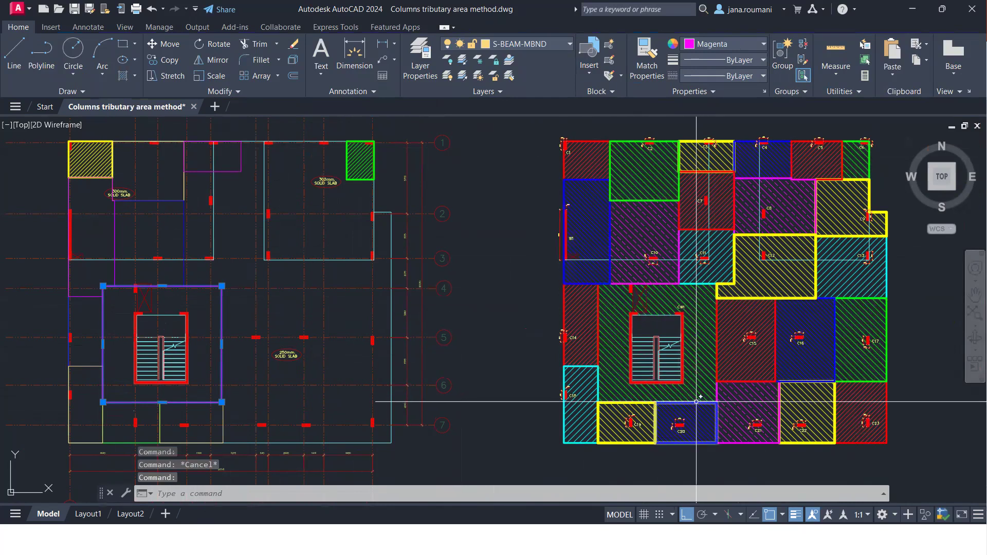
pyautogui.doubleClick(647, 397)
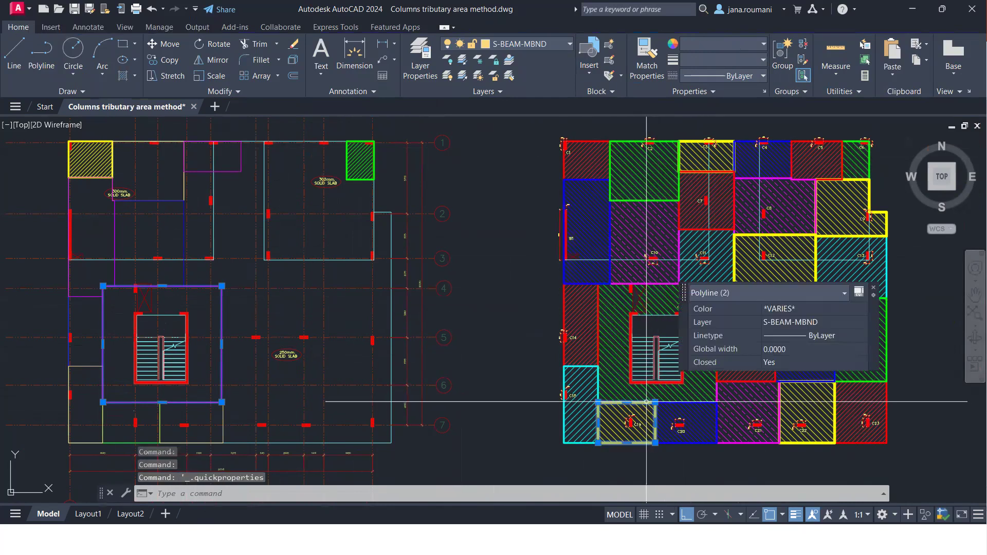
pyautogui.press('Escape')
pyautogui.press('Escape')
pyautogui.click(615, 286)
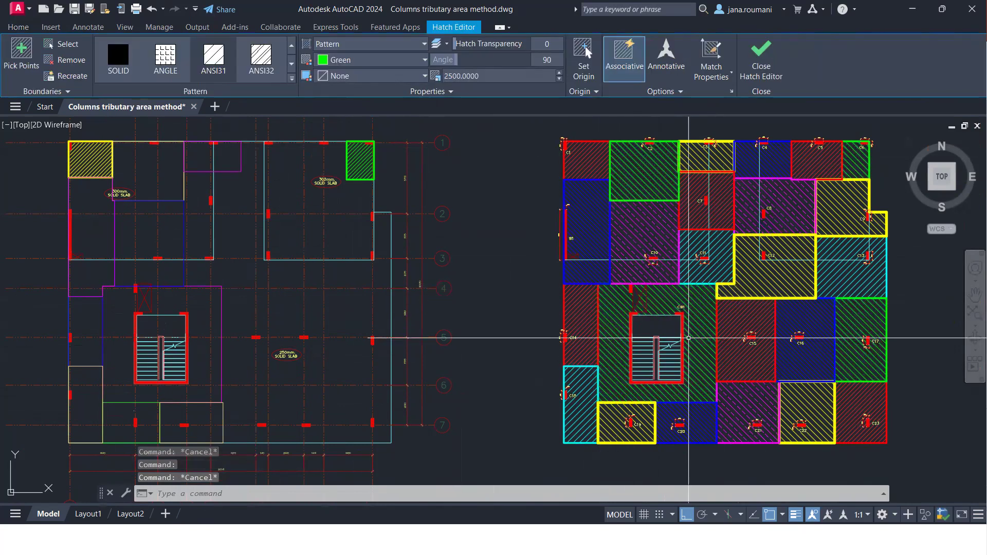
pyautogui.press('Escape')
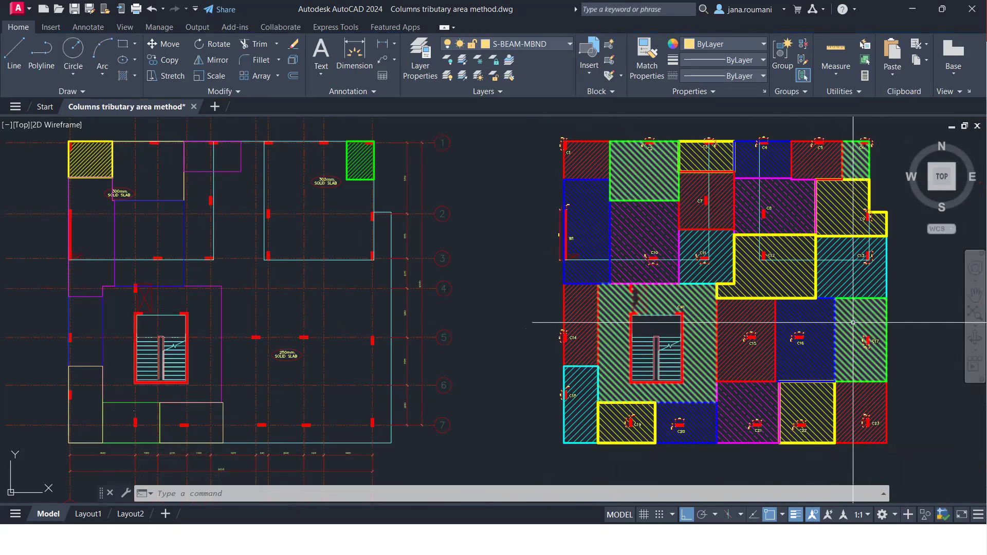
# Examine the column labels on the finished hatched plan, picking out C1, C2 and C3 along grid 1
pyautogui.moveTo(591, 333); pyautogui.dragTo(496, 336, button='middle')
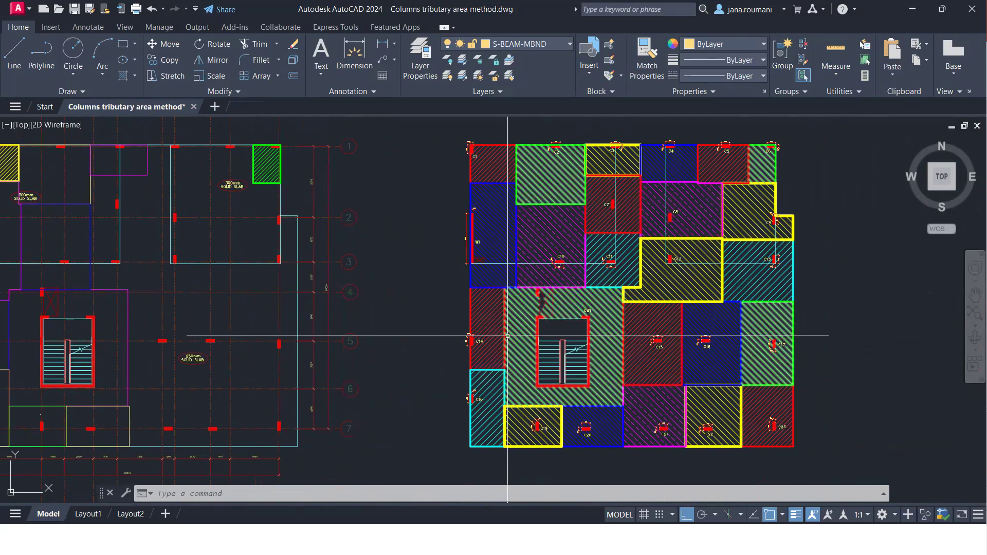
pyautogui.scroll(2, 555, 149)
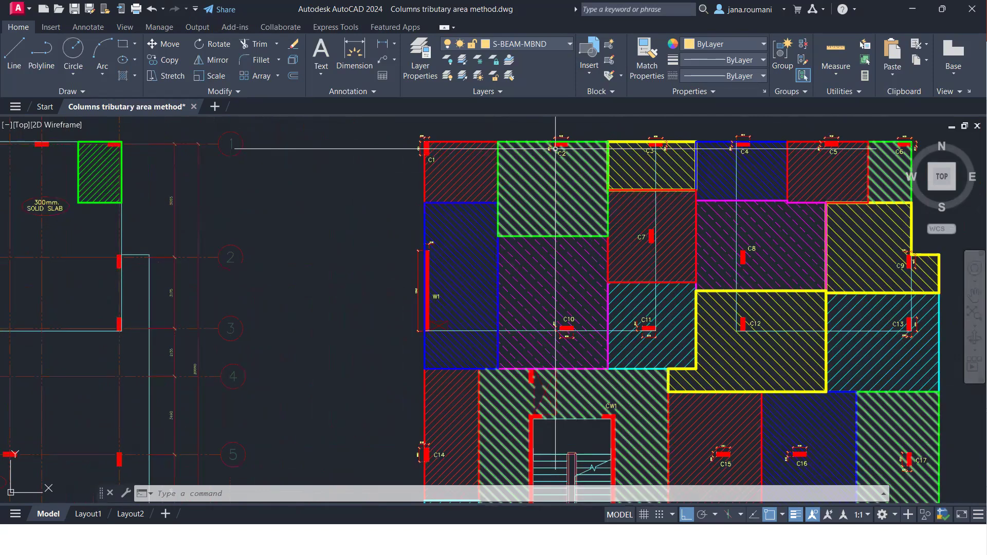
pyautogui.scroll(2, 556, 149)
pyautogui.moveTo(556, 148); pyautogui.dragTo(412, 196, button='middle')
pyautogui.click(216, 212)
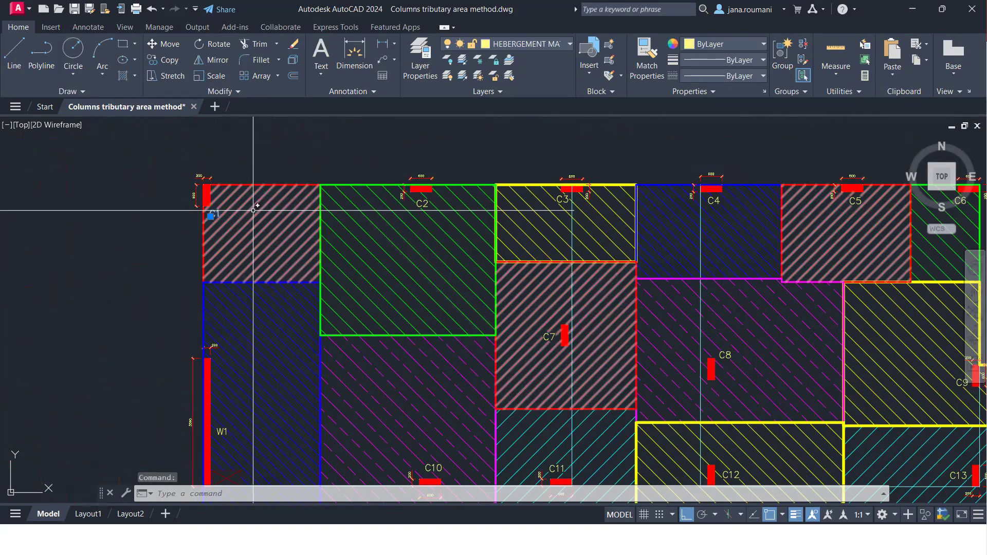
pyautogui.scroll(2, 372, 211)
pyautogui.click(452, 202)
pyautogui.click(675, 192)
pyautogui.scroll(-2, 492, 165)
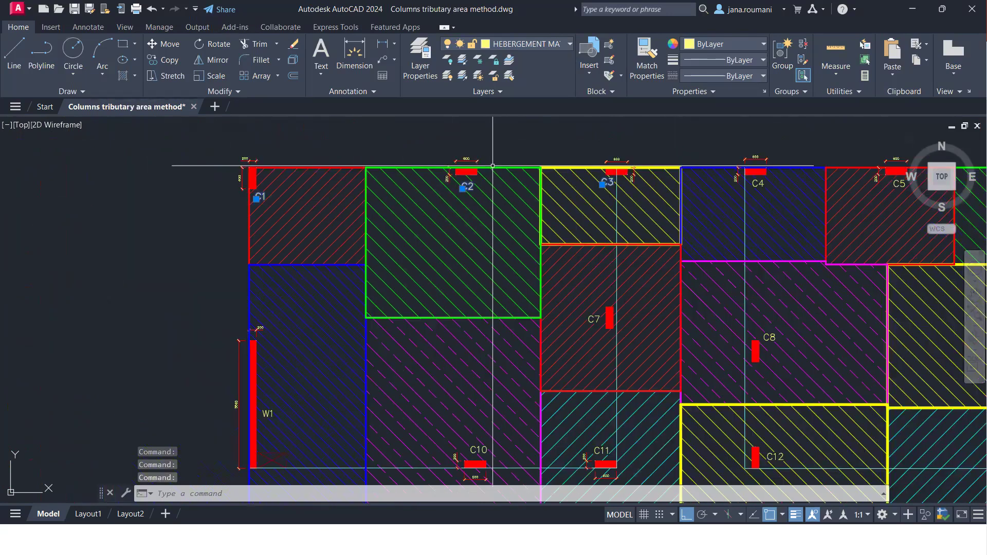
pyautogui.scroll(-2, 492, 166)
pyautogui.moveTo(622, 269); pyautogui.dragTo(596, 168, button='middle')
pyautogui.press('Escape')
# Examine the W1 wall label and the CW1 stair core label on the finished hatched plan
pyautogui.scroll(4, 359, 203)
pyautogui.click(303, 194)
pyautogui.press('Escape')
pyautogui.scroll(-4, 336, 199)
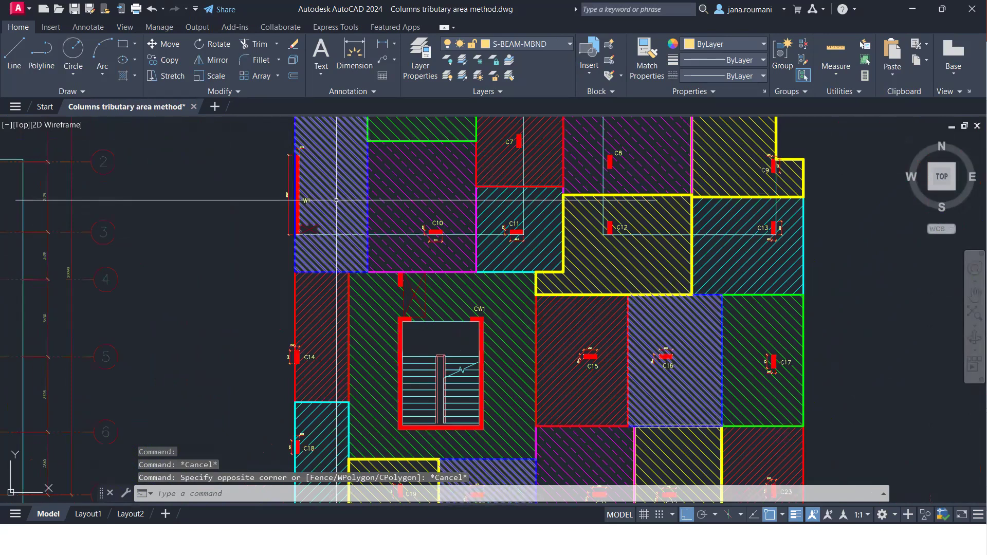
pyautogui.scroll(4, 474, 309)
pyautogui.moveTo(474, 309); pyautogui.dragTo(492, 249, button='middle')
pyautogui.press('Escape')
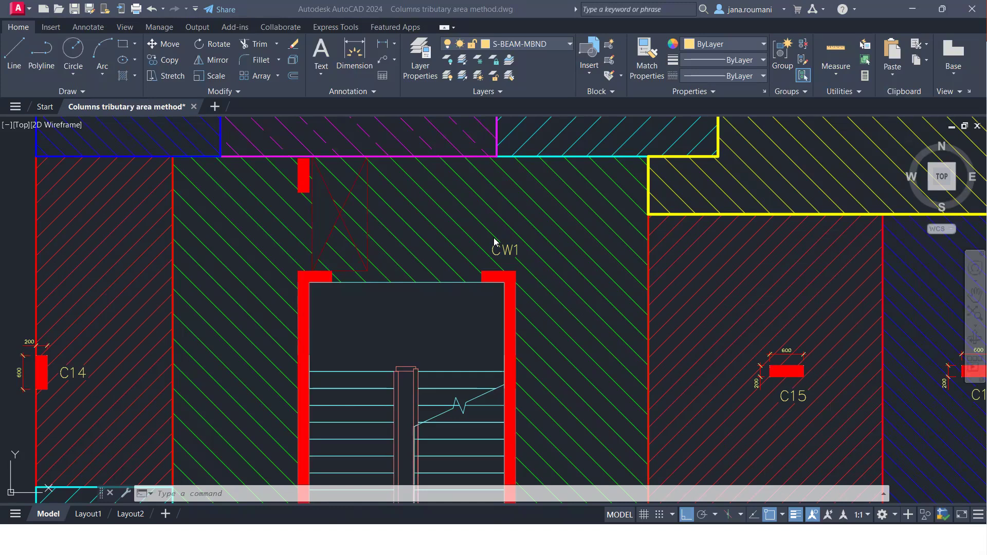
# Reshape the boundary of the green CW1 hatch so the crossed opening beside the stair core is left unhatched
pyautogui.scroll(-2, 418, 197)
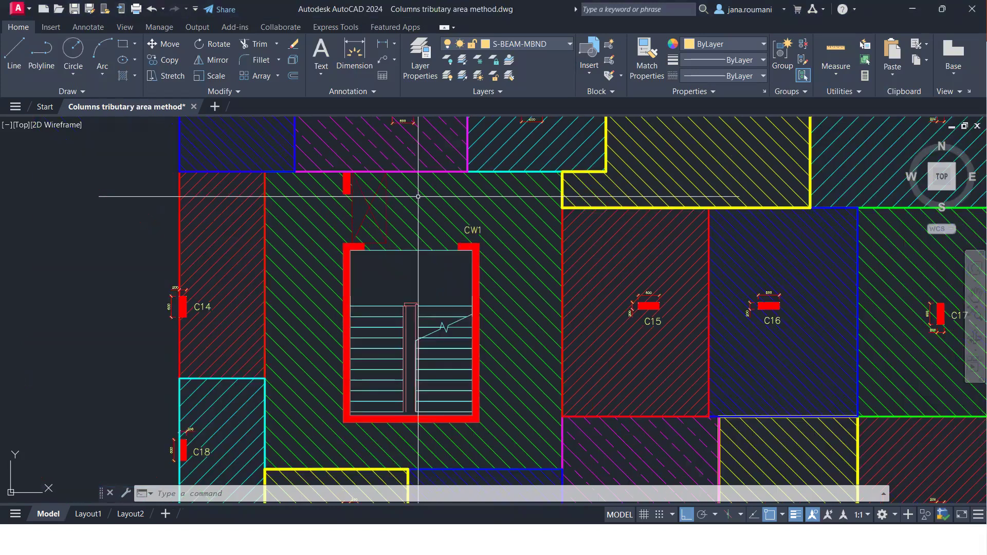
pyautogui.scroll(-2, 418, 196)
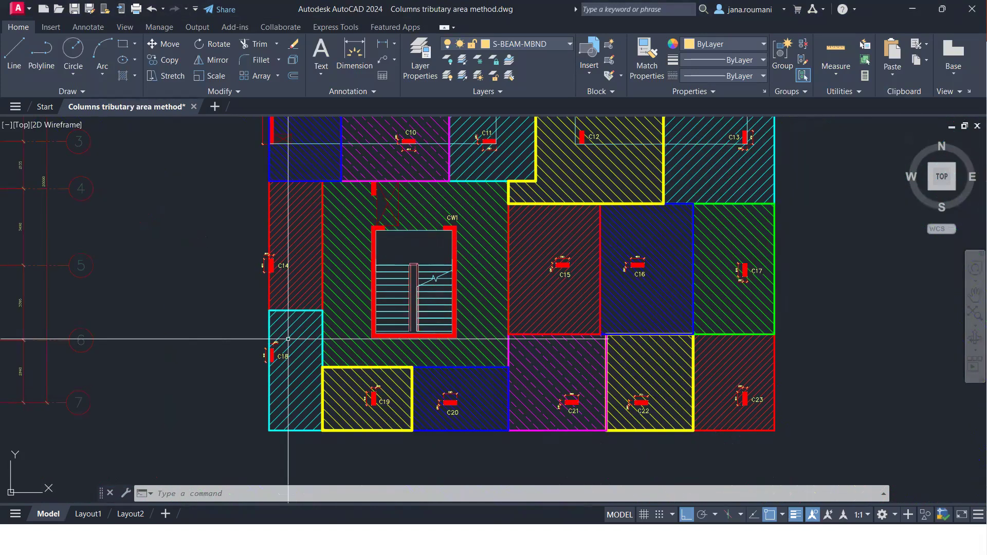
pyautogui.scroll(2, 373, 284)
pyautogui.moveTo(373, 161); pyautogui.dragTo(345, 273, button='middle')
pyautogui.scroll(2, 388, 238)
pyautogui.click(346, 243)
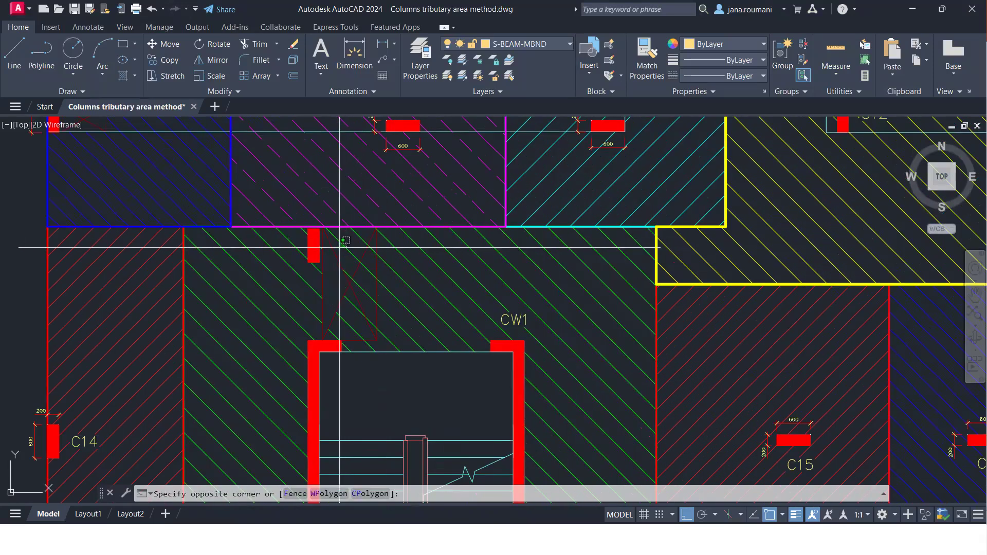
pyautogui.click(350, 284)
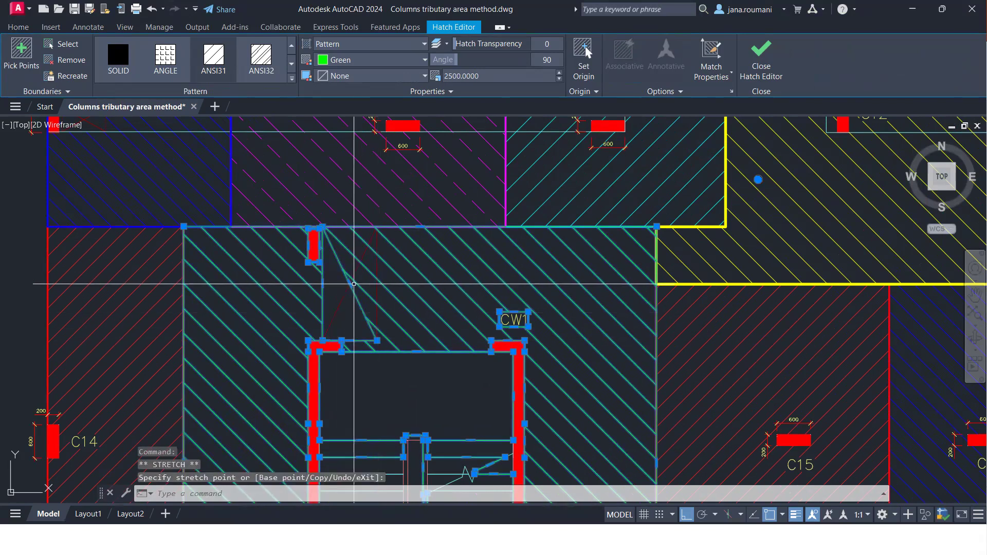
pyautogui.click(322, 226)
pyautogui.click(376, 226)
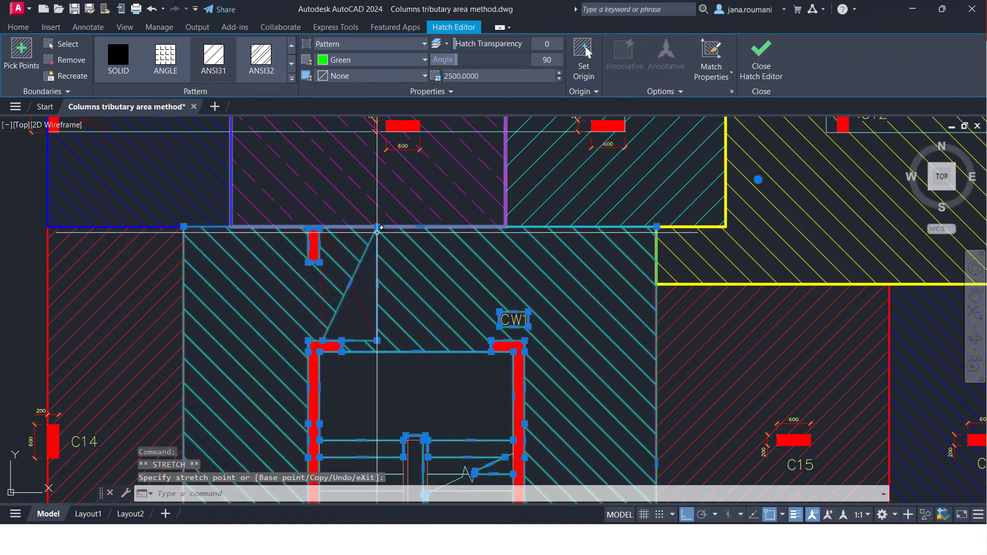
pyautogui.moveTo(350, 283)
pyautogui.click(385, 316)
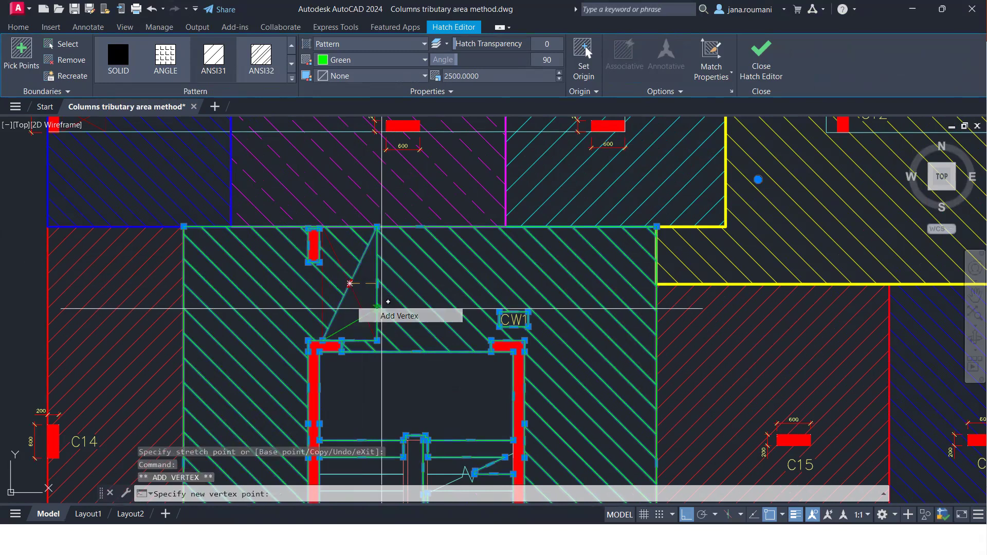
pyautogui.press('Escape')
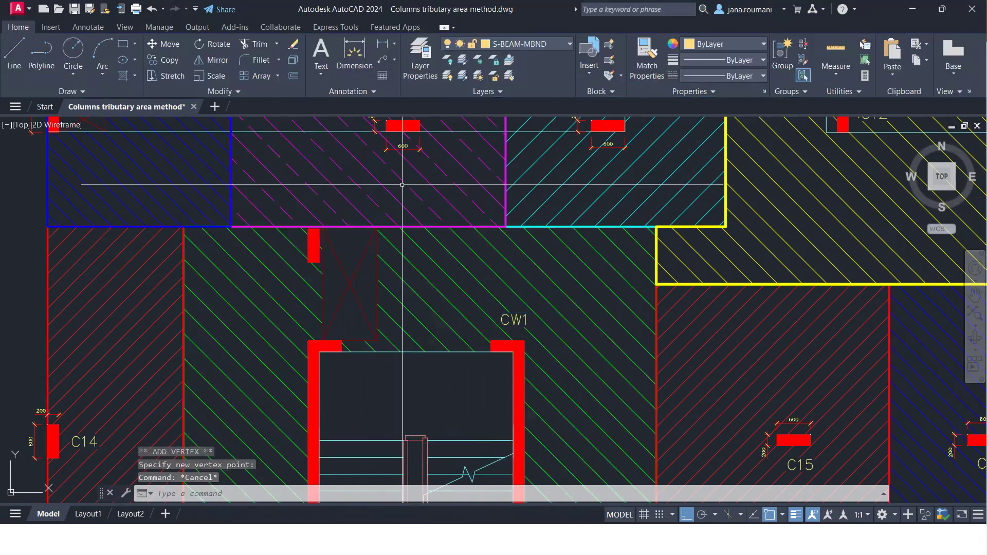
# Review the coloured, hatched and labelled tributary areas of the columns, wall W1 and core CW1 across the finished plan
pyautogui.scroll(-3, 369, 174)
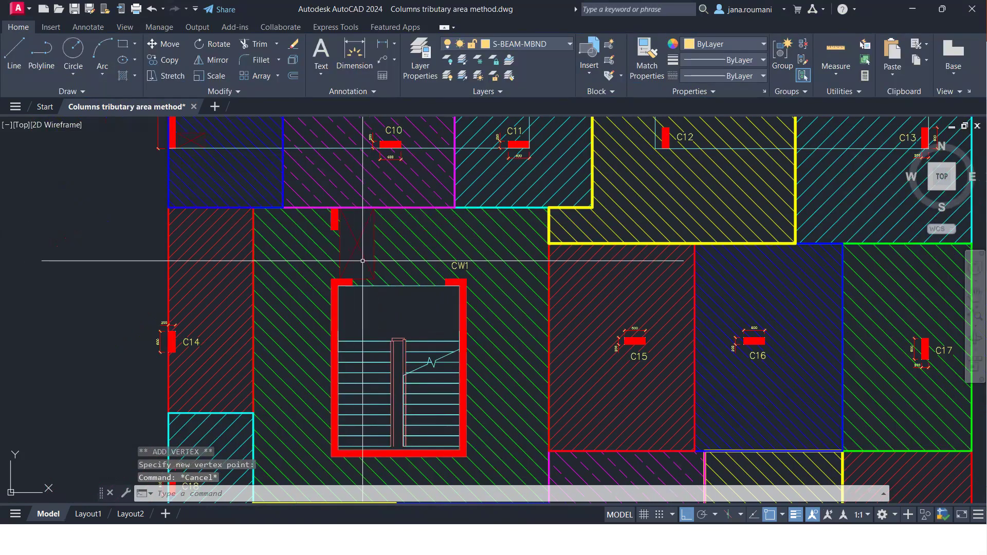
pyautogui.scroll(-2, 368, 254)
pyautogui.moveTo(368, 254); pyautogui.dragTo(362, 275, button='middle')
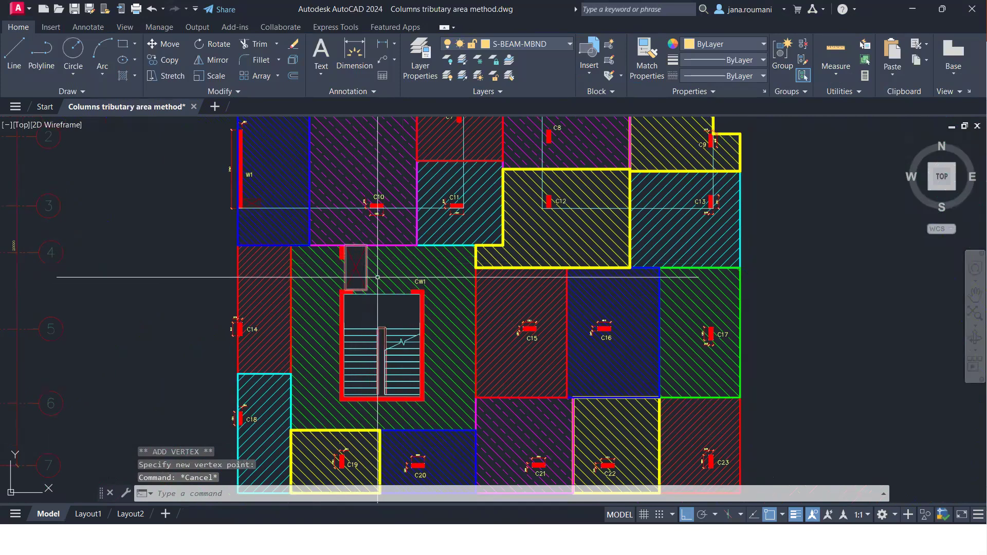
pyautogui.moveTo(443, 285); pyautogui.dragTo(441, 279, button='middle')
pyautogui.scroll(-2, 440, 279)
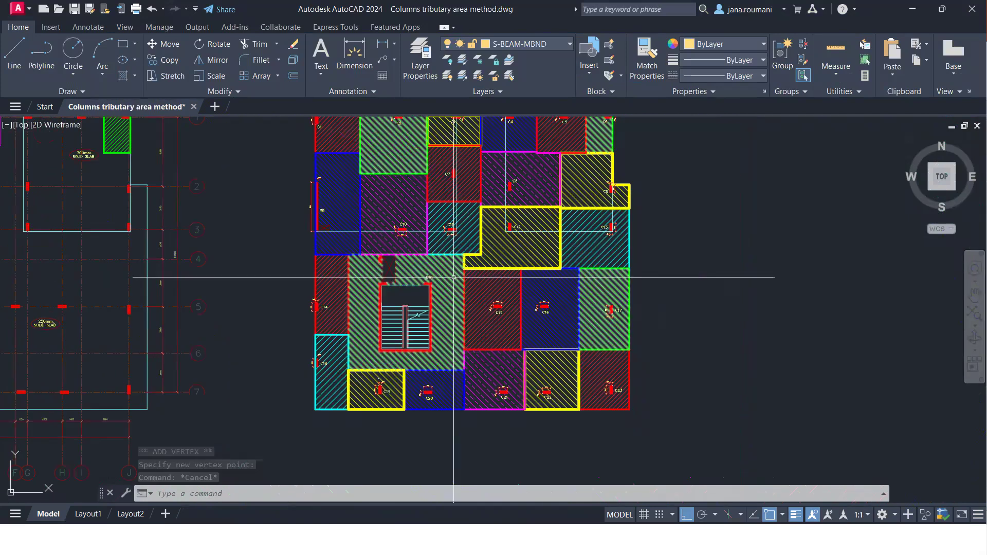
pyautogui.scroll(2, 318, 138)
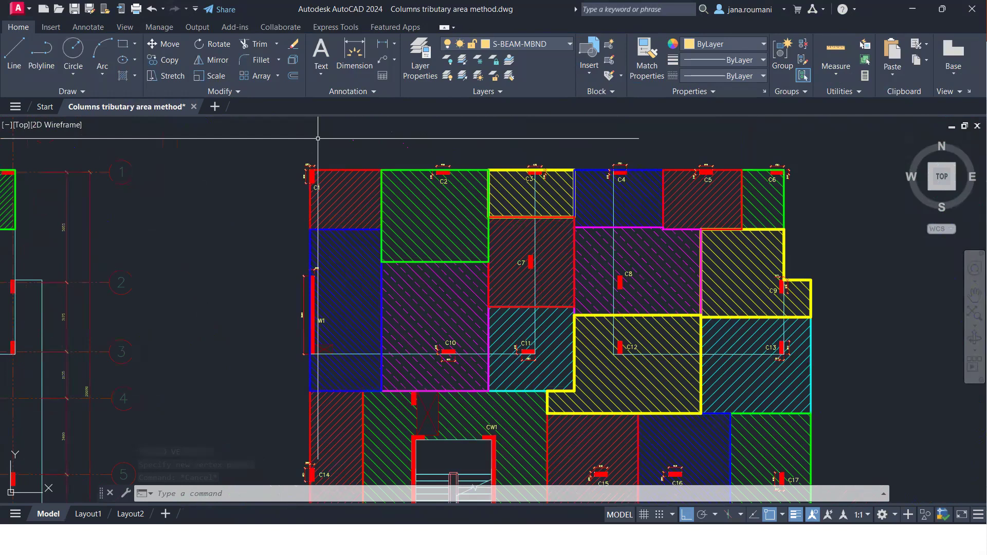
pyautogui.scroll(4, 318, 139)
pyautogui.scroll(-3, 341, 264)
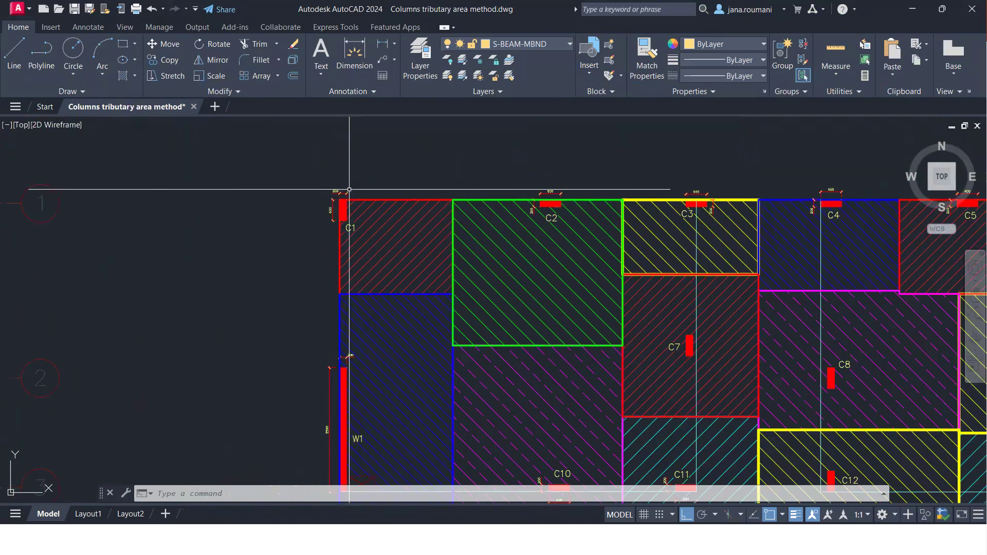
pyautogui.scroll(-2, 349, 190)
# Switch to the Columns Tributary Area - ACI workbook in Excel and view the diagram on the General Parameters sheet
pyautogui.press('super')
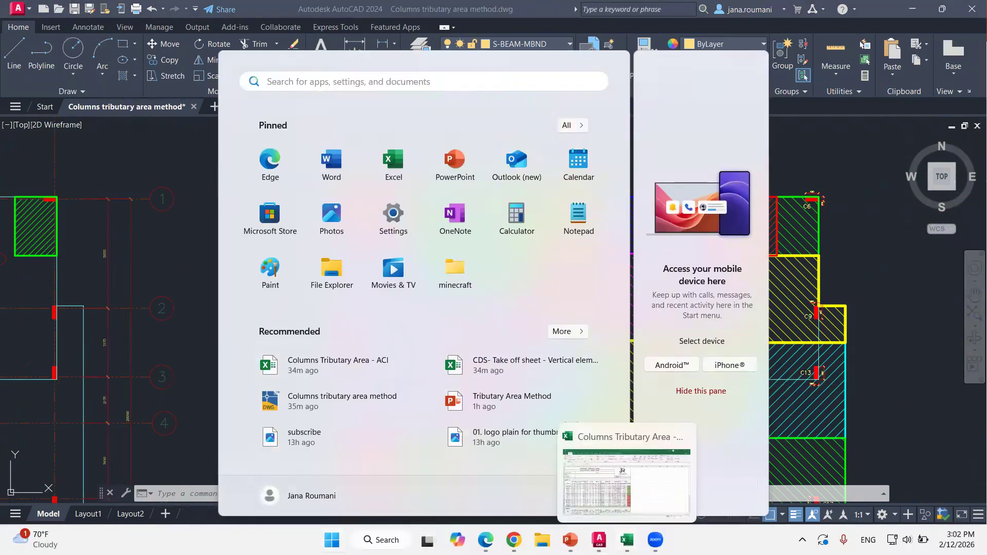
pyautogui.click(626, 539)
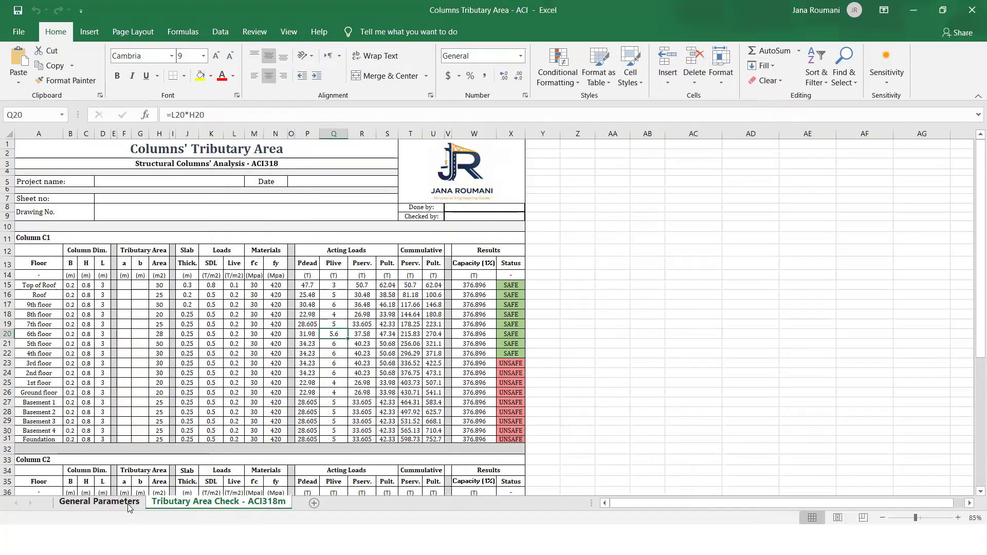
pyautogui.click(128, 504)
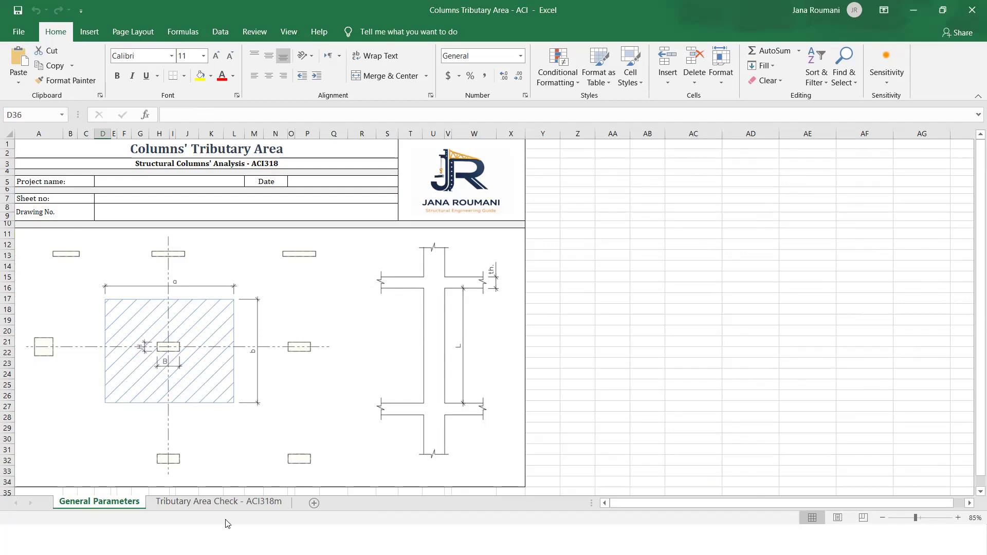
# On the Tributary Area Check - ACI318m sheet, go through Column C1's dimension, tributary area, slab thickness, loads, materials and acting loads headings
pyautogui.click(232, 501)
pyautogui.click(83, 252)
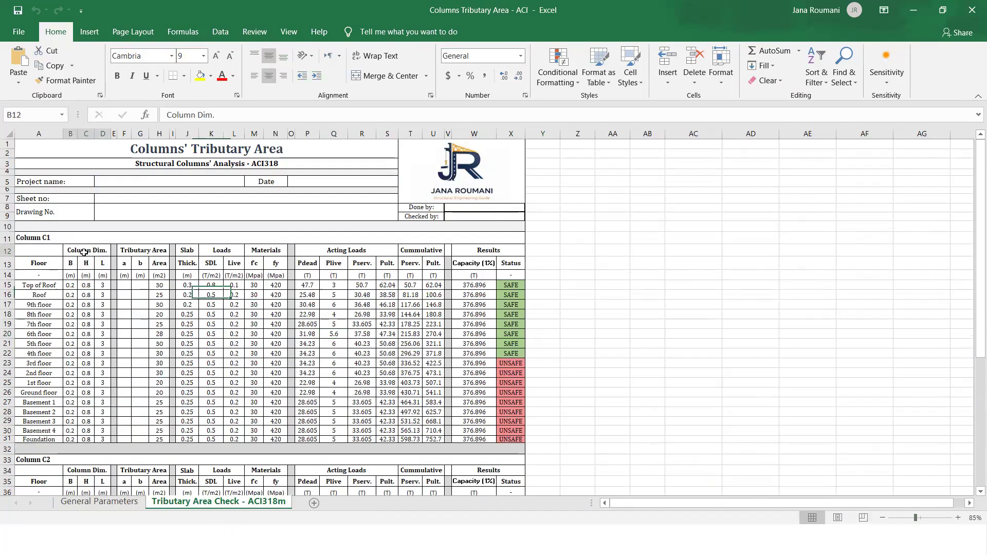
pyautogui.click(160, 250)
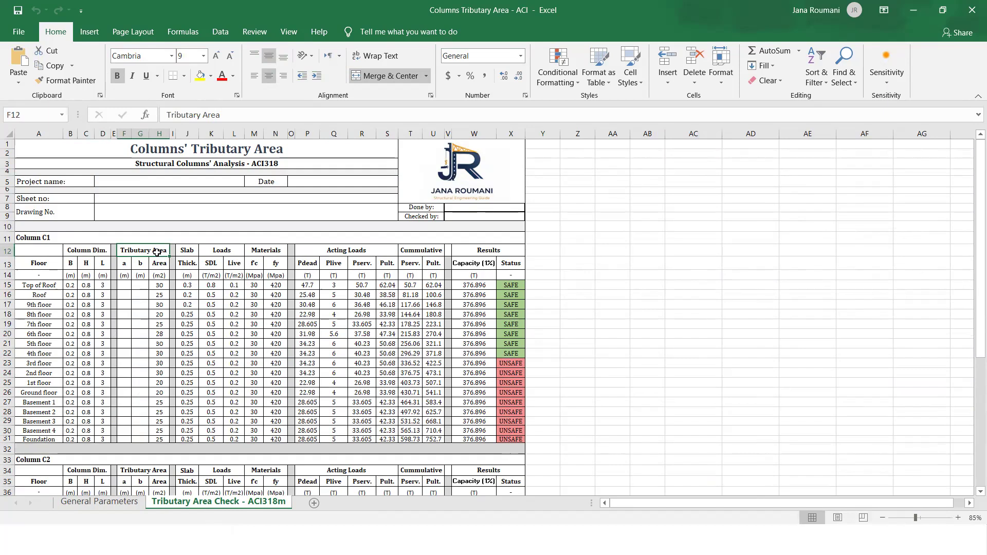
pyautogui.click(190, 251)
pyautogui.click(188, 264)
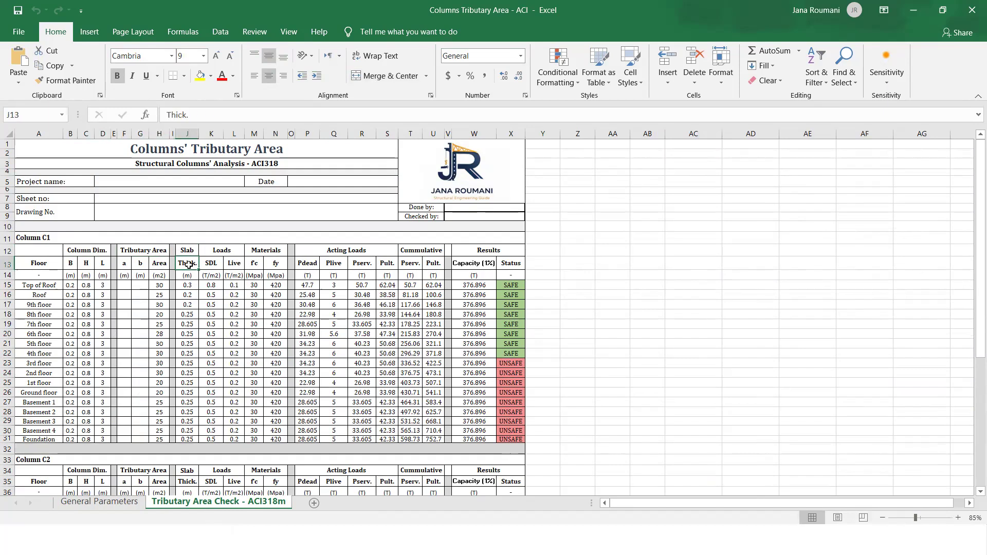
pyautogui.click(216, 253)
pyautogui.click(265, 252)
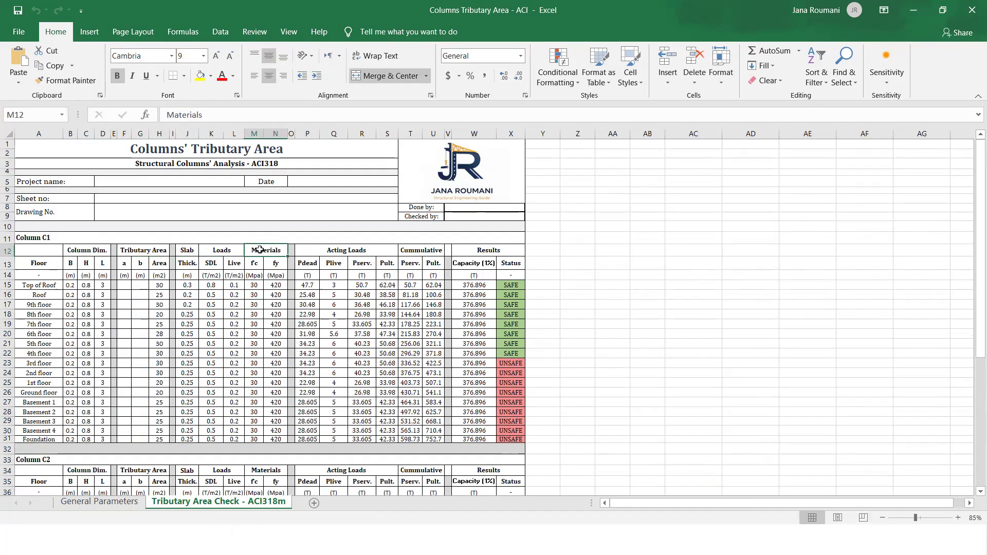
pyautogui.click(322, 253)
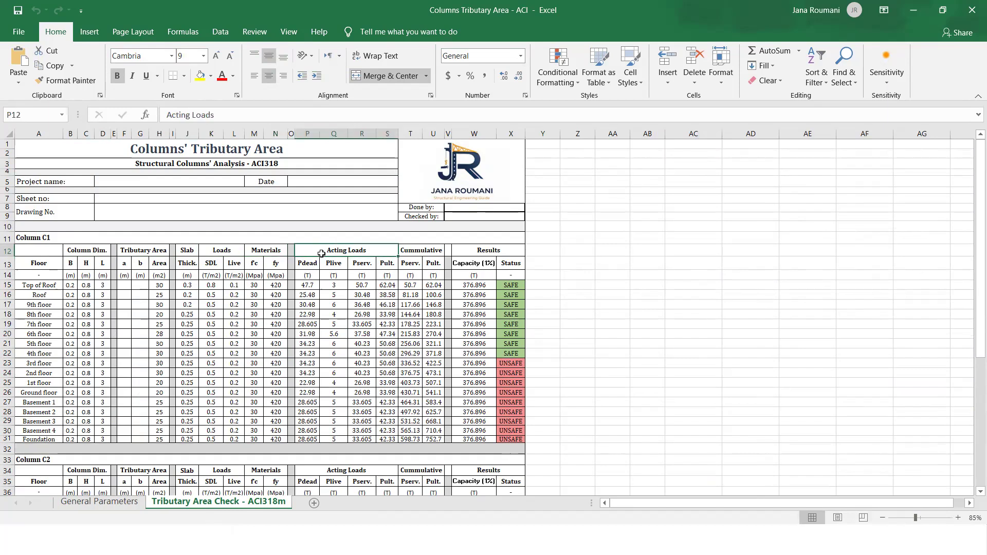
# Examine Column C1's dead and live load values, then its service, ultimate, cumulative, capacity and status headings
pyautogui.moveTo(304, 259); pyautogui.dragTo(331, 438)
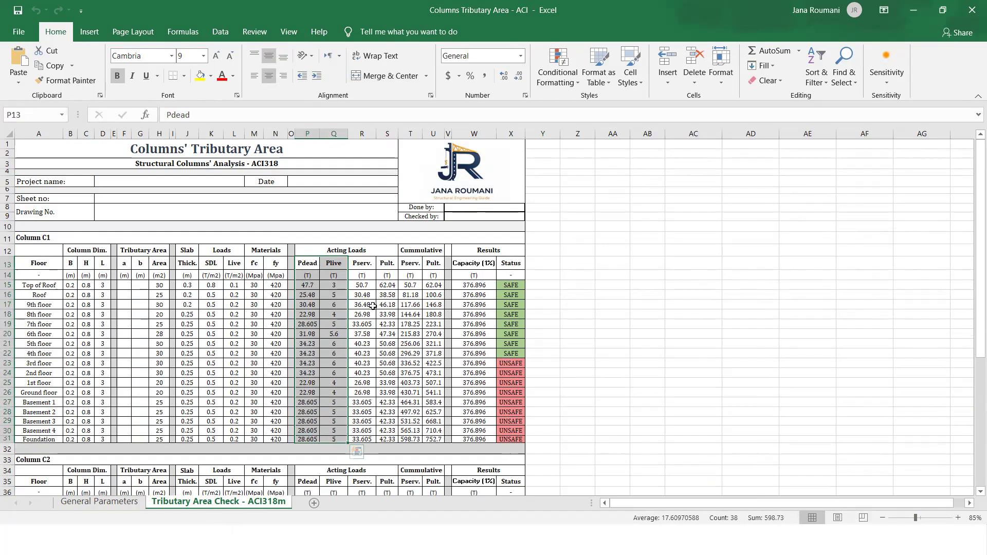
pyautogui.moveTo(372, 268); pyautogui.dragTo(430, 276)
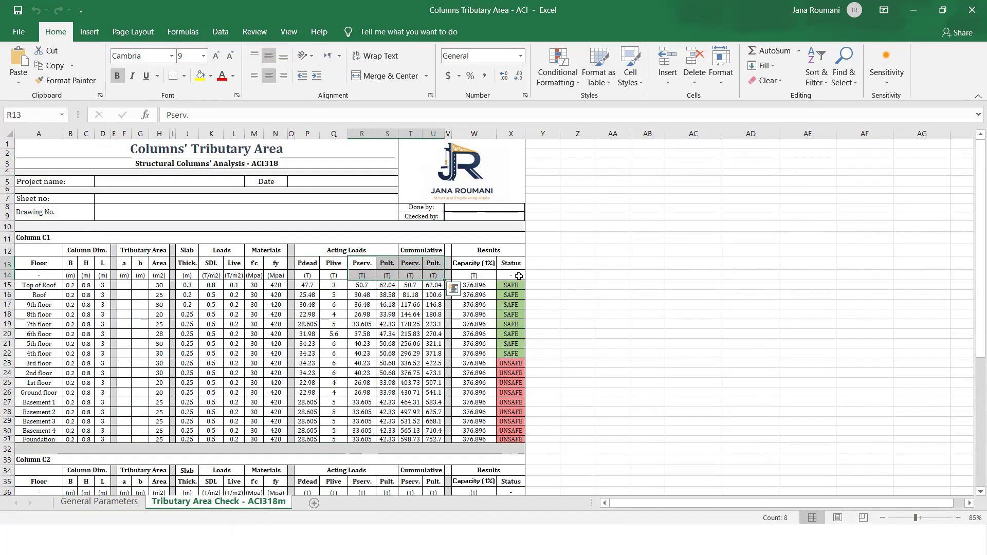
pyautogui.click(486, 265)
pyautogui.click(516, 266)
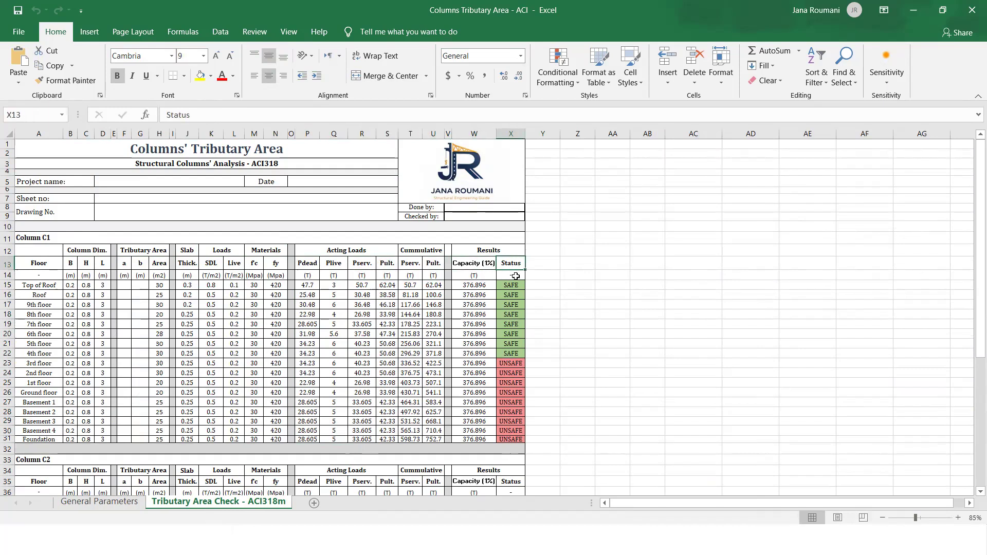
# Inspect the formulas behind Column C1's floor status, its Top of Roof capacity and its cumulative ultimate load
pyautogui.click(510, 394)
pyautogui.click(514, 383)
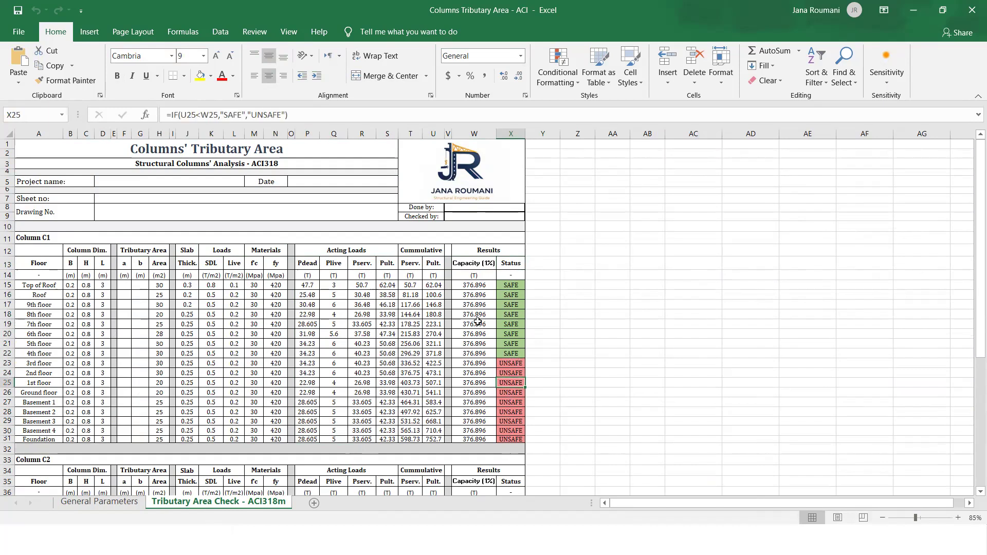
pyautogui.click(479, 286)
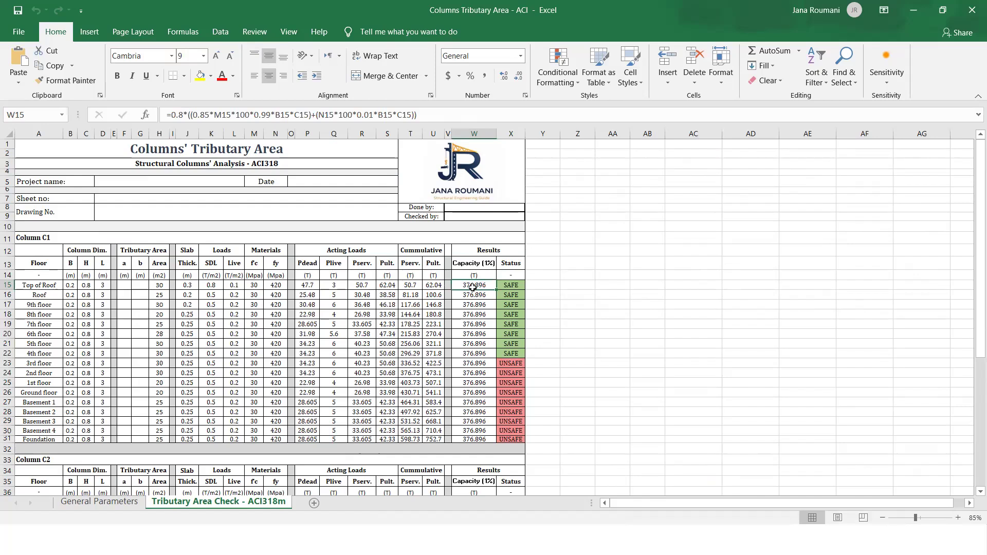
pyautogui.click(434, 286)
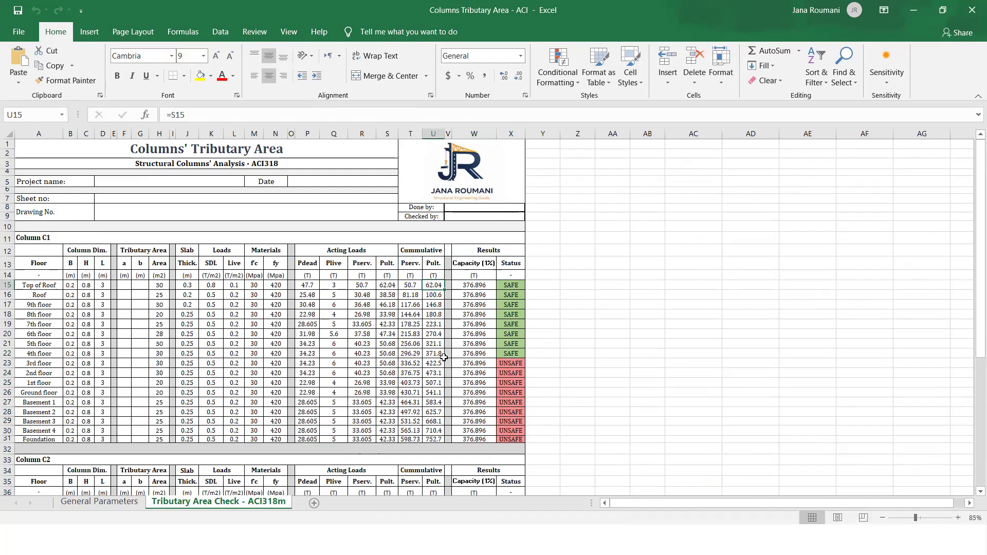
# Match the column dimension headings B, H and L in the Column C1 table with the General Parameters diagram
pyautogui.moveTo(71, 265); pyautogui.dragTo(97, 266)
pyautogui.click(75, 264)
pyautogui.click(98, 267)
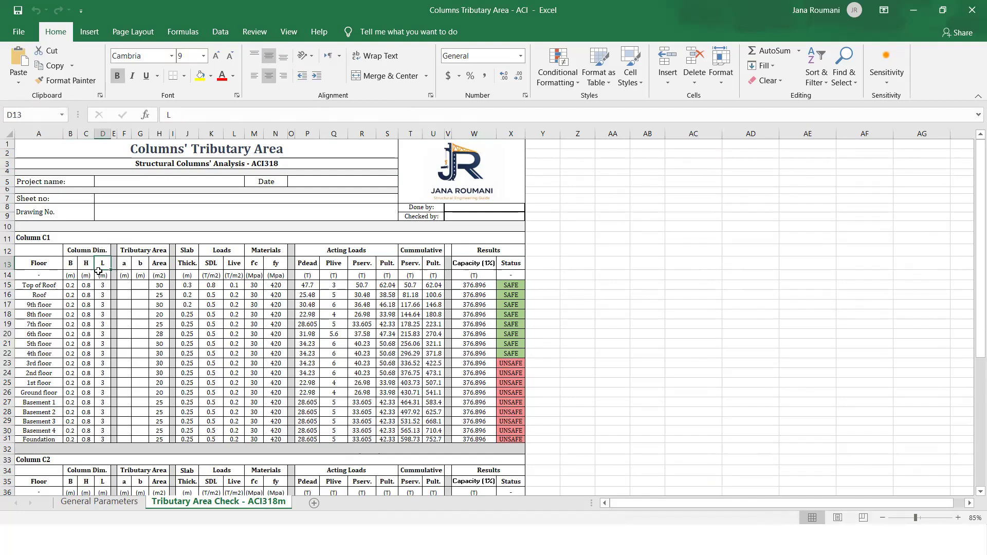
pyautogui.click(122, 502)
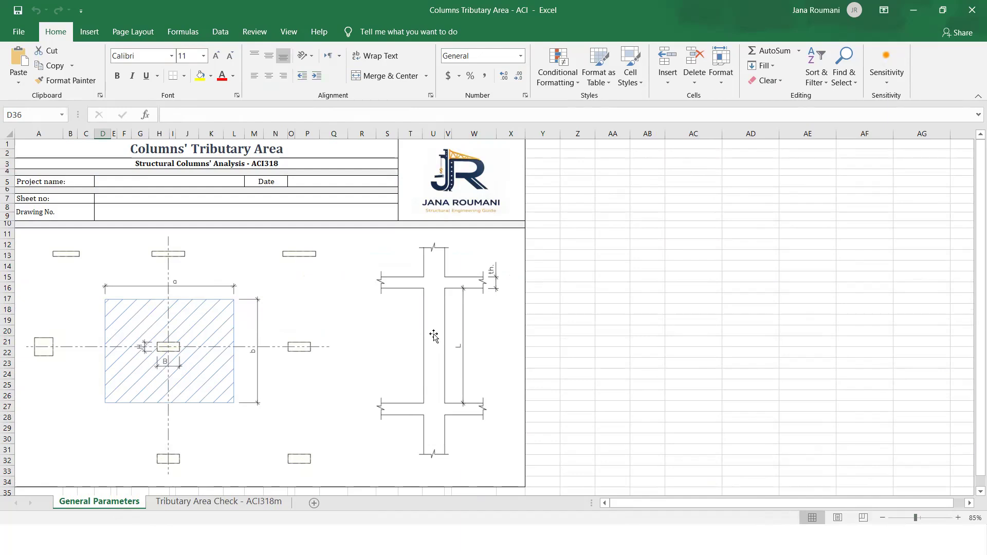
pyautogui.click(218, 501)
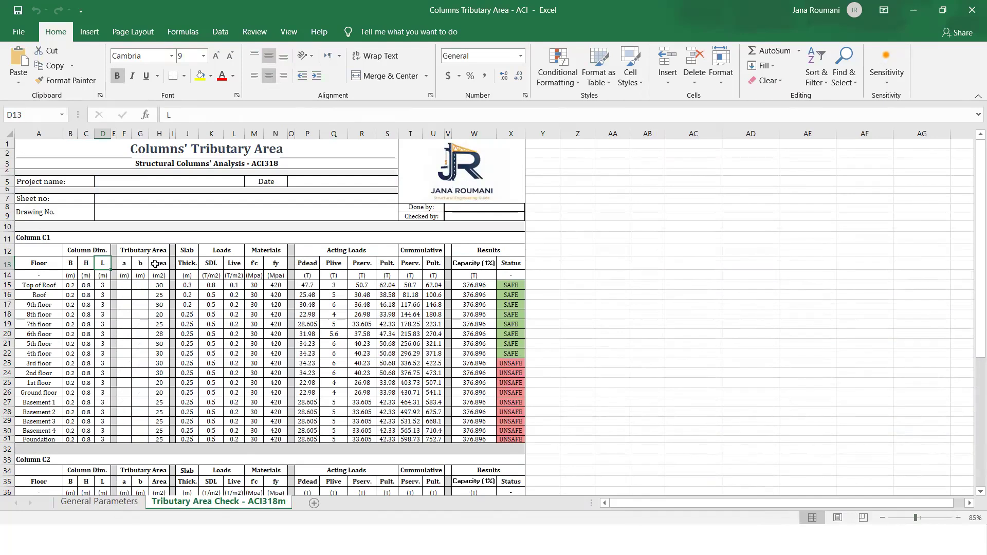
# Match the tributary area headings a and b in the Column C1 table with the hatched area on the General Parameters diagram
pyautogui.click(134, 264)
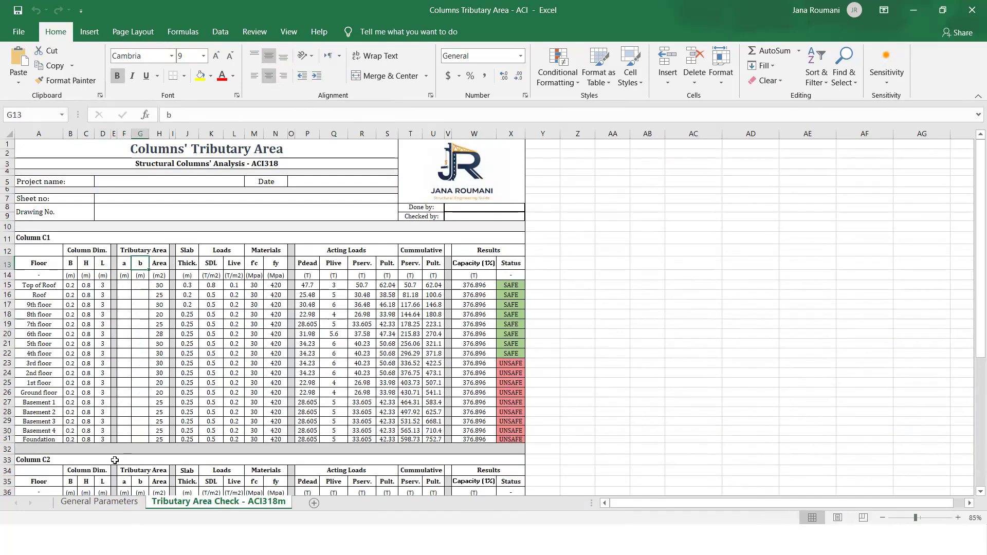
pyautogui.click(92, 502)
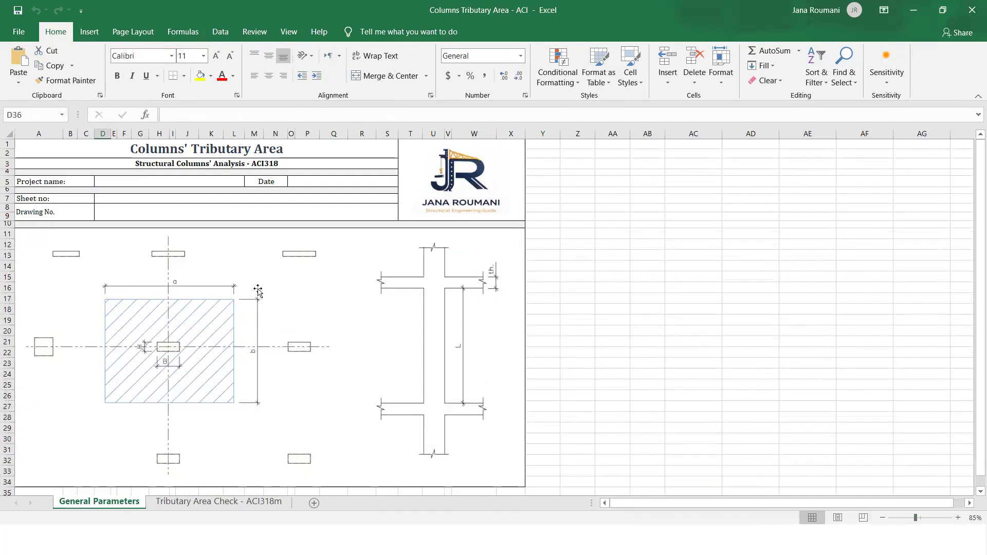
pyautogui.click(241, 503)
pyautogui.click(117, 503)
pyautogui.click(239, 503)
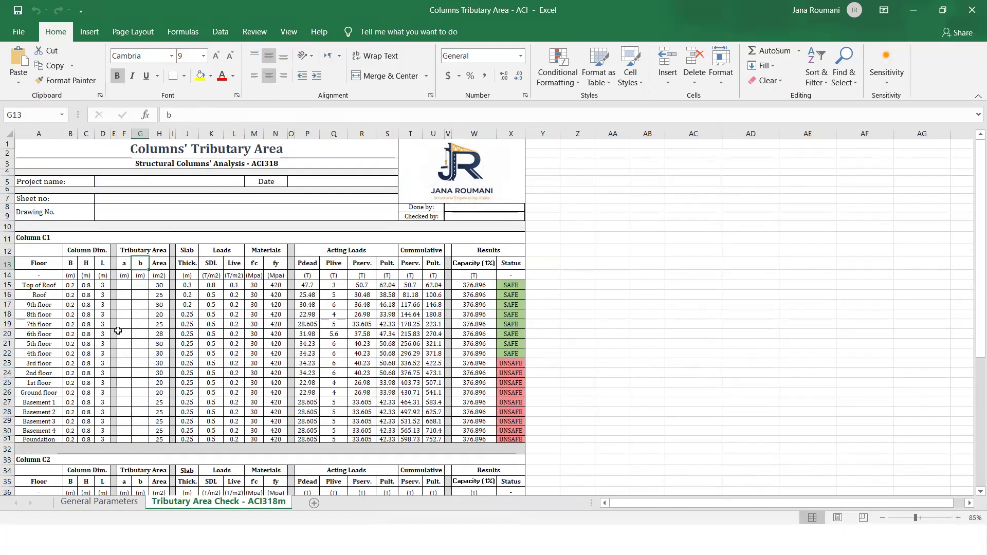
# Examine the Column C1 block: its title, B and H entries, full table, and floor list from Top of Roof to Foundation
pyautogui.click(31, 239)
pyautogui.moveTo(71, 285); pyautogui.dragTo(85, 306)
pyautogui.click(86, 343)
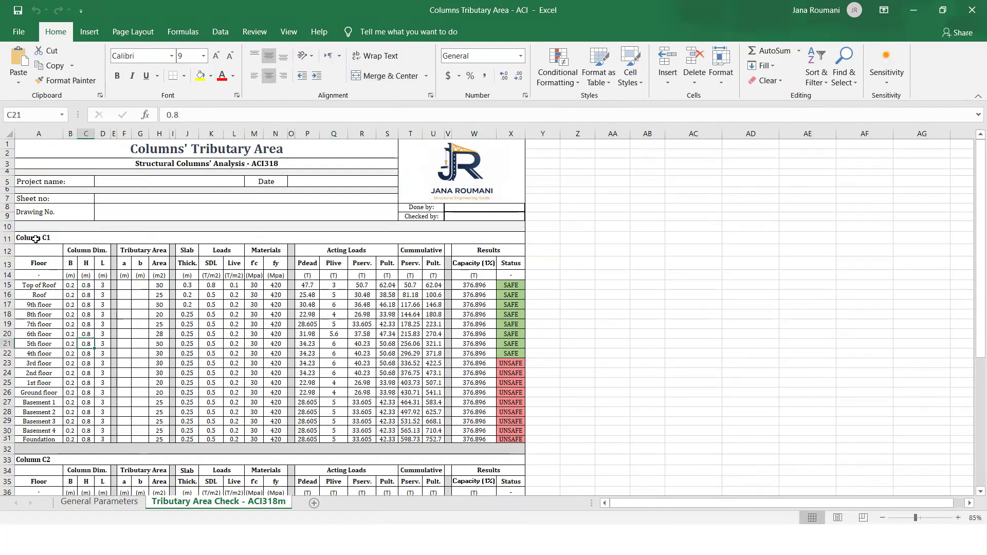
pyautogui.moveTo(23, 240); pyautogui.dragTo(418, 440)
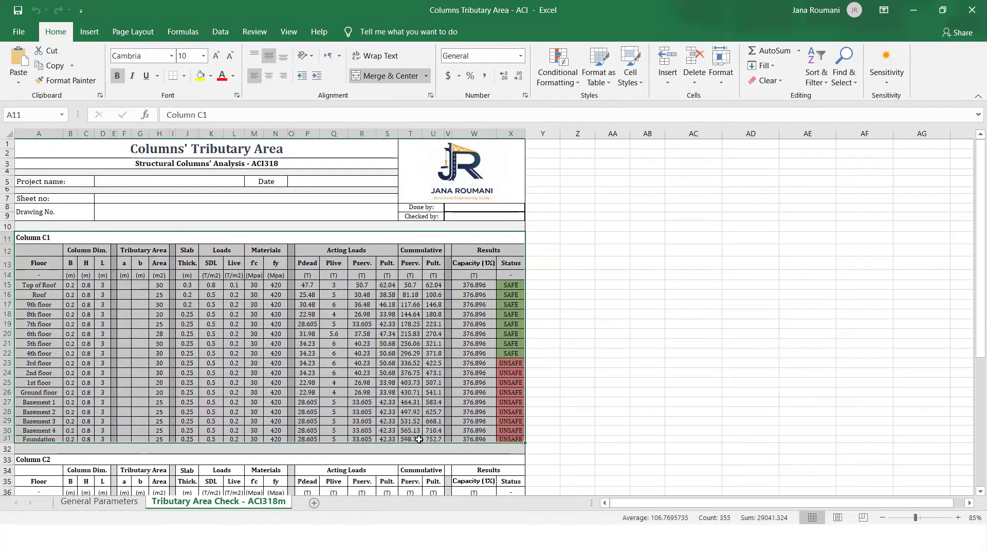
pyautogui.moveTo(42, 286); pyautogui.dragTo(53, 436)
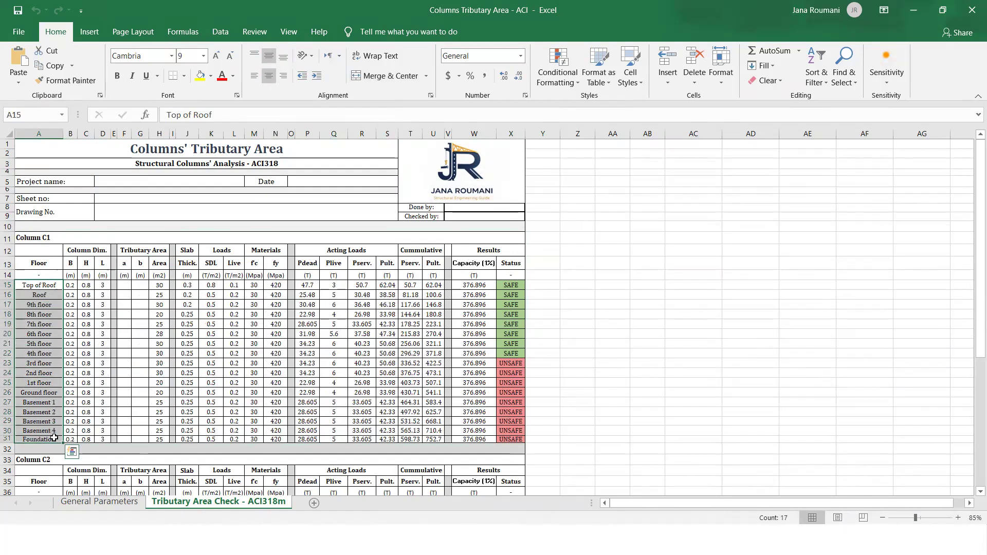
# Switch to the PowerPoint presentation and show the Axial Force and Size Check slide as a full-screen slide show
pyautogui.click(76, 305)
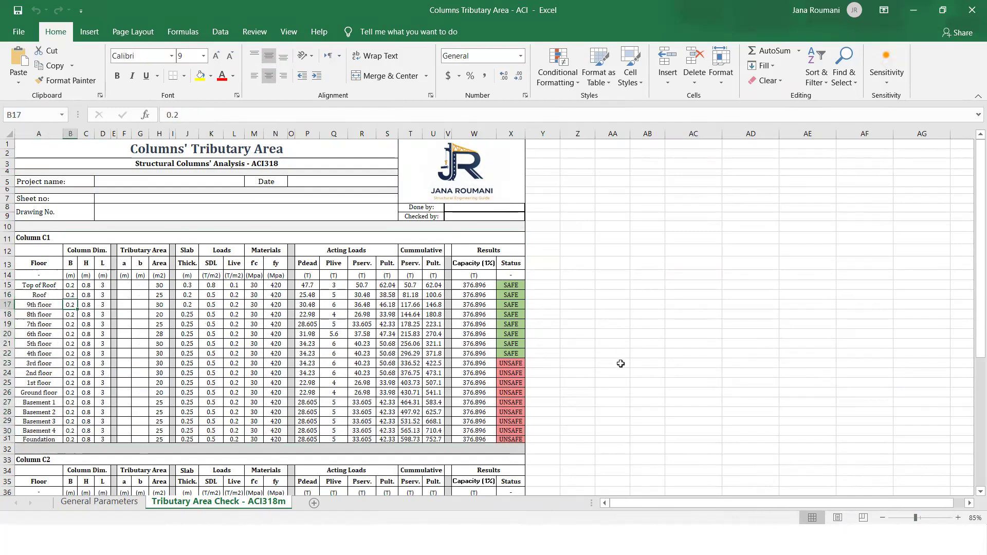
pyautogui.press('super')
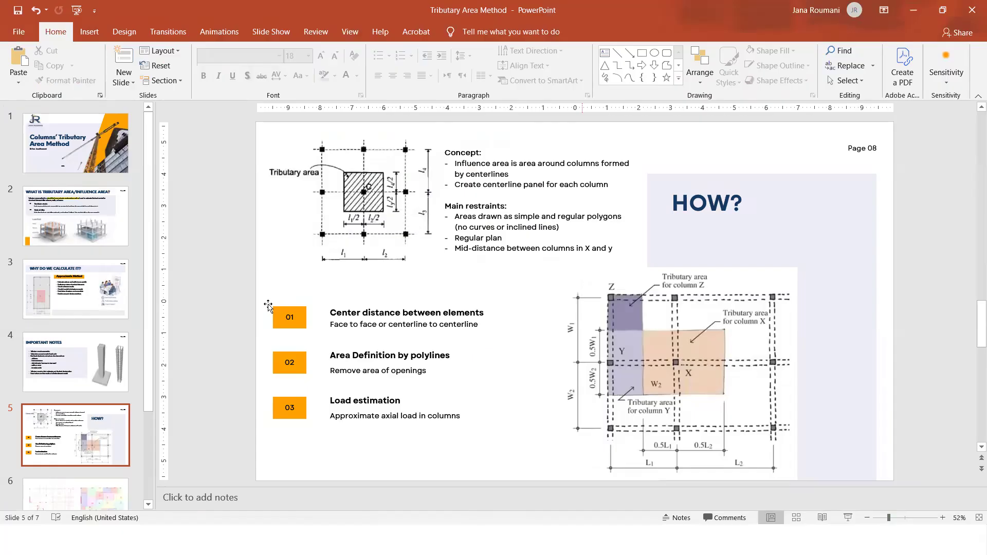
pyautogui.scroll(-1, 270, 305)
pyautogui.scroll(-1, 288, 309)
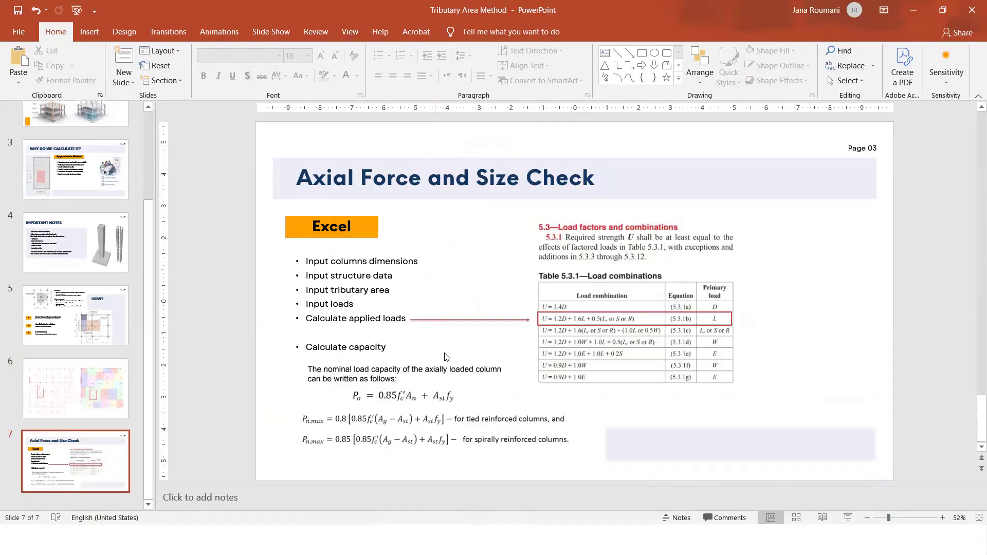
pyautogui.click(350, 263)
pyautogui.click(774, 427)
pyautogui.click(848, 518)
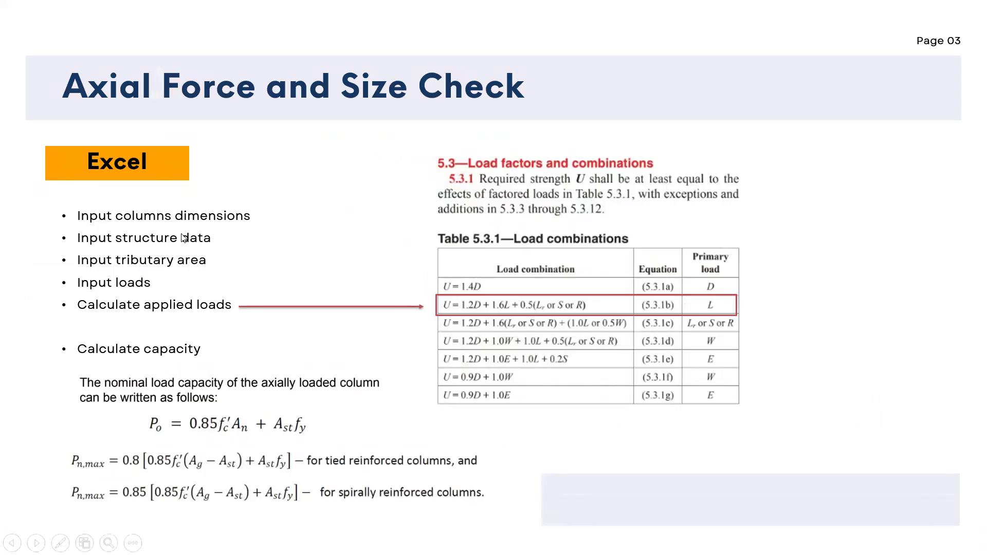
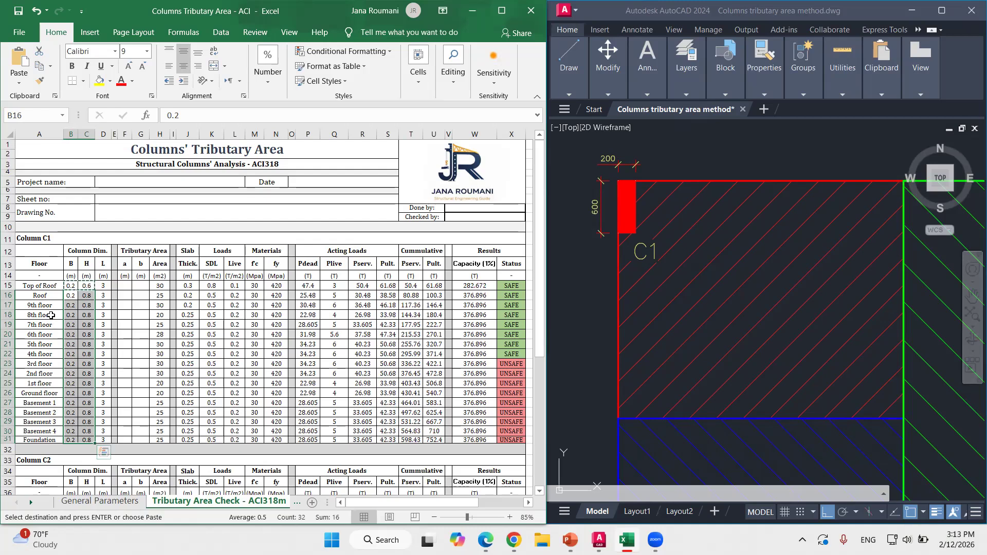
# Paste the Top of Roof dimensions B 0.2 and H 0.6 into Column C1's rows from Roof to Foundation
pyautogui.hotkey('ctrl', 'v')
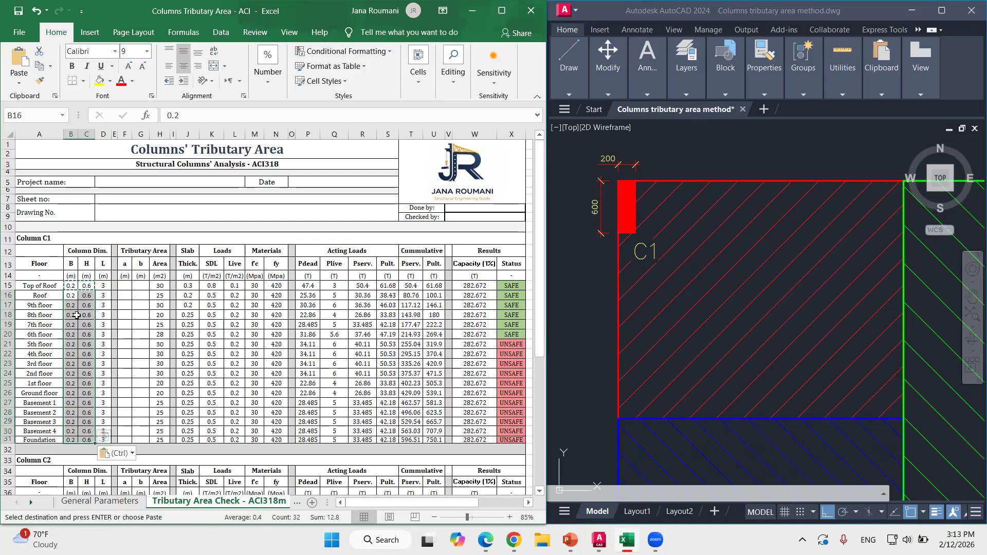
pyautogui.click(85, 315)
pyautogui.press('Escape')
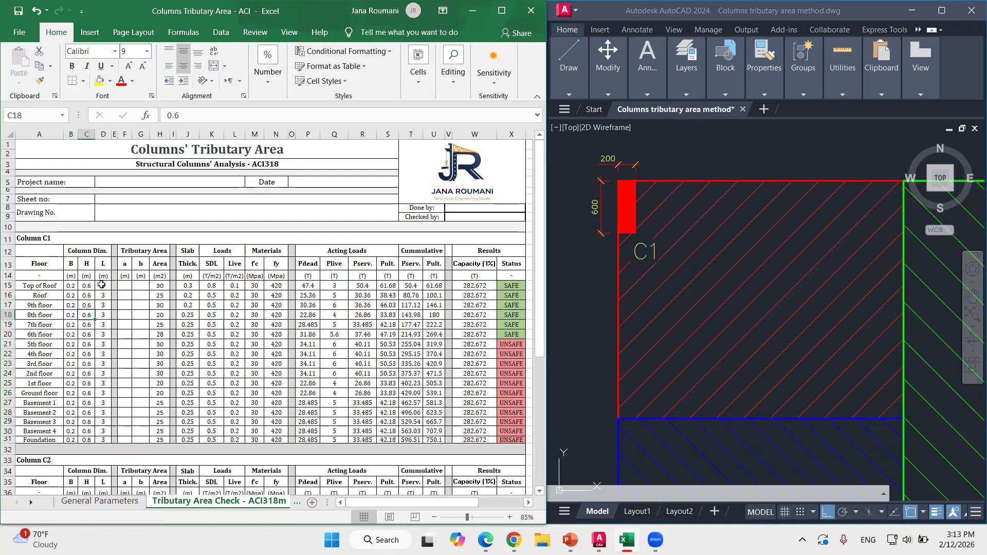
# Set Column C1's length L on the Ground floor to 3.5 m
pyautogui.click(106, 431)
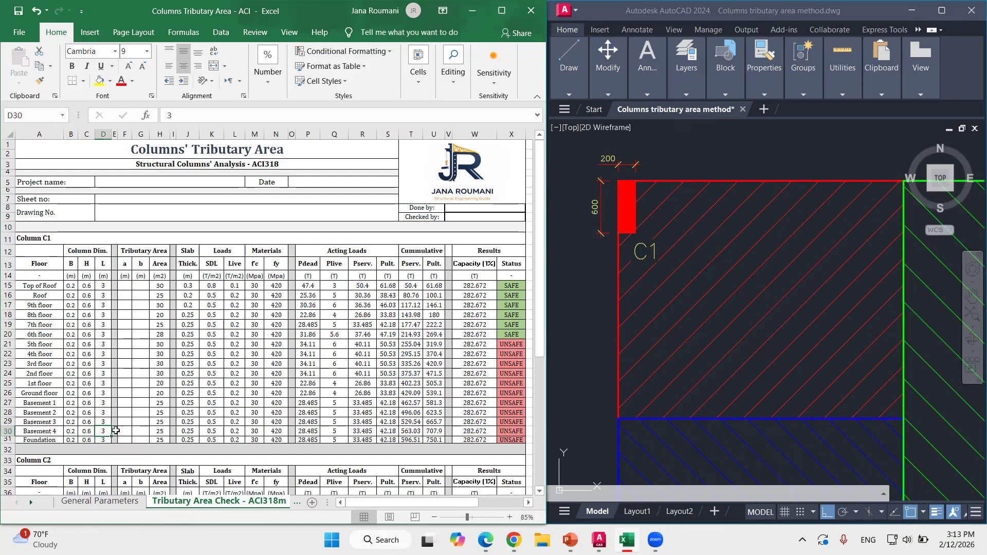
pyautogui.click(104, 404)
pyautogui.write('3.5')
pyautogui.press('Return')
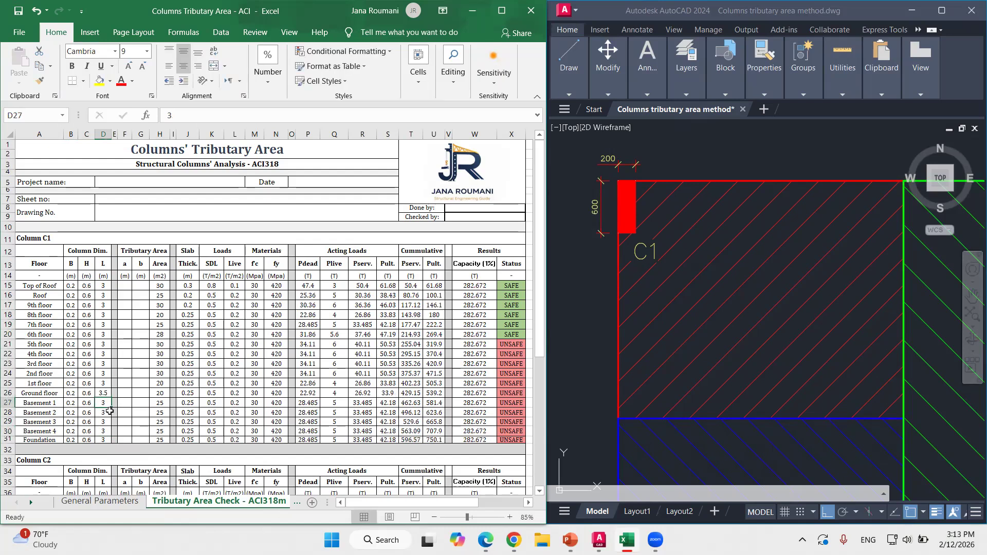
# Set Column C1's length L to 2.8 m on the 6th floor, 8th floor and Roof
pyautogui.click(102, 403)
pyautogui.click(103, 334)
pyautogui.write('2.8')
pyautogui.press('Return')
pyautogui.click(104, 315)
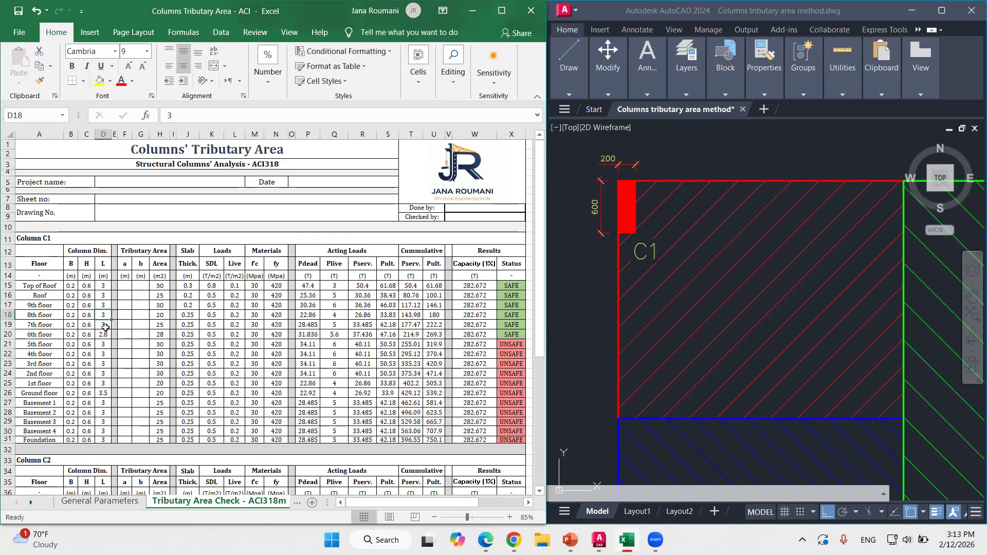
pyautogui.write('2.8')
pyautogui.press('Up')
pyautogui.press('Up')
pyautogui.write('2.8')
pyautogui.press('Return')
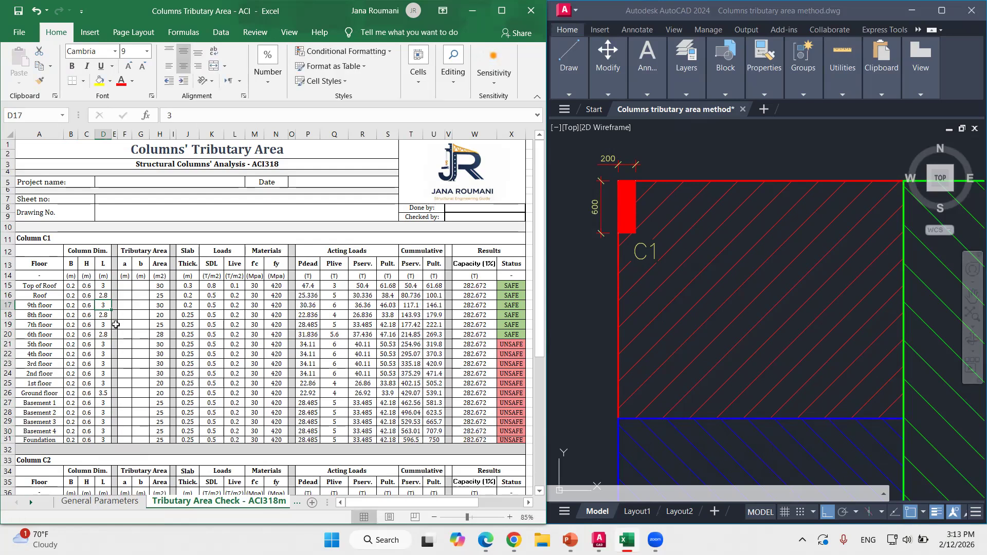
# Compare column C1 on the AutoCAD plan with the tributary area fields of the Column C1 table
pyautogui.click(680, 238)
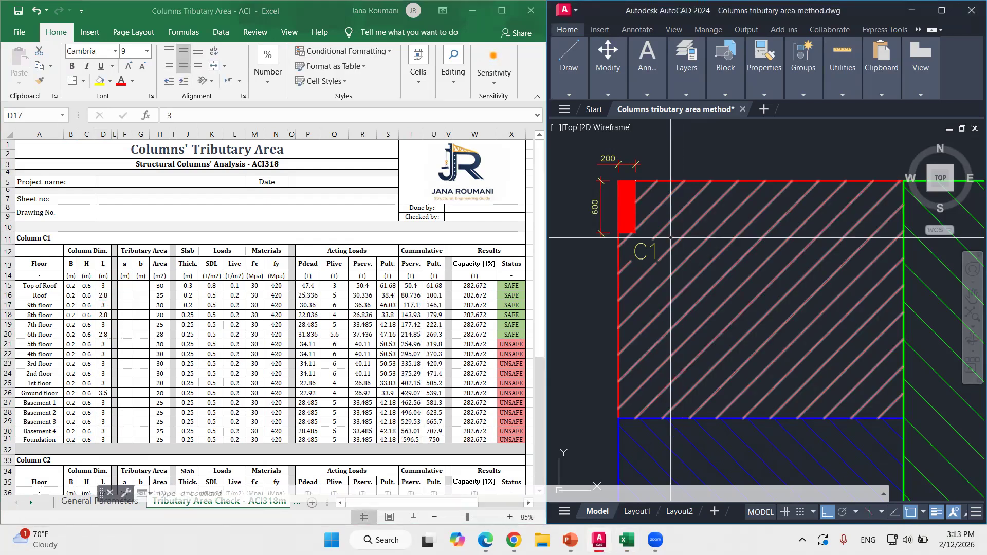
pyautogui.moveTo(670, 235); pyautogui.dragTo(670, 243, button='middle')
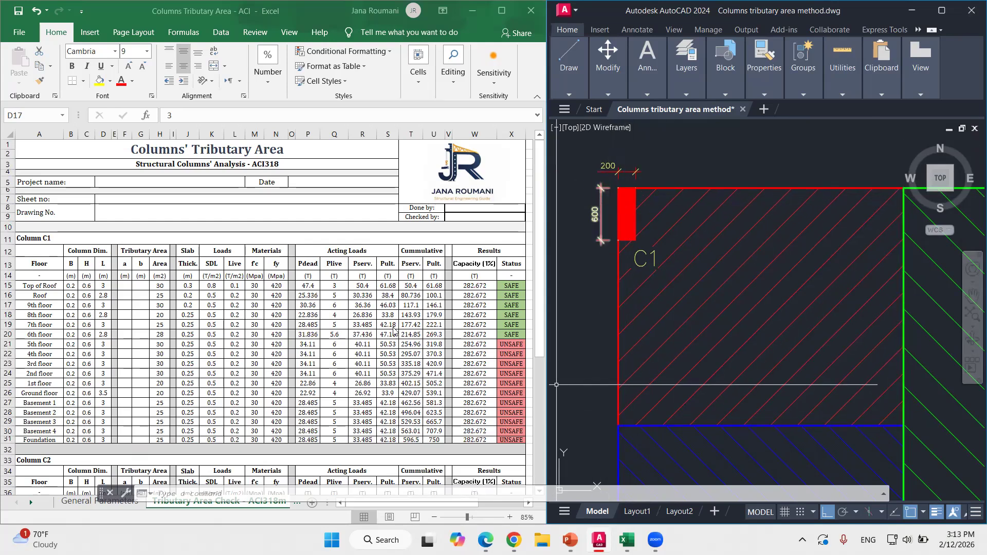
pyautogui.click(134, 298)
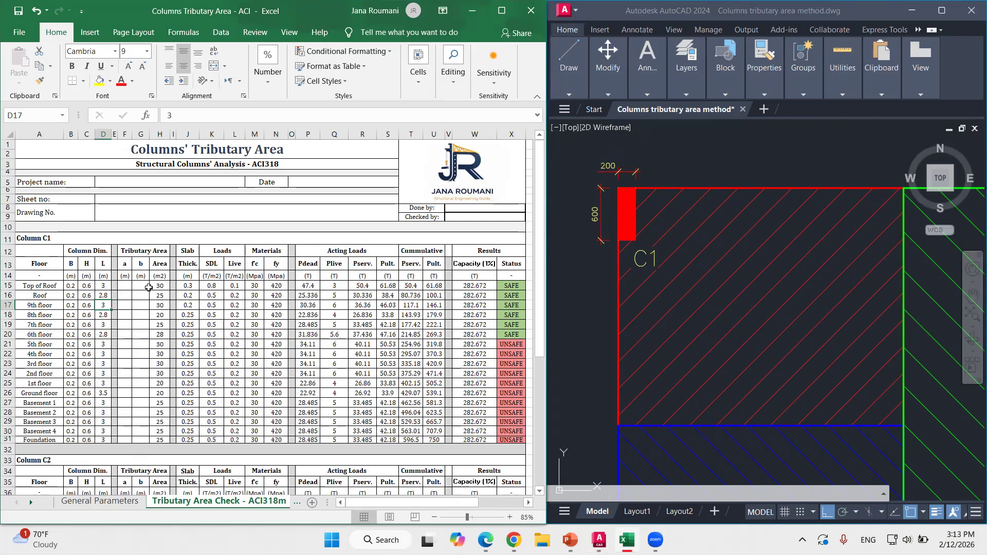
# Measure column C12's tributary area on the AutoCAD plan with AREA, using the Object option on its yellow boundary
pyautogui.click(668, 158)
pyautogui.scroll(-5, 667, 157)
pyautogui.scroll(-3, 667, 157)
pyautogui.scroll(3, 899, 222)
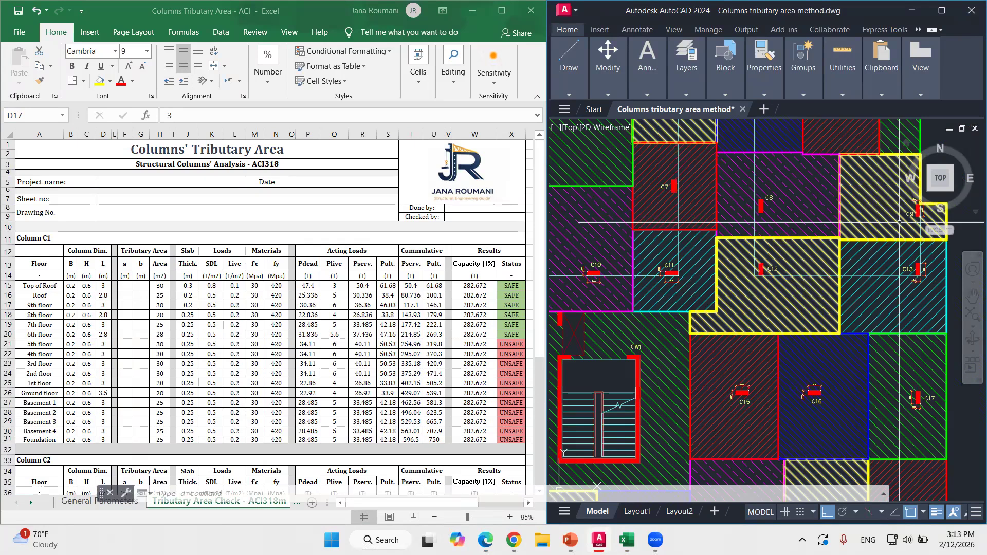
pyautogui.scroll(2, 899, 222)
pyautogui.click(801, 269)
pyautogui.scroll(-2, 802, 269)
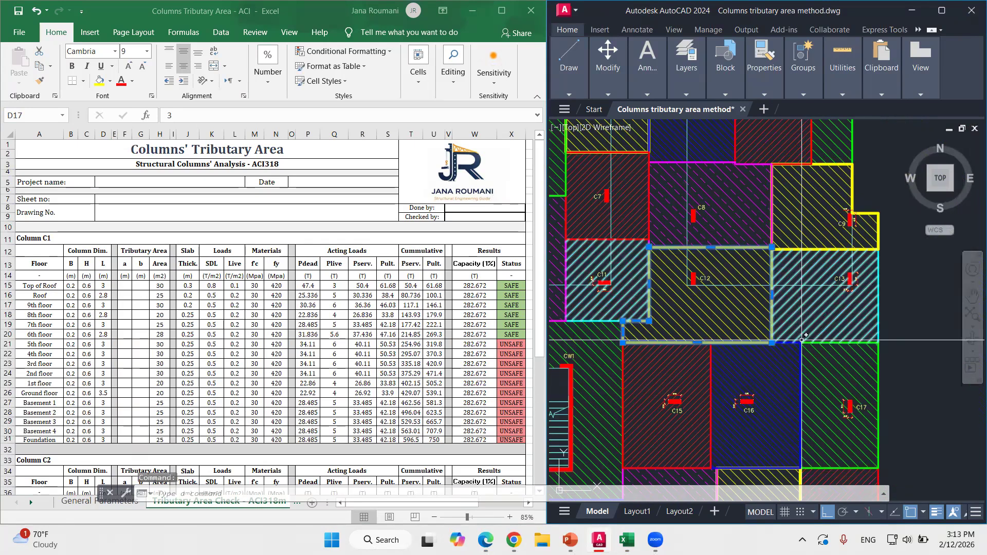
pyautogui.press('Escape')
pyautogui.write('a')
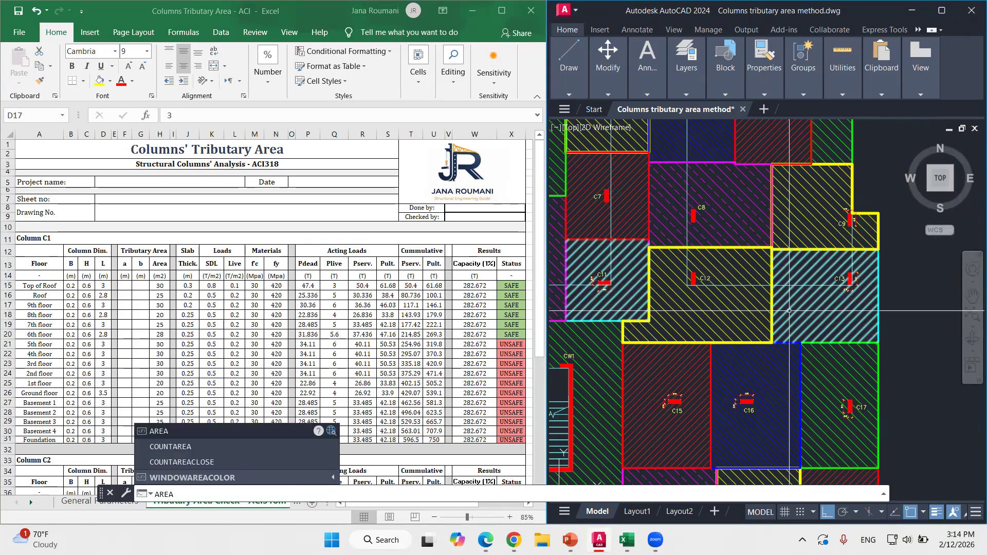
pyautogui.press('Return')
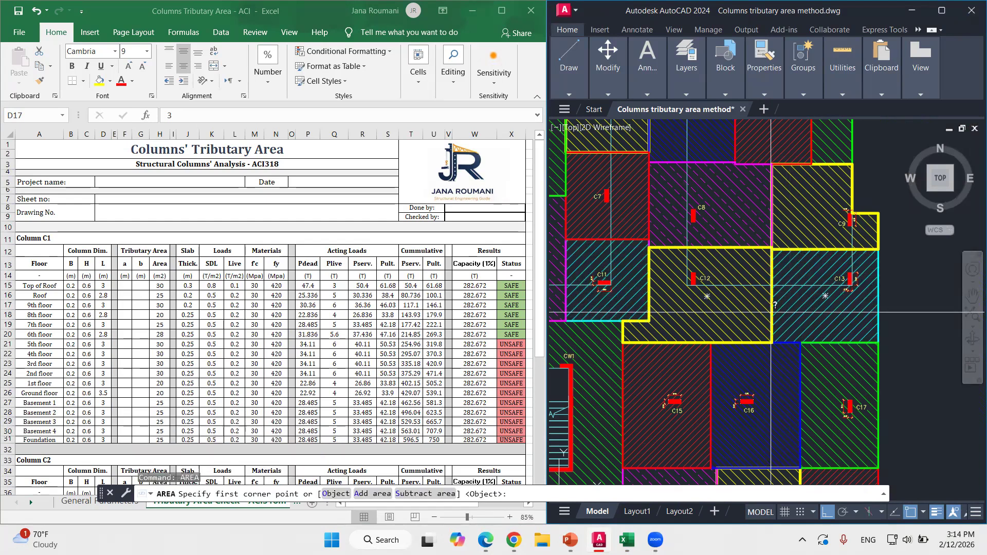
pyautogui.click(337, 494)
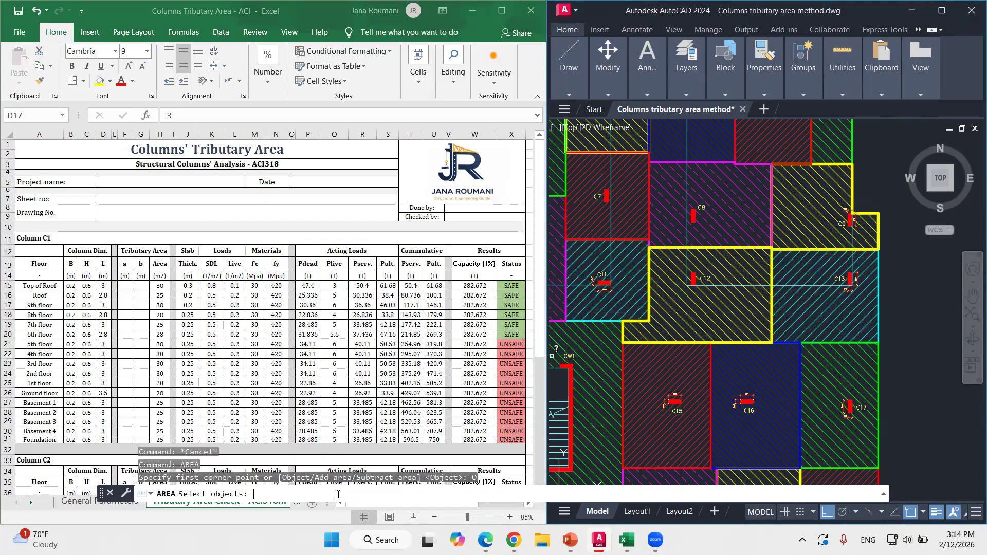
pyautogui.click(671, 247)
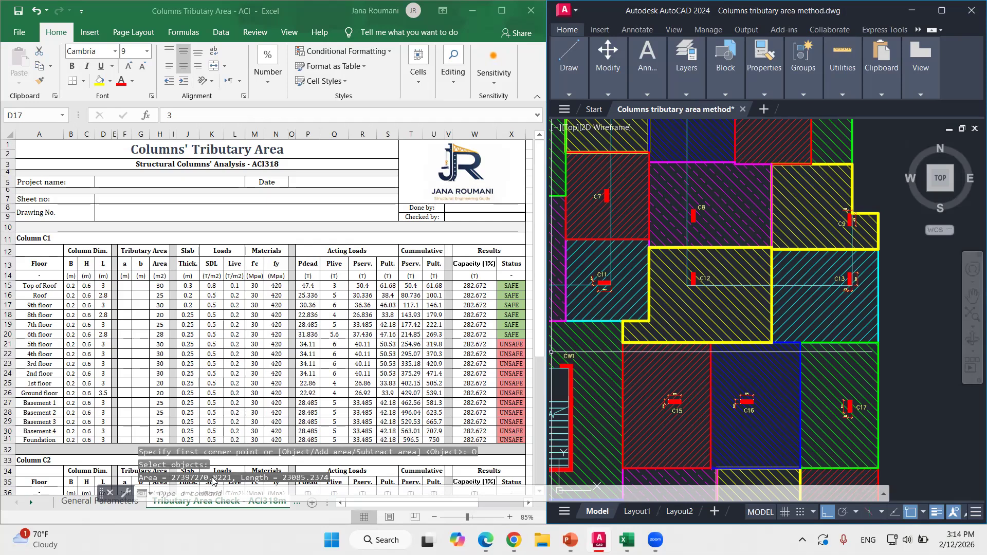
# Review Column C1's tributary area entries for all floors and the slab thickness entries of the top floors
pyautogui.moveTo(159, 286); pyautogui.dragTo(163, 438)
pyautogui.click(162, 312)
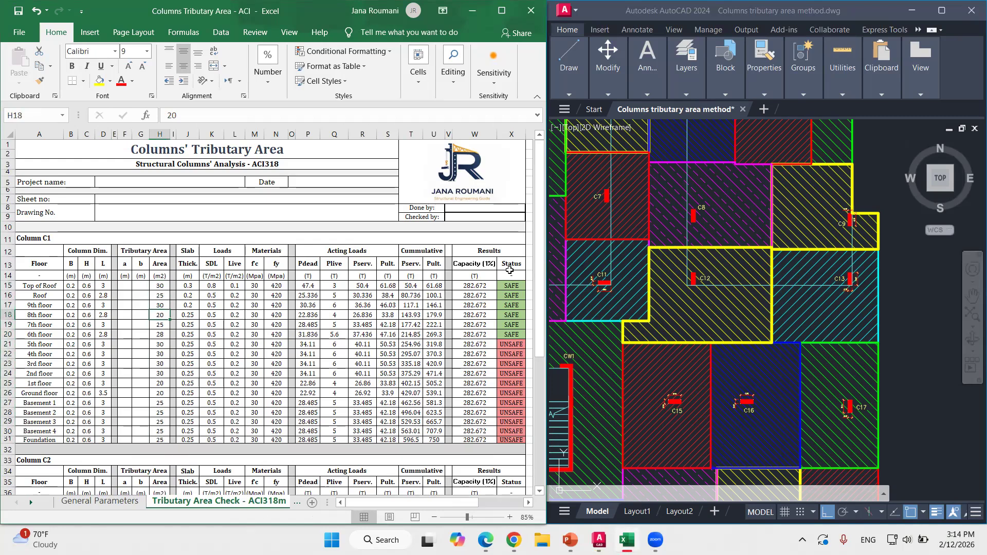
pyautogui.click(189, 296)
pyautogui.click(188, 285)
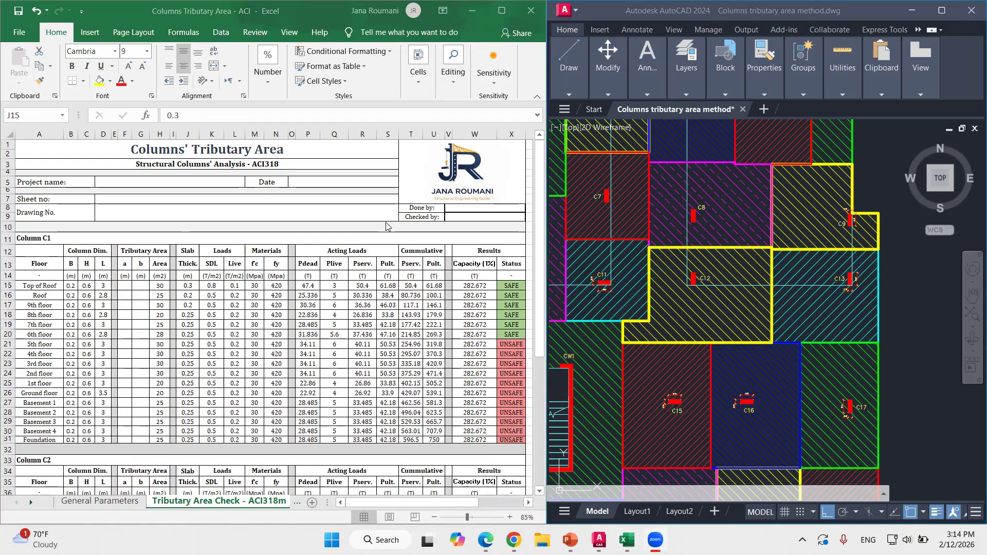
pyautogui.click(196, 287)
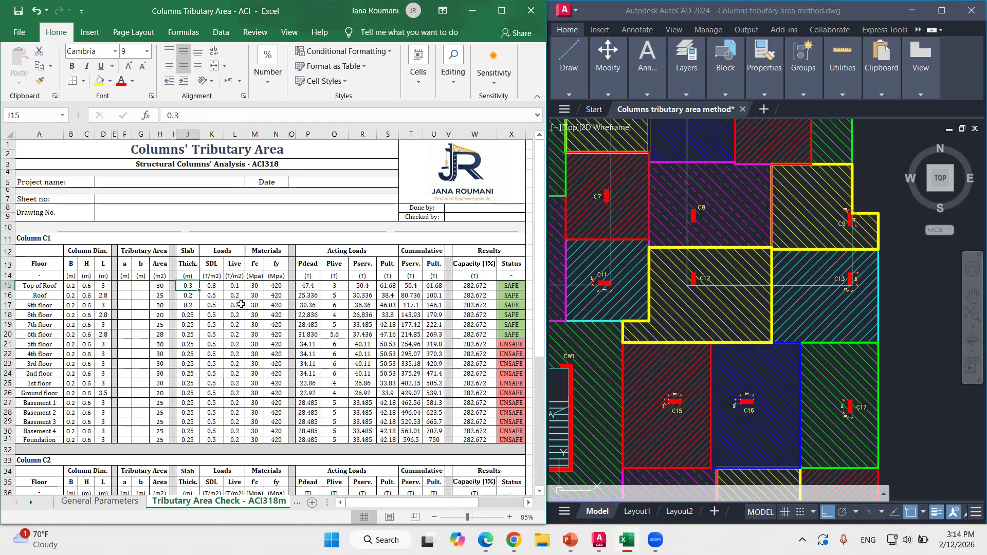
# Review Column C1's SDL and Live load entries from Top of Roof to Foundation
pyautogui.click(219, 286)
pyautogui.click(220, 298)
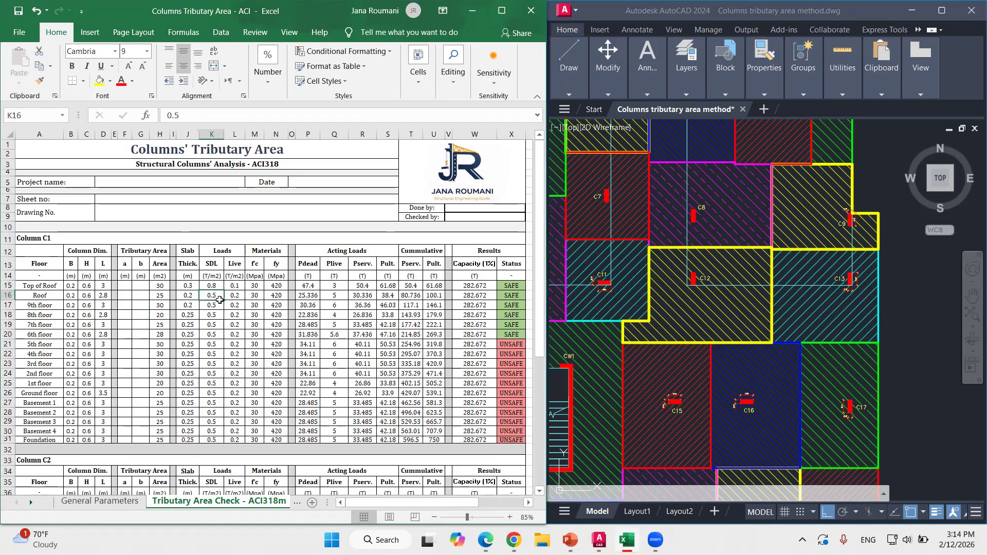
pyautogui.click(221, 306)
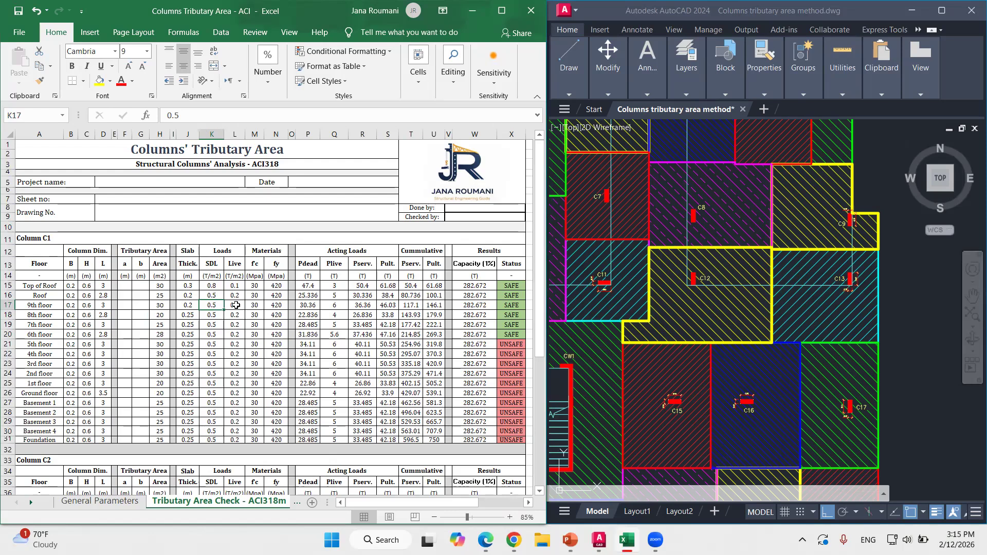
pyautogui.moveTo(211, 285); pyautogui.dragTo(239, 441)
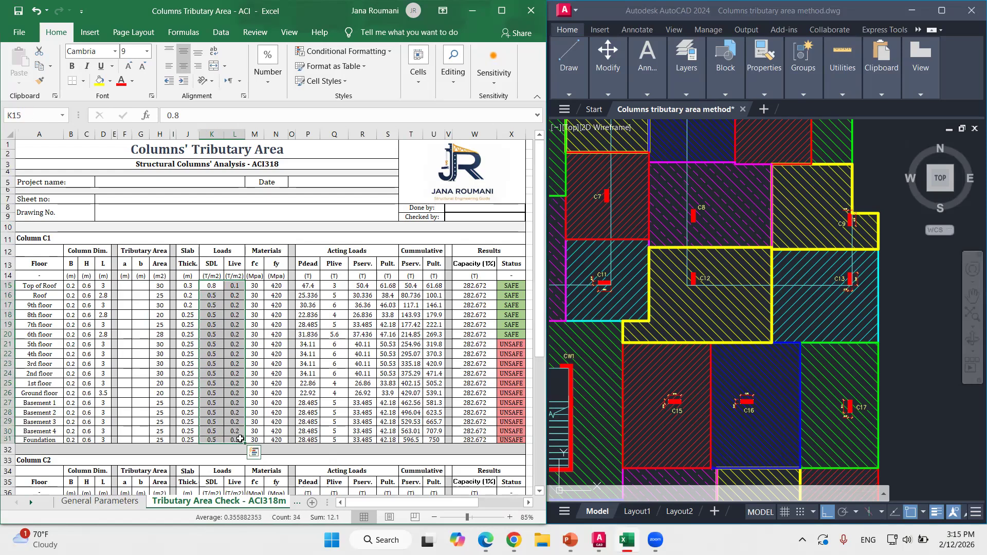
pyautogui.click(234, 355)
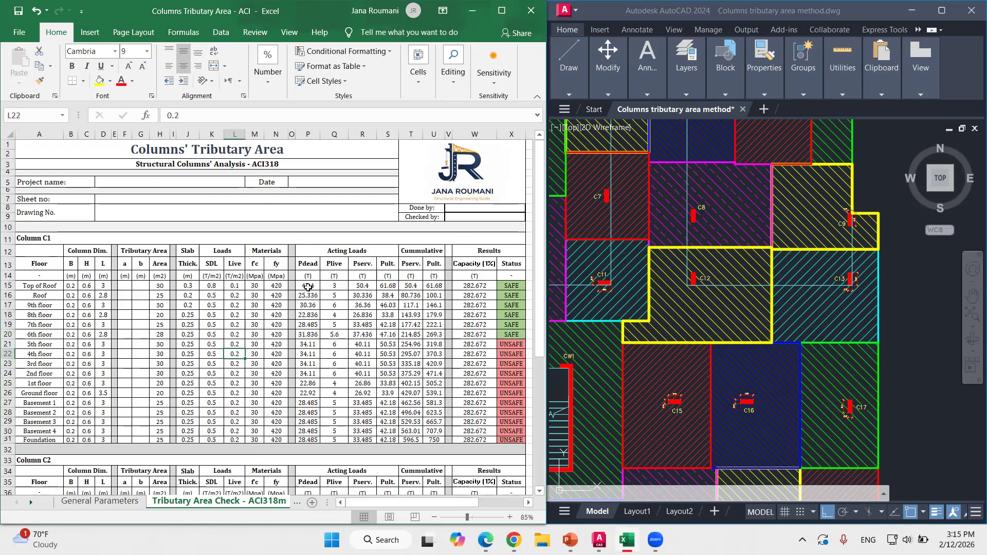
# Examine the three terms of Column C1's Top of Roof Pdead formula: column self-weight, slab weight and superimposed dead load
pyautogui.click(310, 286)
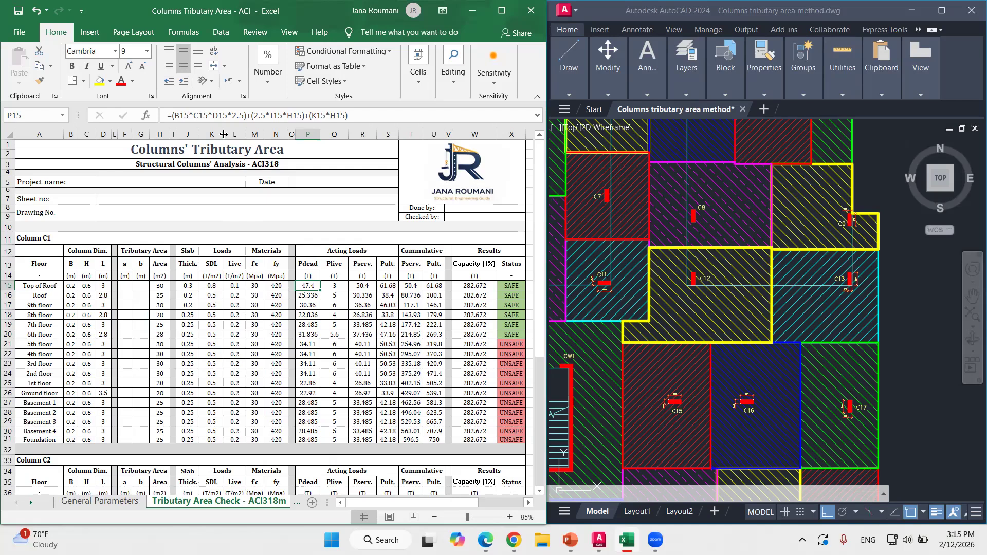
pyautogui.click(246, 115)
pyautogui.write(')')
pyautogui.moveTo(247, 115); pyautogui.dragTo(175, 115)
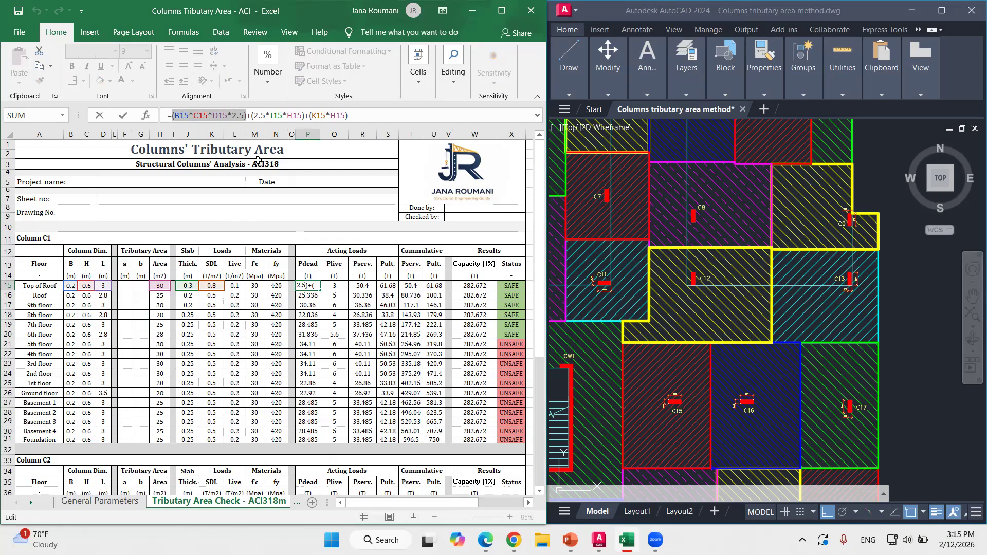
pyautogui.moveTo(305, 115); pyautogui.dragTo(171, 117)
pyautogui.moveTo(351, 112); pyautogui.dragTo(309, 115)
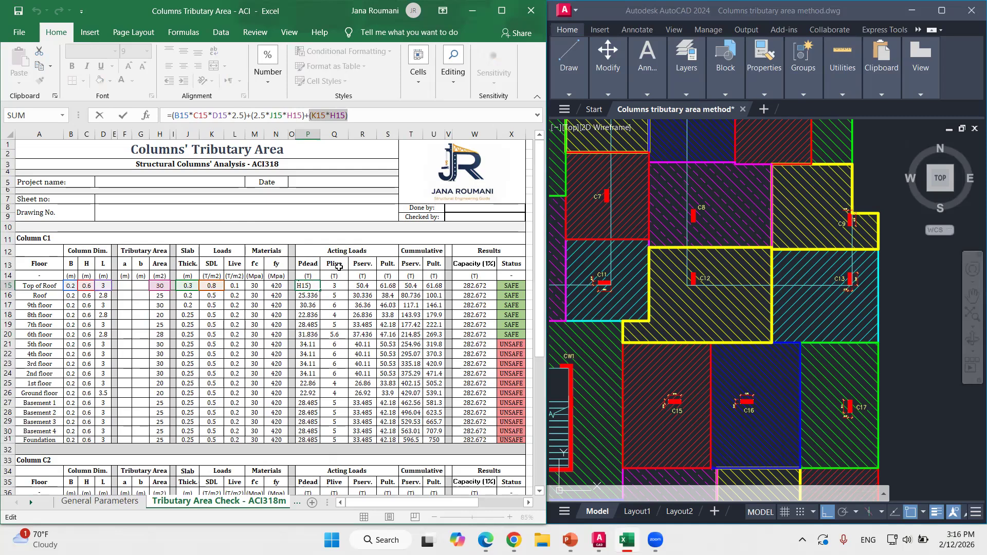
pyautogui.hotkey('ctrl', 'Return')
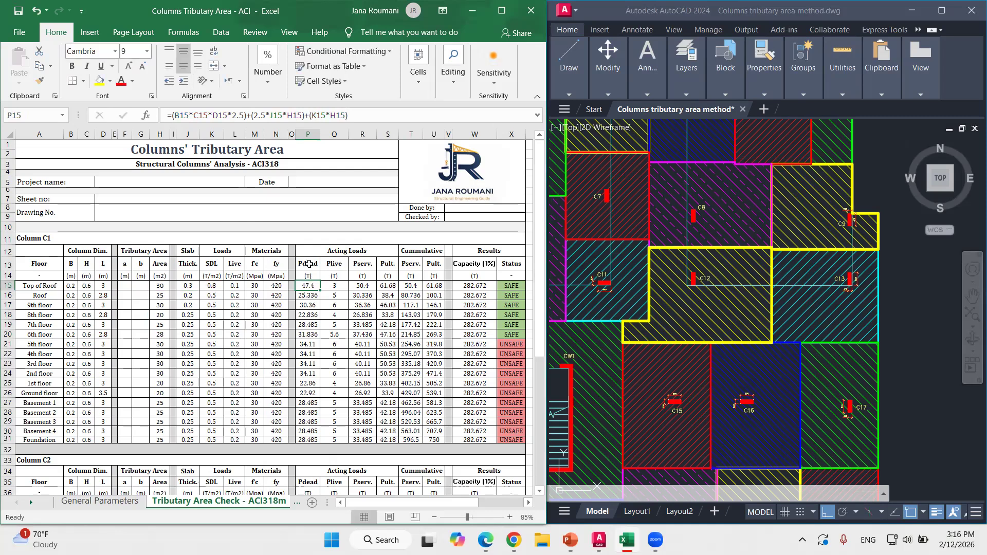
# Examine Column C1's Top of Roof formulas for live, service and ultimate load, including the 1.2 and 1.6 load factors
pyautogui.click(328, 286)
pyautogui.click(289, 116)
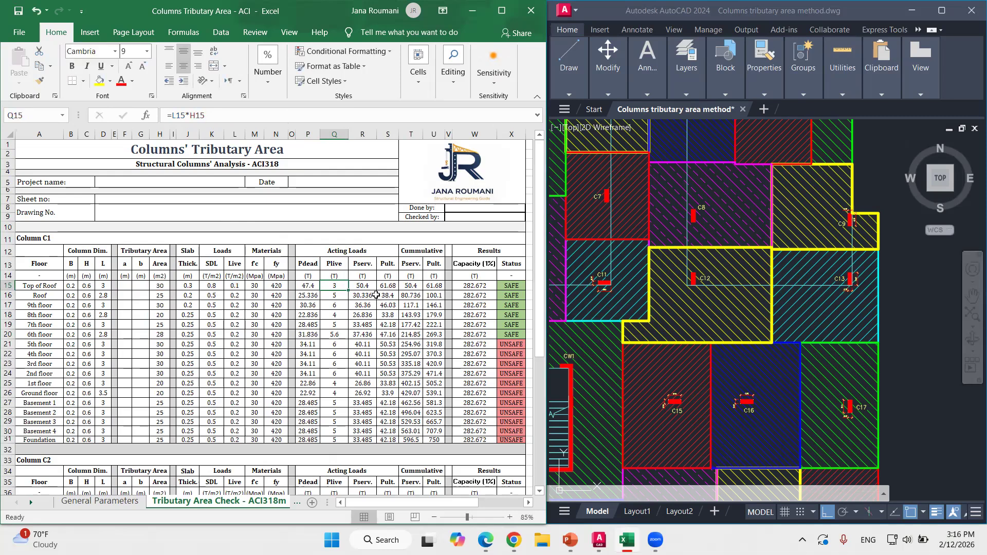
pyautogui.press('Tab')
pyautogui.write('=P15+Q15')
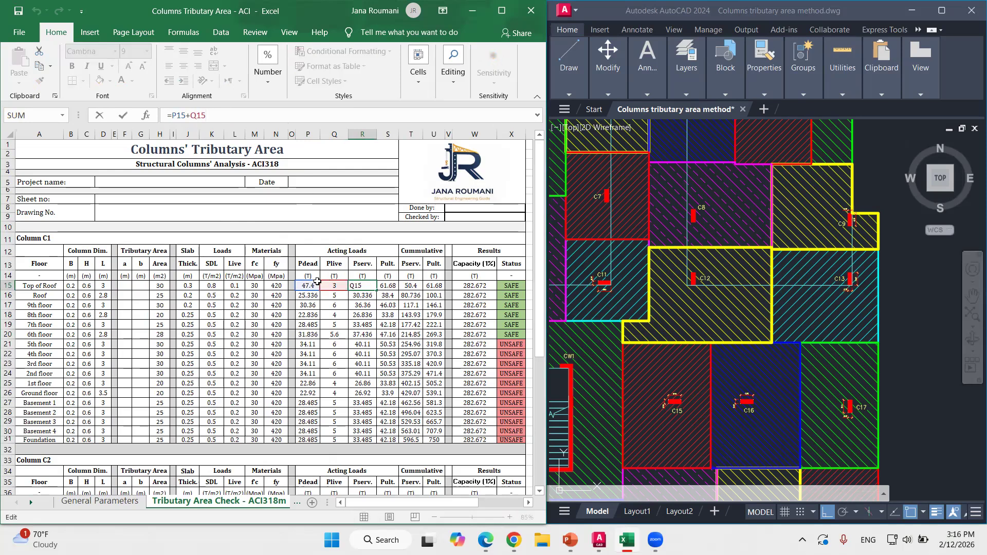
pyautogui.press('Return')
pyautogui.press('Tab')
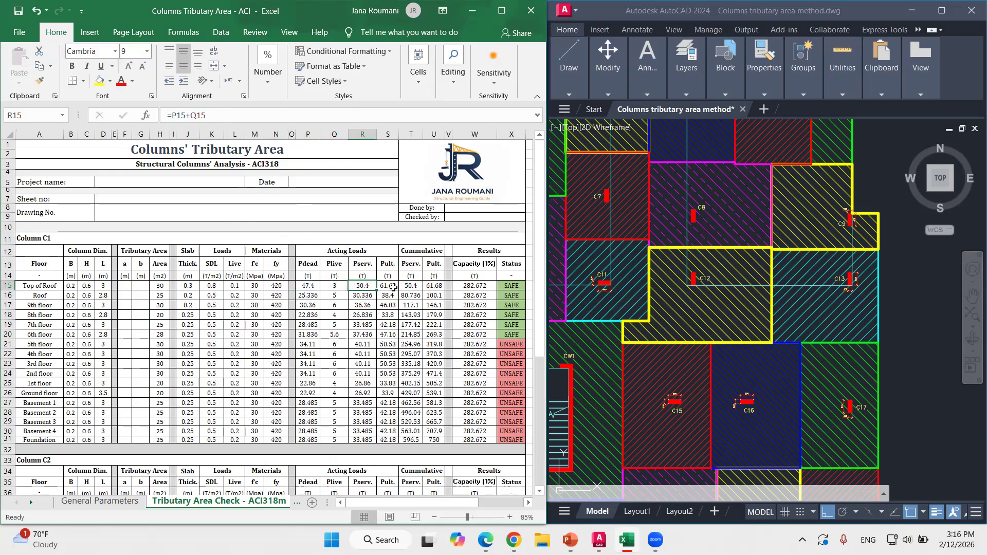
pyautogui.click(301, 115)
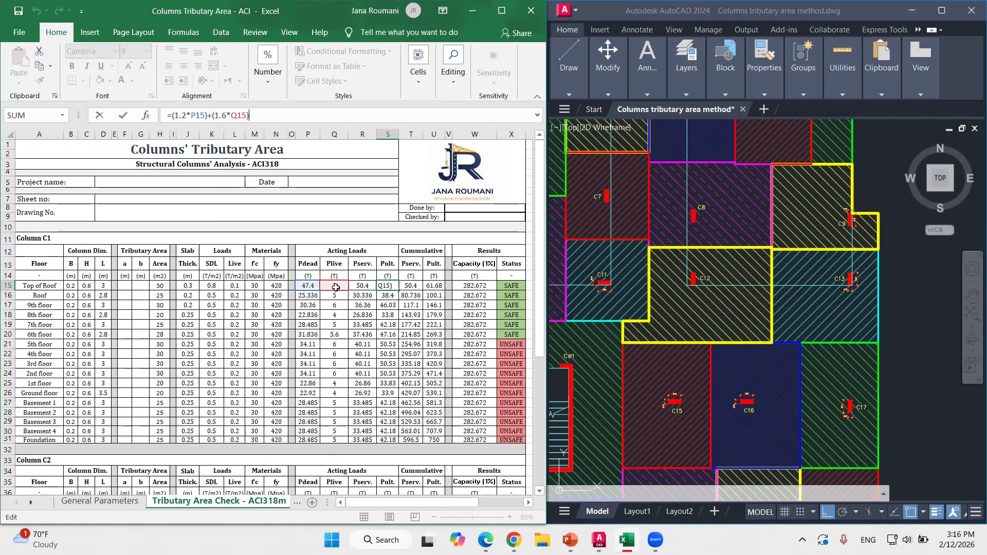
pyautogui.press('Escape')
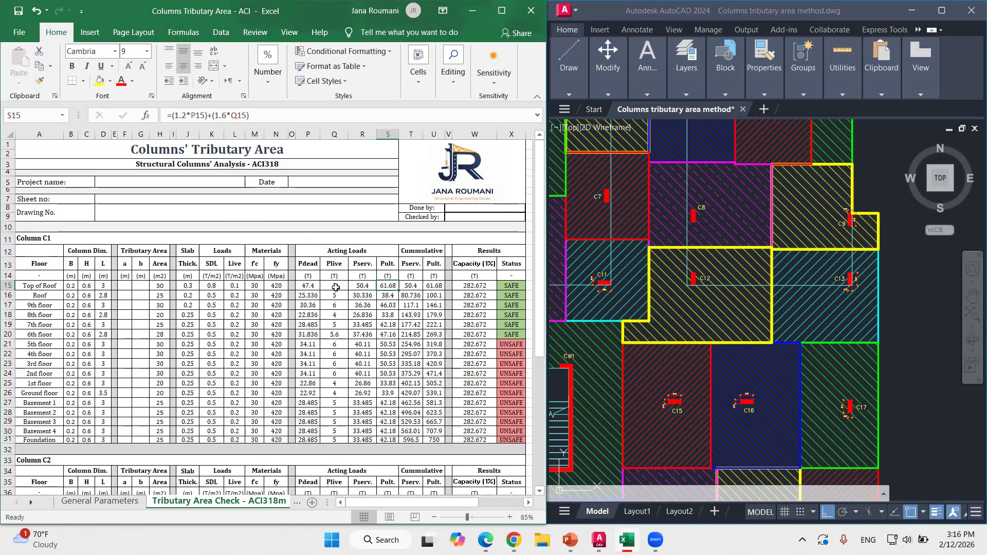
# Fill Column C1's Cummulative Pserv. and Pult. columns with yellow, from the heading down to the Foundation row
pyautogui.moveTo(411, 249); pyautogui.dragTo(422, 440)
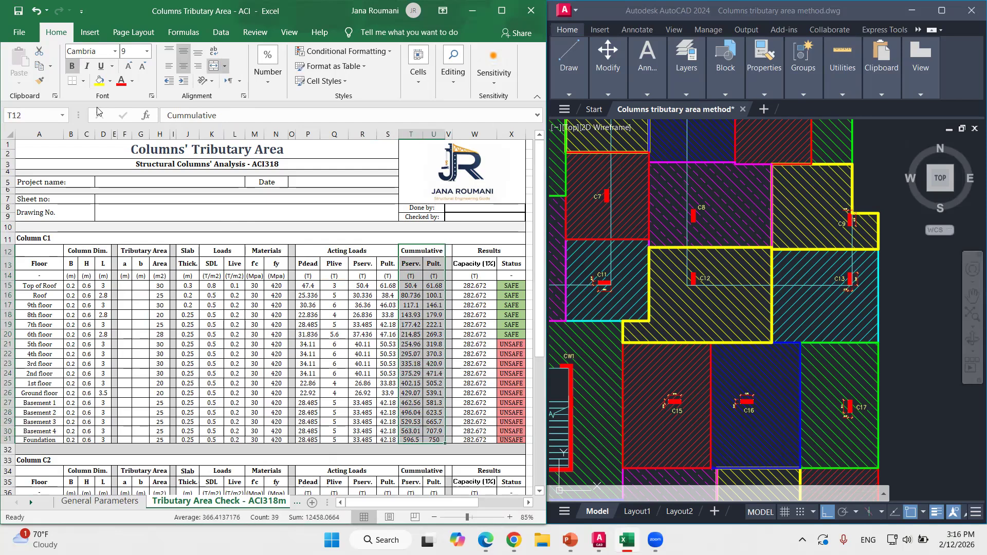
pyautogui.click(99, 81)
pyautogui.click(435, 314)
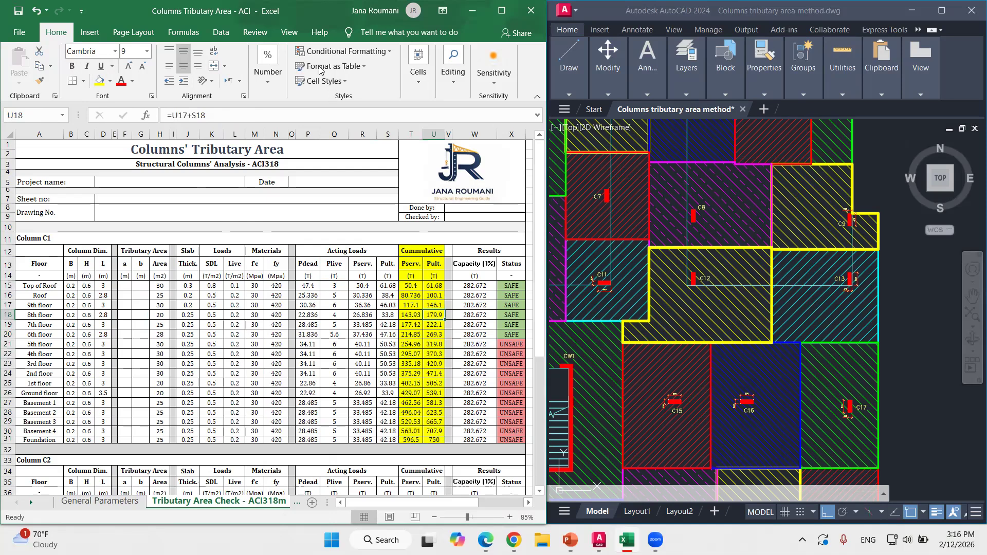
# Move the AutoCAD plan aside and annotate the empty area with a red vertical column crossed by horizontal floor lines
pyautogui.click(736, 204)
pyautogui.scroll(-8, 736, 205)
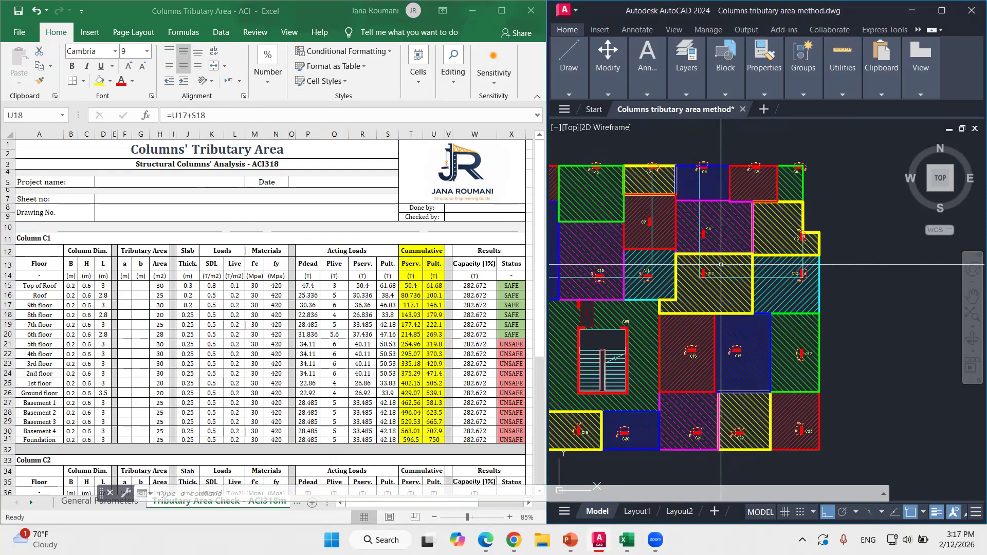
pyautogui.moveTo(746, 179); pyautogui.dragTo(749, 406)
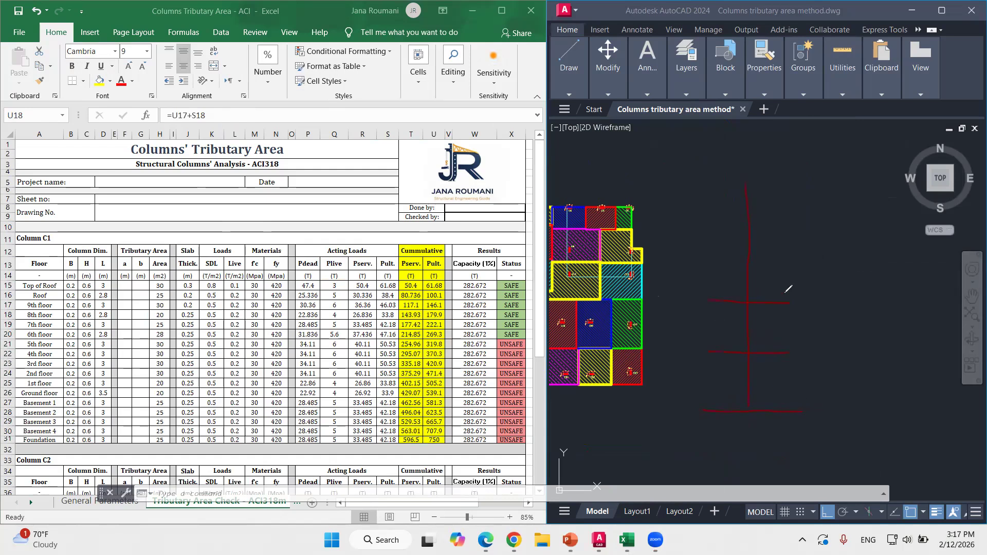
pyautogui.moveTo(705, 248); pyautogui.dragTo(790, 250)
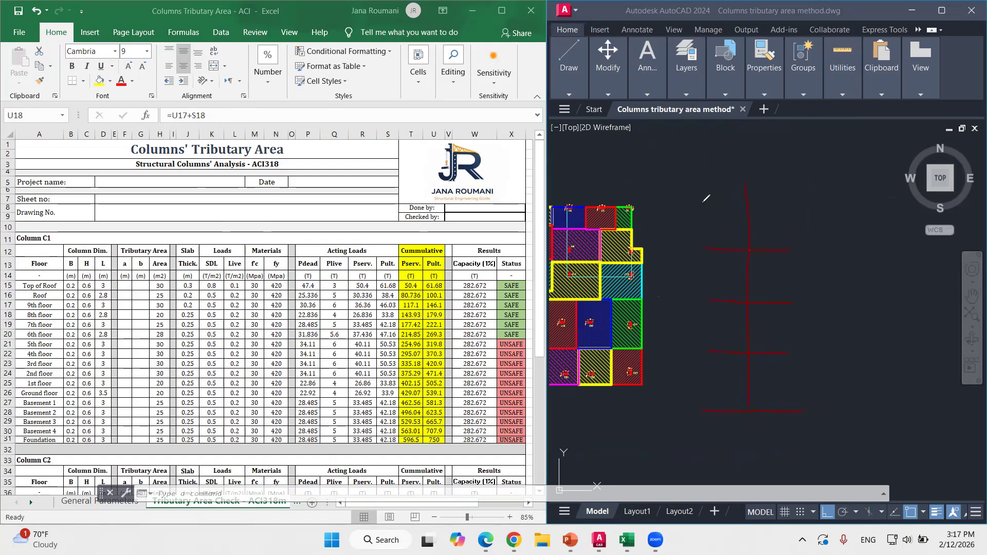
pyautogui.moveTo(743, 166)
pyautogui.mouseDown()
pyautogui.moveTo(745, 189)
pyautogui.moveTo(777, 161)
pyautogui.mouseUp()
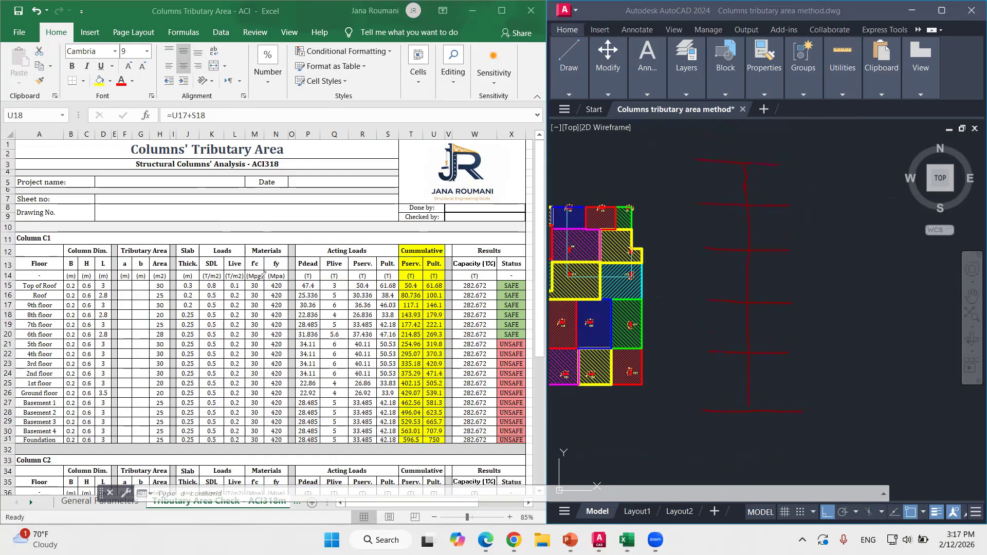
# Annotate the upper five floor lines with magenta downward load arrows, one on each side of the column
pyautogui.moveTo(721, 136); pyautogui.dragTo(715, 160)
pyautogui.moveTo(711, 150); pyautogui.dragTo(750, 153)
pyautogui.moveTo(713, 192)
pyautogui.mouseDown()
pyautogui.moveTo(713, 204)
pyautogui.moveTo(767, 204)
pyautogui.mouseUp()
pyautogui.moveTo(723, 232); pyautogui.dragTo(721, 246)
pyautogui.moveTo(721, 246); pyautogui.dragTo(775, 247)
pyautogui.moveTo(724, 282)
pyautogui.mouseDown()
pyautogui.moveTo(730, 297)
pyautogui.moveTo(775, 294)
pyautogui.mouseUp()
pyautogui.moveTo(722, 325); pyautogui.dragTo(719, 350)
pyautogui.moveTo(769, 330); pyautogui.dragTo(769, 351)
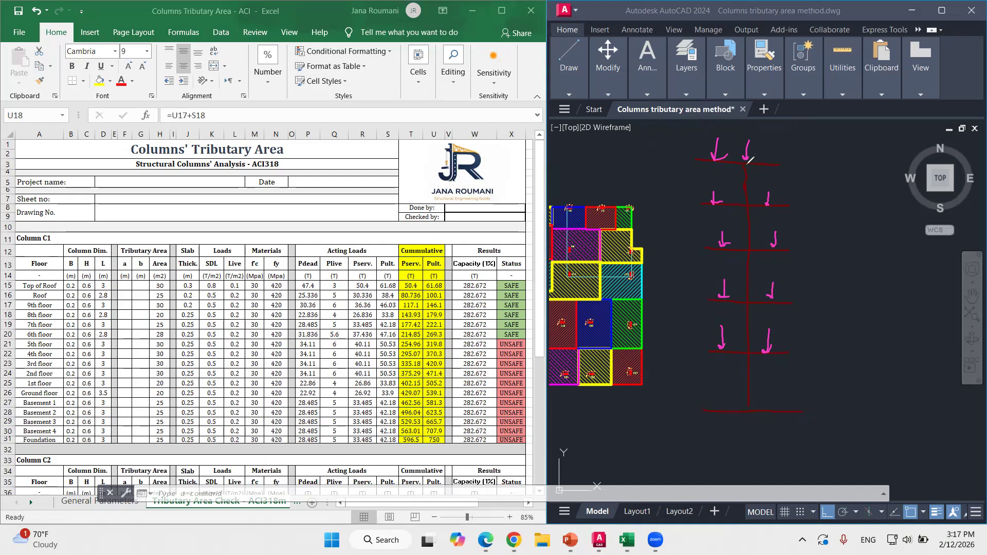
# Circle the top two floors' loads in yellow and add arrows carrying them down to the floors below
pyautogui.moveTo(741, 165); pyautogui.dragTo(738, 183)
pyautogui.moveTo(756, 139)
pyautogui.mouseDown()
pyautogui.moveTo(706, 135)
pyautogui.moveTo(722, 162)
pyautogui.moveTo(759, 157)
pyautogui.moveTo(759, 140)
pyautogui.mouseUp()
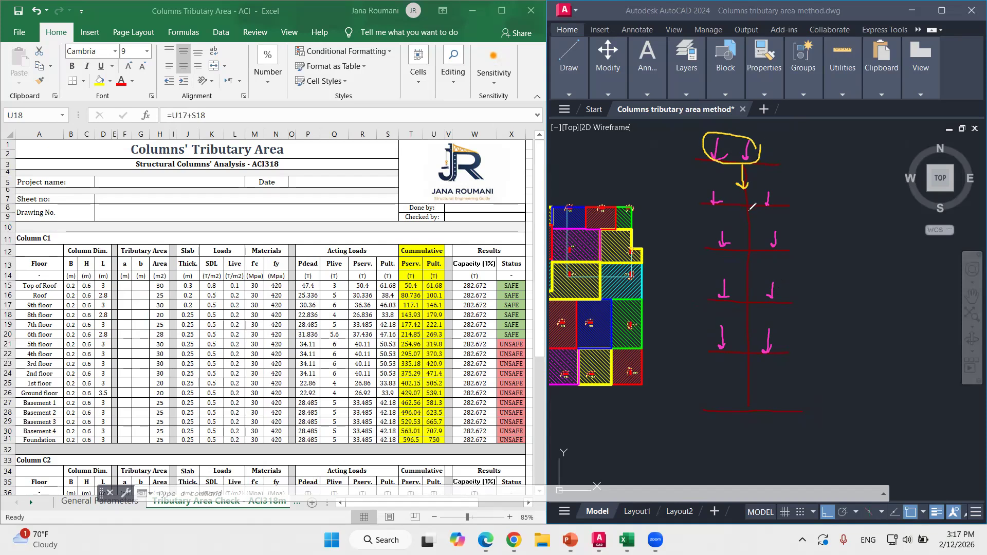
pyautogui.moveTo(748, 213)
pyautogui.mouseDown()
pyautogui.moveTo(748, 245)
pyautogui.moveTo(744, 237)
pyautogui.moveTo(754, 243)
pyautogui.mouseUp()
pyautogui.moveTo(775, 189)
pyautogui.mouseDown()
pyautogui.moveTo(737, 186)
pyautogui.moveTo(712, 212)
pyautogui.moveTo(777, 198)
pyautogui.moveTo(768, 186)
pyautogui.moveTo(778, 146)
pyautogui.moveTo(699, 121)
pyautogui.moveTo(695, 161)
pyautogui.moveTo(740, 185)
pyautogui.moveTo(767, 183)
pyautogui.mouseUp()
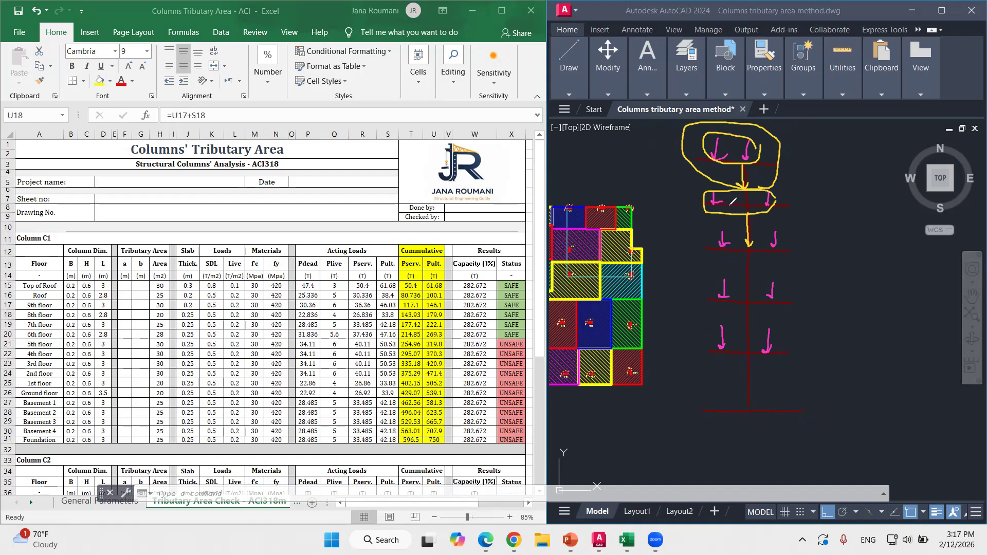
# Mark the column base and sketch a yellow triangular load diagram beside the column, widening from roof to foundation
pyautogui.moveTo(752, 404); pyautogui.dragTo(747, 407)
pyautogui.moveTo(805, 169); pyautogui.dragTo(812, 405)
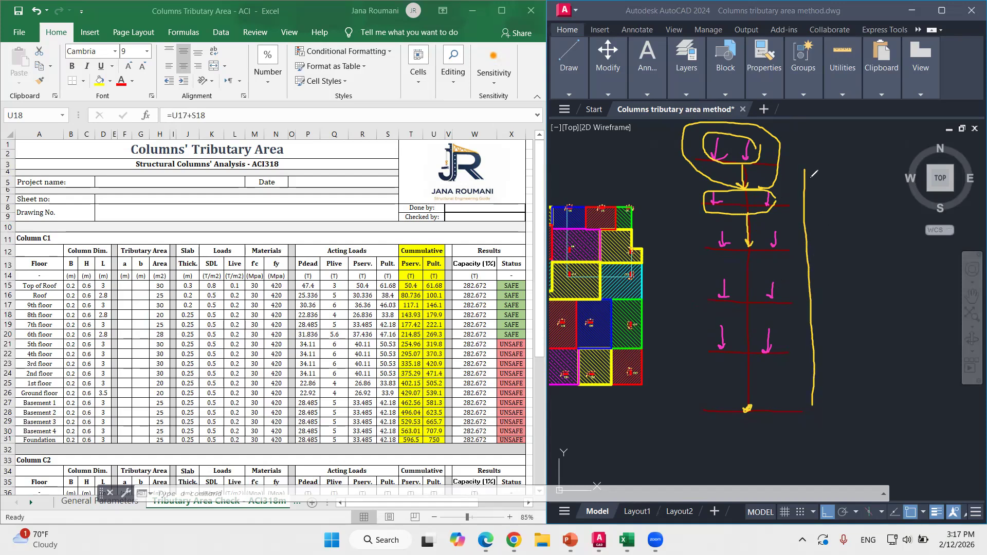
pyautogui.moveTo(802, 165)
pyautogui.mouseDown()
pyautogui.moveTo(840, 259)
pyautogui.moveTo(938, 388)
pyautogui.moveTo(918, 407)
pyautogui.moveTo(814, 407)
pyautogui.mouseUp()
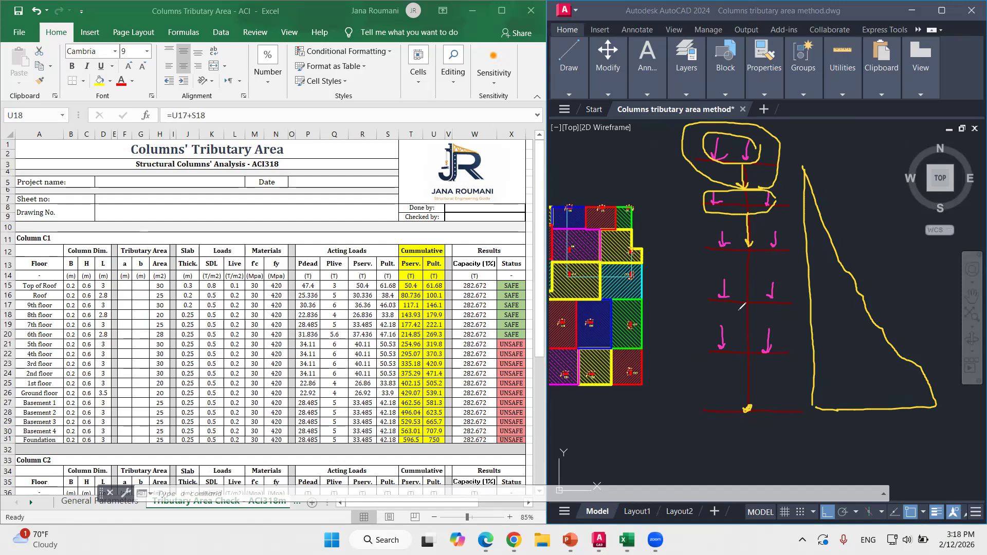
# Mark the third floor line's loads in green with arrows showing the load passing down the column
pyautogui.moveTo(746, 270); pyautogui.dragTo(740, 295)
pyautogui.moveTo(777, 250)
pyautogui.mouseDown()
pyautogui.moveTo(784, 238)
pyautogui.moveTo(720, 232)
pyautogui.moveTo(714, 252)
pyautogui.moveTo(740, 253)
pyautogui.mouseUp()
pyautogui.moveTo(748, 213); pyautogui.dragTo(748, 229)
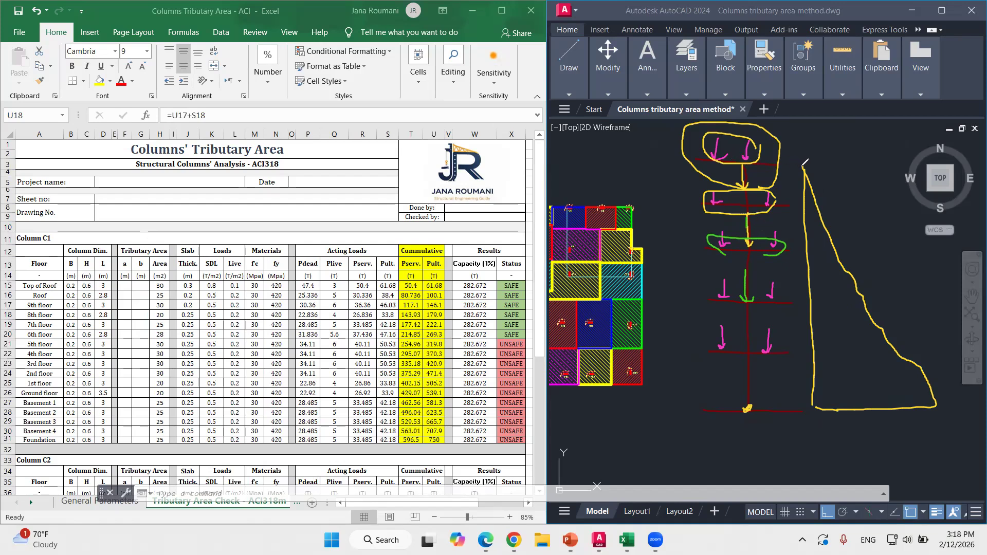
# Mark the floor levels across the triangular load diagram in green and outline the whole diagram
pyautogui.moveTo(805, 207); pyautogui.dragTo(818, 206)
pyautogui.moveTo(812, 249); pyautogui.dragTo(836, 249)
pyautogui.moveTo(806, 304); pyautogui.dragTo(869, 303)
pyautogui.moveTo(809, 354); pyautogui.dragTo(896, 353)
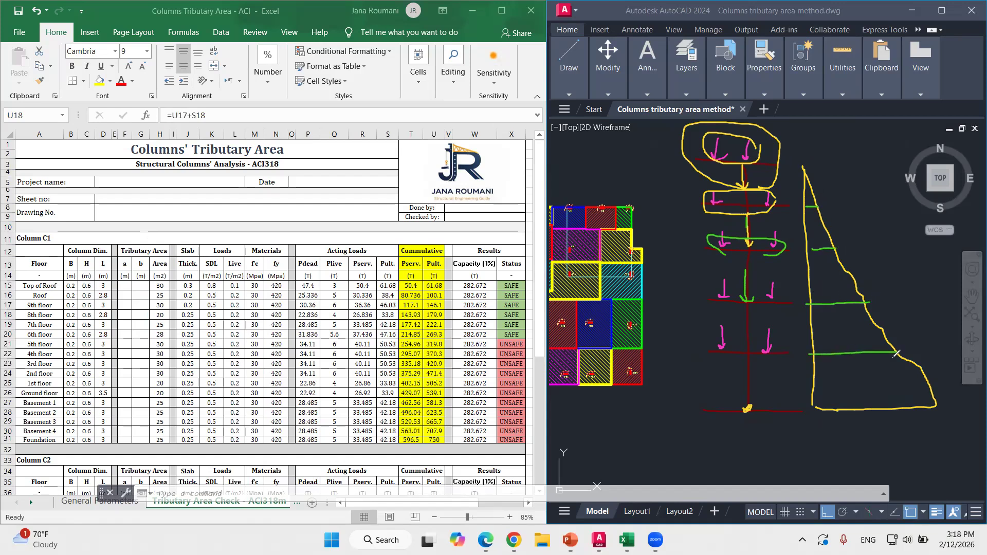
pyautogui.click(934, 406)
pyautogui.moveTo(818, 159)
pyautogui.mouseDown()
pyautogui.moveTo(796, 198)
pyautogui.moveTo(803, 434)
pyautogui.moveTo(954, 438)
pyautogui.moveTo(911, 288)
pyautogui.moveTo(840, 162)
pyautogui.moveTo(817, 149)
pyautogui.mouseUp()
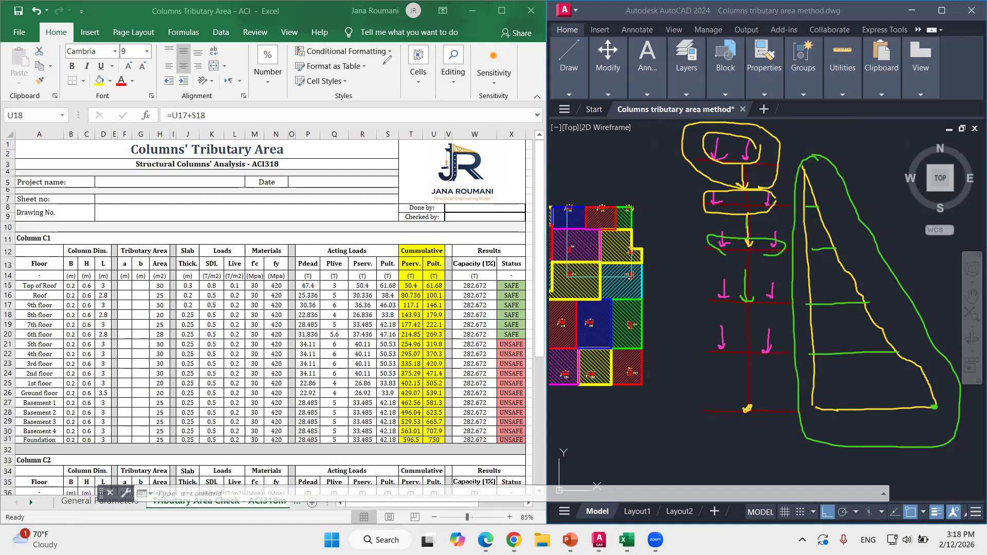
pyautogui.click(588, 70)
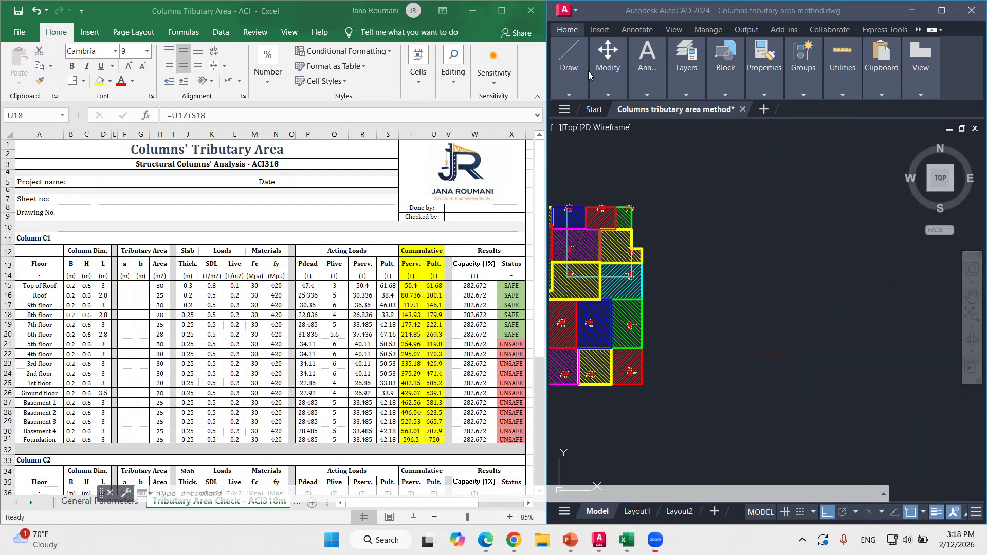
# Review Column C1's cumulative ultimate load formulas floor by floor from Top of Roof to Foundation
pyautogui.click(474, 355)
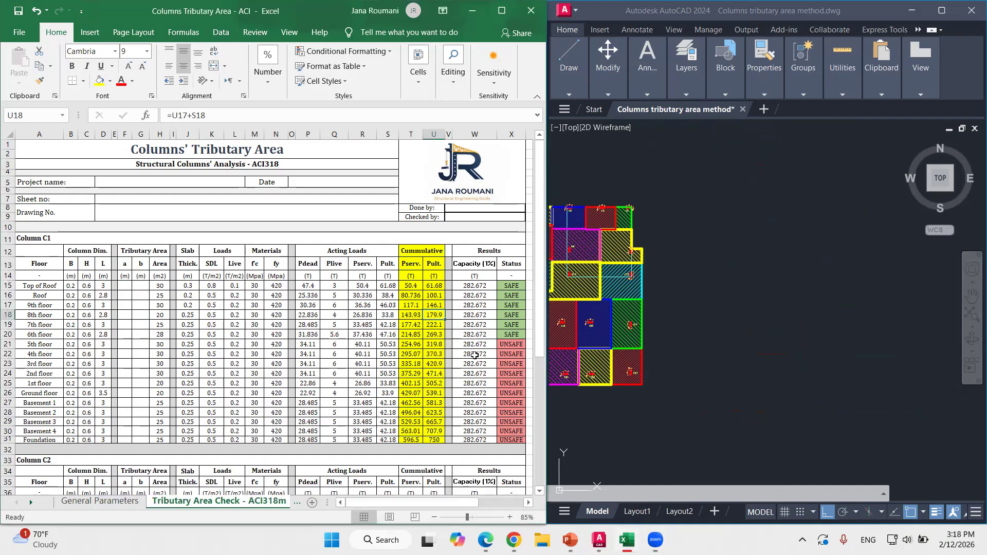
pyautogui.click(435, 287)
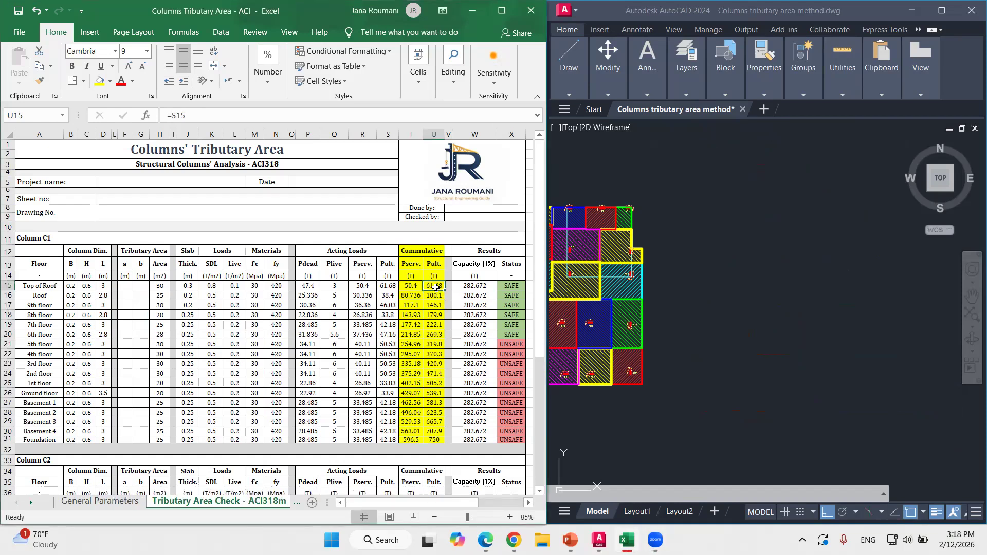
pyautogui.click(437, 295)
pyautogui.click(436, 304)
pyautogui.click(437, 313)
pyautogui.click(440, 325)
pyautogui.click(443, 346)
pyautogui.press('Down')
pyautogui.press('Down')
pyautogui.press('Down')
pyautogui.press('Down')
pyautogui.click(434, 440)
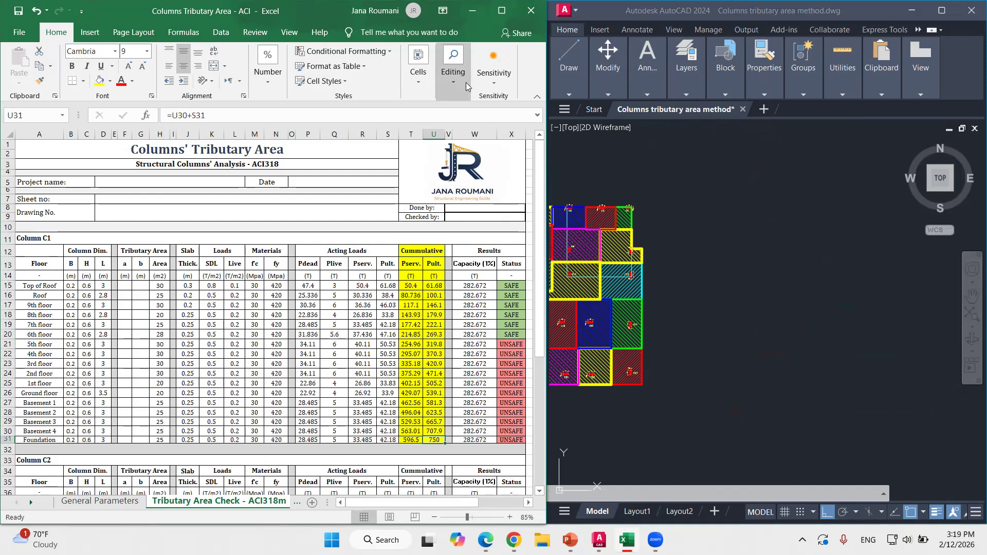
# Maximize the Excel window and examine Column C1's capacity formula and the status of the lower floors
pyautogui.moveTo(498, 7)
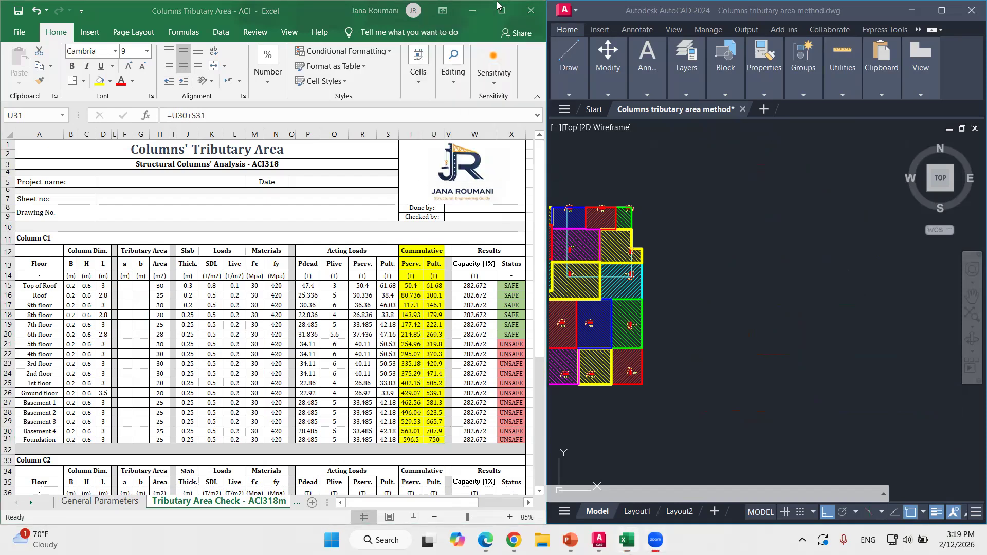
pyautogui.click(498, 8)
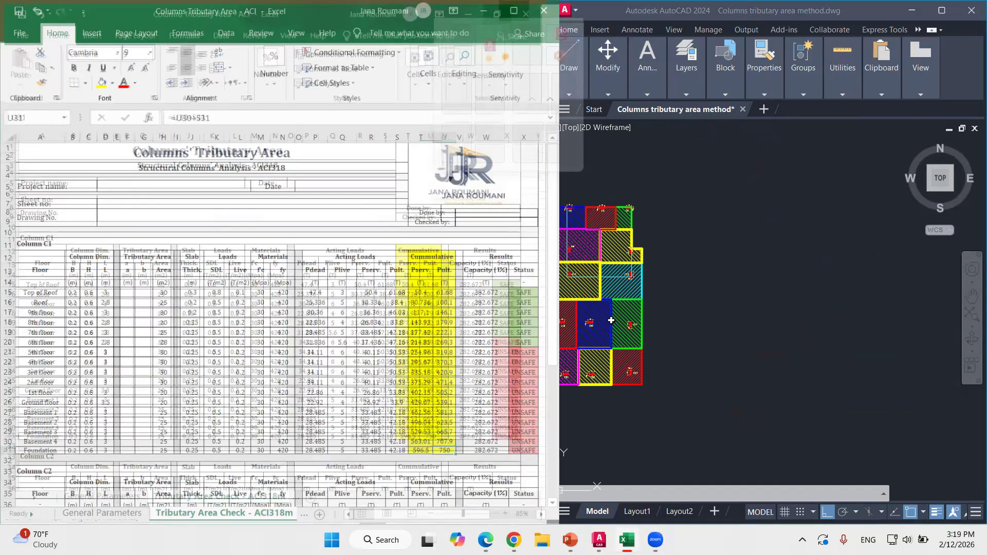
pyautogui.click(478, 444)
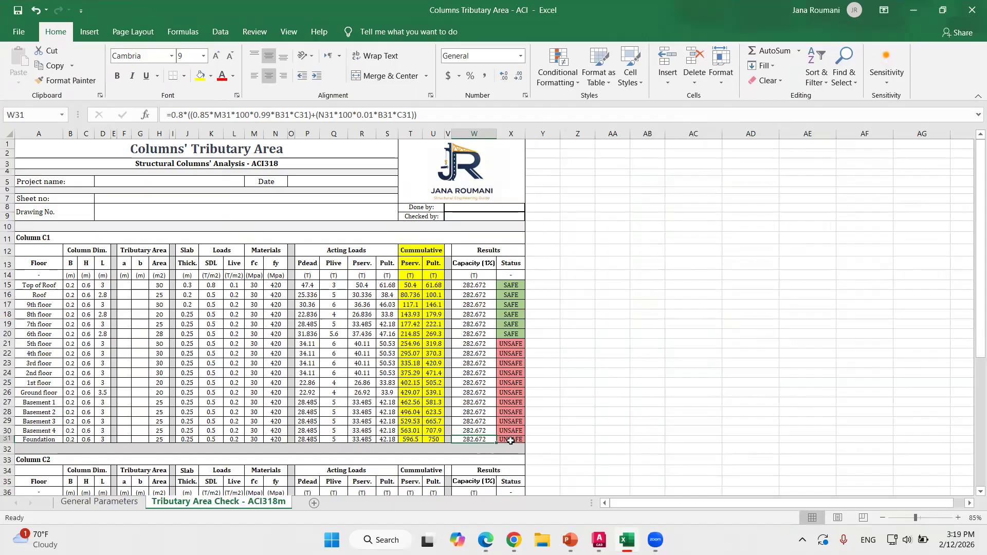
pyautogui.moveTo(511, 440); pyautogui.dragTo(510, 344)
pyautogui.click(477, 285)
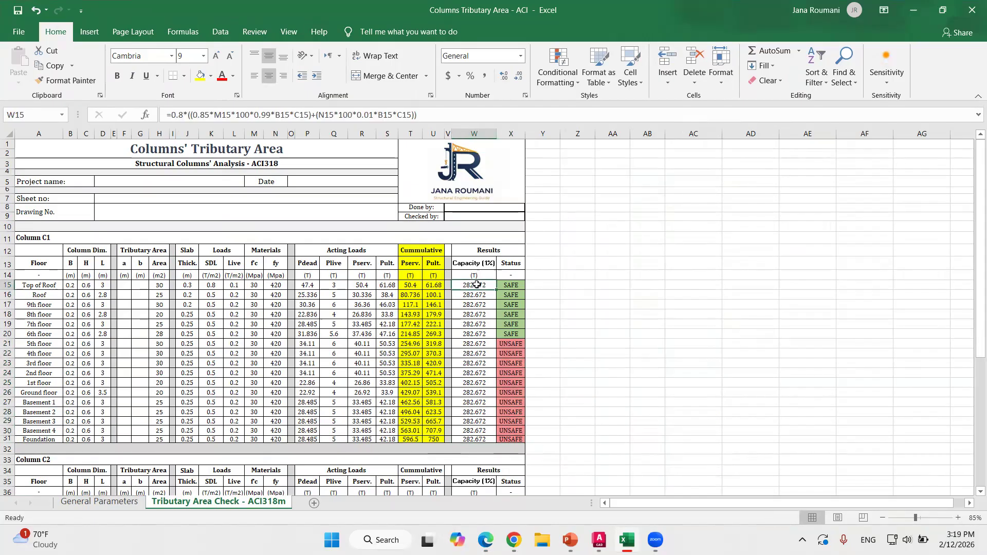
# Check the column capacity equations on the Axial Force and Size Check slide in PowerPoint and return to Excel
pyautogui.moveTo(570, 540)
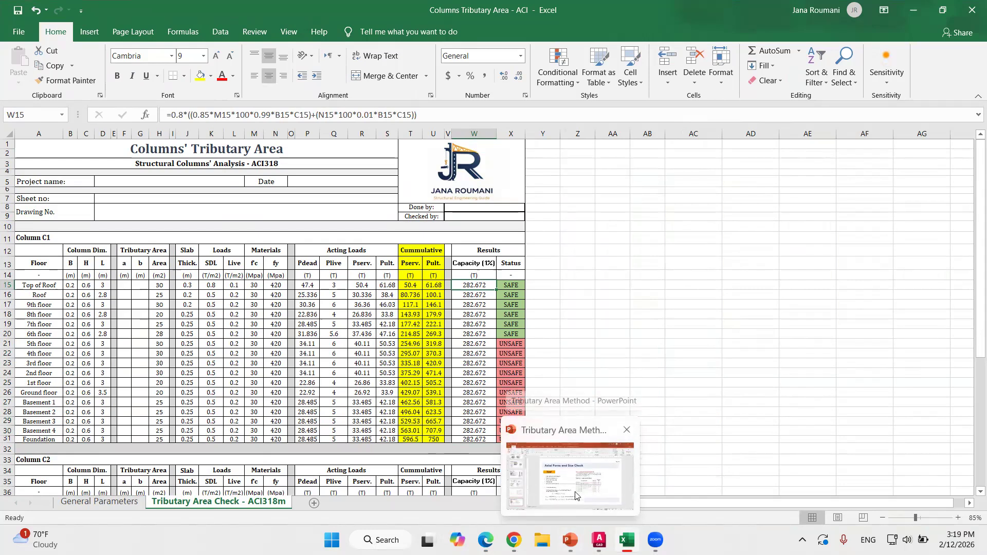
pyautogui.click(575, 495)
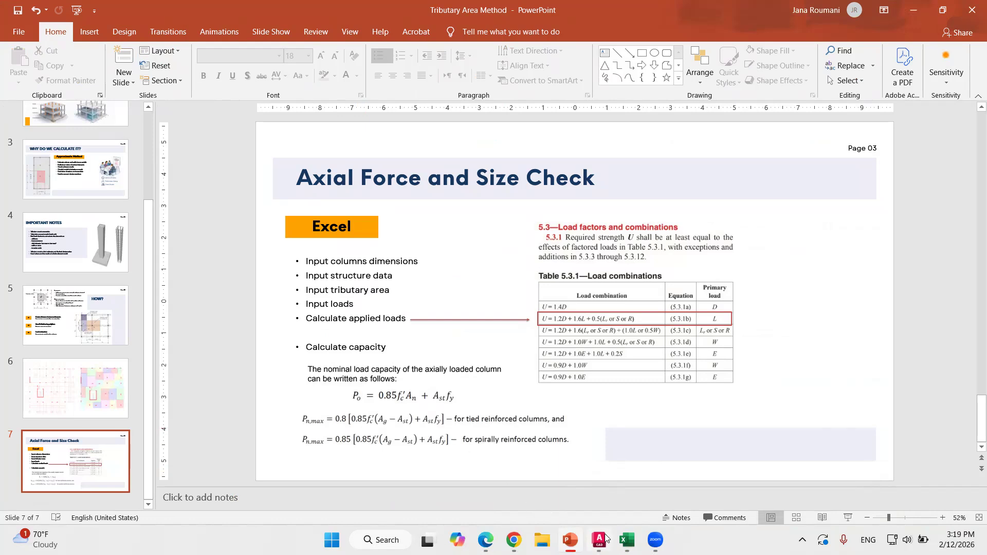
pyautogui.click(626, 540)
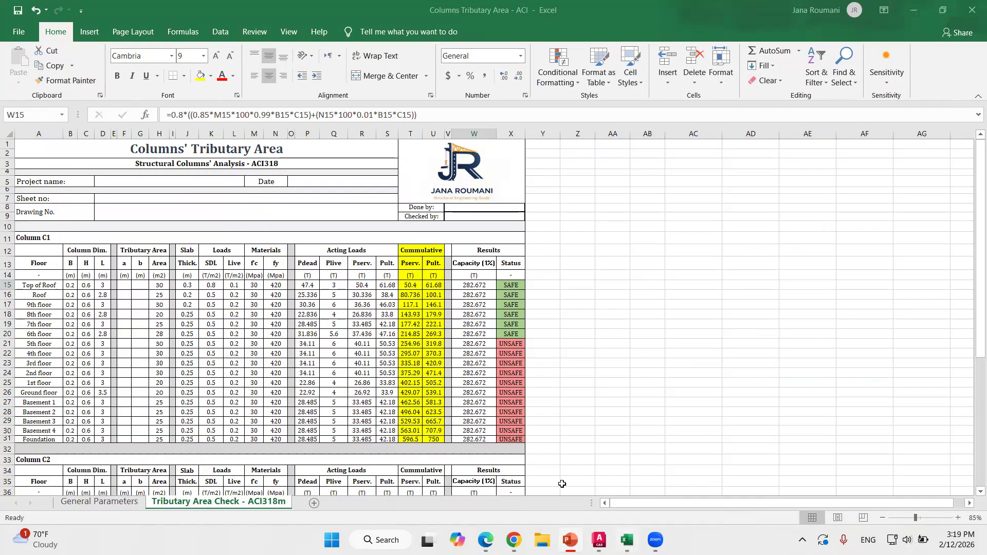
# Compare Column C1's cumulative ultimate loads with its capacities and inspect the resulting status on upper and lower floors
pyautogui.click(482, 441)
pyautogui.click(427, 439)
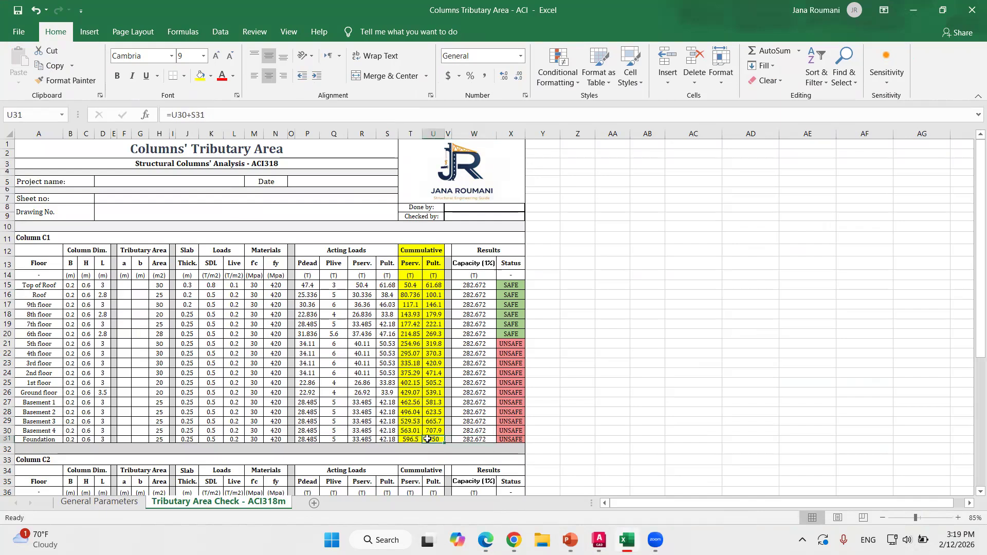
pyautogui.click(469, 441)
pyautogui.click(434, 440)
pyautogui.click(471, 440)
pyautogui.click(437, 440)
pyautogui.moveTo(476, 286); pyautogui.dragTo(442, 316)
pyautogui.click(516, 288)
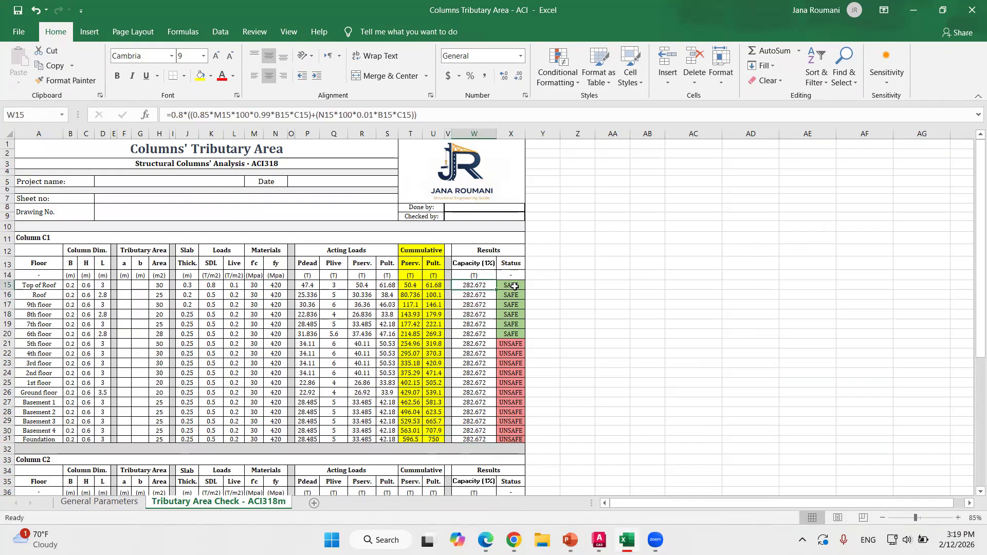
pyautogui.click(516, 355)
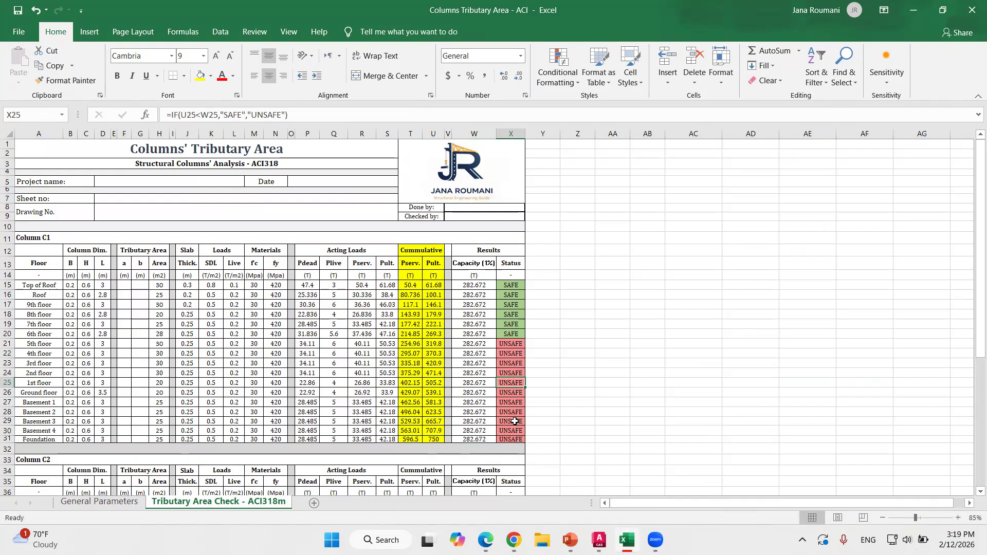
# Set Column C1's B dimension on the 5th floor to 0.3 m
pyautogui.click(74, 441)
pyautogui.moveTo(469, 344); pyautogui.dragTo(71, 343)
pyautogui.click(71, 343)
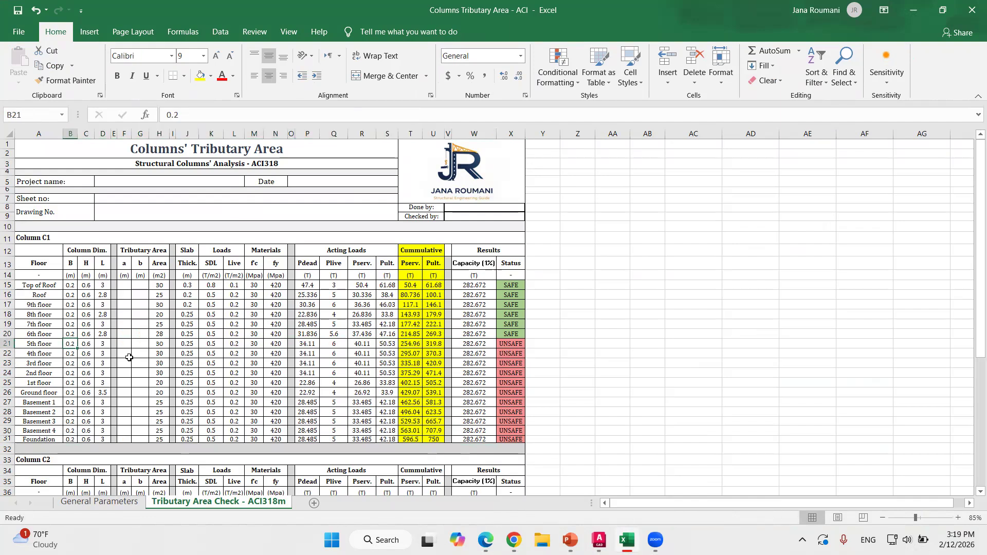
pyautogui.write('0.3')
pyautogui.press('Return')
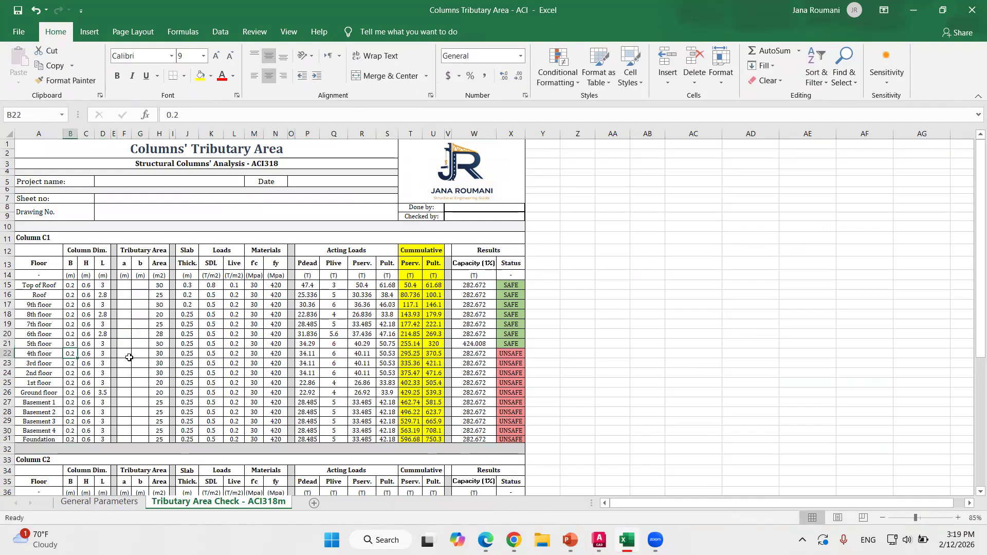
# Set Column C1's 5th floor dimensions to B 0.2 m and H 0.7 m
pyautogui.press('Up')
pyautogui.press('Right')
pyautogui.press('Up')
pyautogui.press('Down')
pyautogui.press('Left')
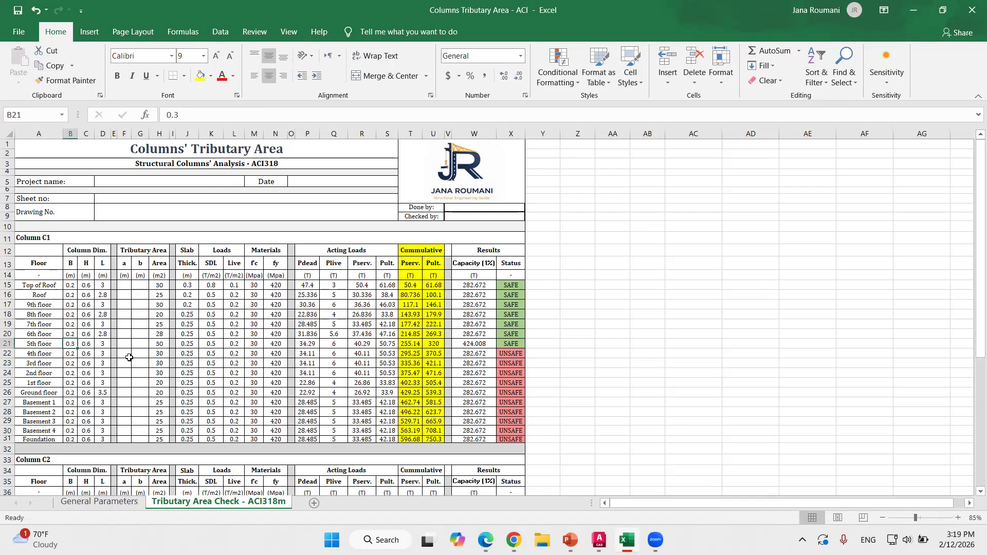
pyautogui.write('0.')
pyautogui.write('0.')
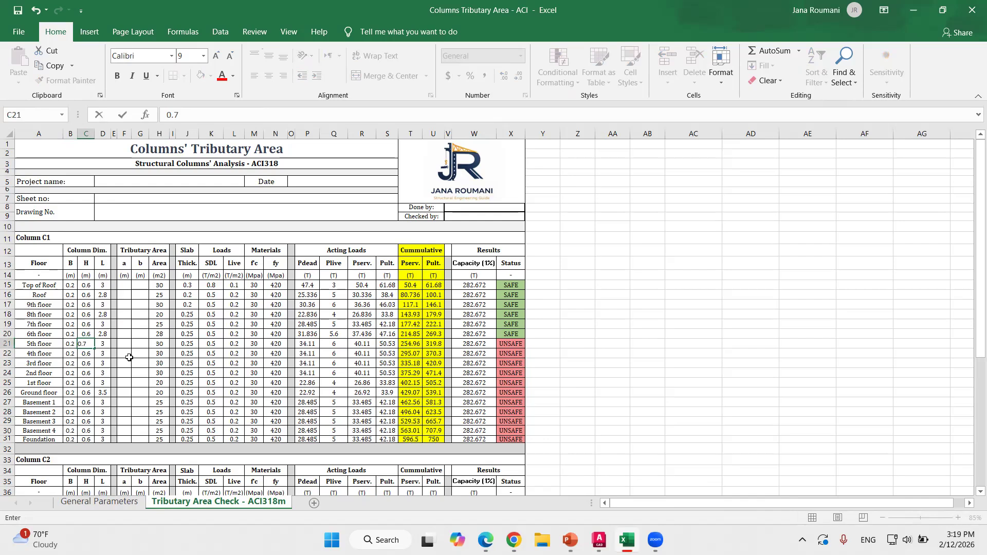
pyautogui.press('Return')
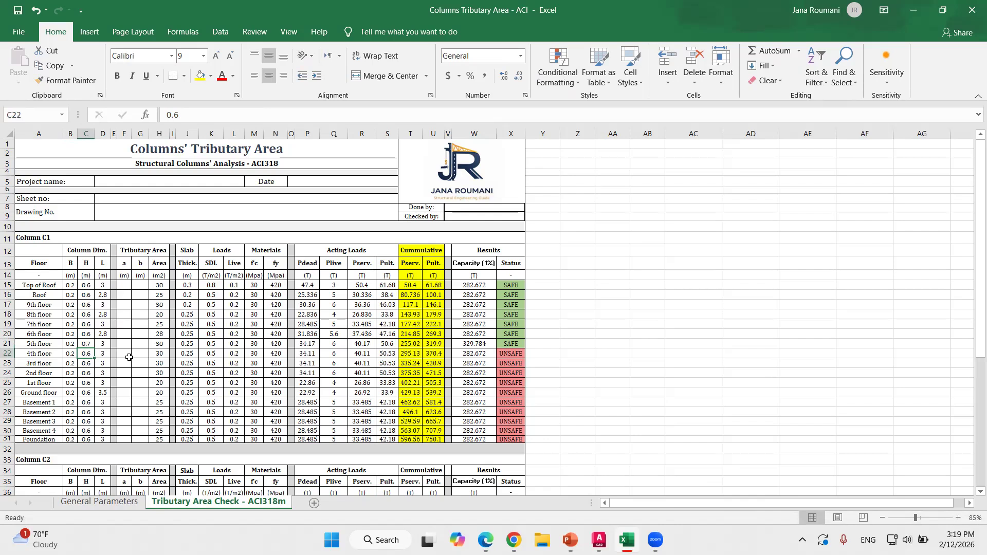
# Copy Column C1's 5th floor H value of 0.7 m to the 4th floor through Foundation rows
pyautogui.moveTo(86, 343); pyautogui.dragTo(86, 439)
pyautogui.click(86, 355)
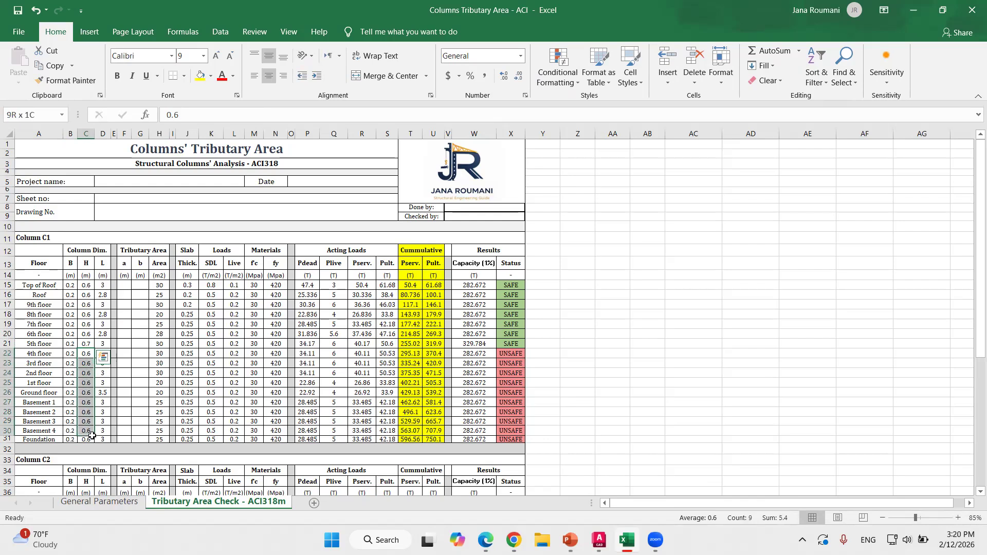
pyautogui.click(85, 355)
pyautogui.click(86, 344)
pyautogui.hotkey('ctrl', 'c')
pyautogui.moveTo(86, 353); pyautogui.dragTo(90, 440)
pyautogui.hotkey('ctrl', 'v')
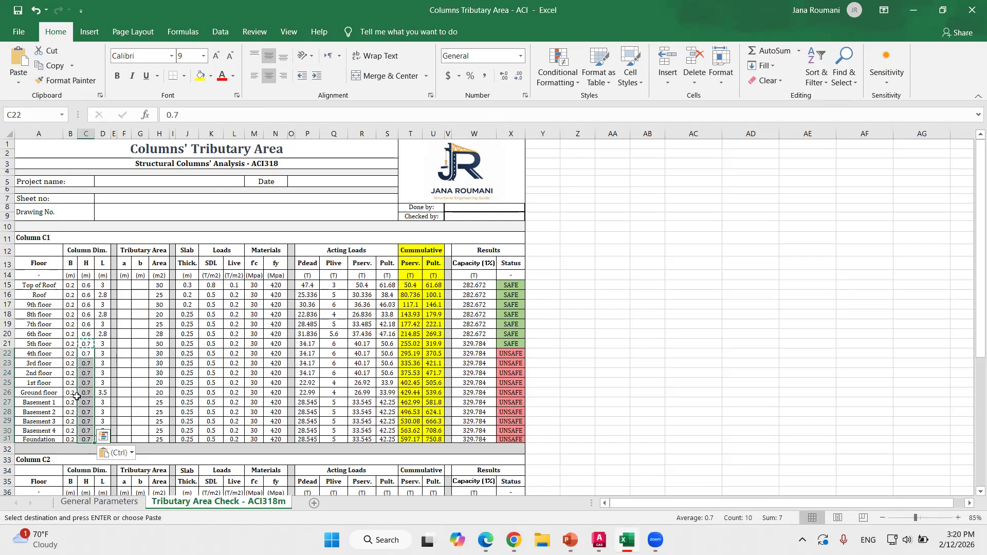
pyautogui.click(71, 392)
pyautogui.press('Escape')
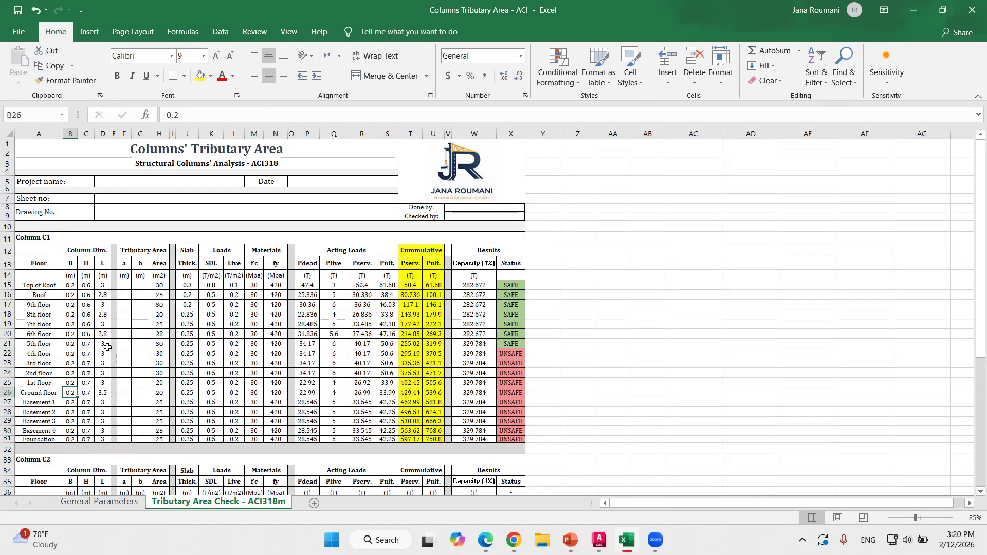
pyautogui.moveTo(679, 206)
pyautogui.mouseDown()
pyautogui.moveTo(680, 266)
pyautogui.moveTo(692, 265)
pyautogui.moveTo(669, 347)
pyautogui.mouseUp()
pyautogui.moveTo(692, 266)
pyautogui.mouseDown()
pyautogui.moveTo(709, 267)
pyautogui.moveTo(706, 340)
pyautogui.moveTo(692, 348)
pyautogui.moveTo(694, 407)
pyautogui.mouseUp()
pyautogui.moveTo(680, 346)
pyautogui.mouseDown()
pyautogui.moveTo(681, 409)
pyautogui.moveTo(664, 350)
pyautogui.moveTo(661, 434)
pyautogui.mouseUp()
pyautogui.moveTo(704, 343); pyautogui.dragTo(747, 426)
pyautogui.moveTo(670, 352); pyautogui.dragTo(674, 429)
pyautogui.moveTo(707, 348); pyautogui.dragTo(710, 422)
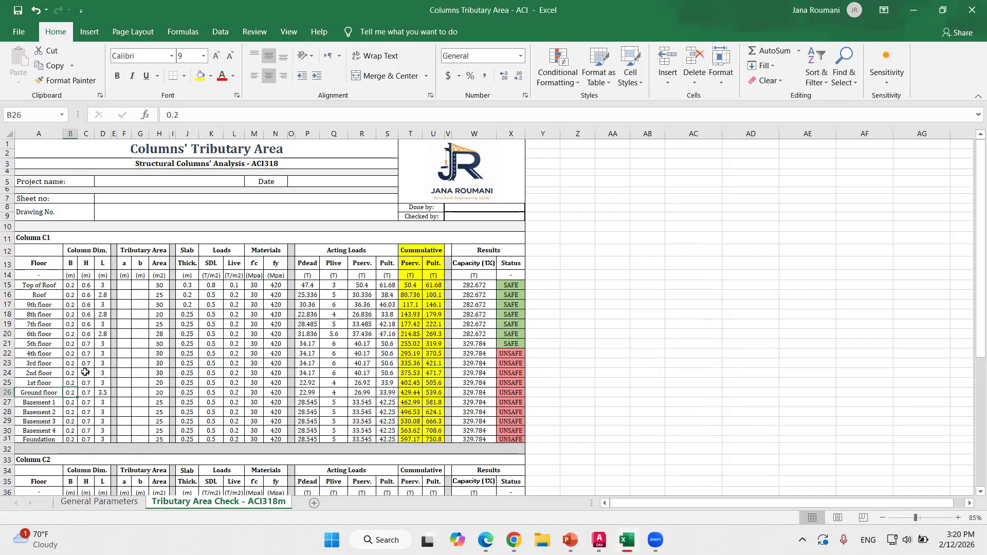
# Set Column C1's H dimension on the 4th floor to 0.8 m and copy it to the 3rd floor through Foundation rows
pyautogui.moveTo(509, 354); pyautogui.dragTo(71, 355)
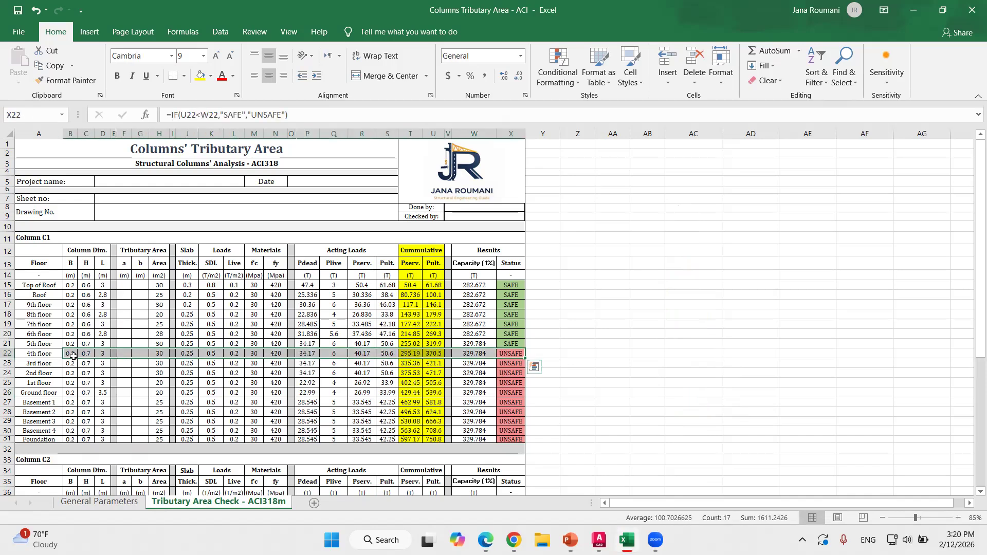
pyautogui.click(71, 355)
pyautogui.click(90, 354)
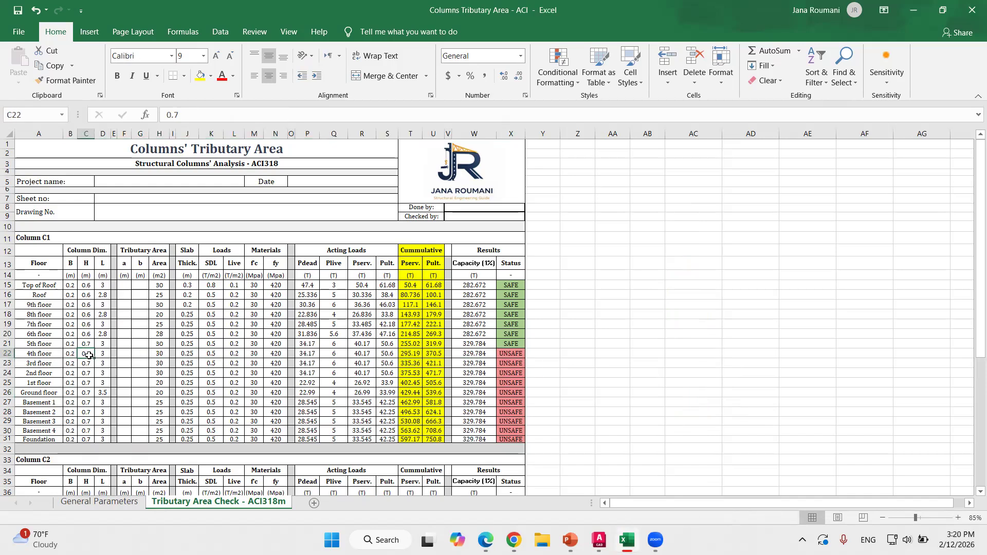
pyautogui.write('0.8')
pyautogui.press('Return')
pyautogui.click(91, 355)
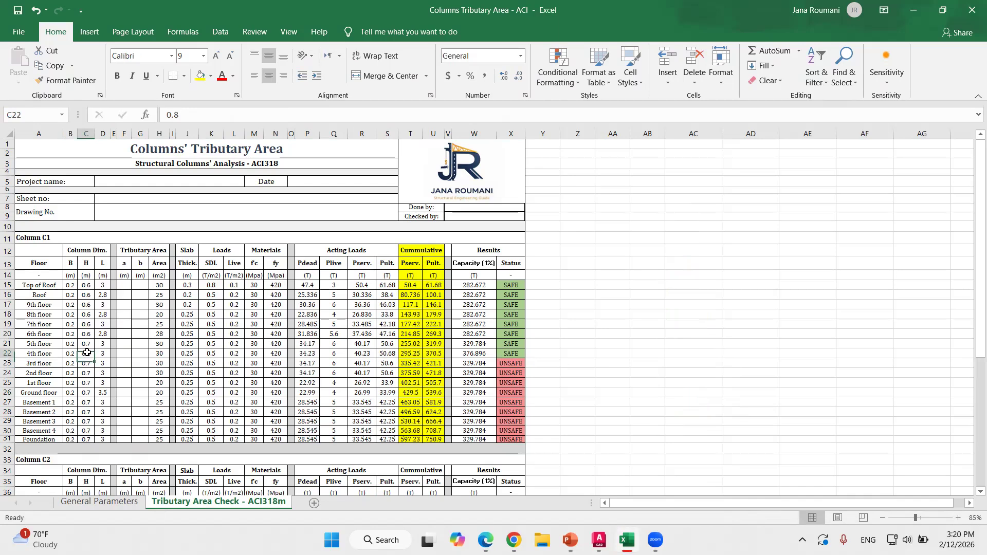
pyautogui.hotkey('ctrl', 'c')
pyautogui.moveTo(92, 366); pyautogui.dragTo(86, 438)
pyautogui.hotkey('ctrl', 'v')
# Set Column C1's B dimension on the 3rd floor to 0.3 m and copy it to the 2nd floor through Foundation rows
pyautogui.press('Left')
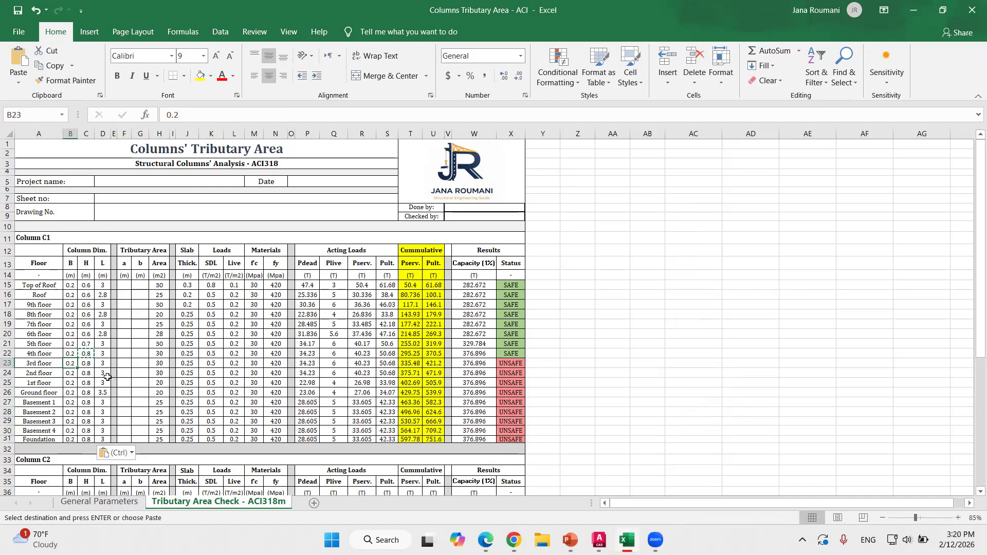
pyautogui.write('.3')
pyautogui.press('Return')
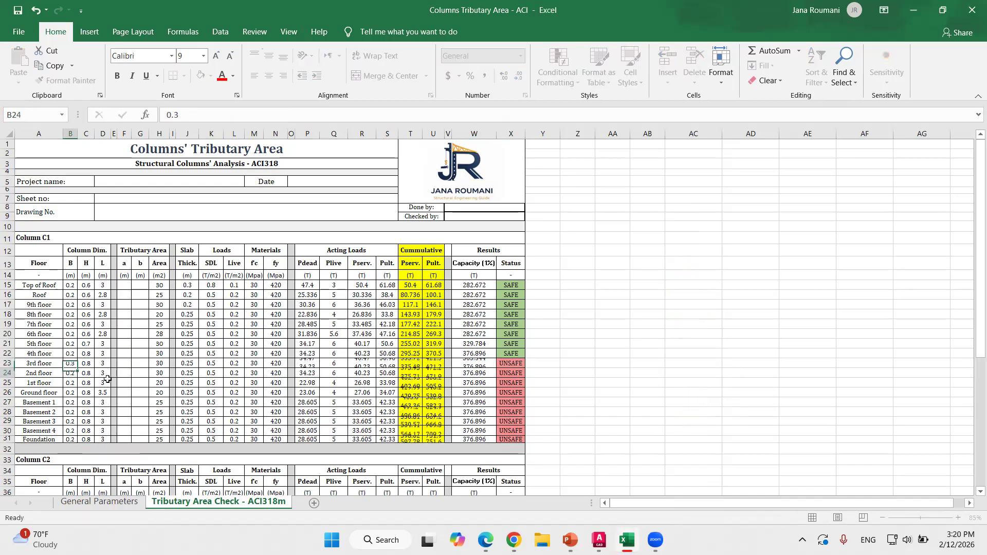
pyautogui.click(67, 365)
pyautogui.hotkey('ctrl', 'c')
pyautogui.moveTo(70, 374); pyautogui.dragTo(73, 438)
pyautogui.hotkey('ctrl', 'v')
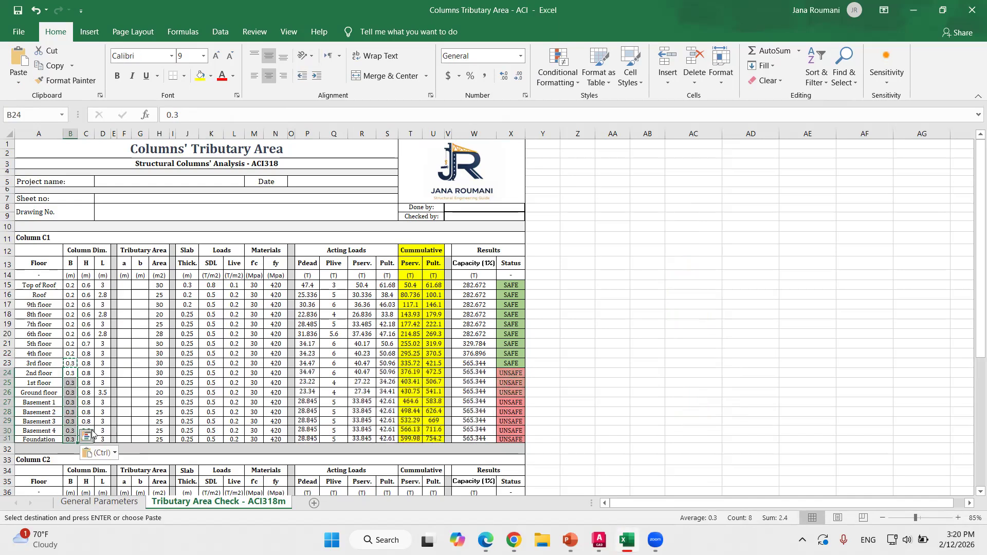
pyautogui.click(510, 395)
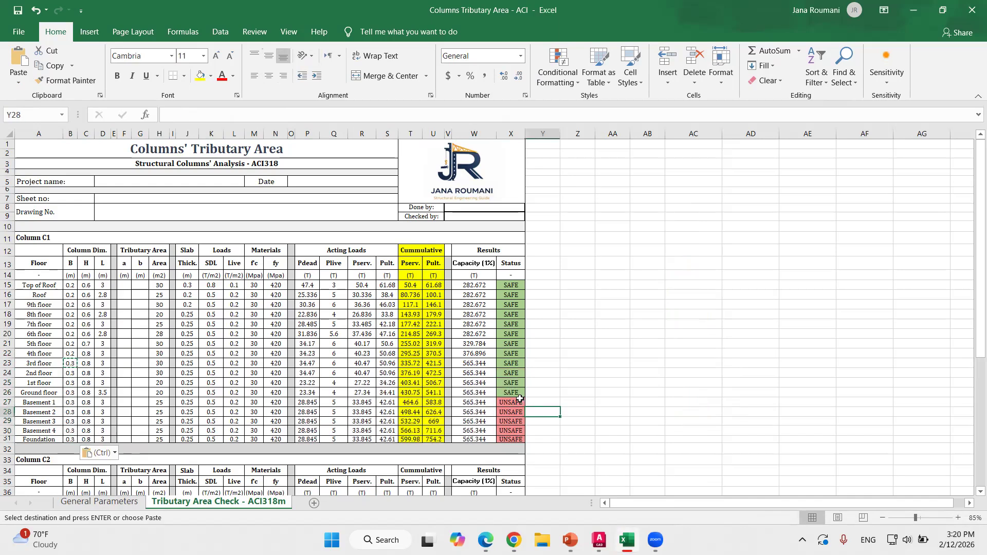
# Set Column C1's H dimension to 1 m for Basement 1 and copy it to the Basement 2 through Foundation rows
pyautogui.click(87, 404)
pyautogui.write('1')
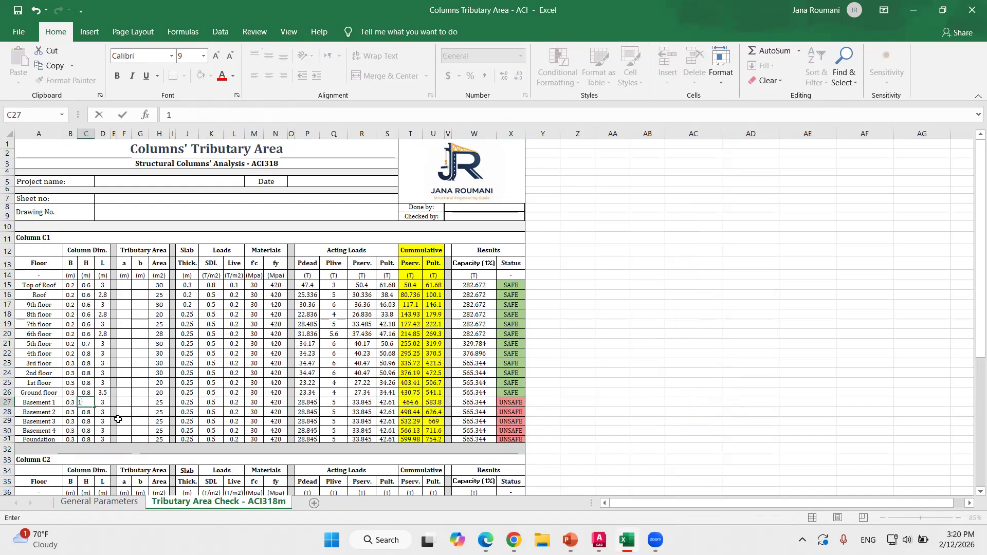
pyautogui.press('Return')
pyautogui.moveTo(82, 411); pyautogui.dragTo(85, 440)
pyautogui.hotkey('ctrl', 'c')
pyautogui.hotkey('ctrl', 'v')
# Set Column C1's B dimension to 0.4 m for Basement 4 and the Foundation
pyautogui.click(85, 420)
pyautogui.write('0.4')
pyautogui.press('Return')
pyautogui.write('0.4')
pyautogui.press('Return')
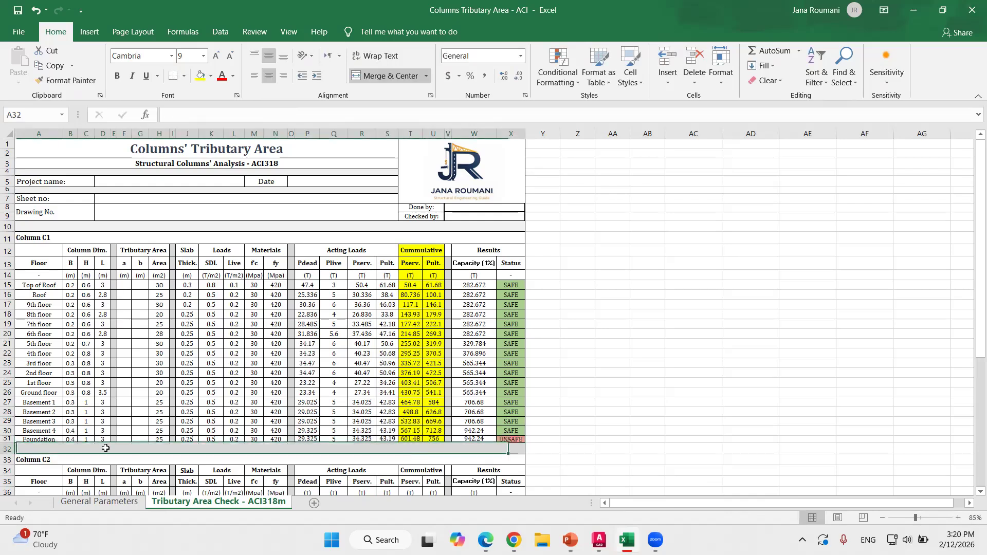
# Review Column C1's resized B, H and L dimensions from Top of Roof to Foundation
pyautogui.moveTo(66, 440); pyautogui.dragTo(105, 286)
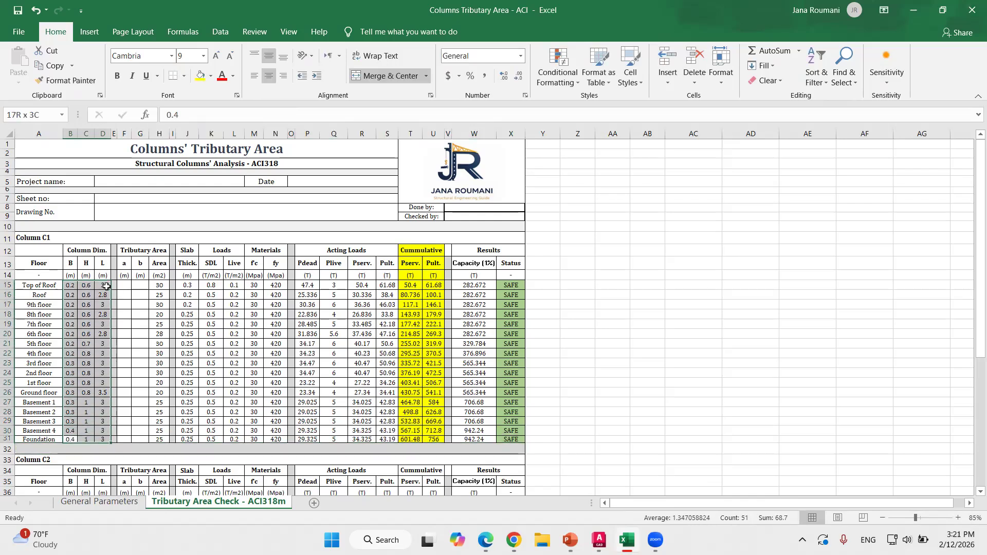
pyautogui.hotkey('ctrl', 'v')
pyautogui.click(143, 373)
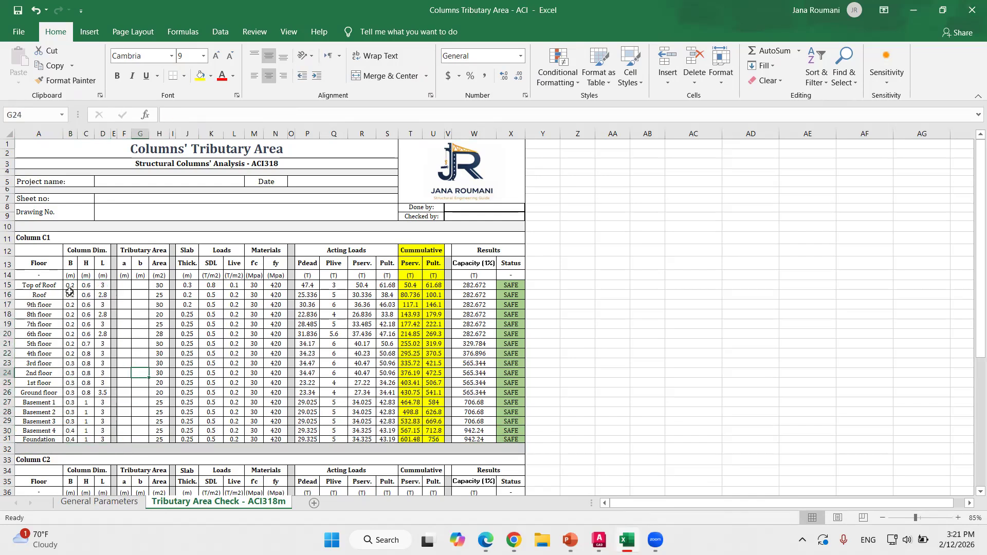
pyautogui.moveTo(71, 439); pyautogui.dragTo(76, 343)
pyautogui.hotkey('ctrl', 'v')
pyautogui.hotkey('ctrl', 'v')
pyautogui.hotkey('ctrl', 'v')
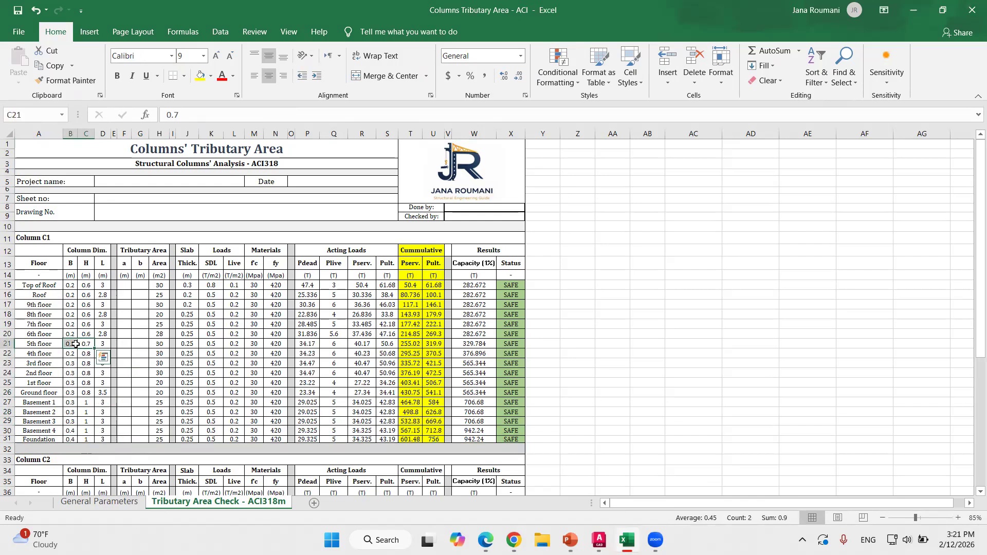
# Set Column C1's H dimension on the 5th floor to 0.8 m and review the B and H sizes of the floors above
pyautogui.click(86, 345)
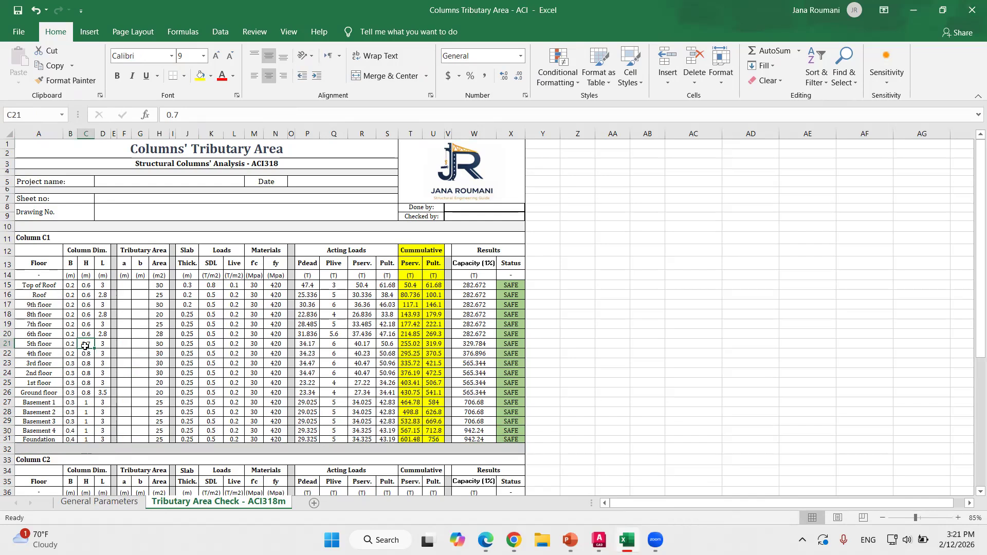
pyautogui.write('0.8')
pyautogui.press('Return')
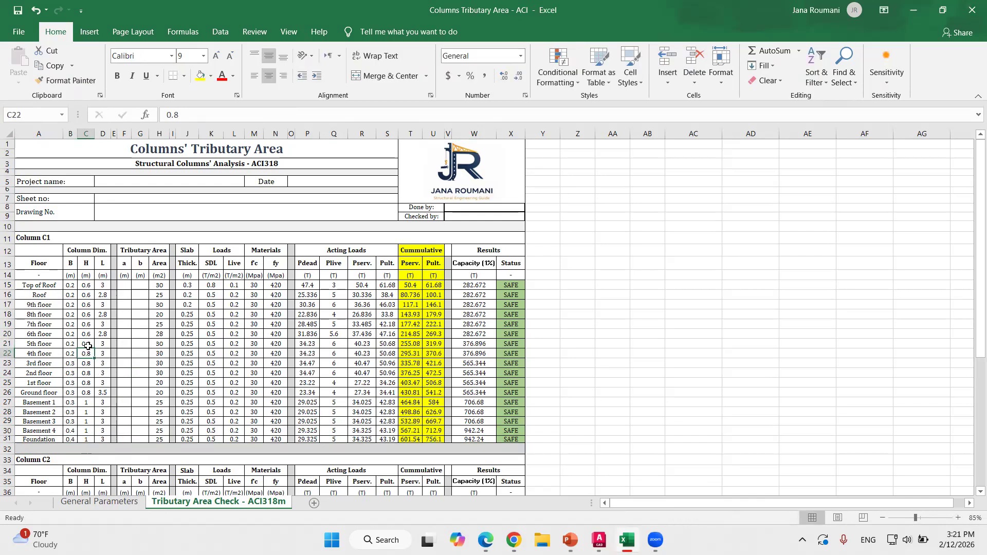
pyautogui.moveTo(85, 334); pyautogui.dragTo(76, 292)
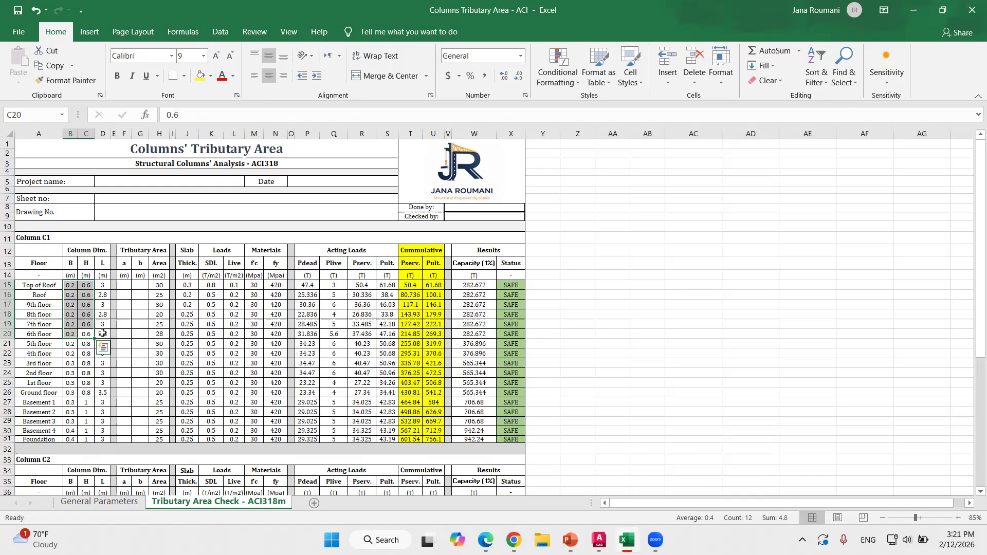
pyautogui.press('Escape')
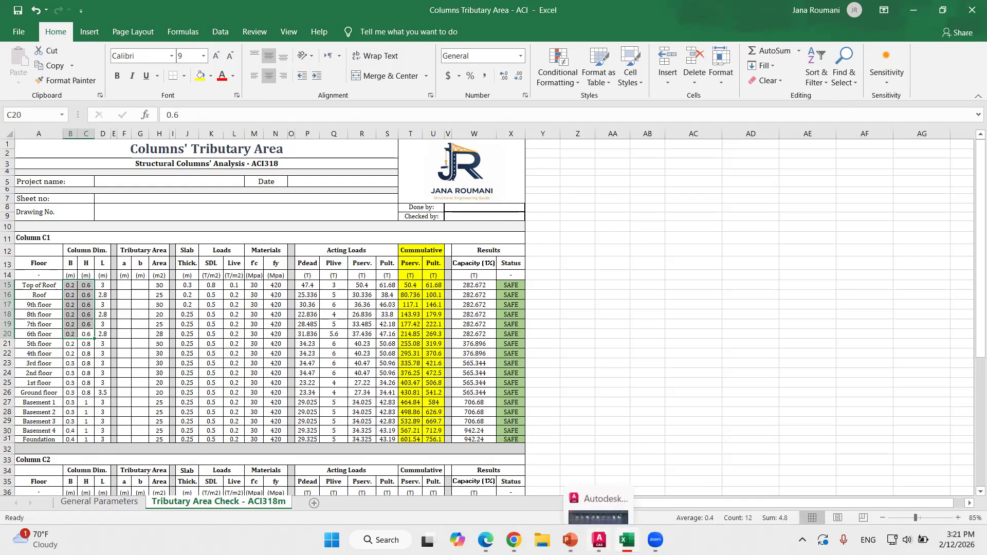
# Switch to the Columns tributary area method drawing in AutoCAD, maximize it, and examine the hatched tributary areas around columns C1 to C13
pyautogui.click(600, 540)
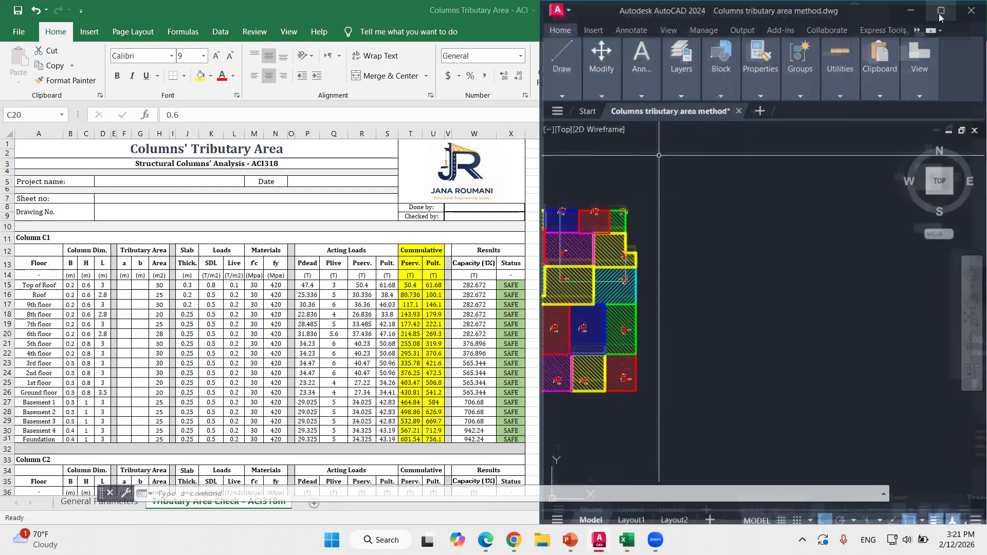
pyautogui.click(940, 11)
pyautogui.scroll(4, 385, 280)
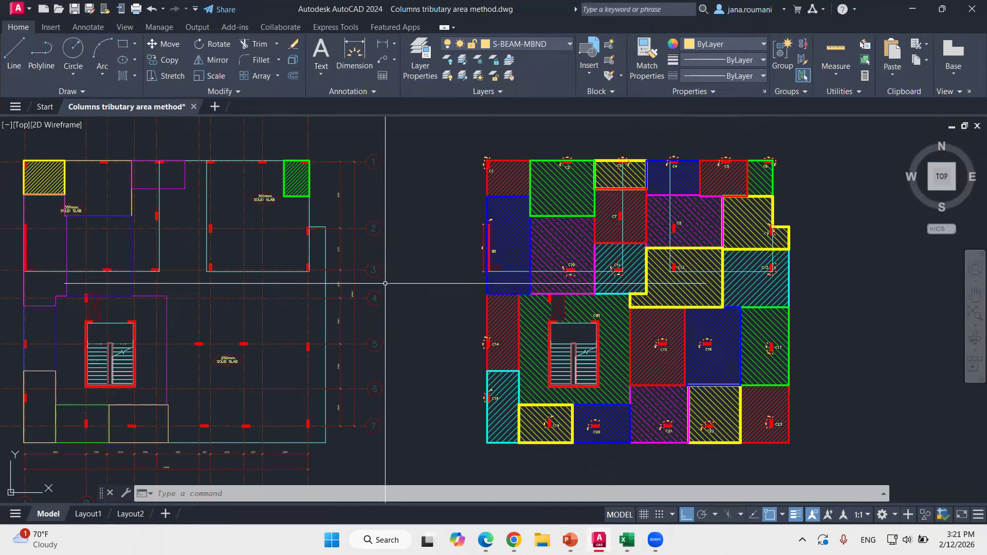
pyautogui.moveTo(386, 283); pyautogui.dragTo(455, 286, button='middle')
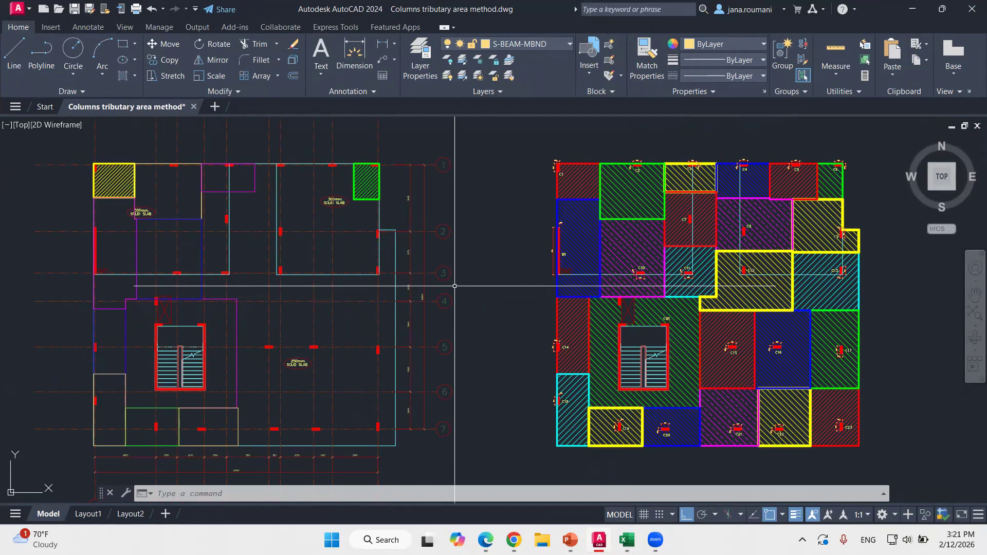
pyautogui.scroll(2, 688, 179)
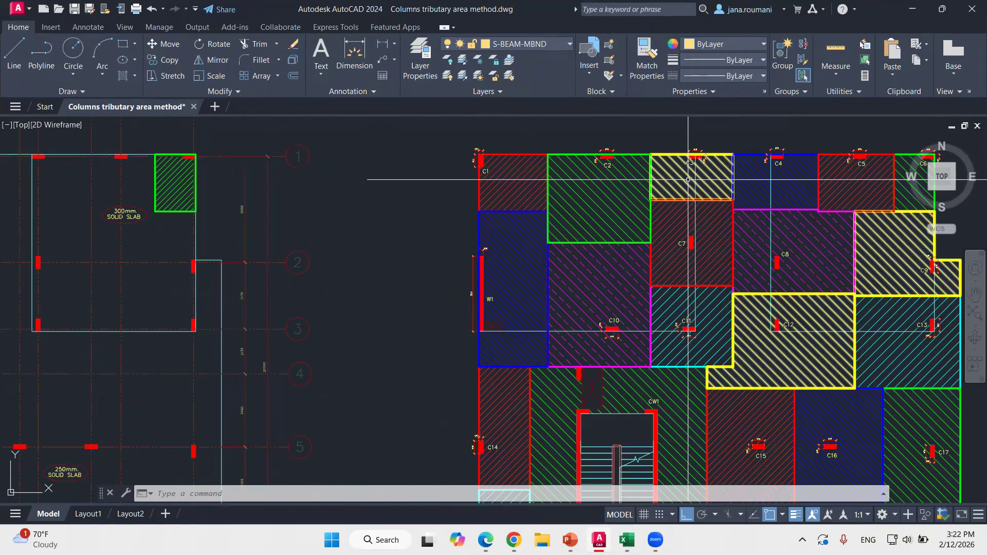
pyautogui.scroll(2, 688, 179)
pyautogui.moveTo(687, 179); pyautogui.dragTo(449, 216, button='middle')
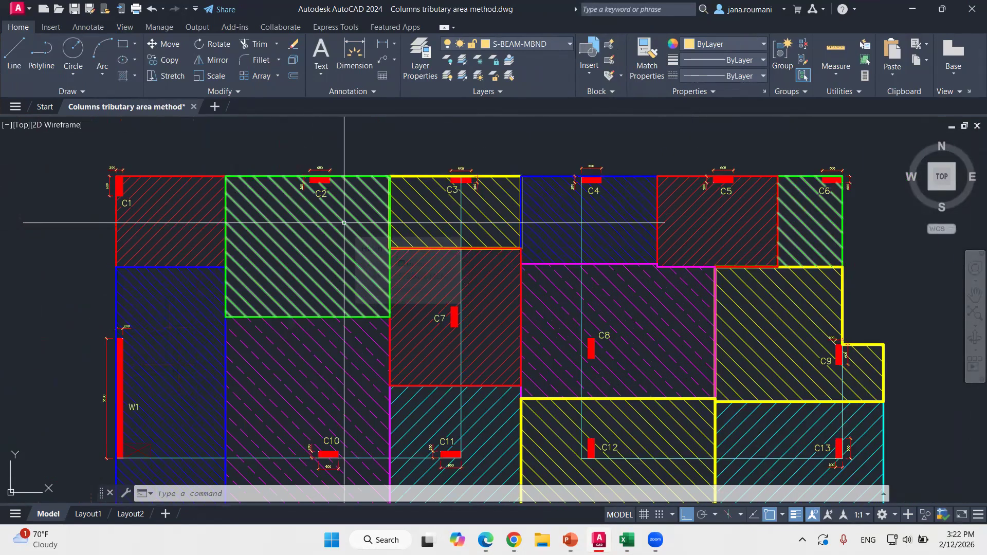